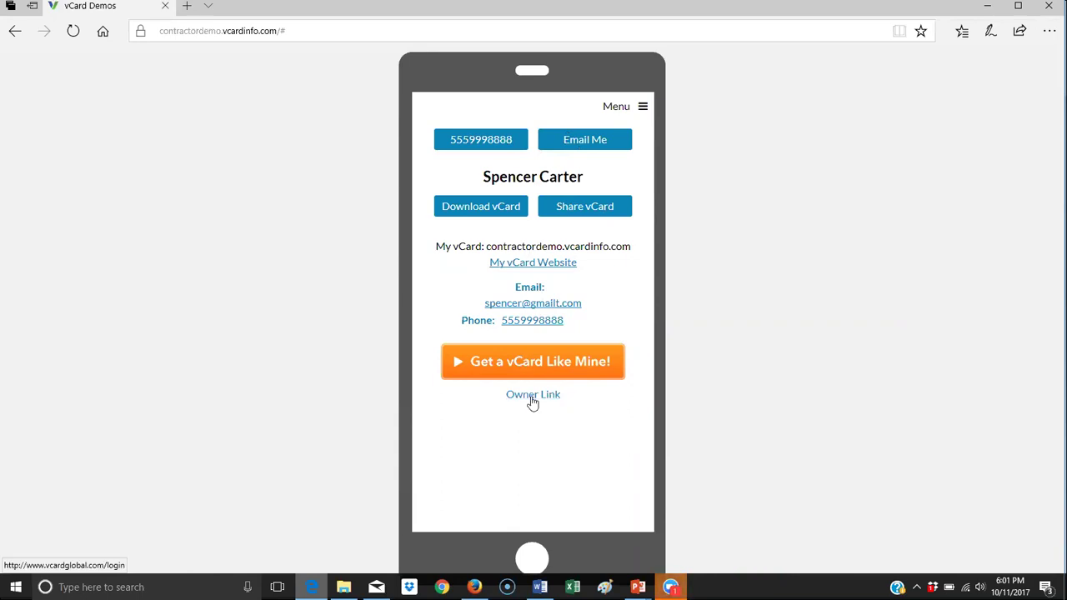
# Sign in to the owner's back-office with the account username and password.
pyautogui.click(532, 395)
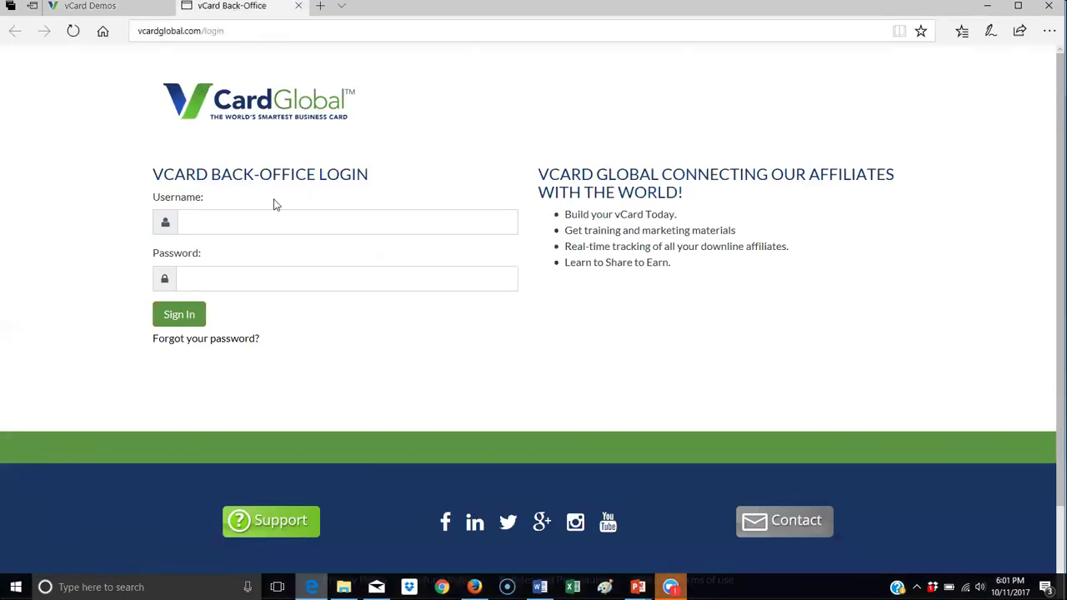
pyautogui.click(266, 228)
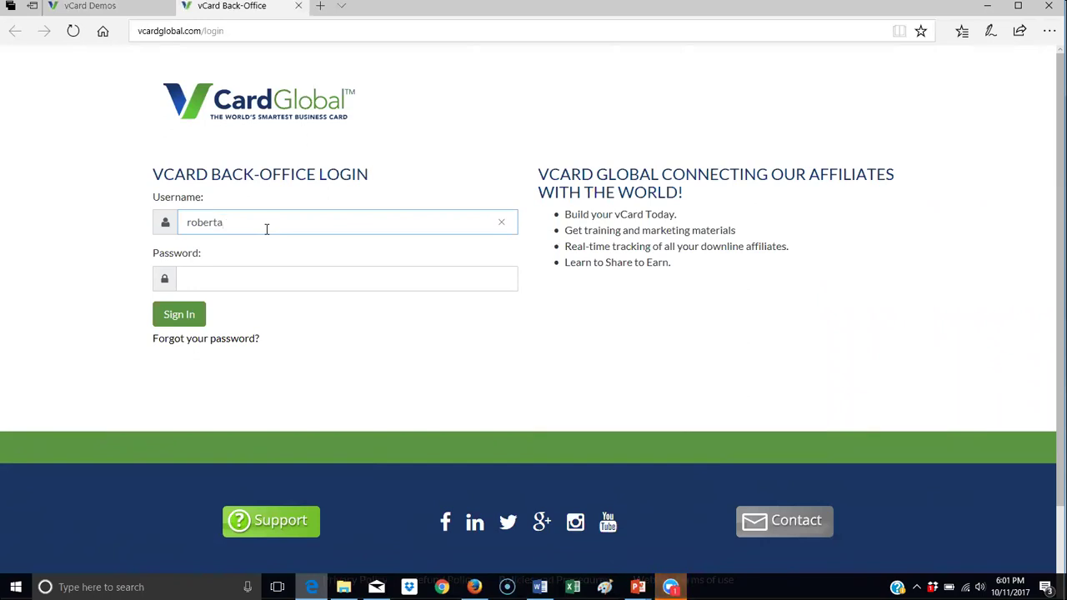
pyautogui.press('Tab')
pyautogui.write('•••••')
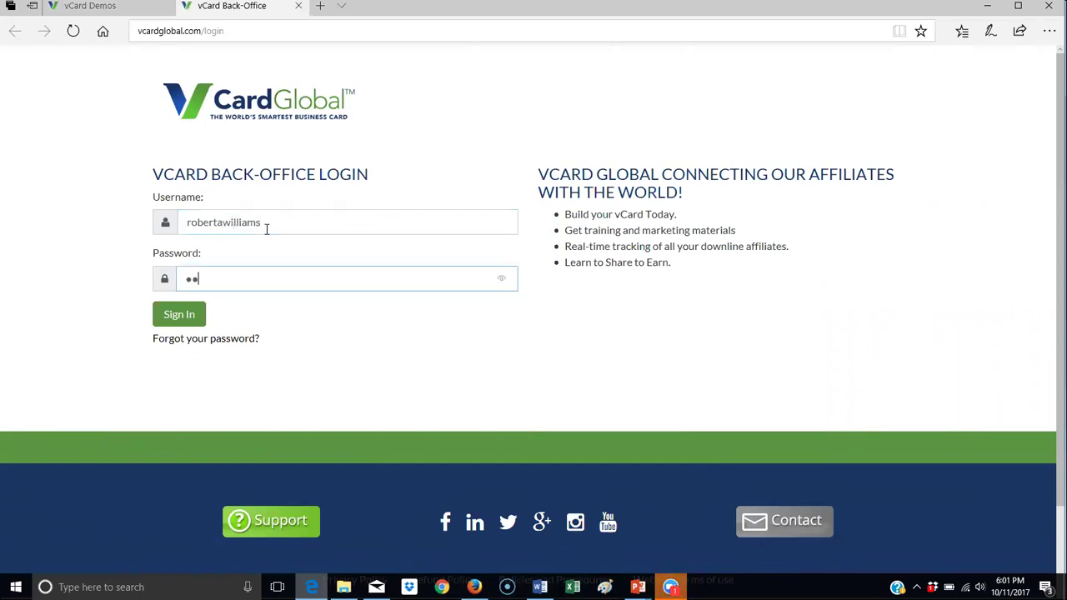
pyautogui.write('•••')
pyautogui.press('Return')
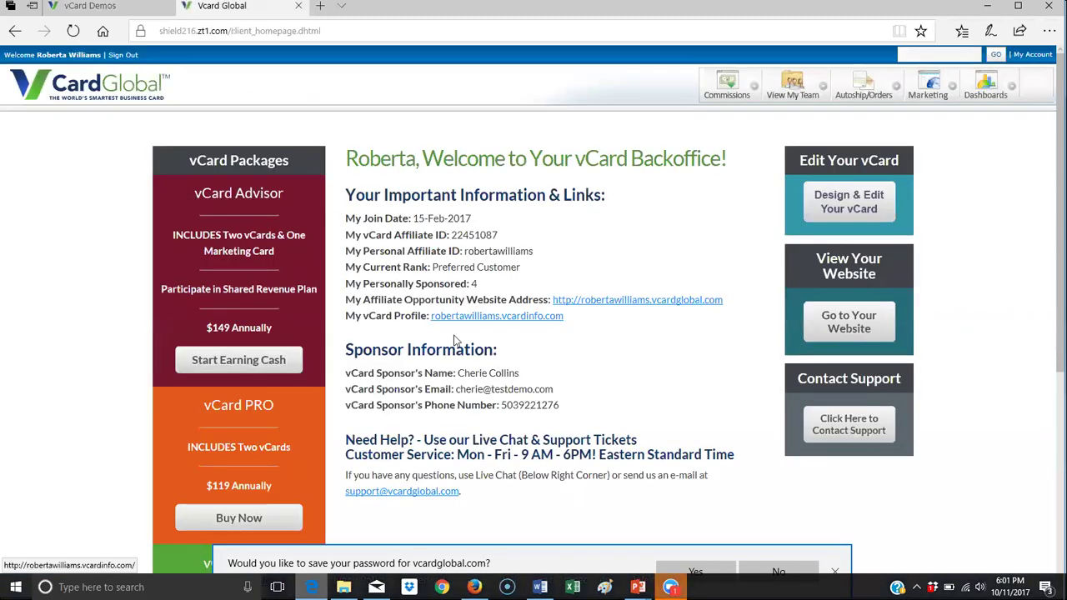
# Open Design & Edit Your vCard and return to the vCard Editor page.
pyautogui.scroll(-4, 484, 366)
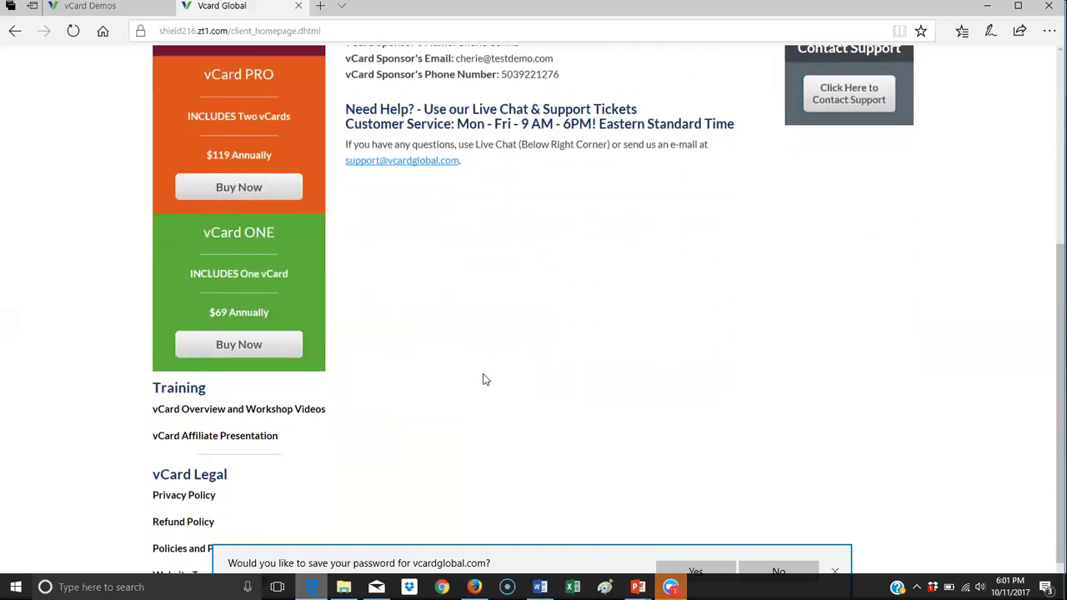
pyautogui.scroll(2, 484, 375)
pyautogui.scroll(3, 486, 380)
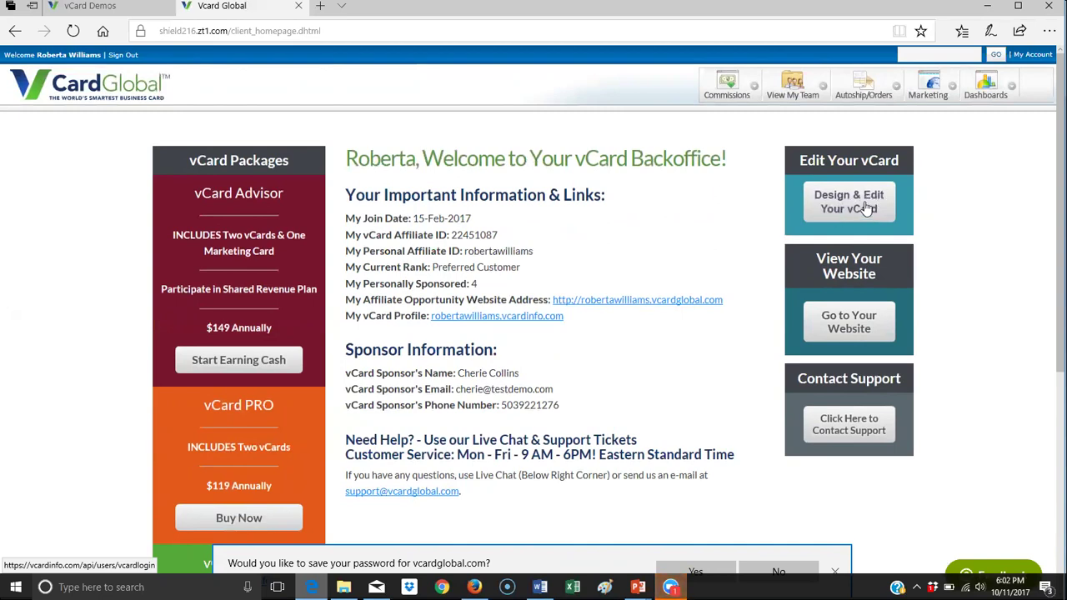
pyautogui.click(866, 207)
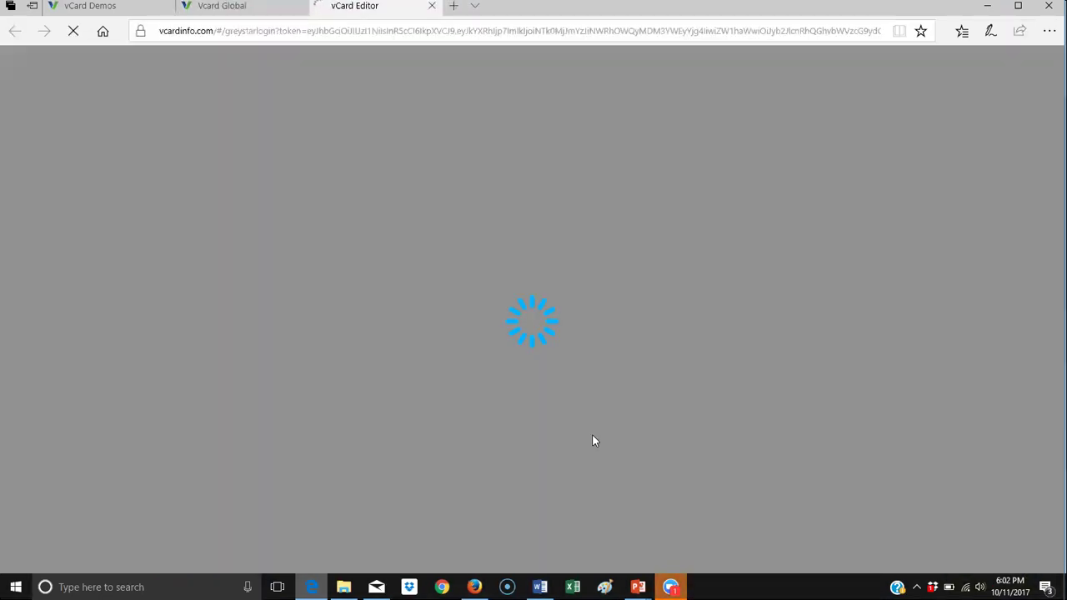
pyautogui.moveTo(473, 586)
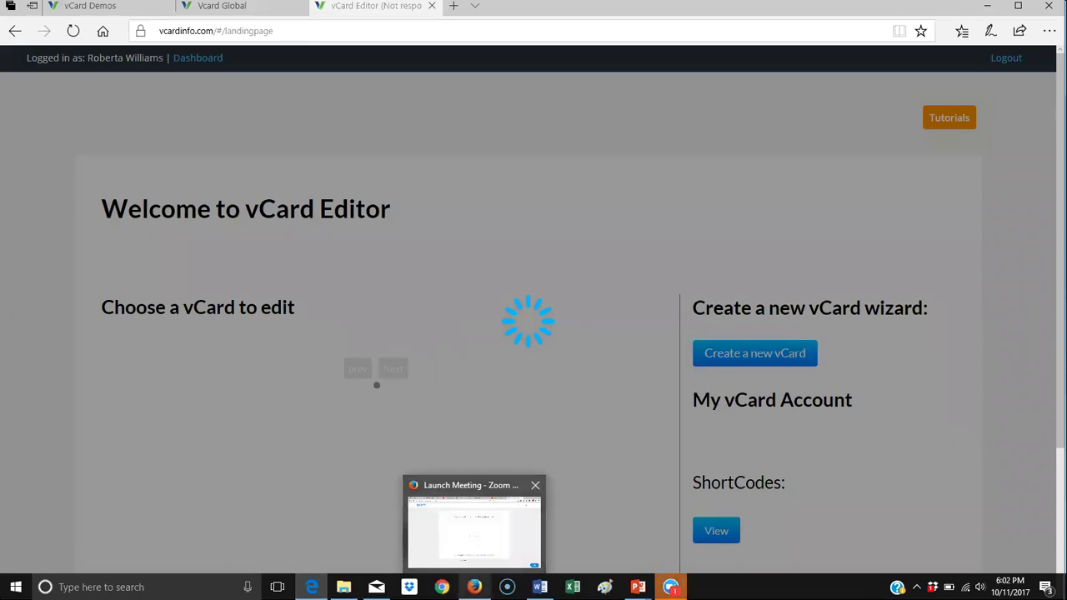
pyautogui.click(474, 586)
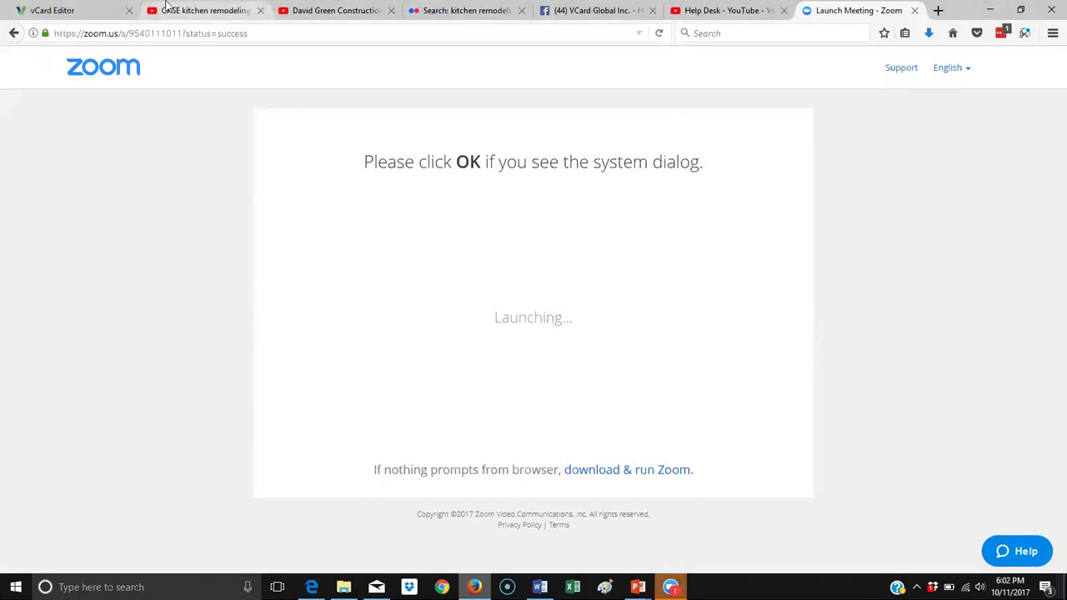
pyautogui.click(58, 10)
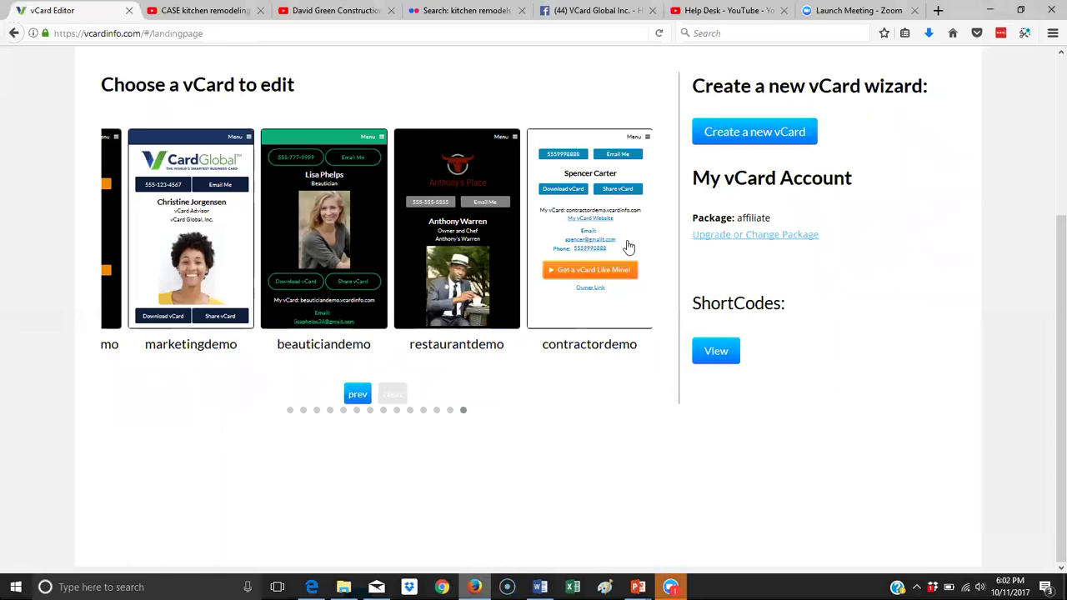
# Open the contractordemo vCard and launch its Set-up Wizard.
pyautogui.click(587, 228)
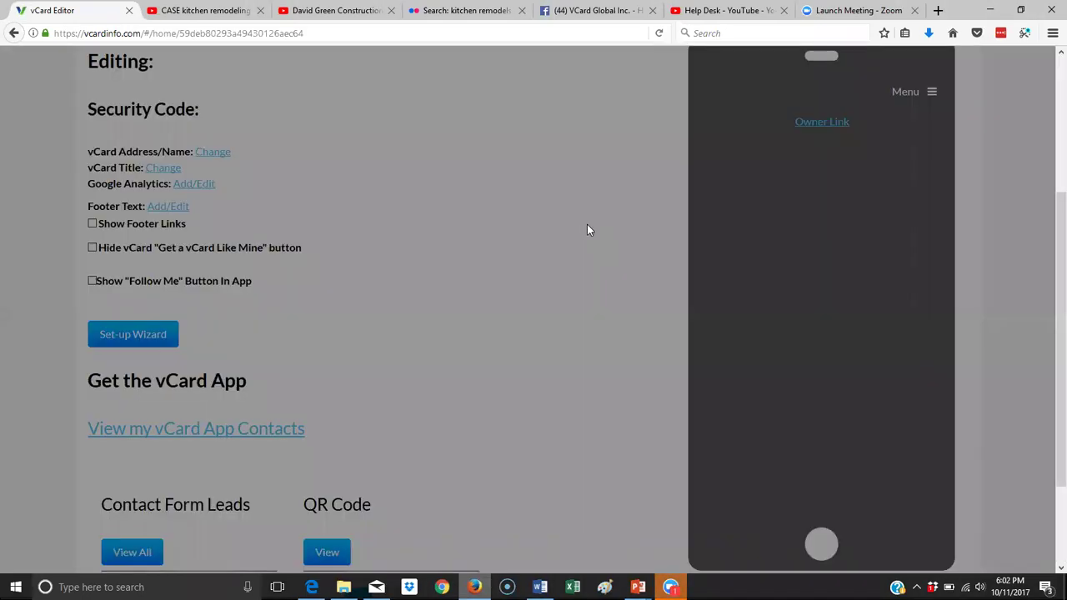
pyautogui.scroll(5, 580, 298)
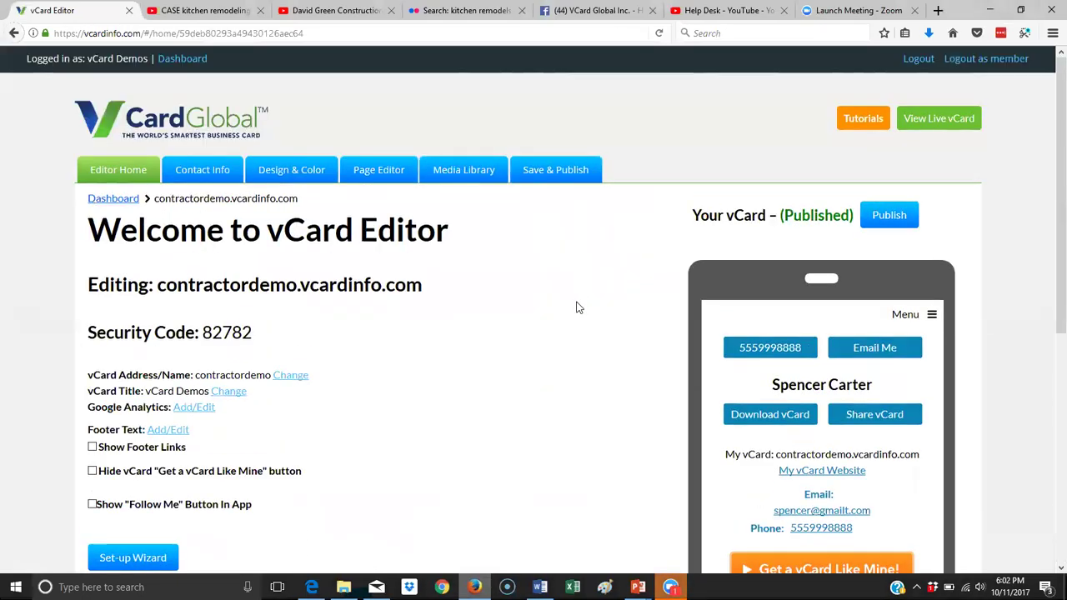
pyautogui.scroll(-2, 575, 307)
pyautogui.scroll(-2, 567, 317)
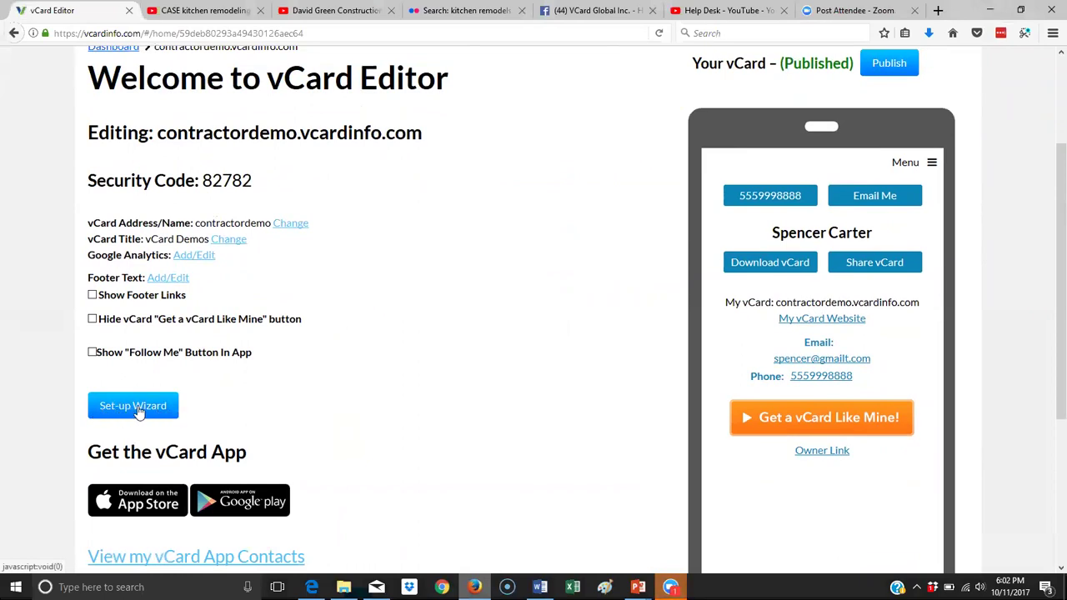
pyautogui.click(136, 408)
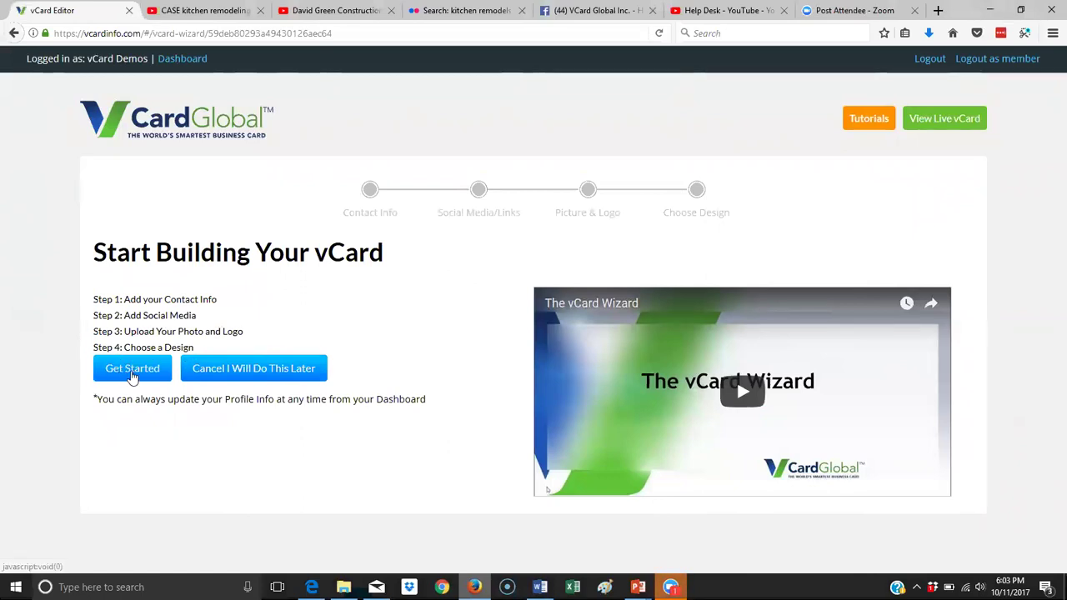
# Start the wizard and enter business Carter Construction and job title Contractor.
pyautogui.click(134, 373)
pyautogui.scroll(-3, 253, 300)
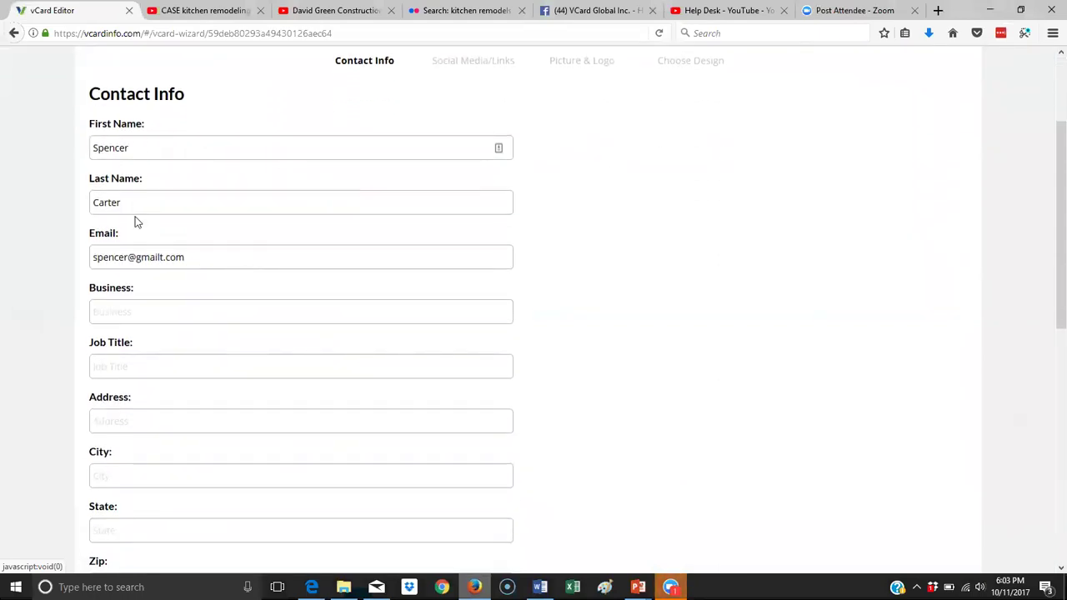
pyautogui.click(178, 303)
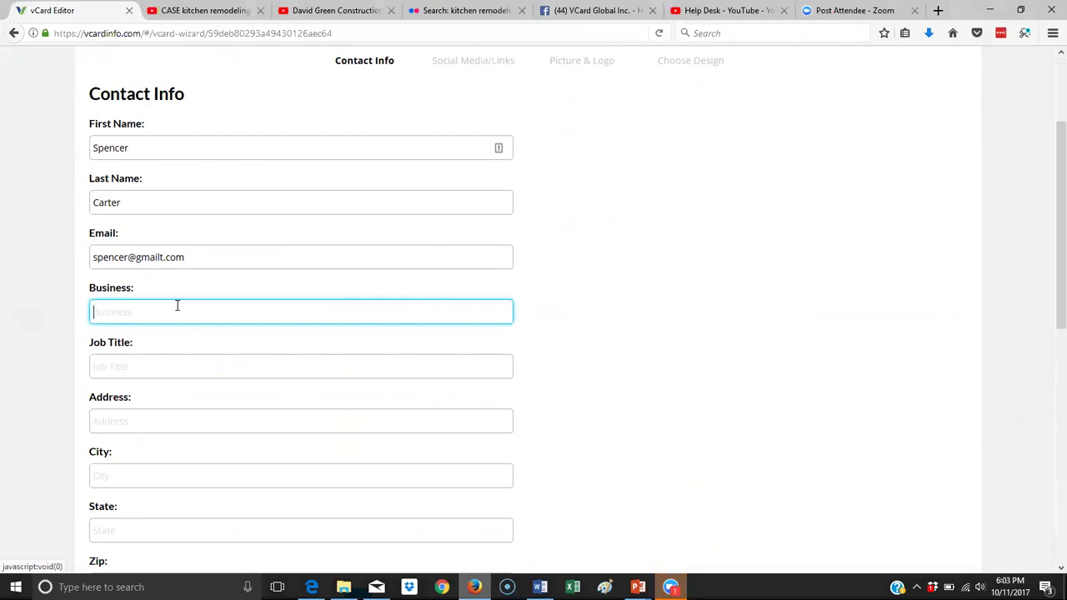
pyautogui.write('Carter ')
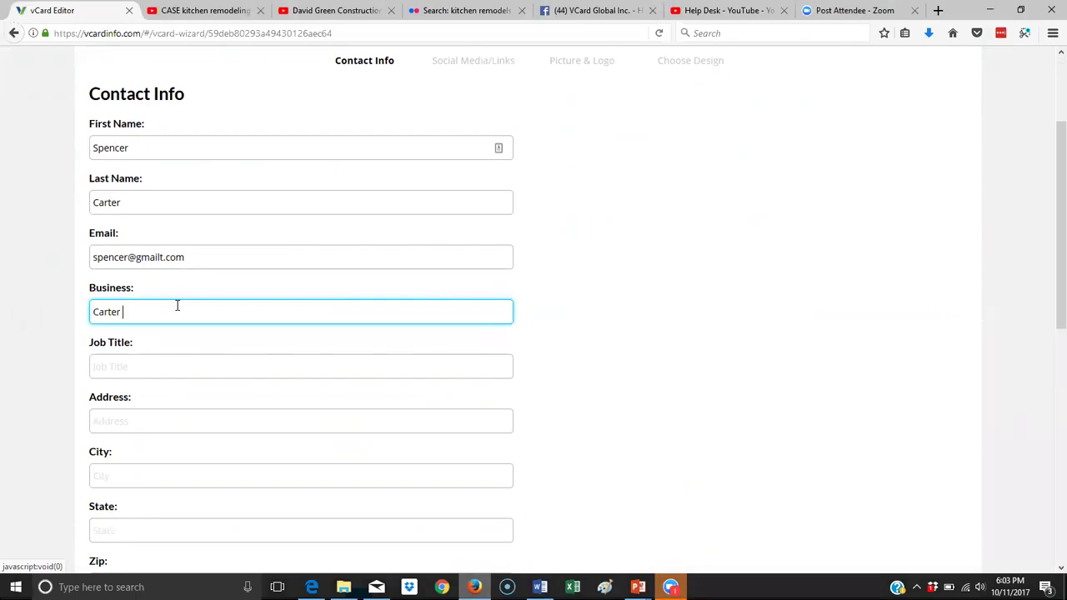
pyautogui.write('Construction')
pyautogui.click(141, 366)
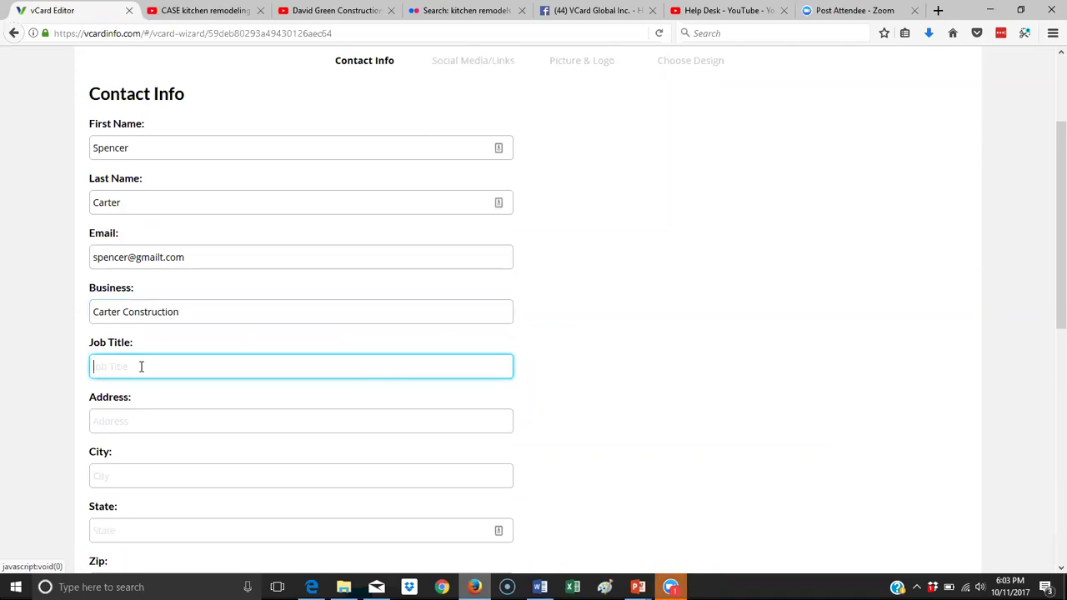
pyautogui.write('Contractor')
# Fill in the street address, city, state and zip code fields.
pyautogui.click(120, 418)
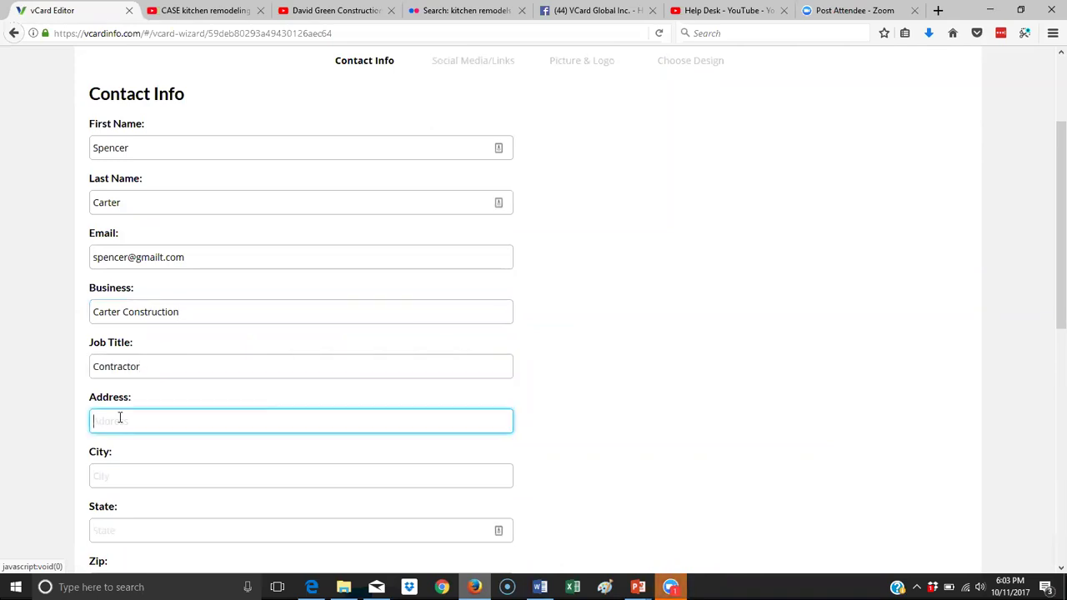
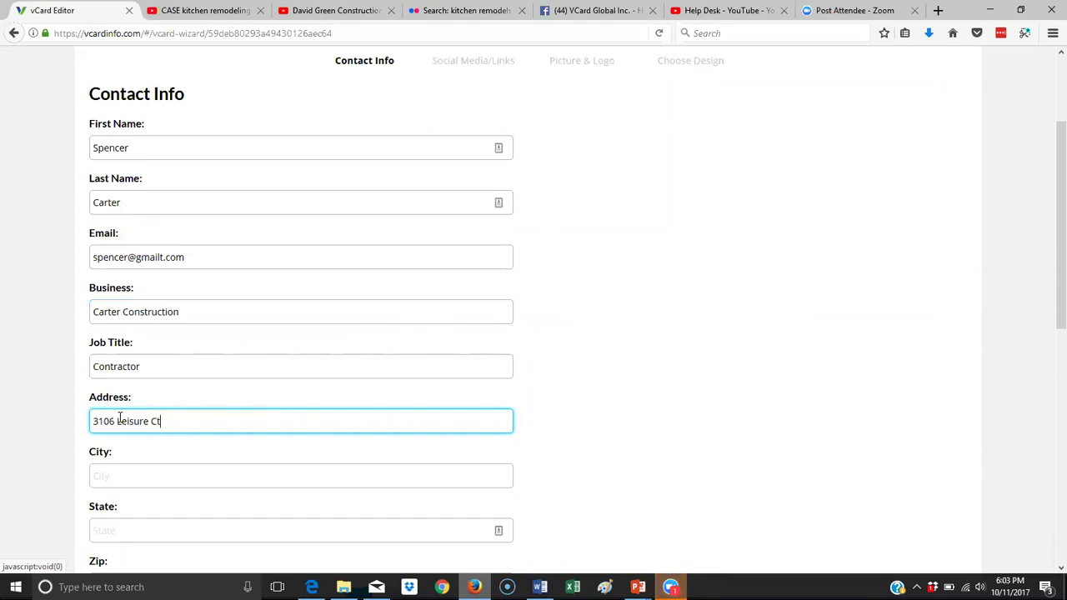
pyautogui.press('Tab')
pyautogui.write('Sa')
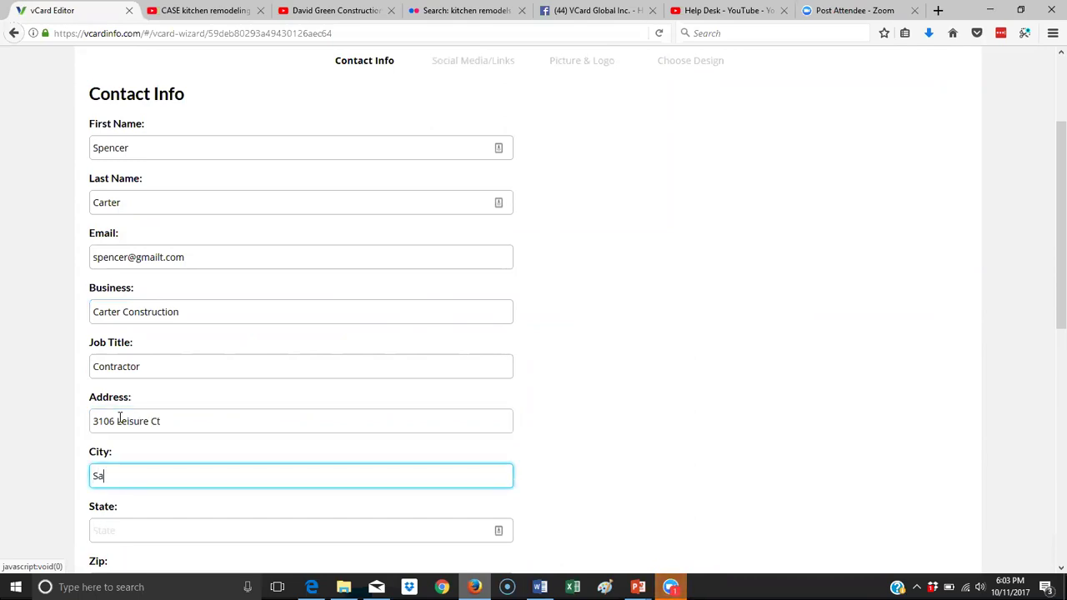
pyautogui.write('n Jose')
pyautogui.scroll(-3, 120, 416)
pyautogui.click(140, 375)
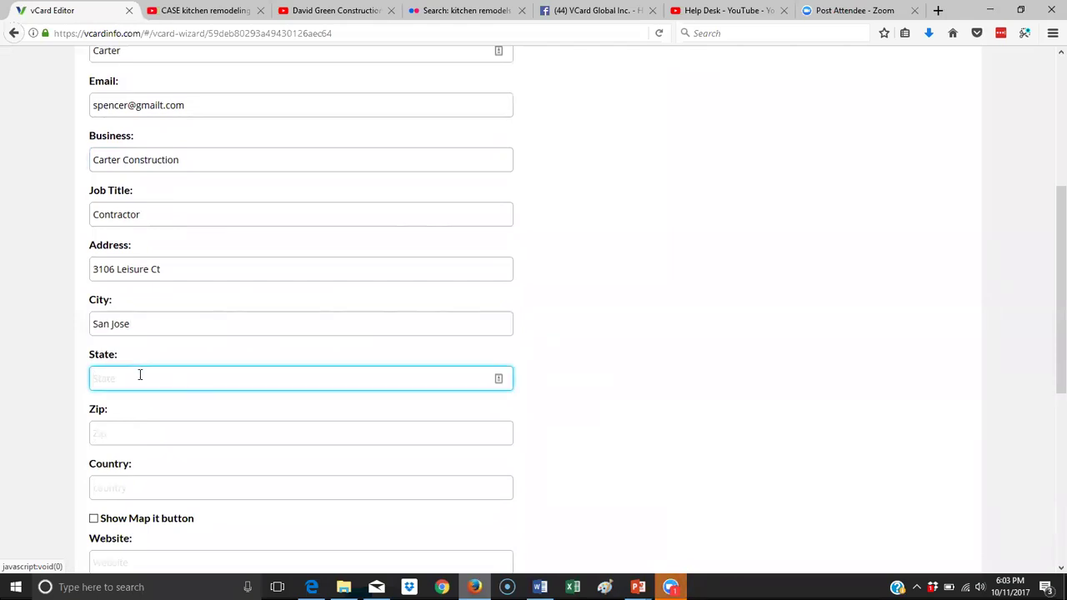
pyautogui.write('CA')
pyautogui.click(122, 429)
pyautogui.write('9')
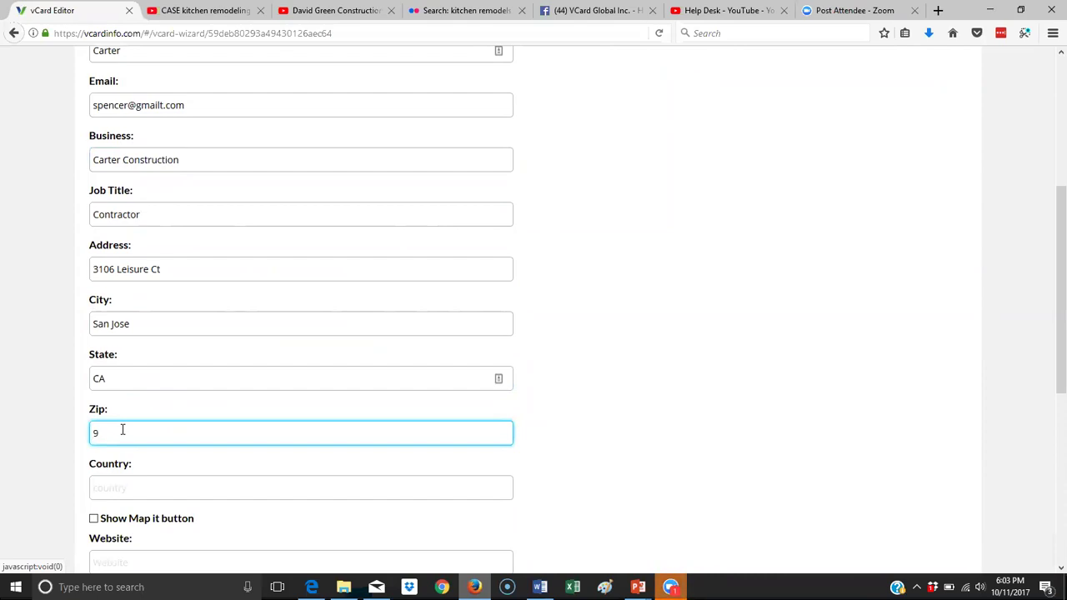
pyautogui.write('5132')
pyautogui.scroll(5, 227, 423)
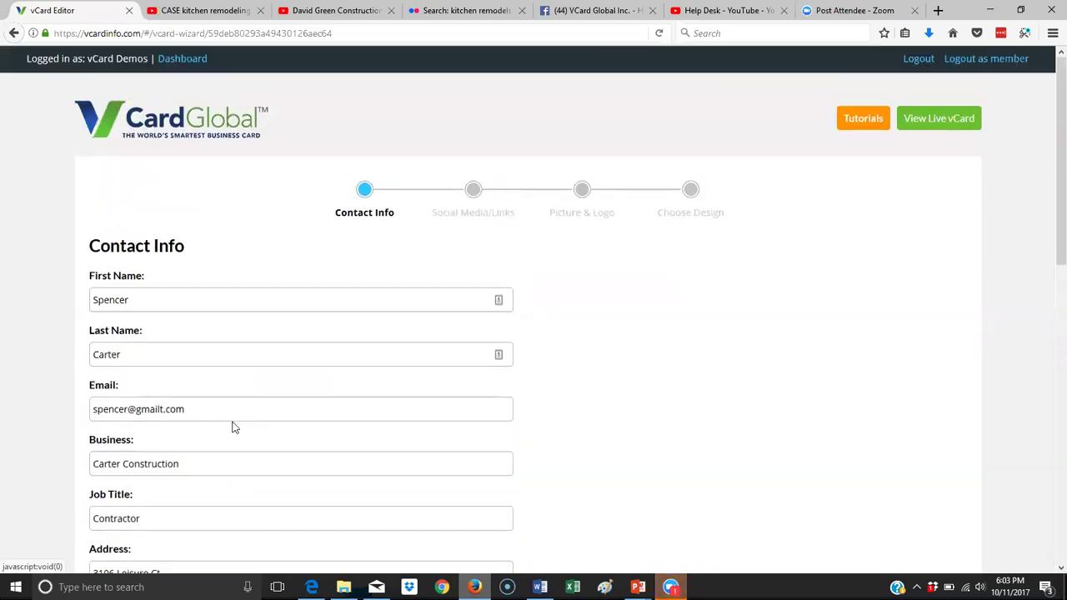
pyautogui.scroll(-4, 234, 427)
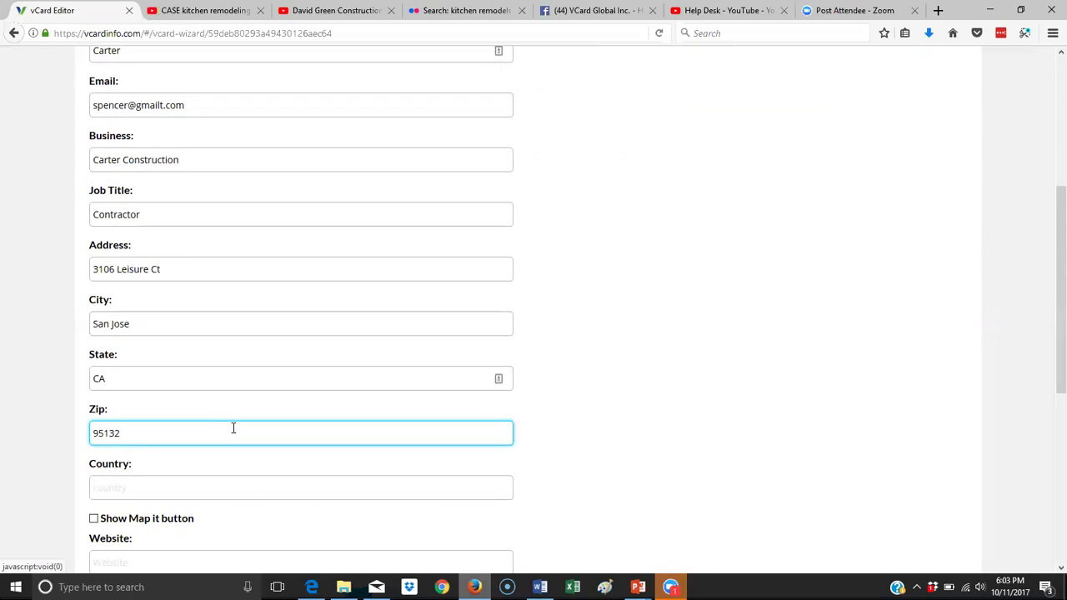
pyautogui.scroll(-3, 234, 427)
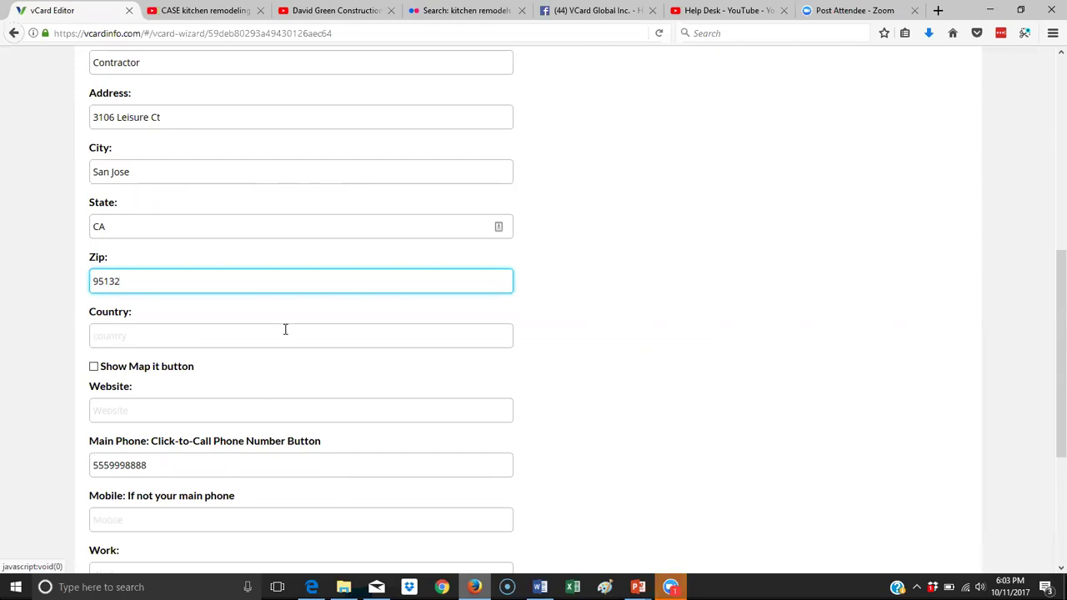
pyautogui.scroll(2, 285, 329)
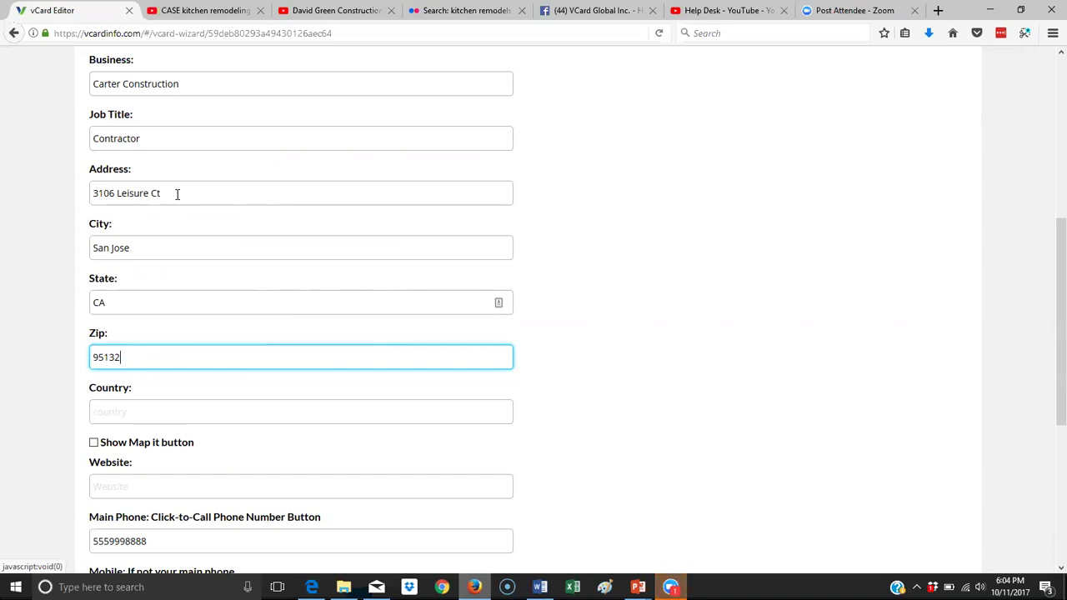
# Enable the Show Map it option for the address and check the Website field.
pyautogui.tripleClick(138, 190)
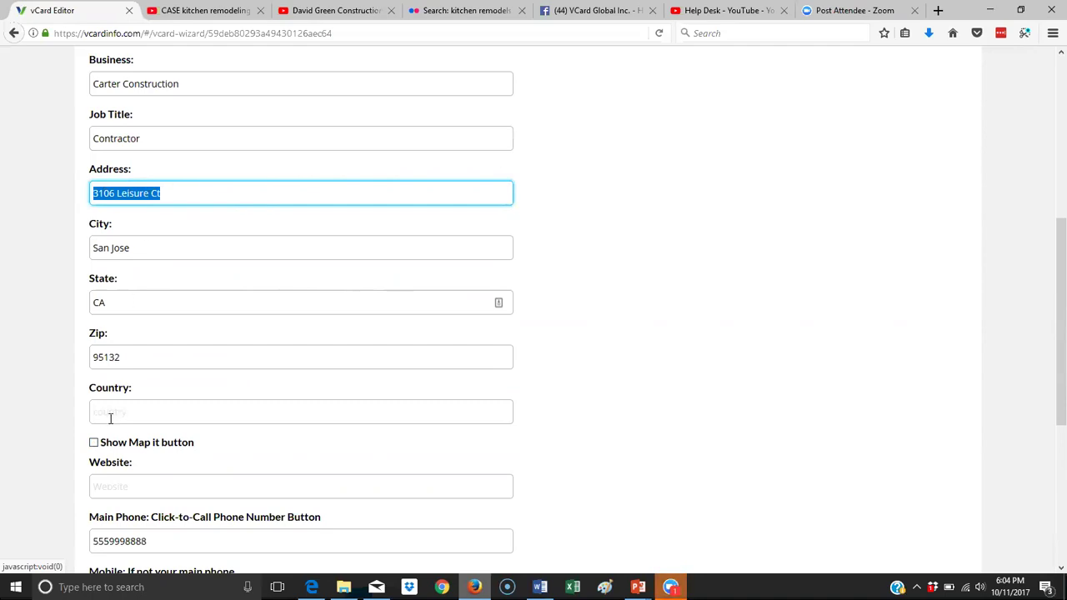
pyautogui.click(95, 442)
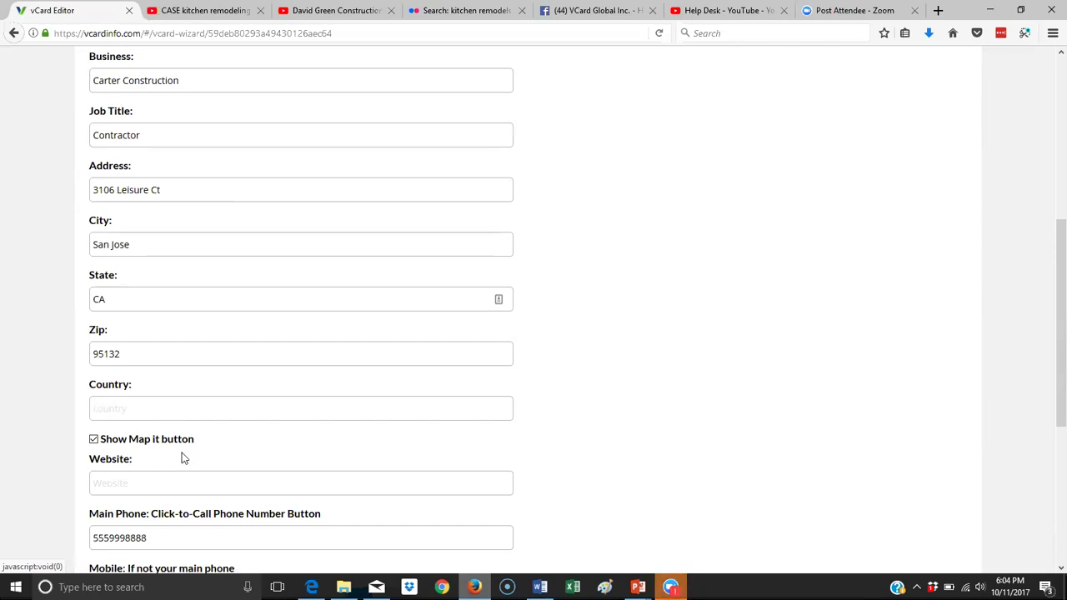
pyautogui.scroll(-5, 182, 454)
pyautogui.scroll(5, 231, 341)
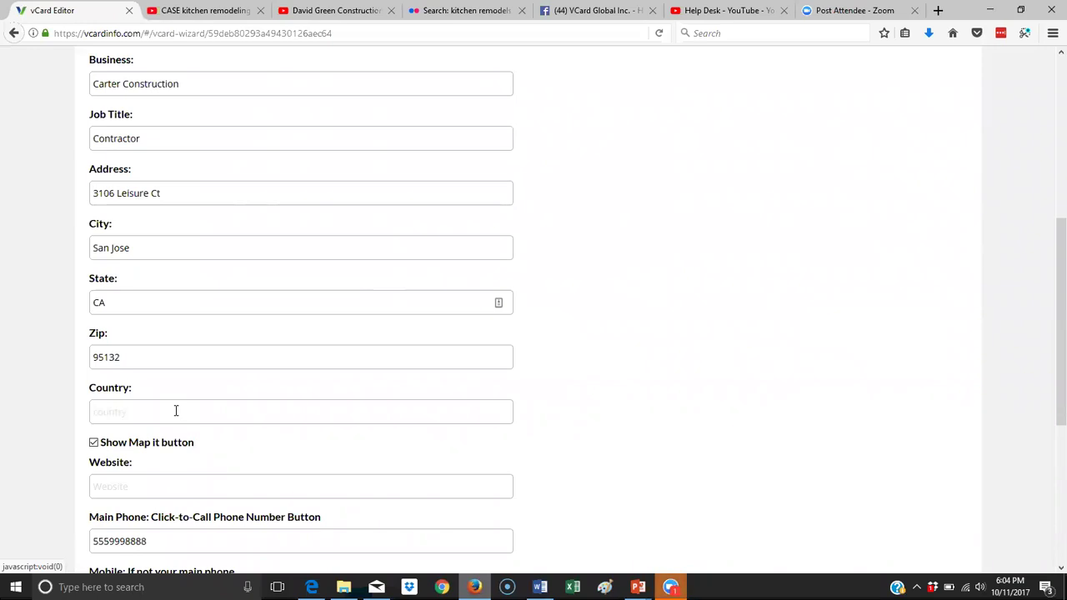
pyautogui.scroll(-3, 175, 411)
pyautogui.click(158, 338)
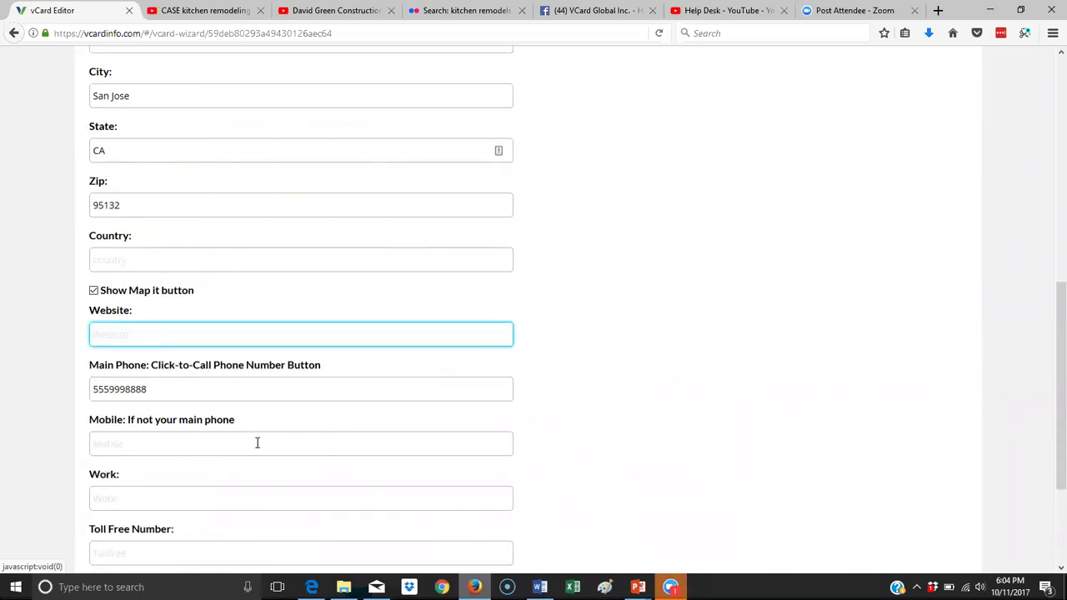
pyautogui.scroll(2, 261, 440)
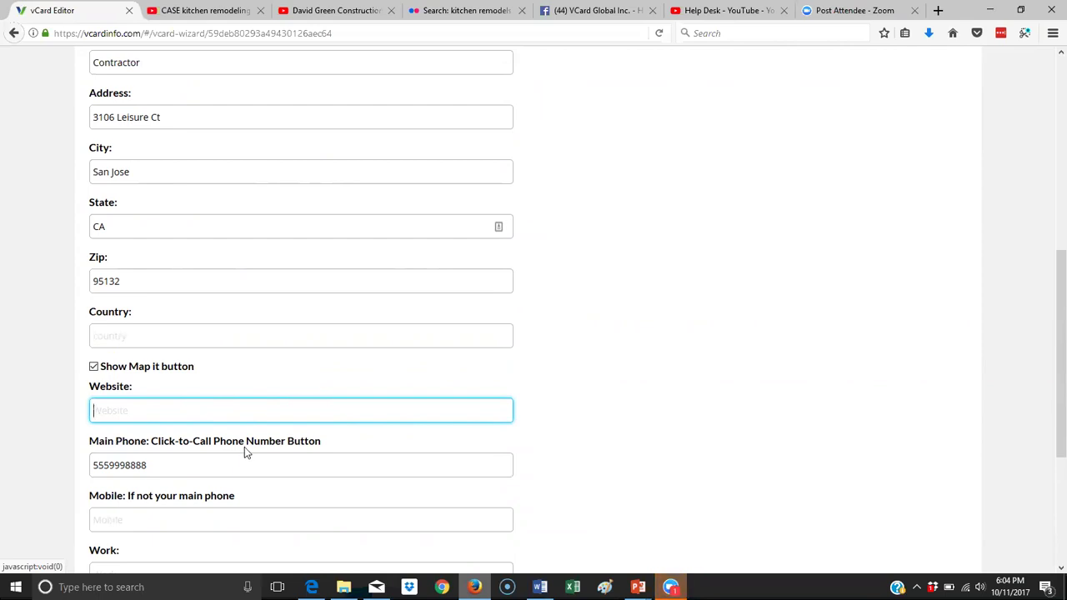
pyautogui.scroll(-4, 242, 450)
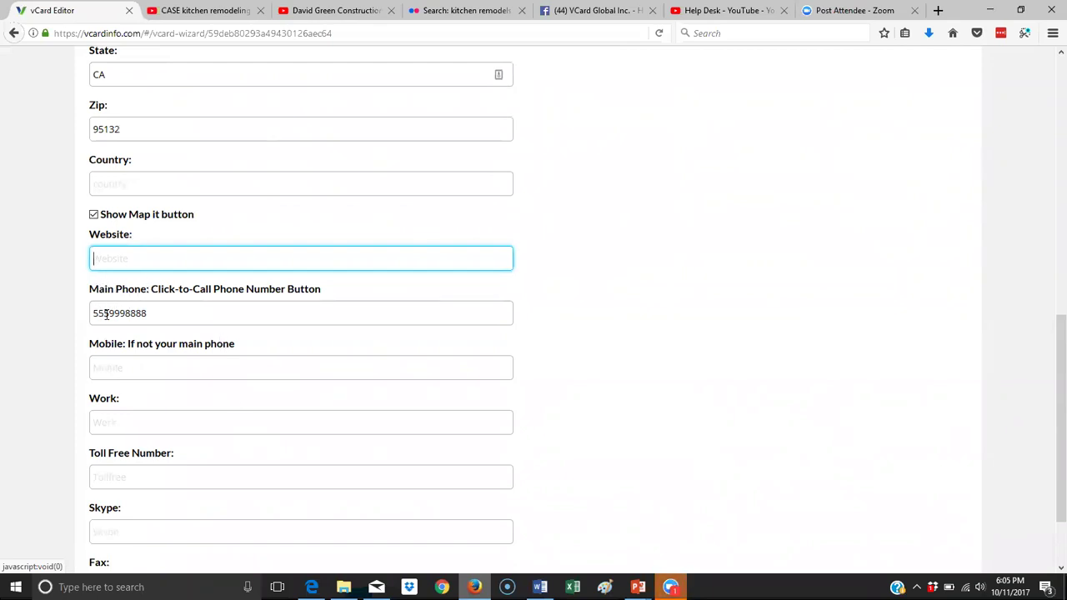
# Insert hyphens between the digit groups of the main phone number.
pyautogui.click(108, 314)
pyautogui.write('-')
pyautogui.press('Right')
pyautogui.press('Right')
pyautogui.press('Right')
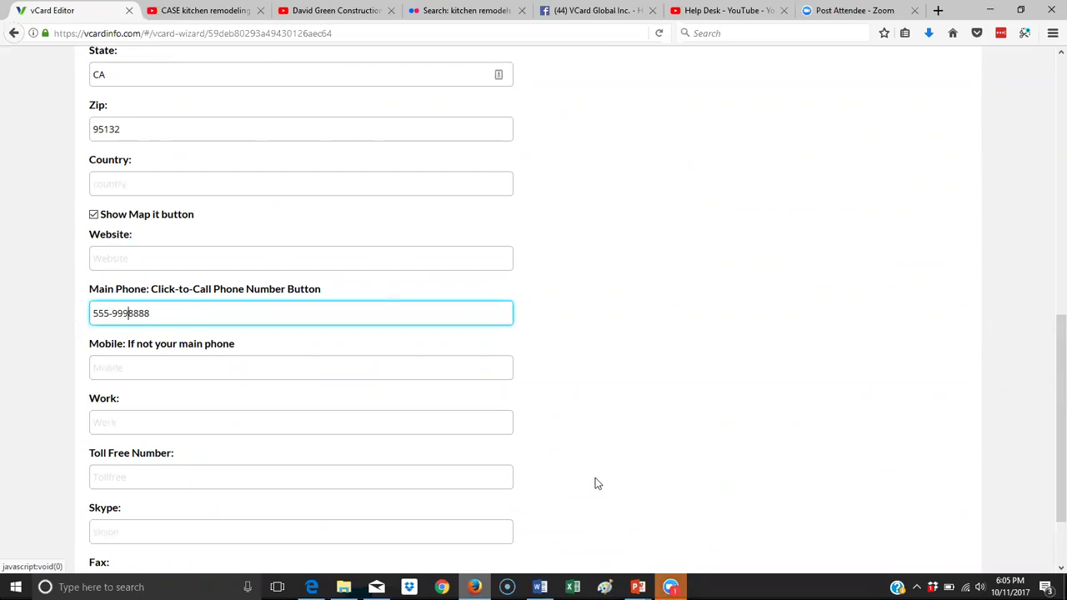
pyautogui.write('-')
pyautogui.scroll(-2, 586, 487)
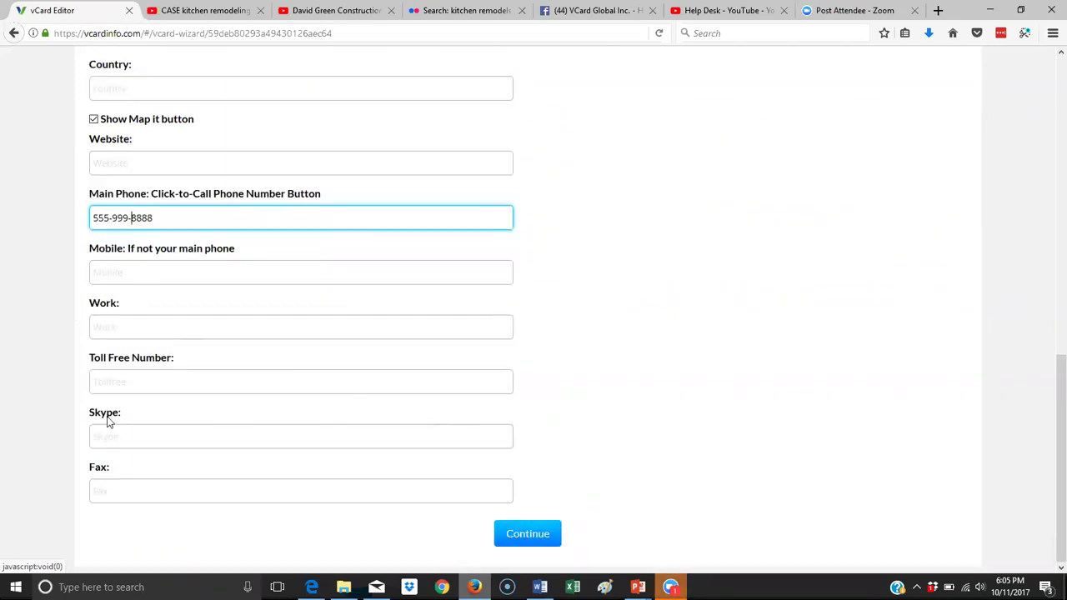
pyautogui.click(121, 490)
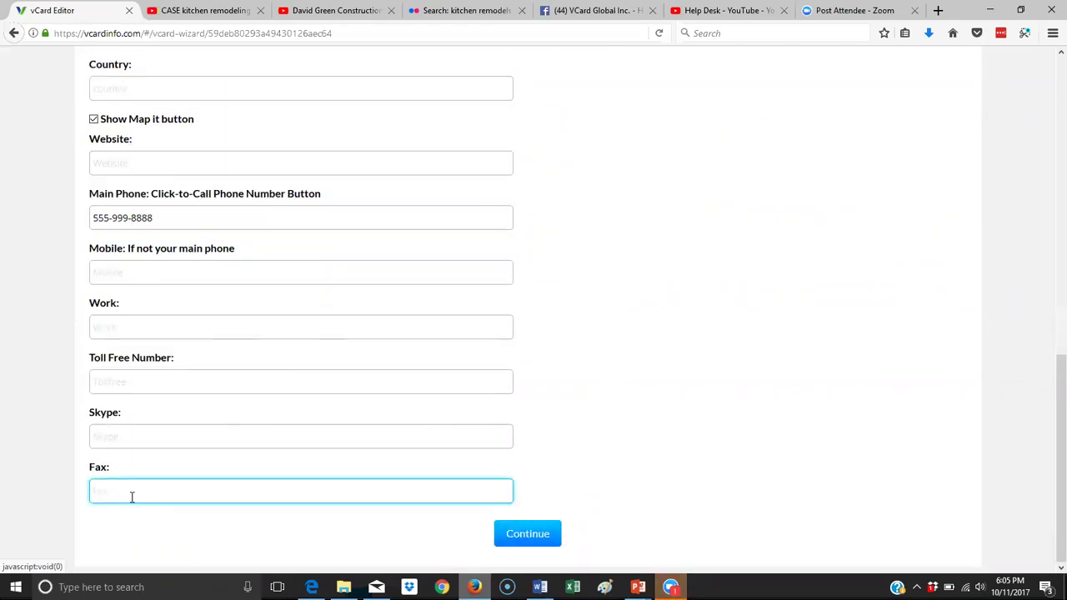
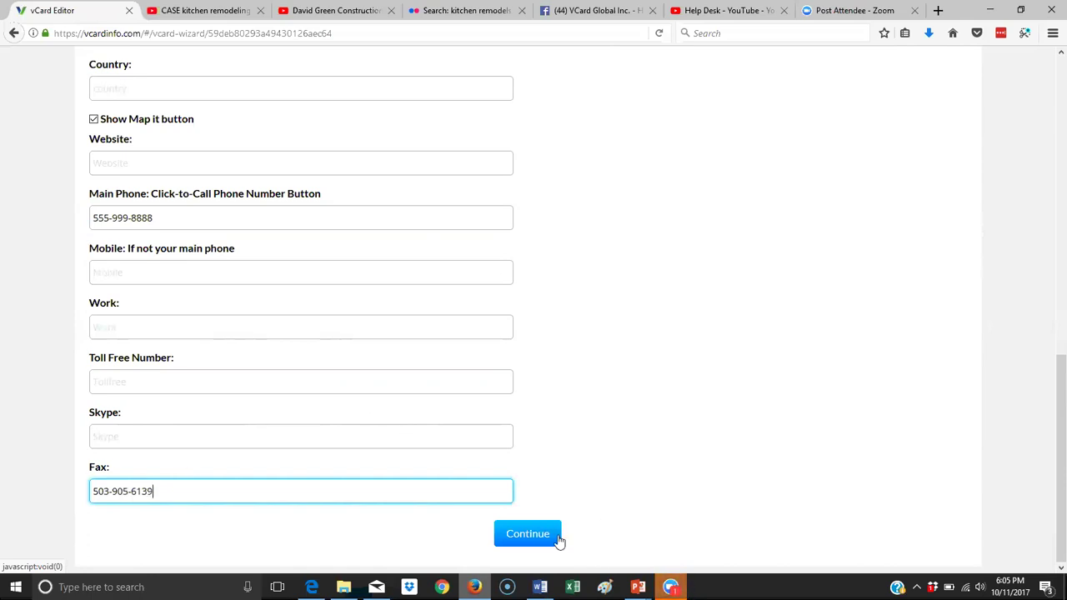
# Enter the business fax number and continue to the Social Media/Links step.
pyautogui.click(527, 537)
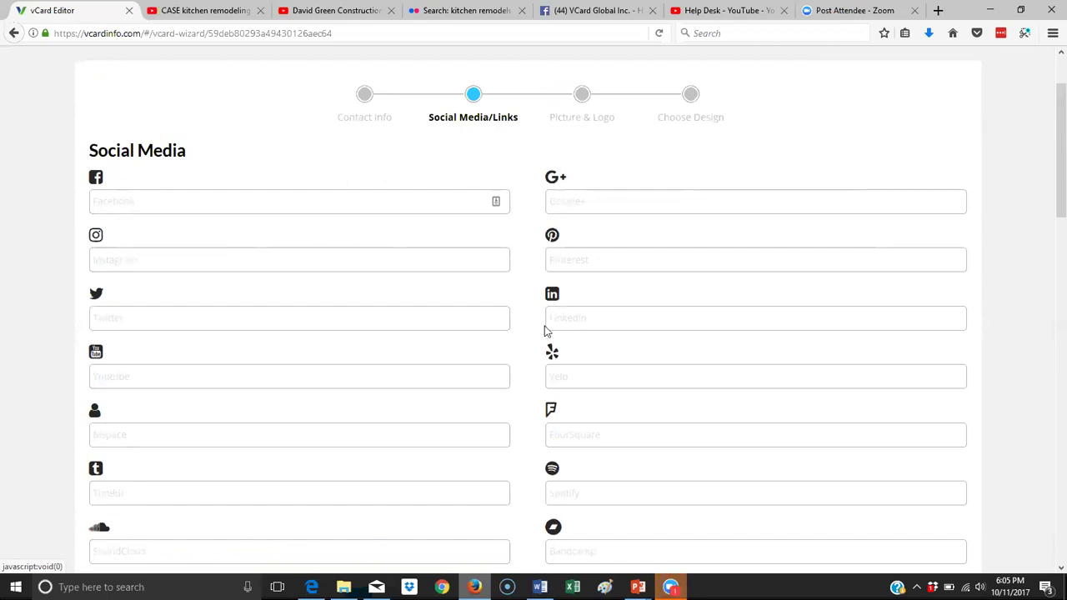
# Copy the vCard Global Facebook page address into the Facebook field.
pyautogui.click(584, 11)
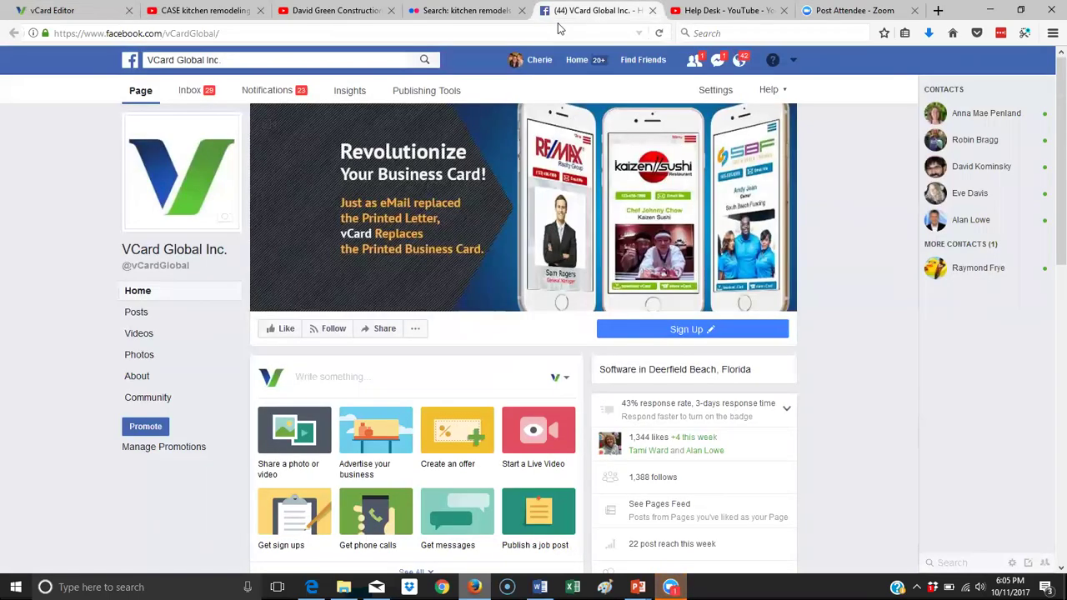
pyautogui.click(229, 33)
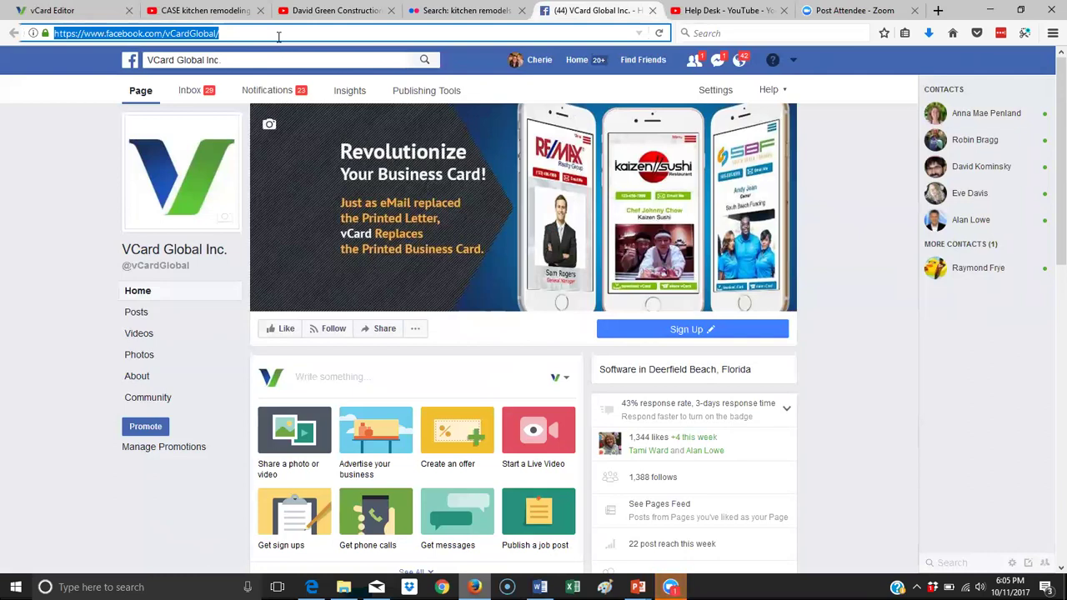
pyautogui.moveTo(278, 37); pyautogui.dragTo(81, 30)
pyautogui.rightClick(82, 32)
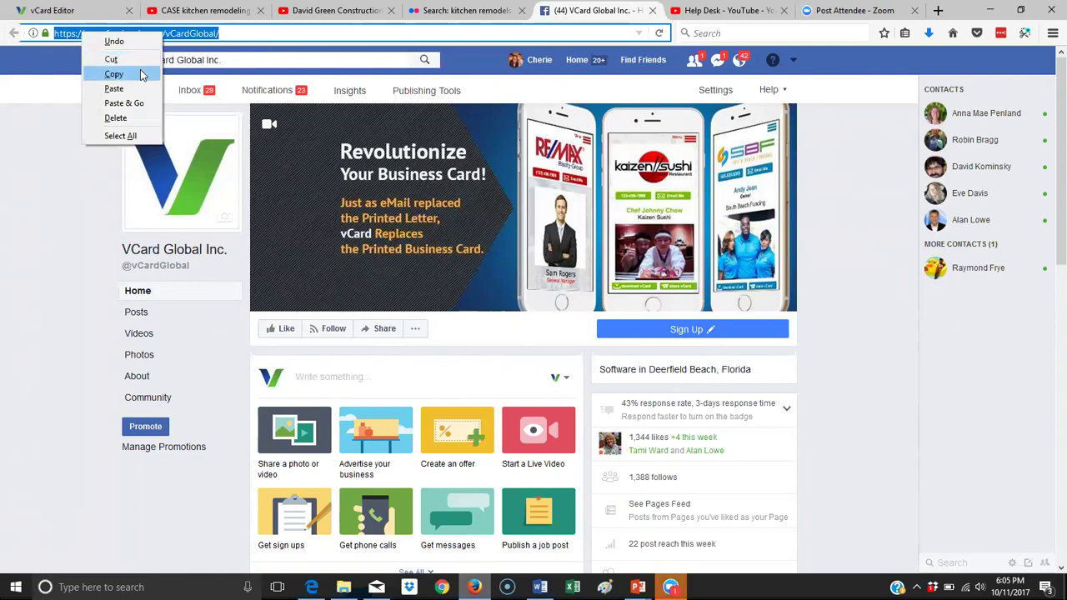
pyautogui.click(114, 74)
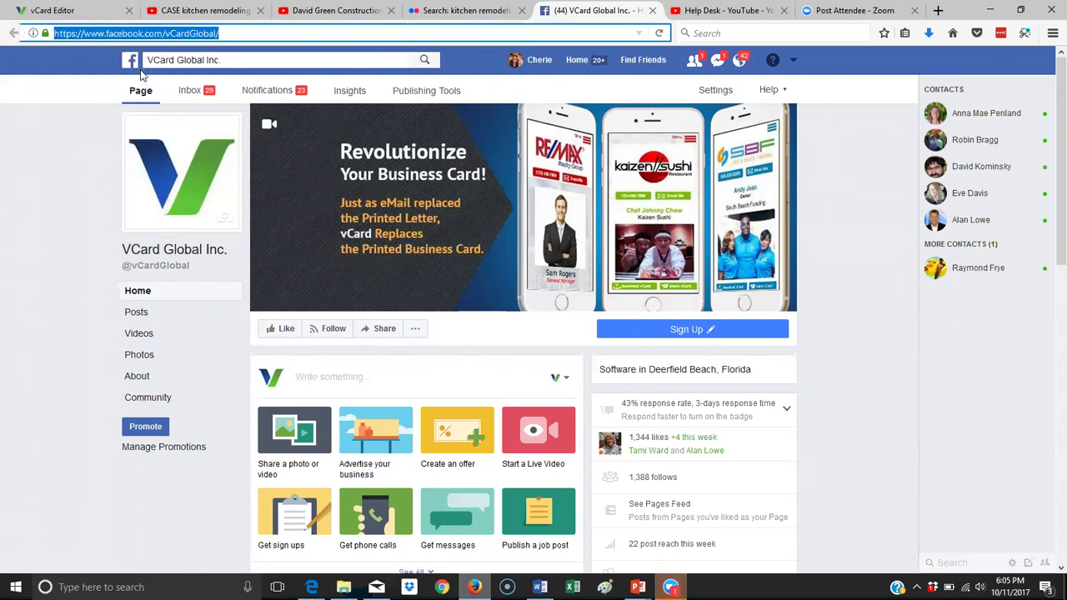
pyautogui.click(80, 9)
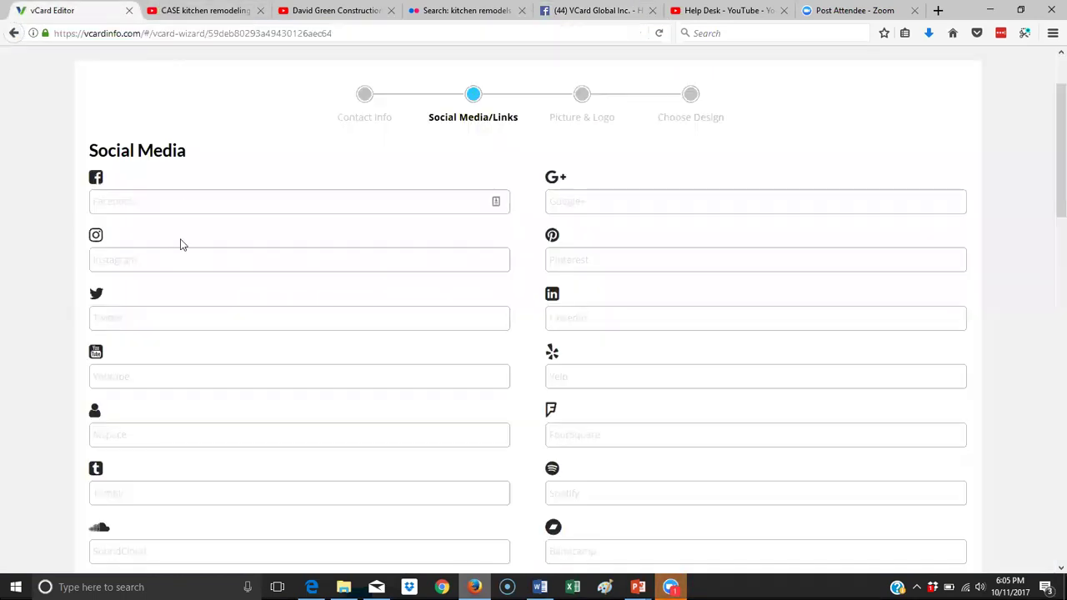
pyautogui.rightClick(156, 200)
pyautogui.click(210, 257)
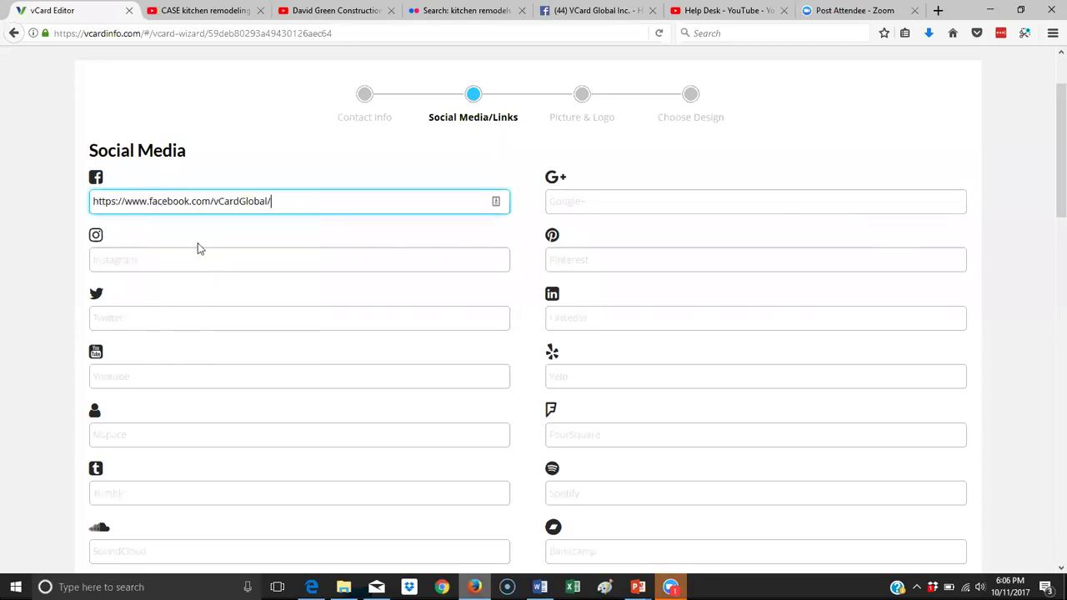
# Copy the Help Desk YouTube channel address into the YouTube field.
pyautogui.click(737, 12)
pyautogui.click(353, 33)
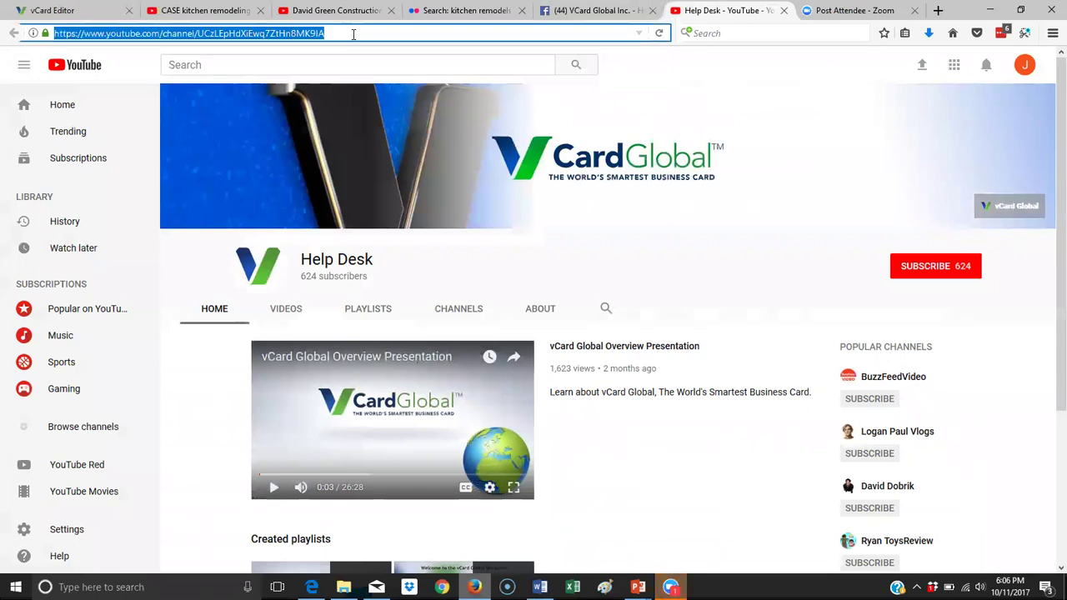
pyautogui.rightClick(206, 36)
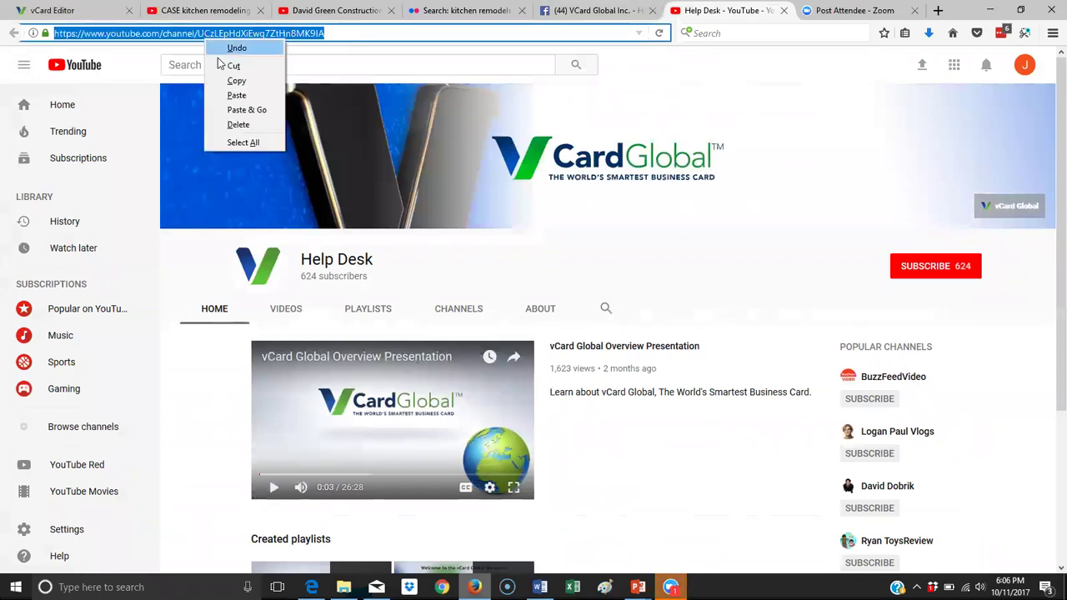
pyautogui.click(235, 80)
pyautogui.click(50, 10)
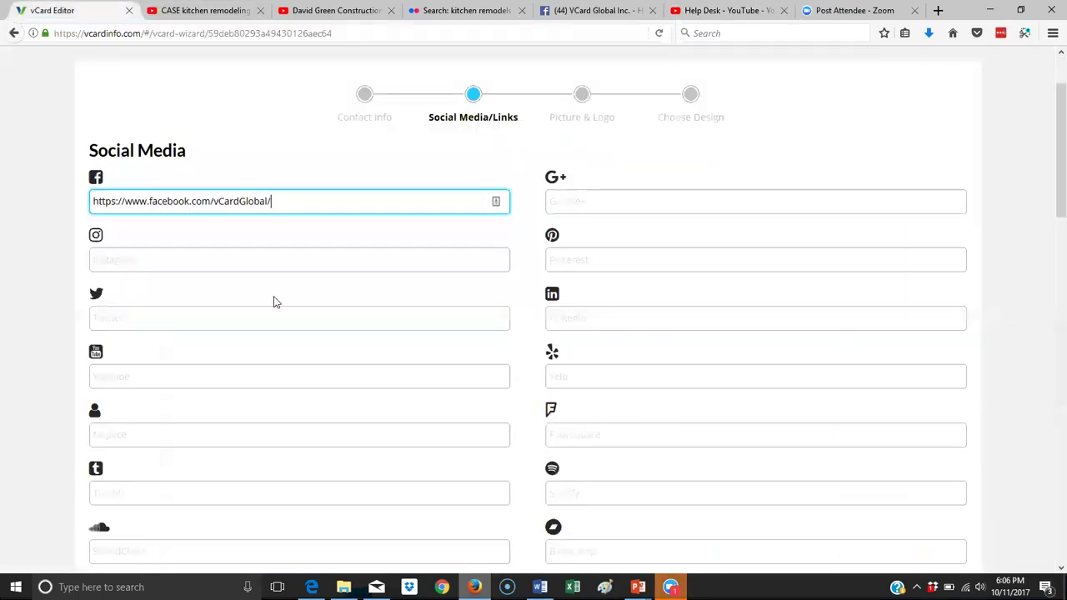
pyautogui.click(119, 373)
pyautogui.rightClick(121, 372)
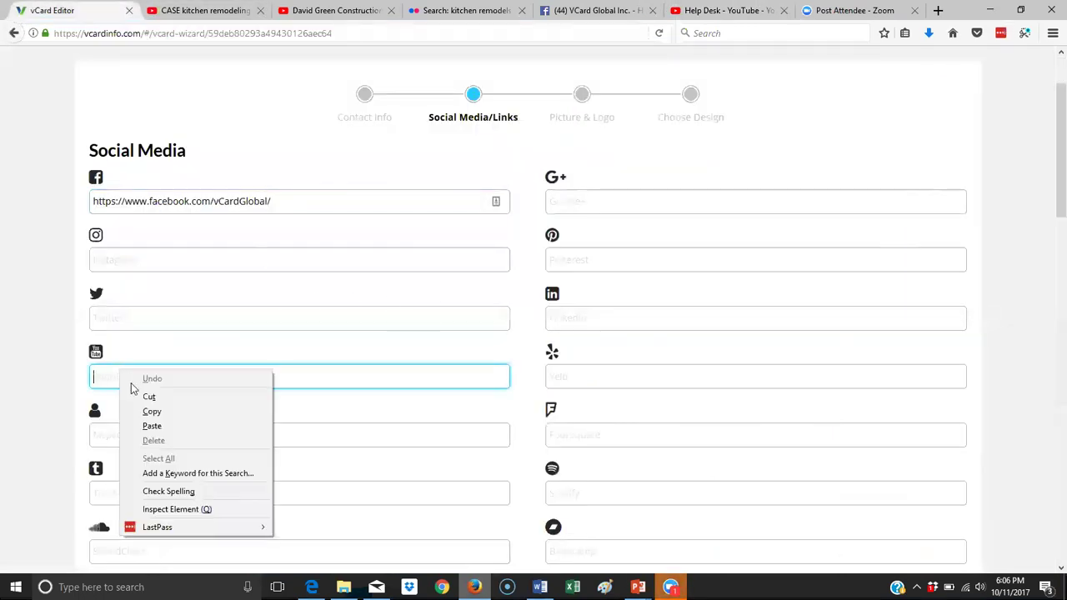
pyautogui.click(169, 424)
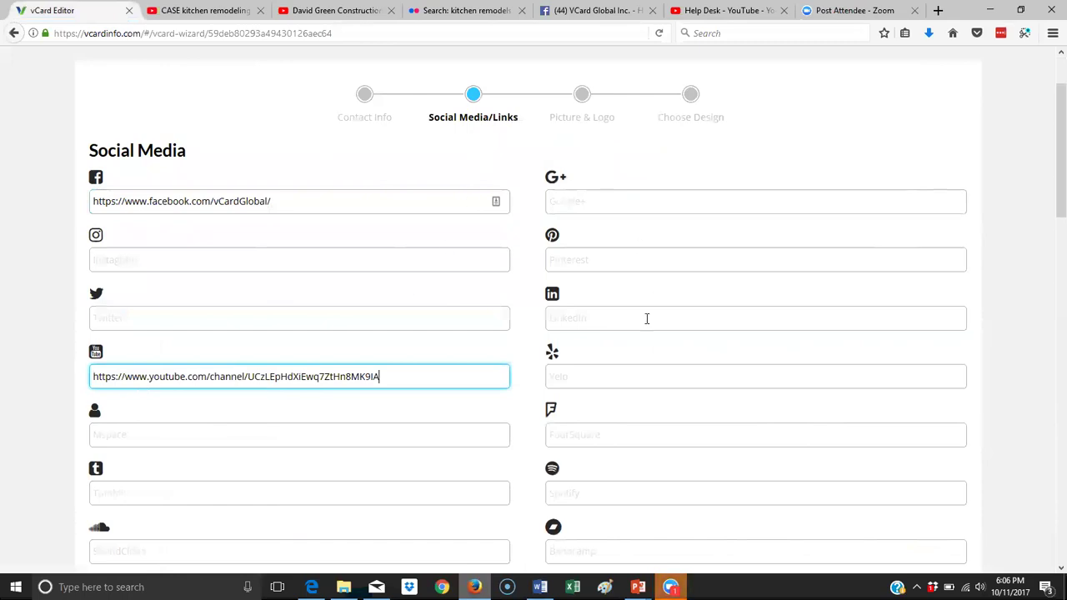
pyautogui.scroll(-3, 647, 319)
pyautogui.scroll(-2, 424, 362)
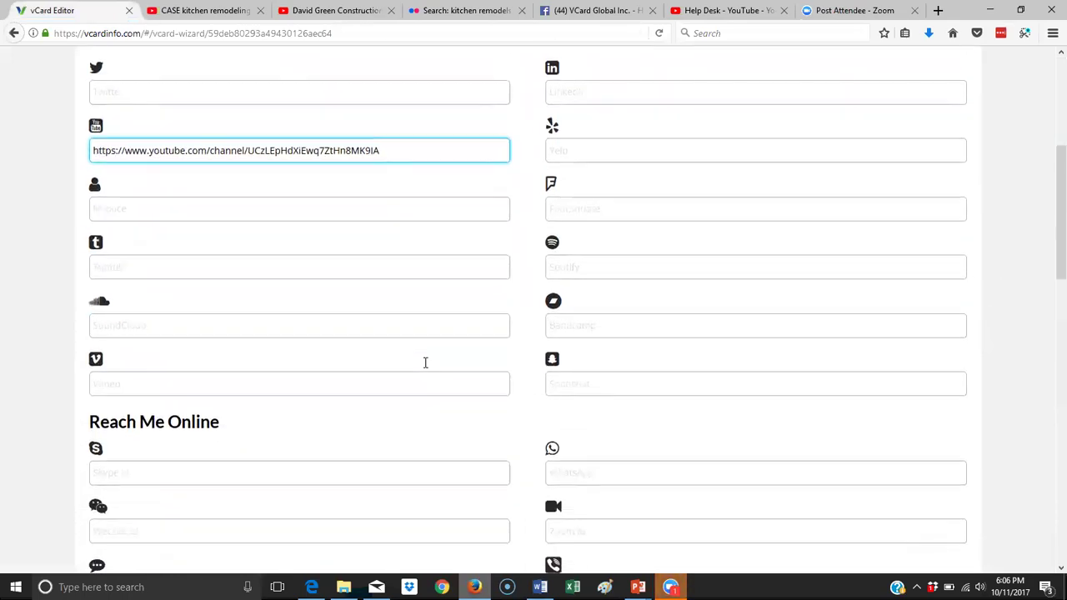
pyautogui.scroll(-3, 425, 362)
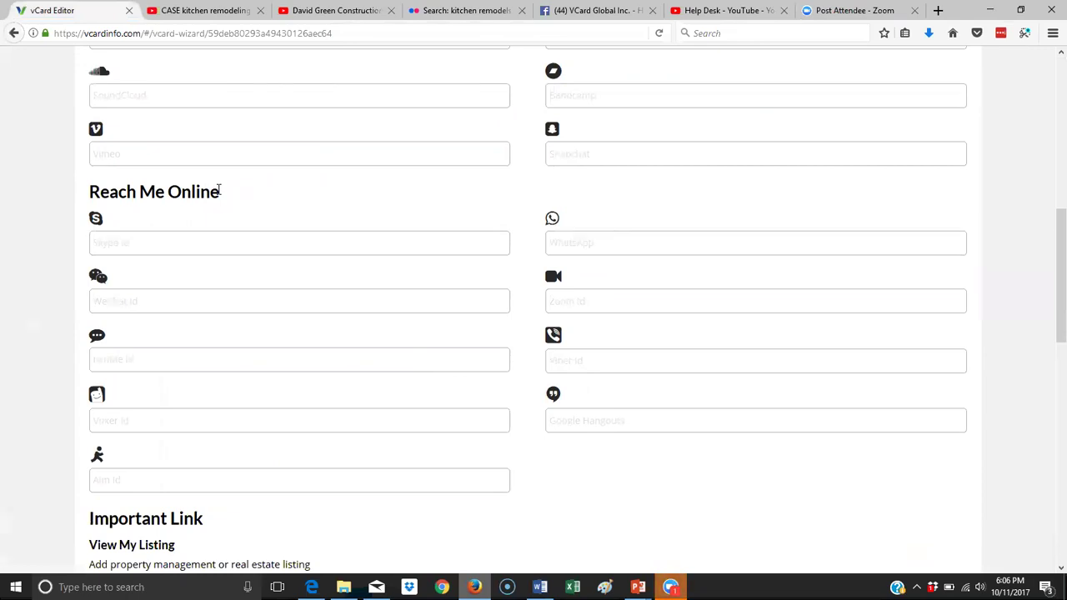
pyautogui.hotkey('ctrl', 'v')
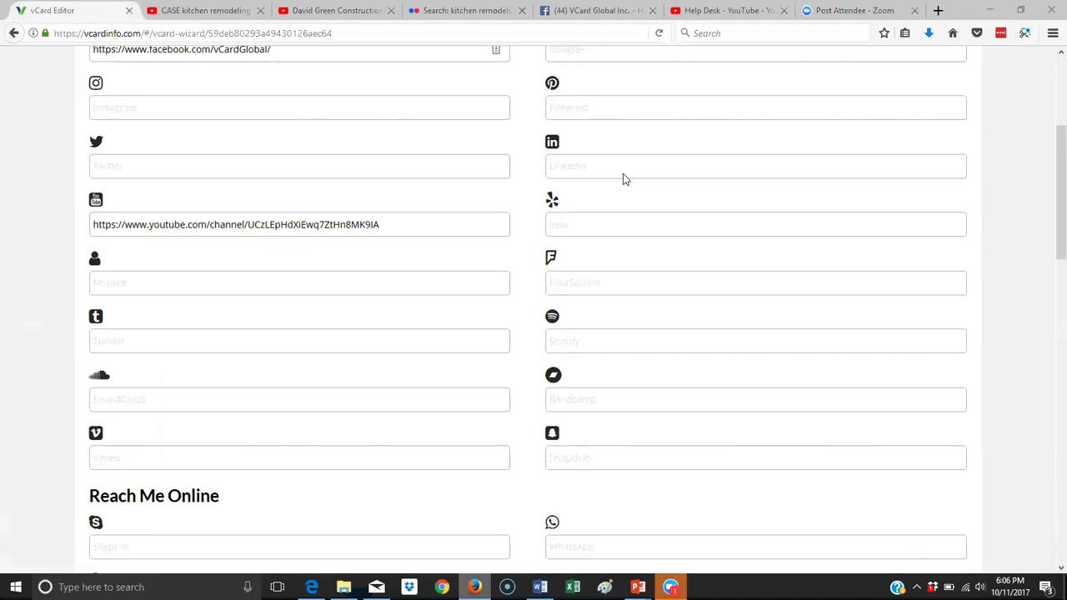
# Add a View My Listing link labelled '3 Bedroom, 3 Bath Home for Rent' pointing to redfin.com.
pyautogui.scroll(-4, 659, 218)
pyautogui.scroll(-6, 659, 223)
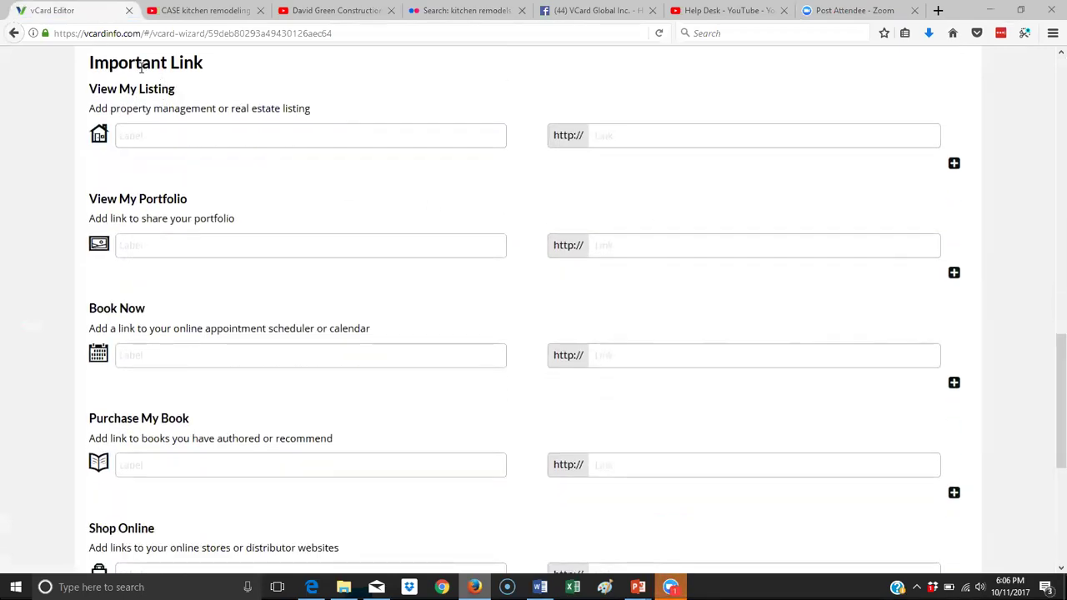
pyautogui.click(196, 130)
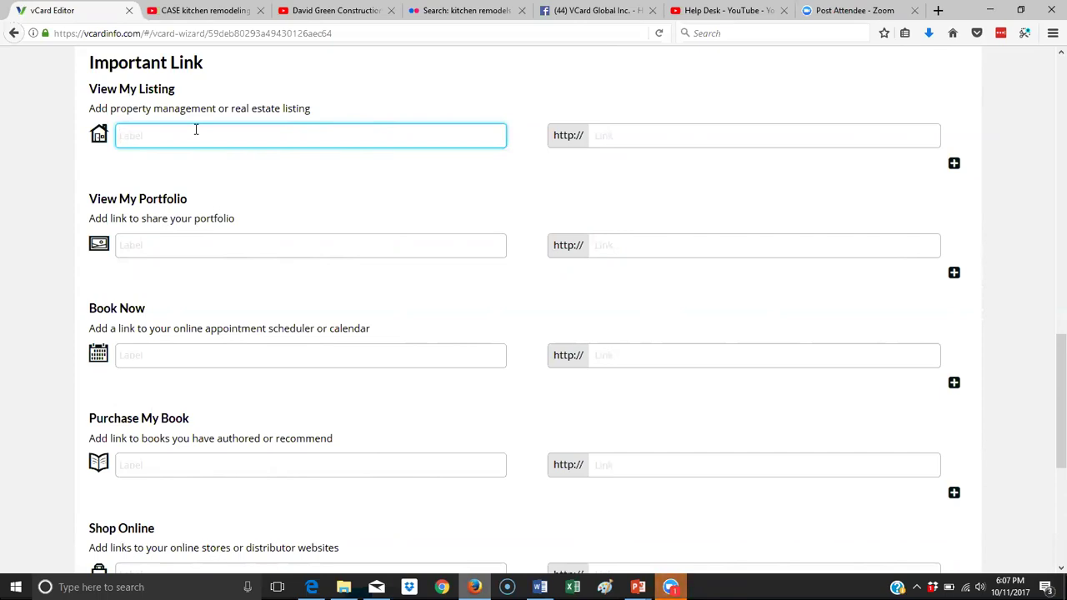
pyautogui.write('3 Bedroom, 3 Bath Home for Rent')
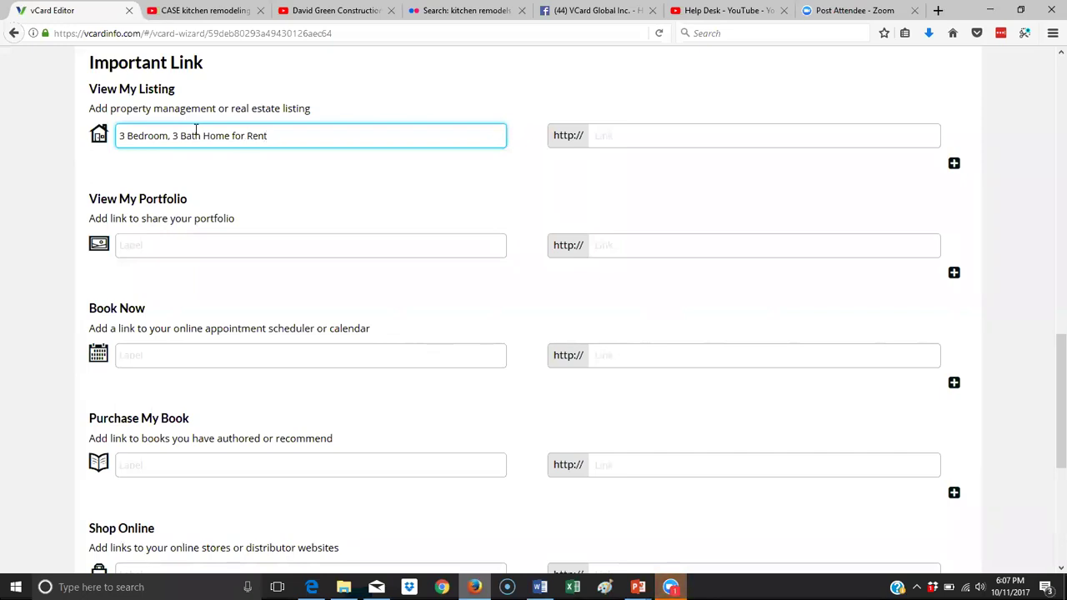
pyautogui.click(621, 140)
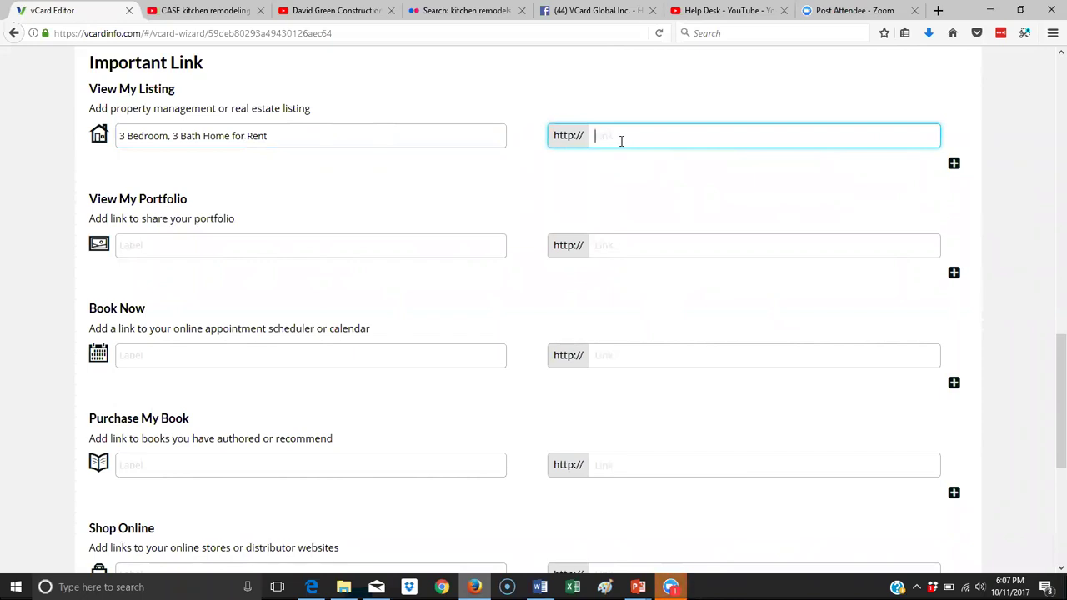
pyautogui.write('redfin.com')
pyautogui.moveTo(678, 136); pyautogui.dragTo(555, 137)
# Label the View My Portfolio link 'See My Kitchen on Flikr'.
pyautogui.click(325, 244)
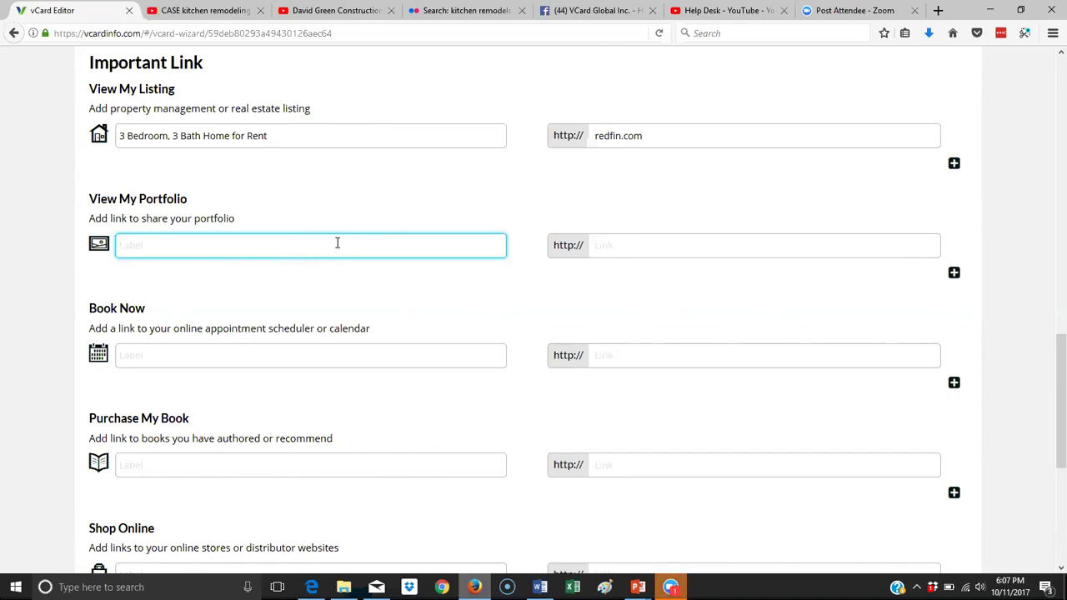
pyautogui.write('See My Kit')
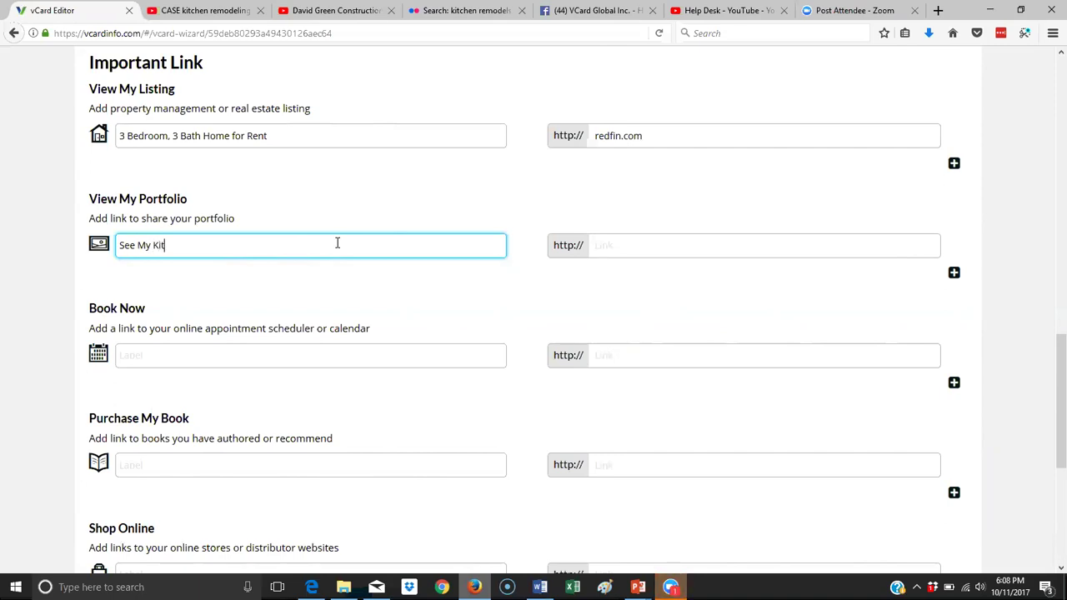
pyautogui.write('chen on Flikr')
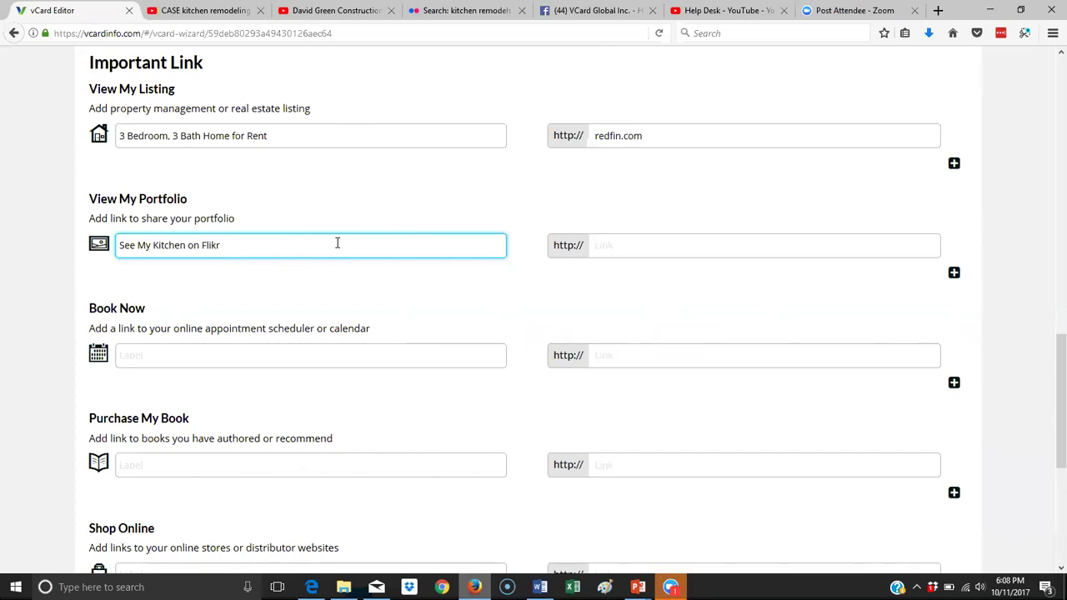
pyautogui.click(466, 10)
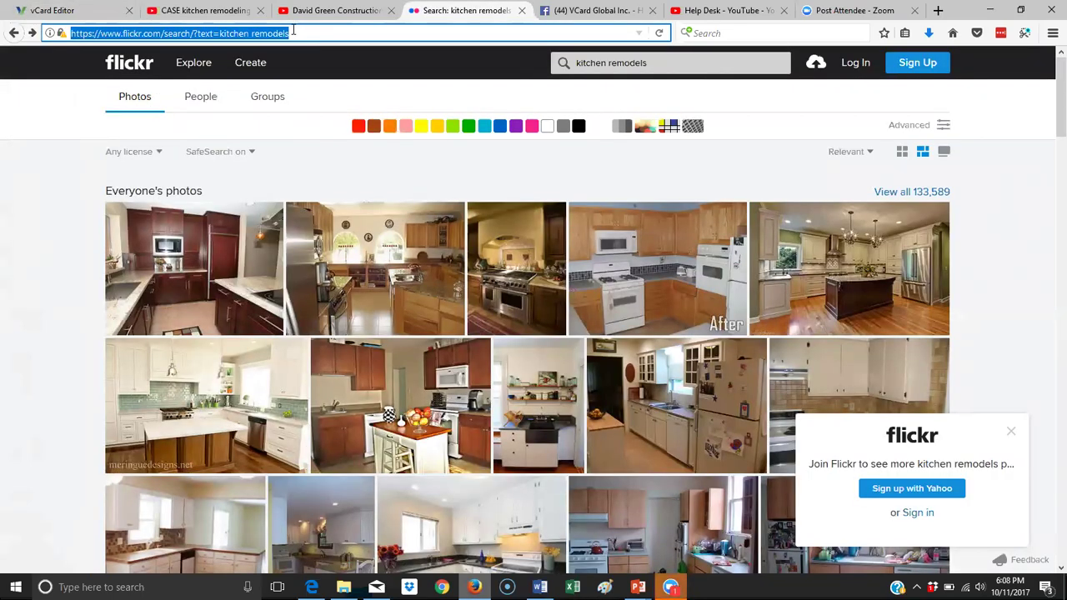
# Paste the Flickr kitchen remodels search address as the portfolio link and add another portfolio row.
pyautogui.moveTo(289, 33); pyautogui.dragTo(48, 21)
pyautogui.rightClick(114, 35)
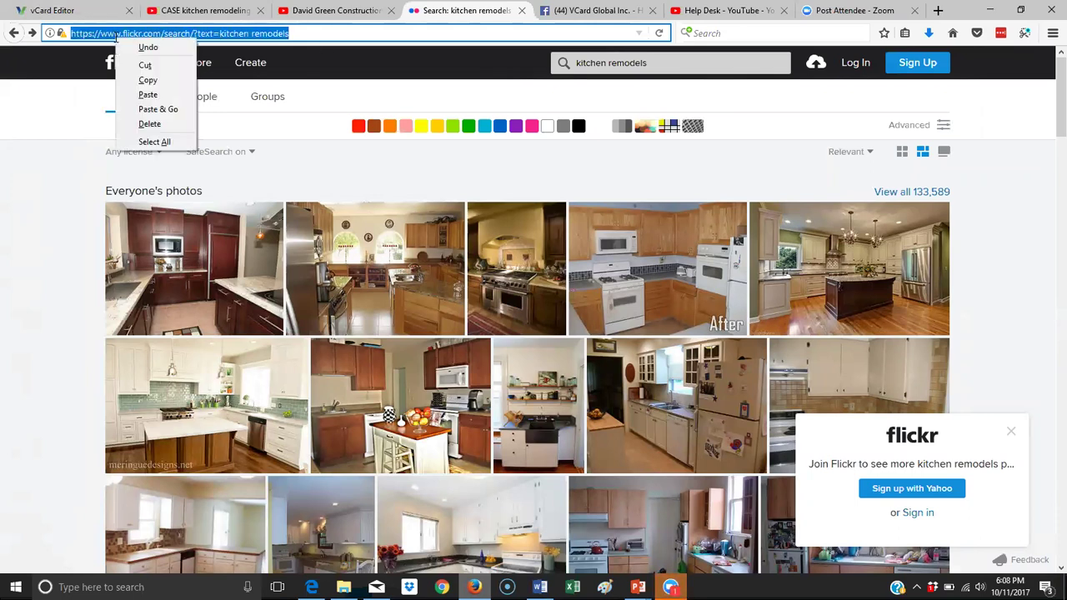
pyautogui.click(149, 80)
pyautogui.click(95, 13)
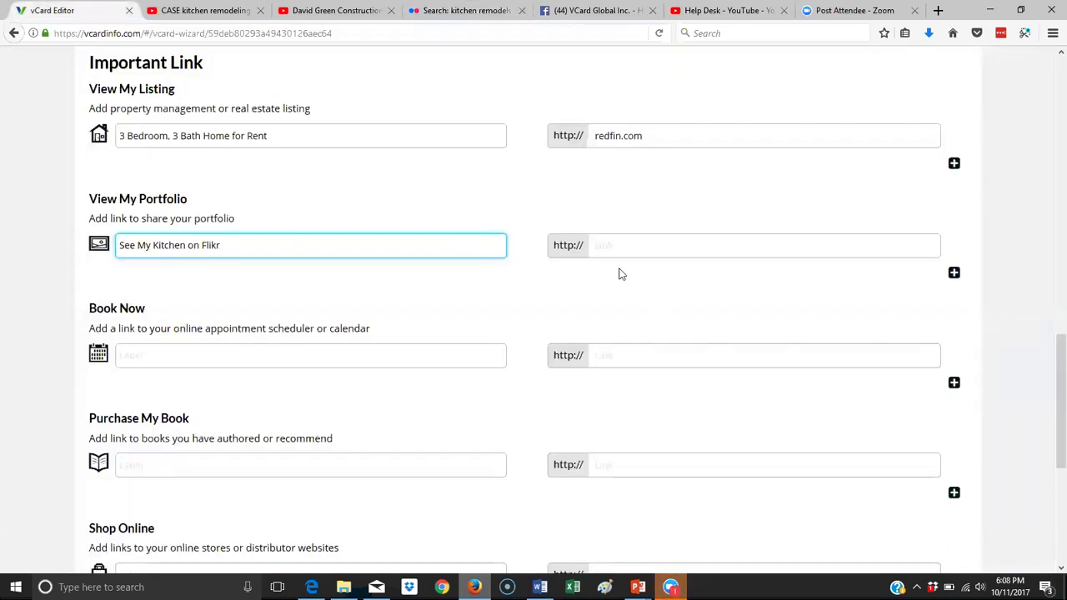
pyautogui.rightClick(640, 244)
pyautogui.click(673, 302)
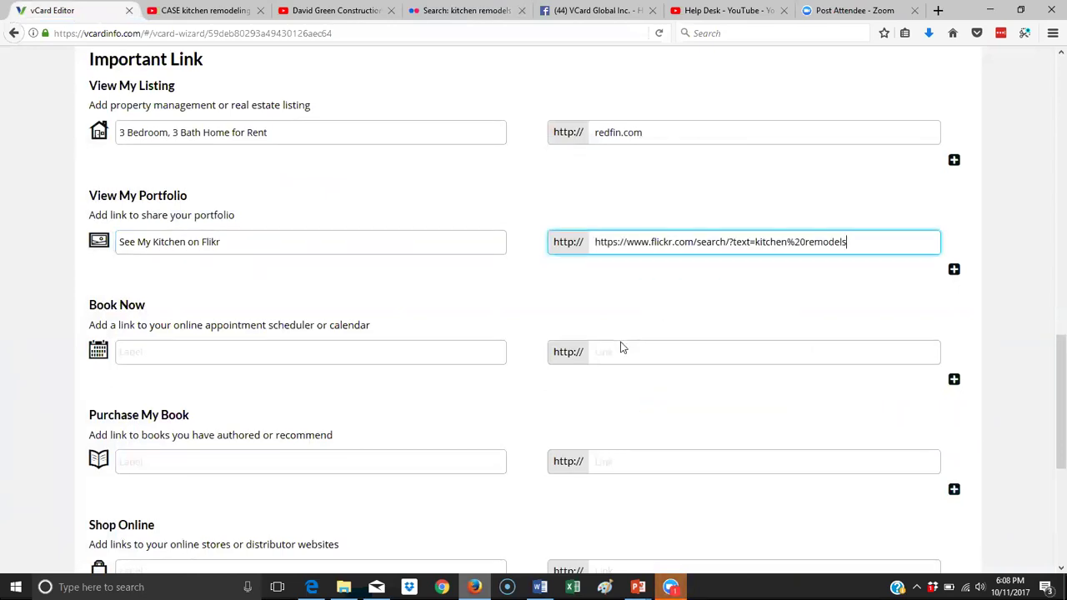
pyautogui.scroll(-1, 921, 174)
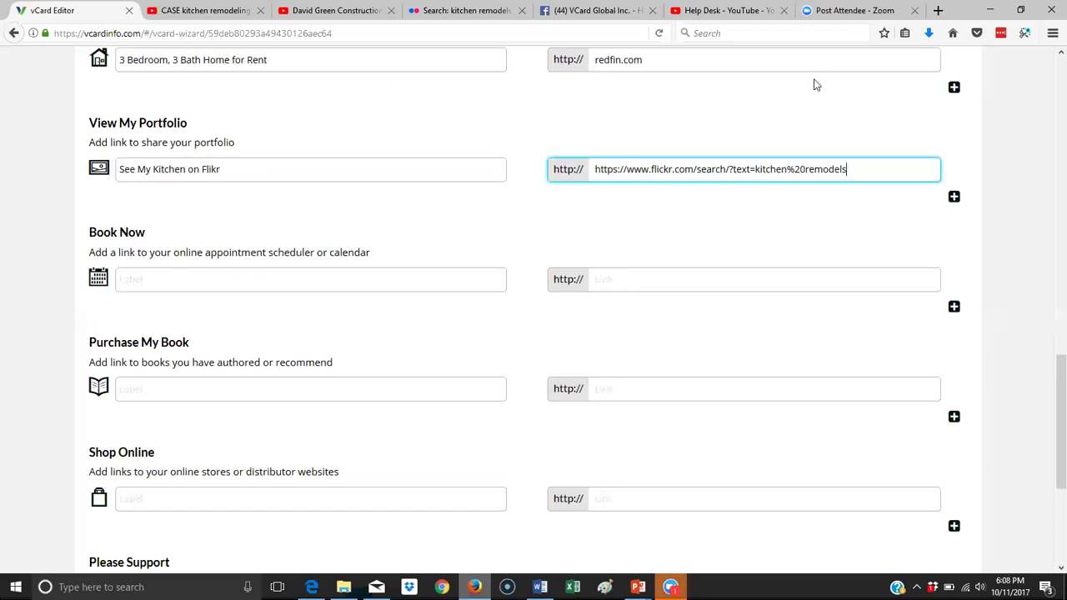
pyautogui.click(954, 198)
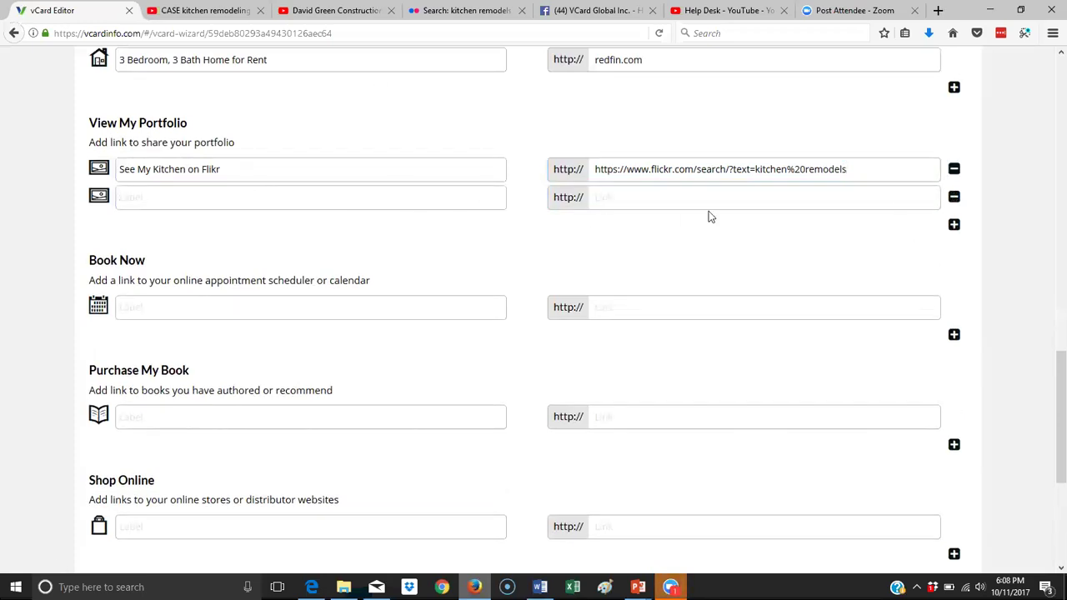
pyautogui.scroll(-3, 697, 209)
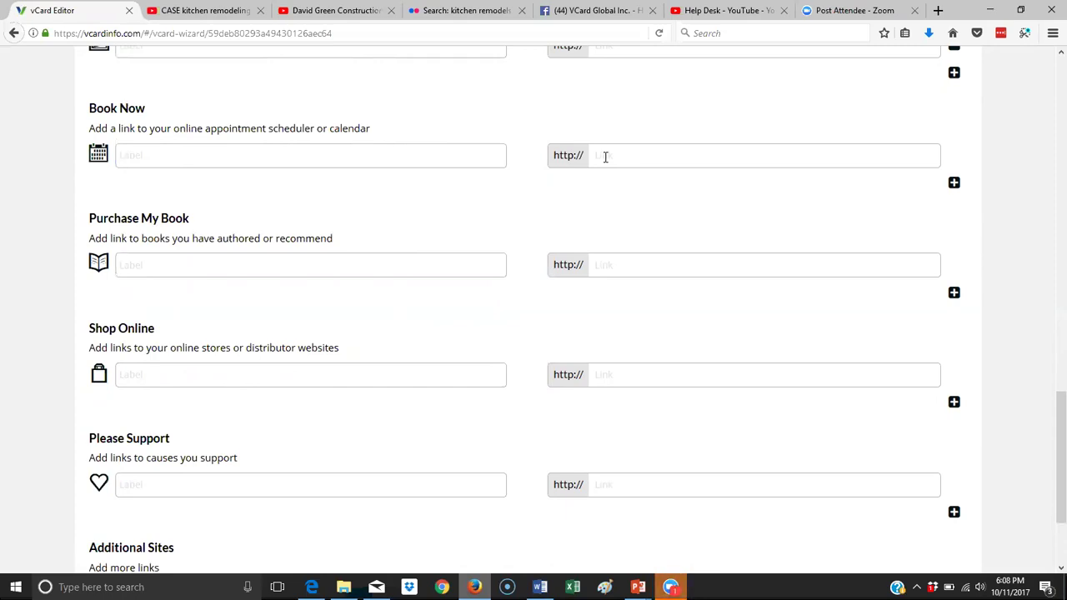
pyautogui.scroll(2, 150, 236)
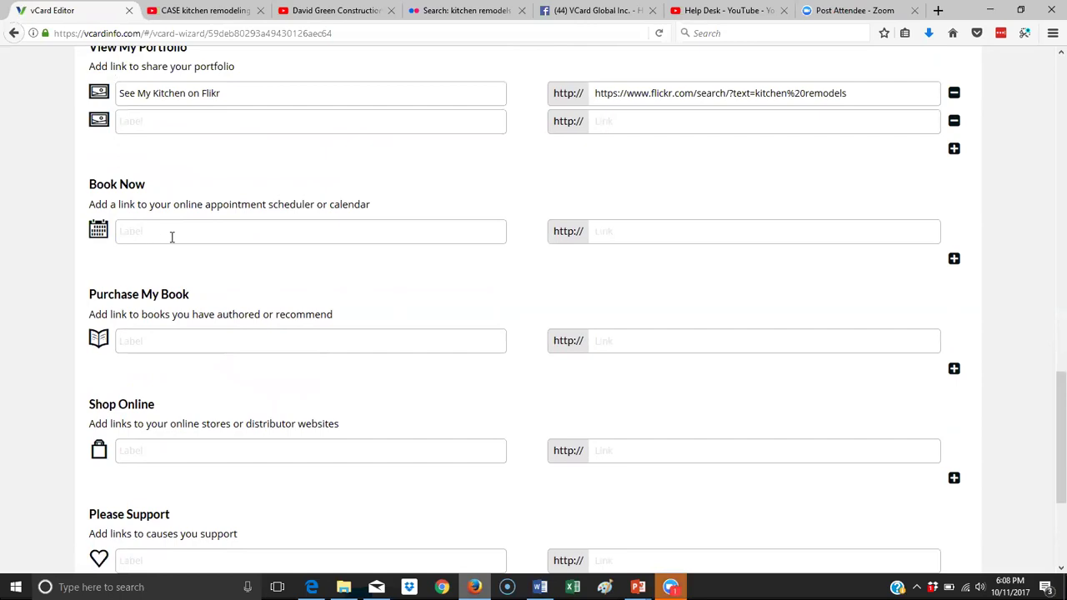
pyautogui.scroll(-5, 748, 258)
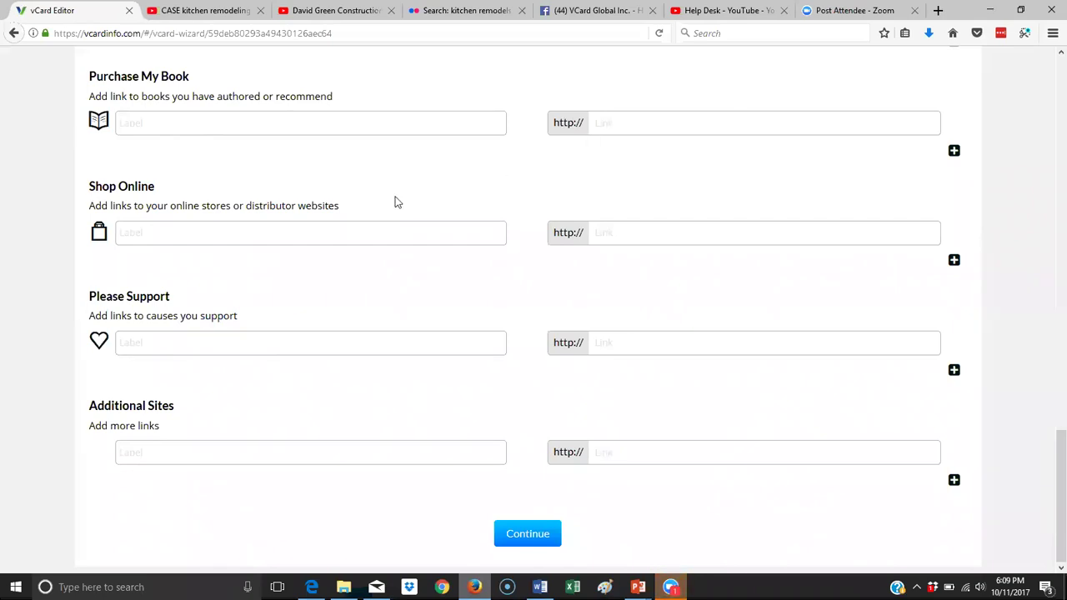
pyautogui.click(169, 232)
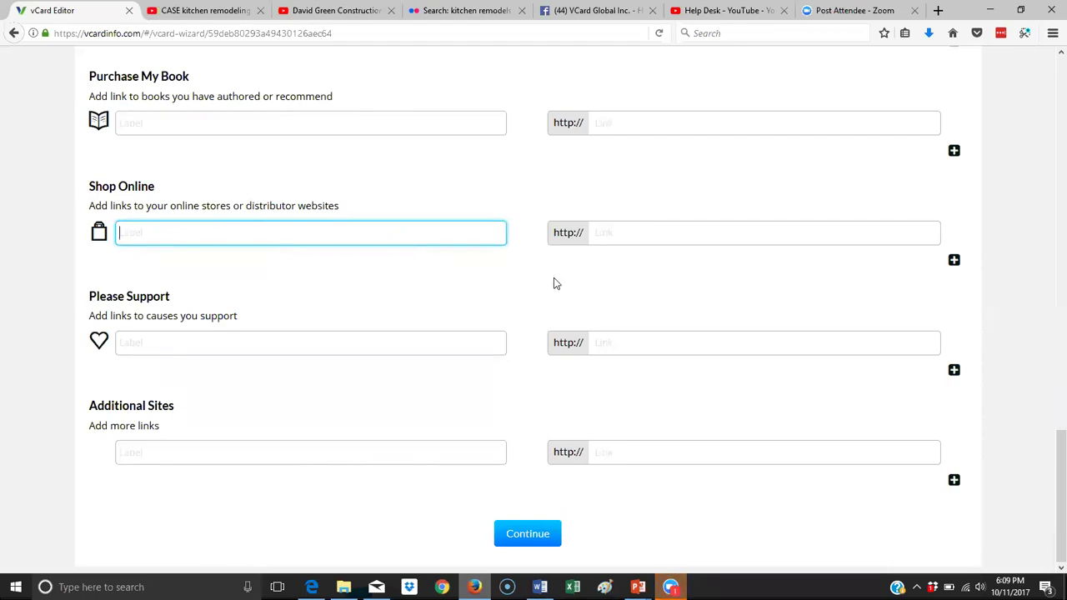
pyautogui.click(309, 339)
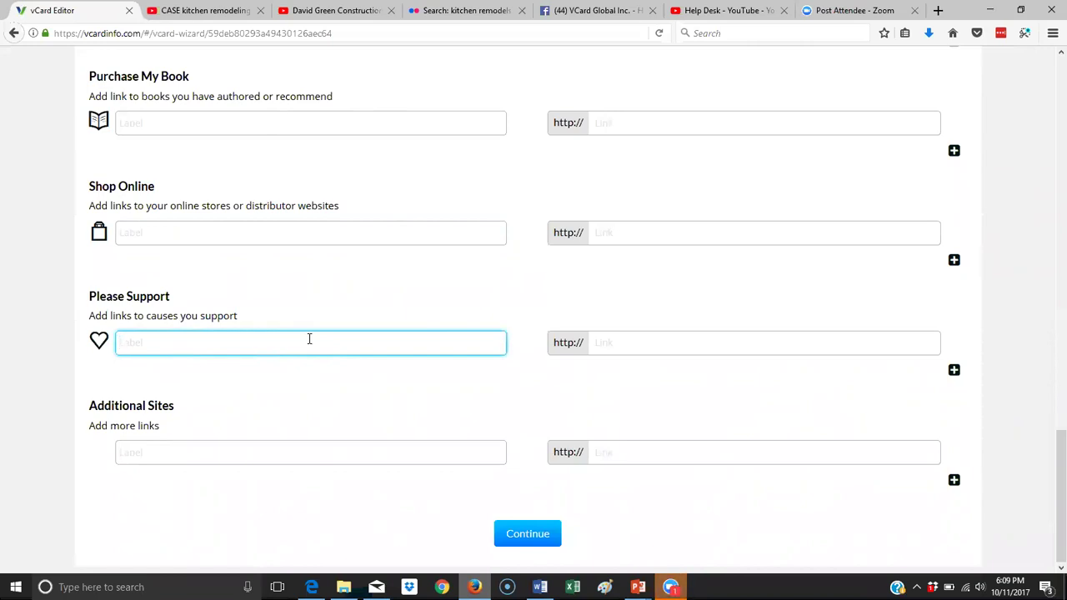
# Label the Please Support link for the Run for the Arts by October 31, linking runforthearts.com.
pyautogui.click(642, 352)
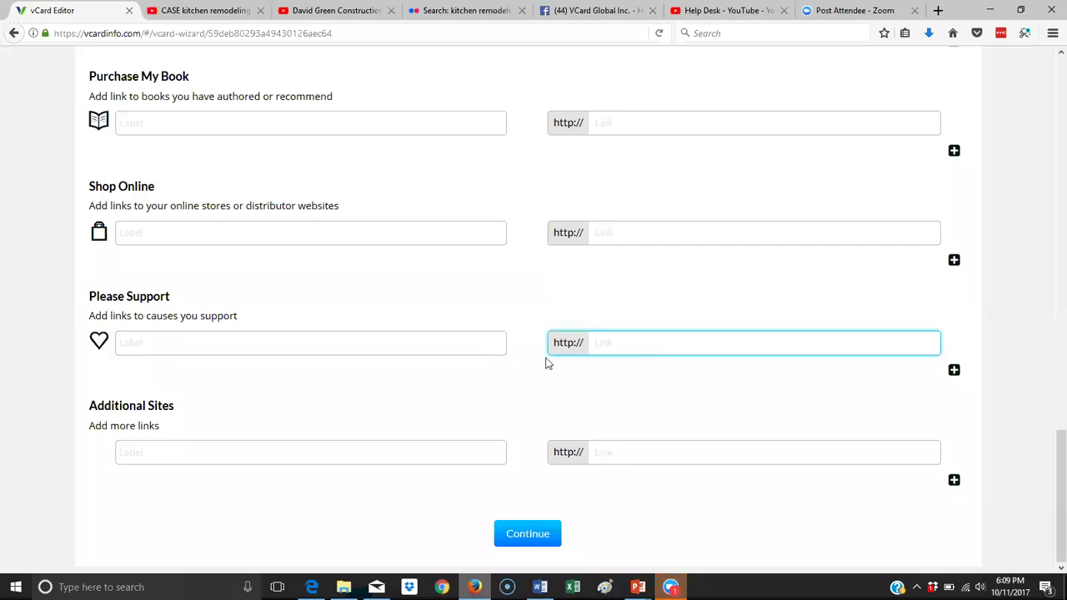
pyautogui.click(276, 345)
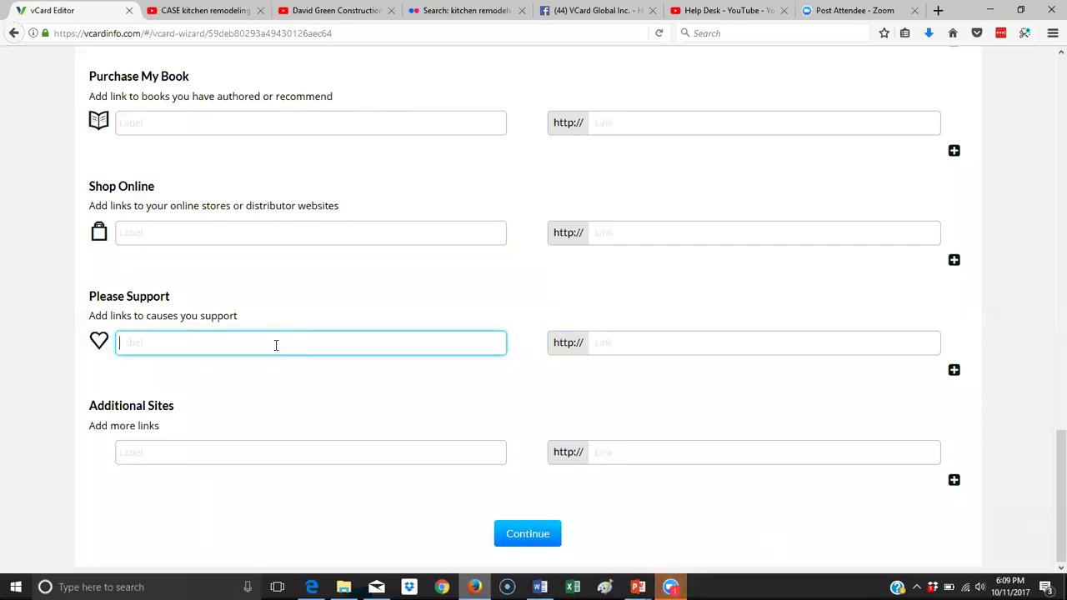
pyautogui.click(655, 349)
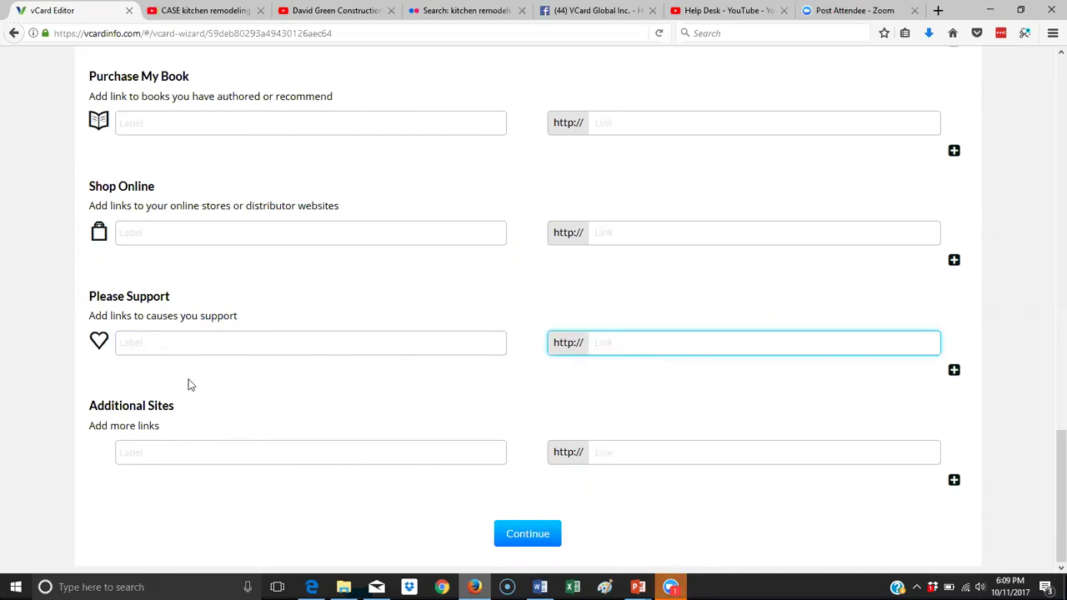
pyautogui.click(160, 337)
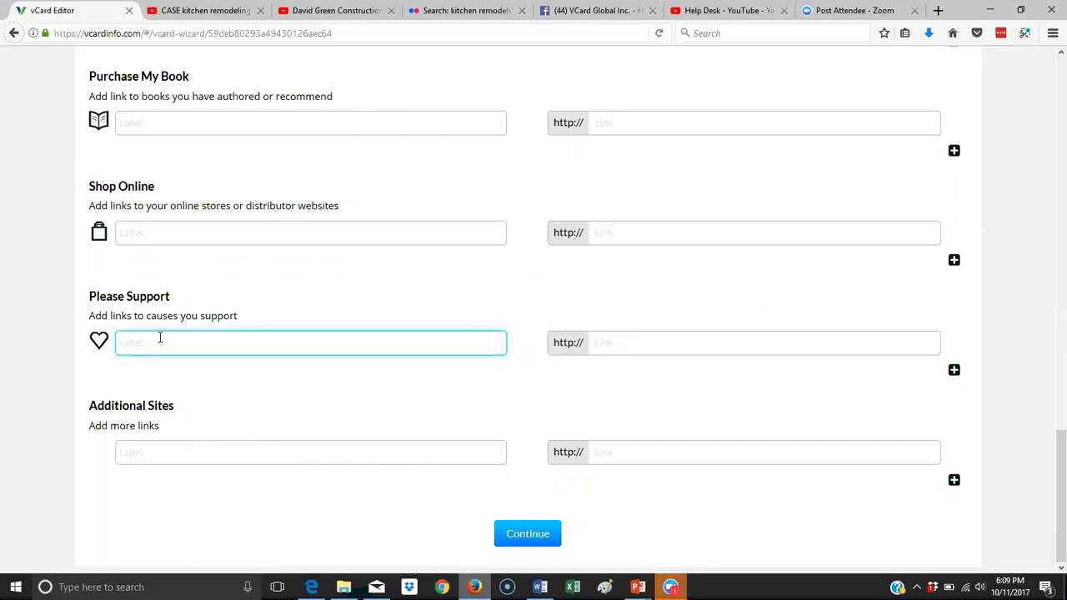
pyautogui.write("Nicky and Gigi's Run for the ARt")
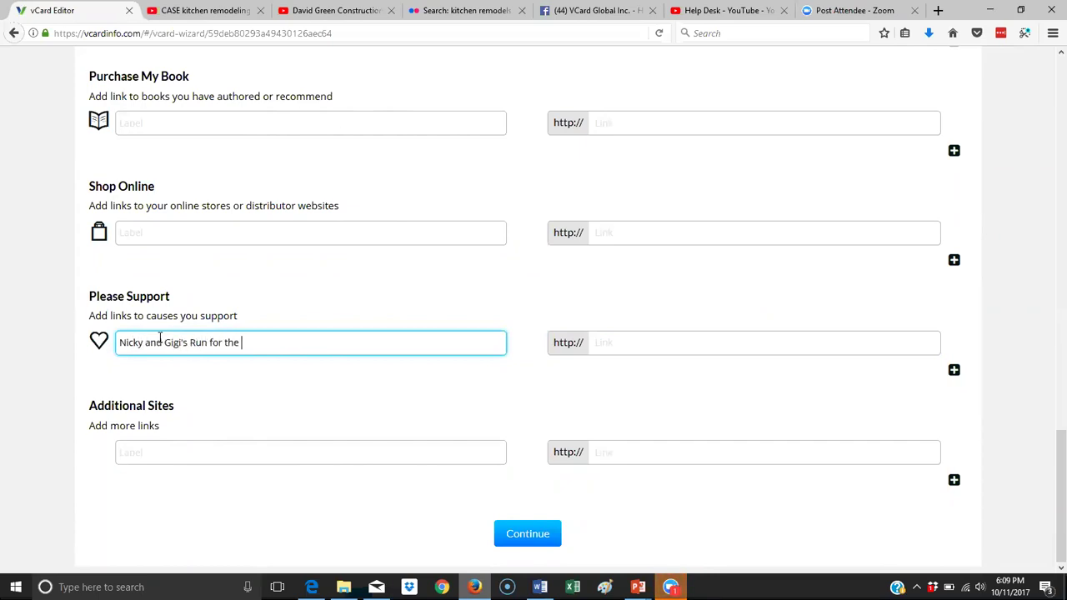
pyautogui.press('BackSpace')
pyautogui.press('BackSpace')
pyautogui.write('rts by October 31')
pyautogui.click(605, 344)
pyautogui.write('runfor')
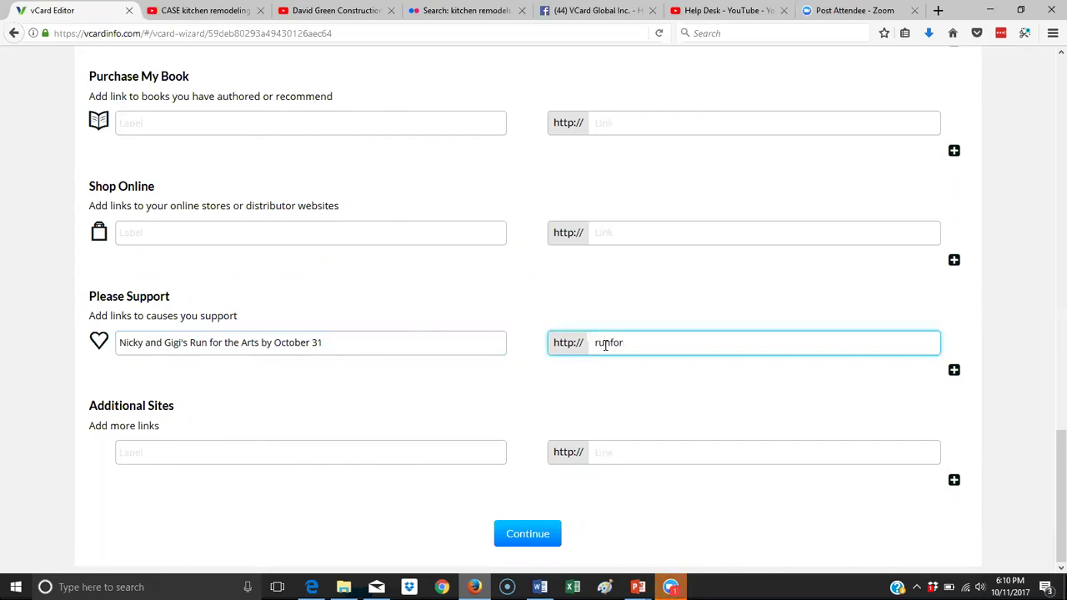
pyautogui.write('thearts.com')
# Continue past the links, then begin uploading a My Picture image from the computer.
pyautogui.click(540, 535)
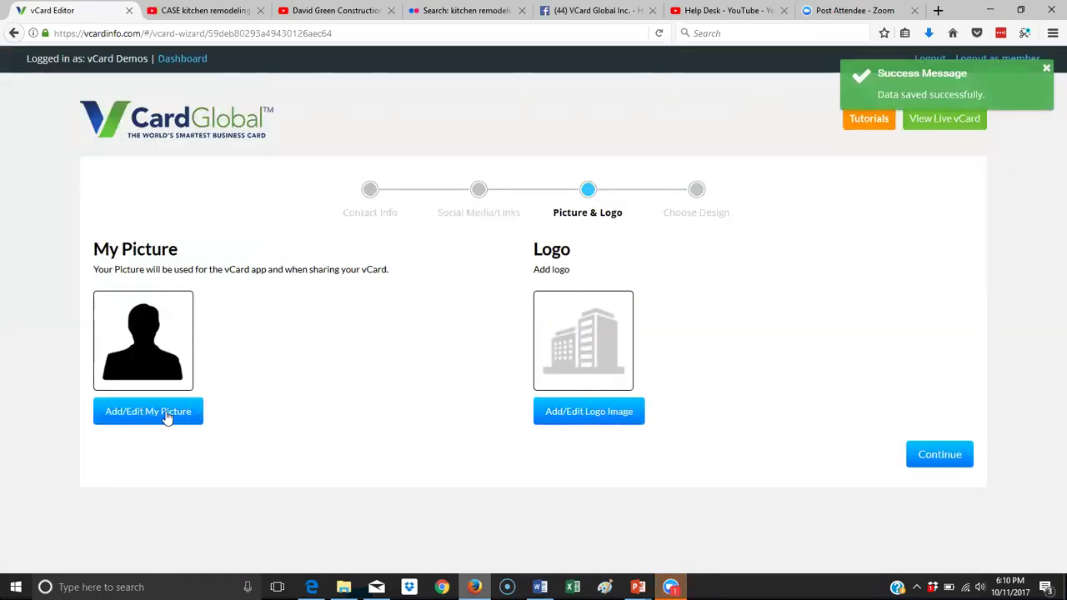
pyautogui.click(166, 414)
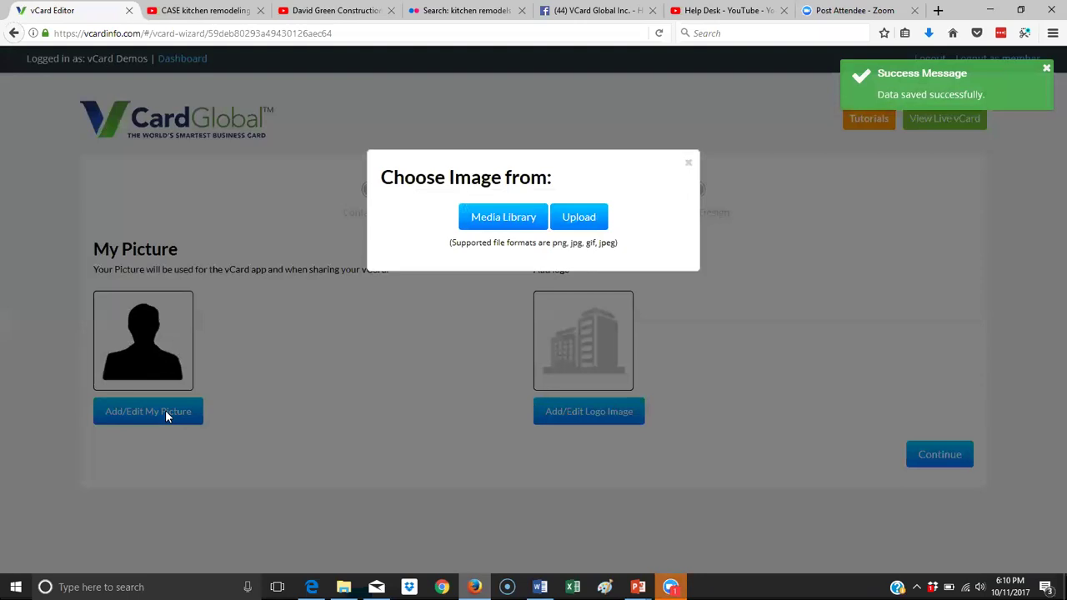
pyautogui.click(590, 215)
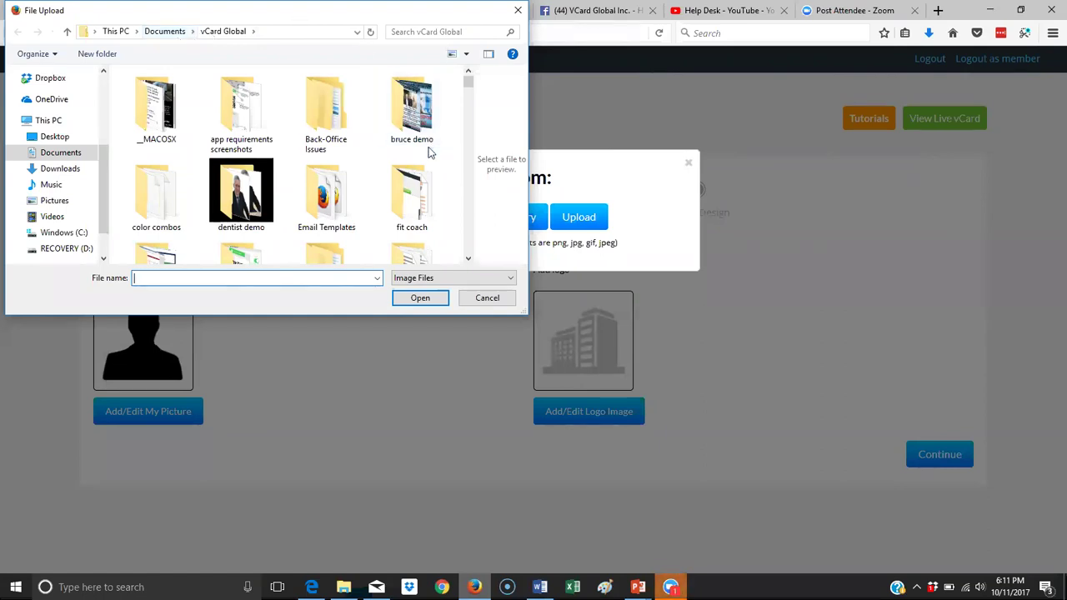
# Switch the File Upload window to show files as a compact list.
pyautogui.scroll(-1, 430, 152)
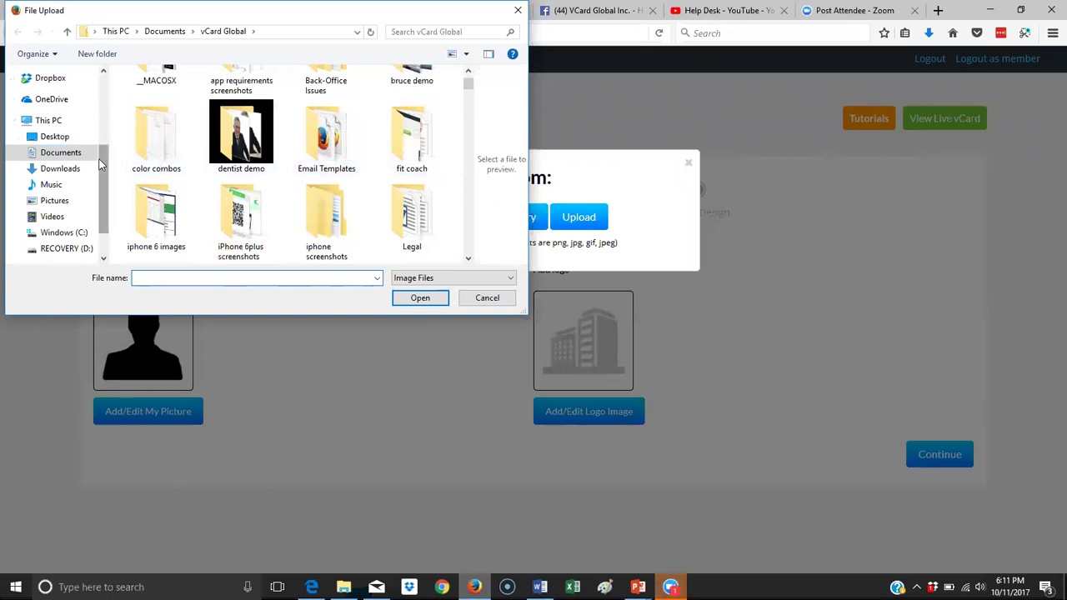
pyautogui.scroll(-5, 358, 131)
pyautogui.scroll(-3, 355, 131)
pyautogui.scroll(10, 355, 130)
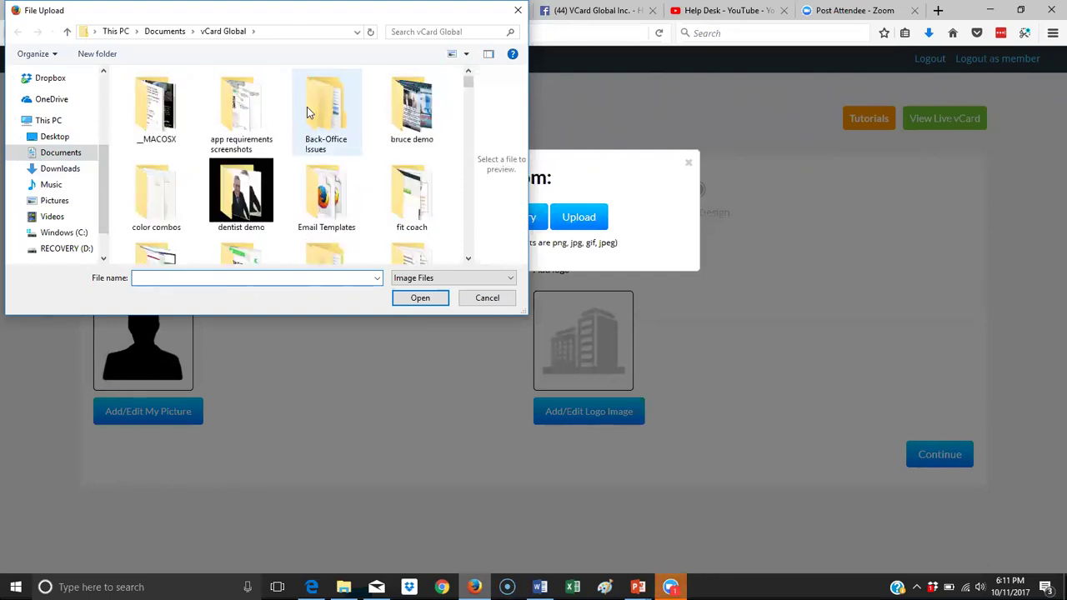
pyautogui.click(464, 55)
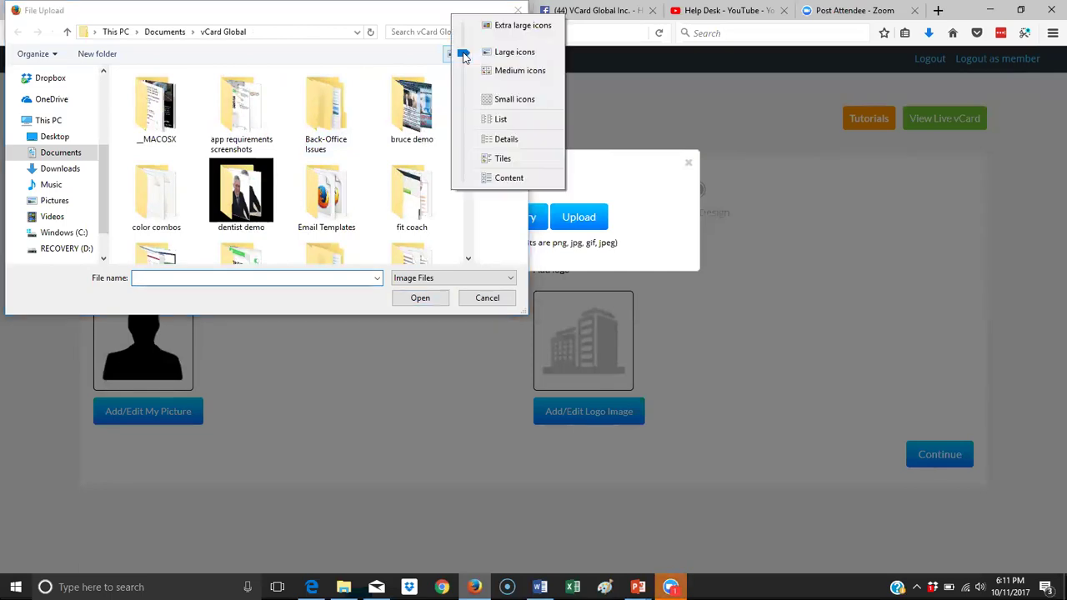
pyautogui.click(501, 120)
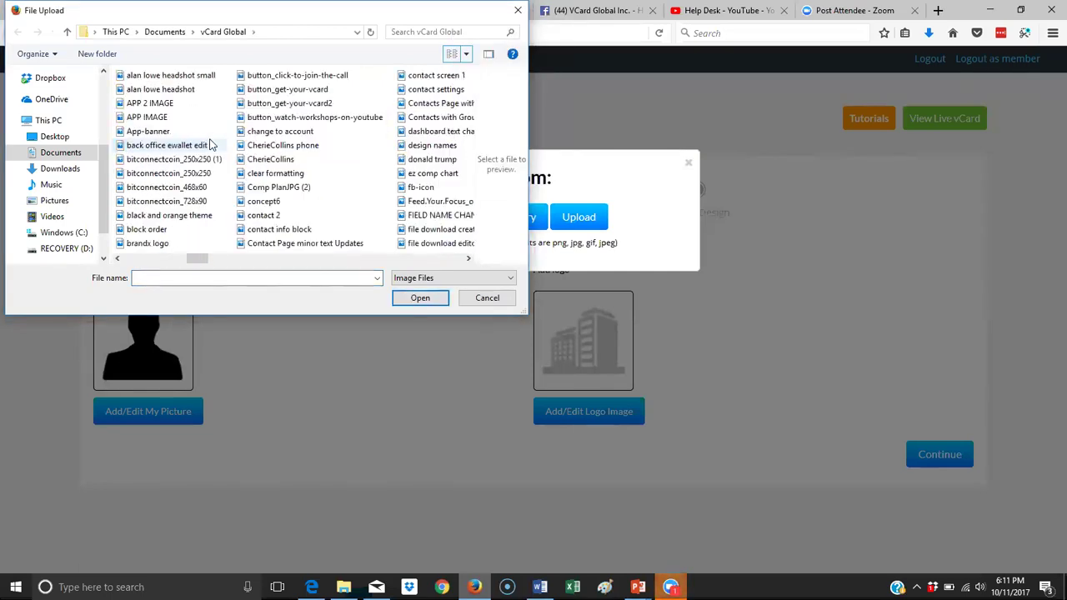
pyautogui.hscroll(1, 188, 148)
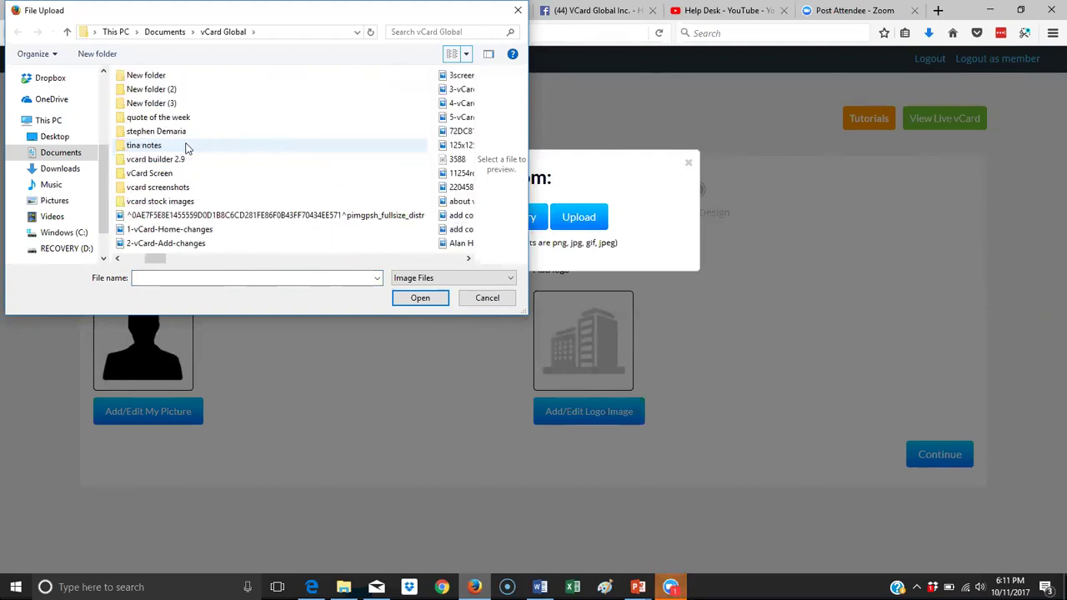
# Open the contractor folder under Documents and load pexels-photo-428341.
pyautogui.click(23, 153)
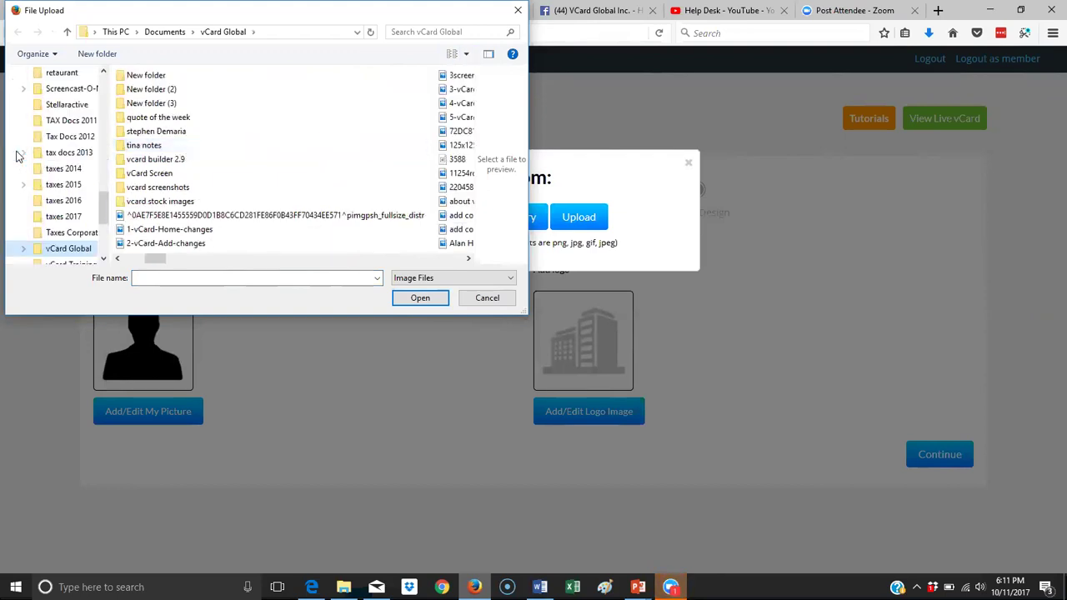
pyautogui.scroll(6, 79, 165)
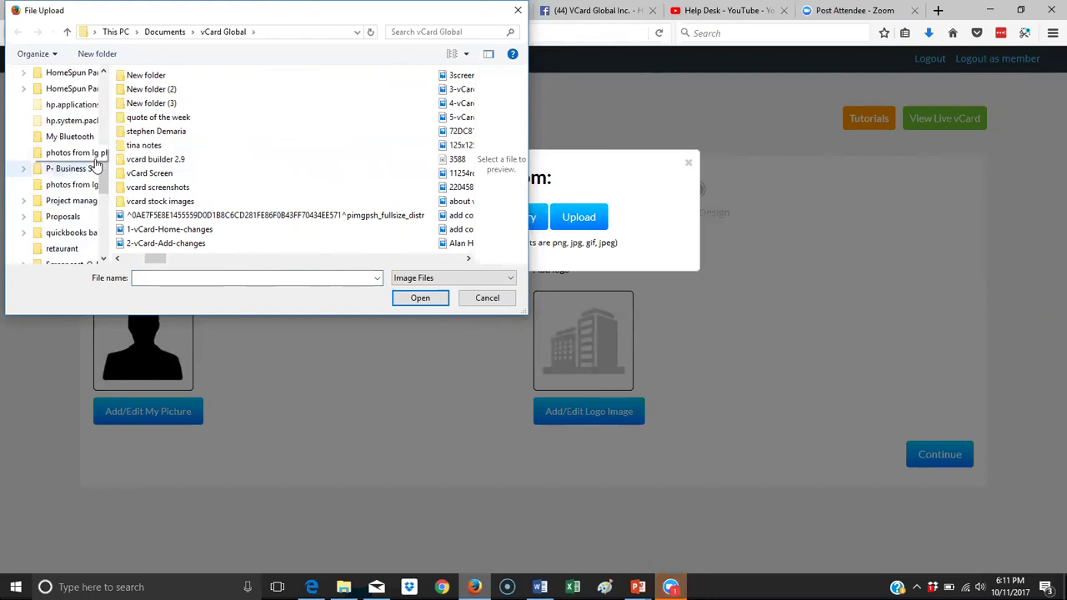
pyautogui.scroll(2, 96, 165)
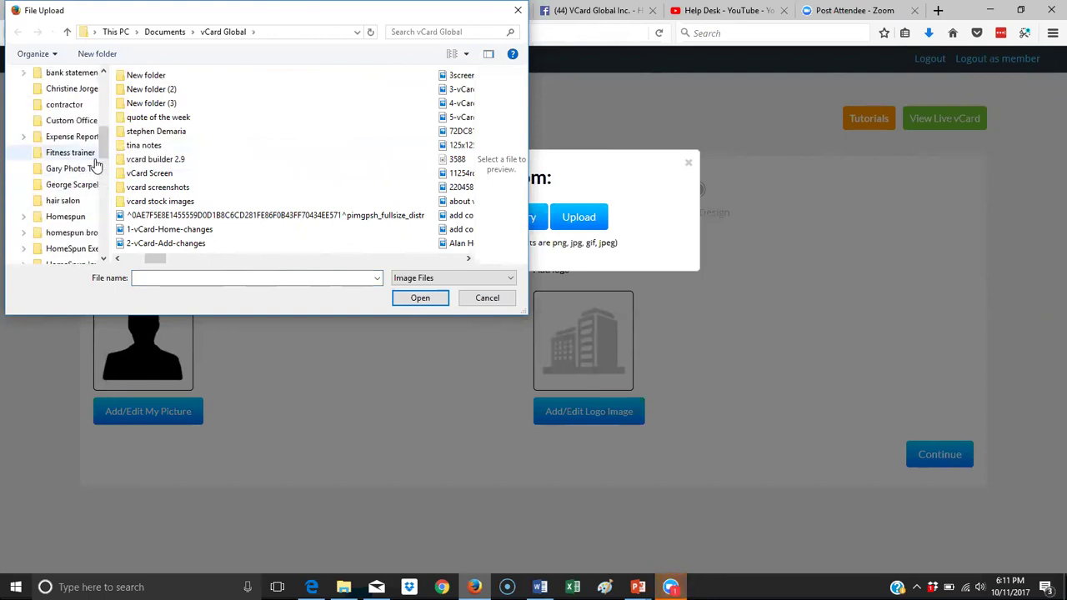
pyautogui.click(60, 105)
pyautogui.scroll(-3, 366, 120)
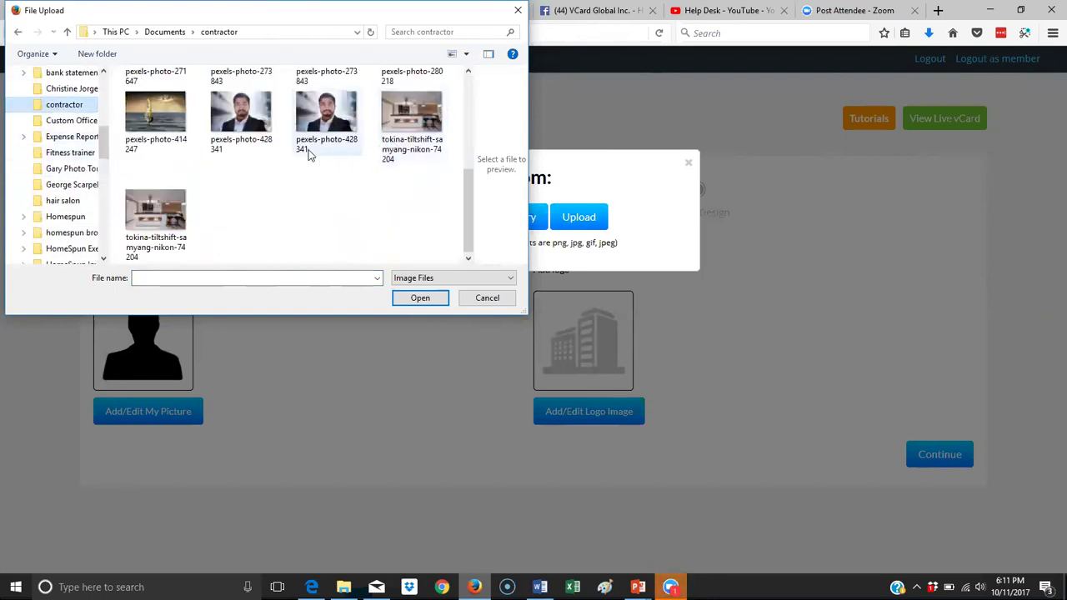
pyautogui.click(348, 125)
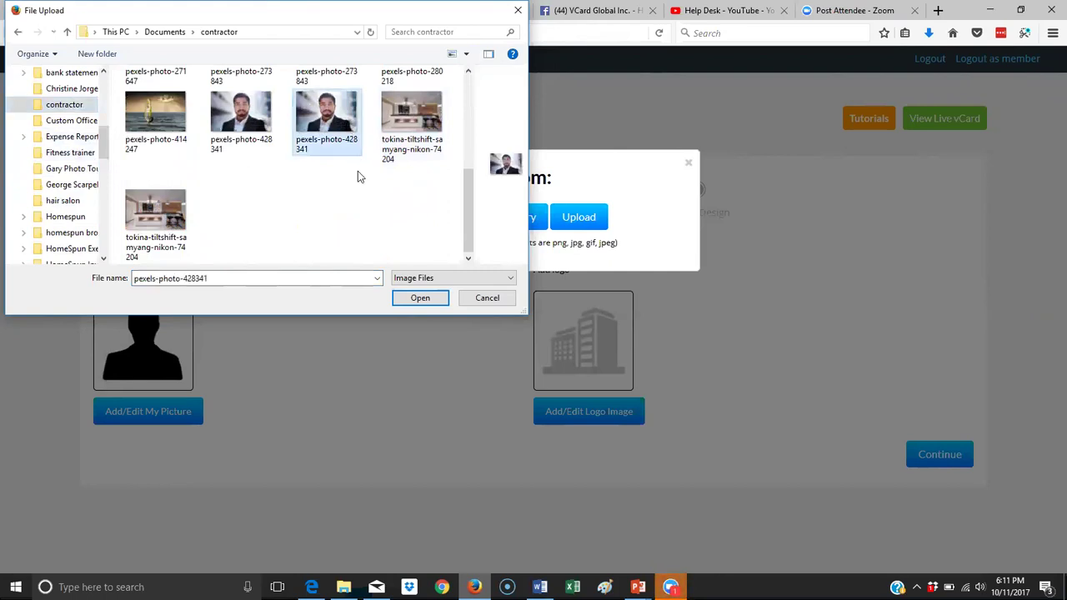
pyautogui.click(429, 300)
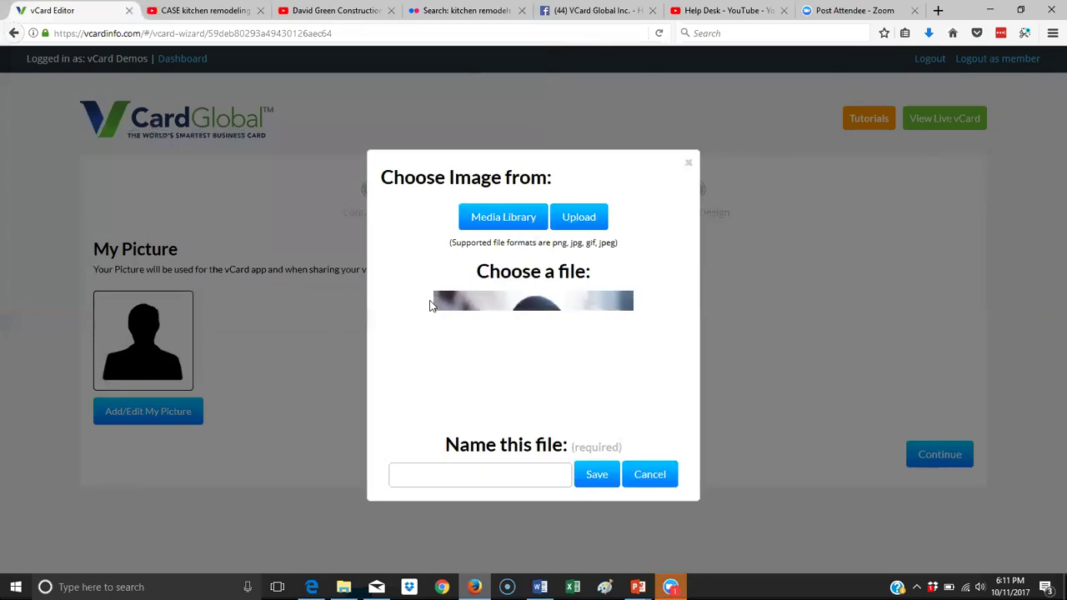
# Name the uploaded suited-man photo 'profile' and save it as My Picture.
pyautogui.click(496, 480)
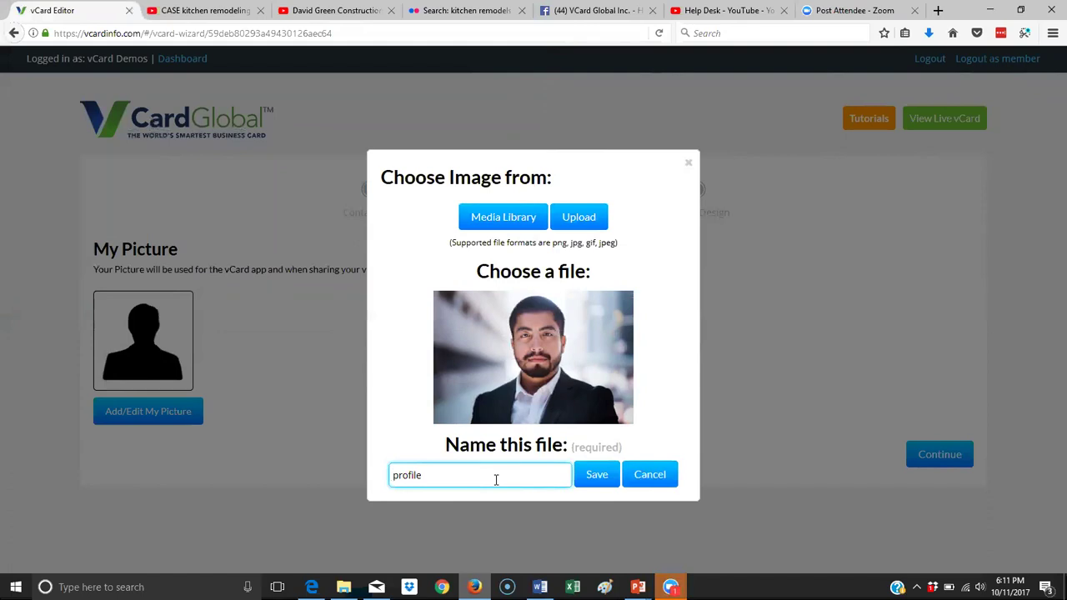
pyautogui.click(592, 486)
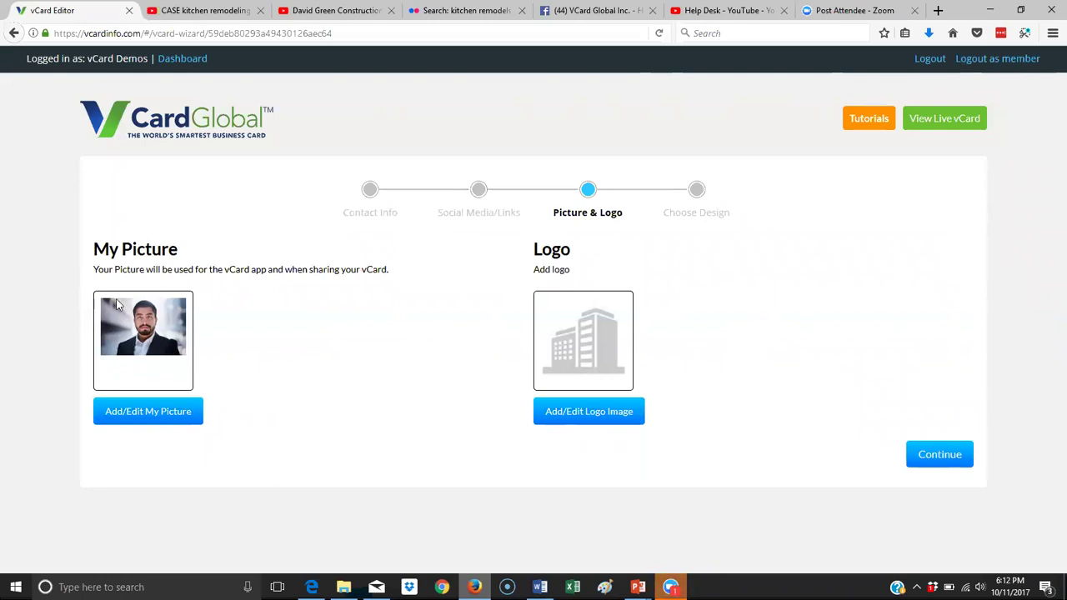
# Upload the 'carter construction' file as the Logo image, saved under the name 'logo'.
pyautogui.click(625, 413)
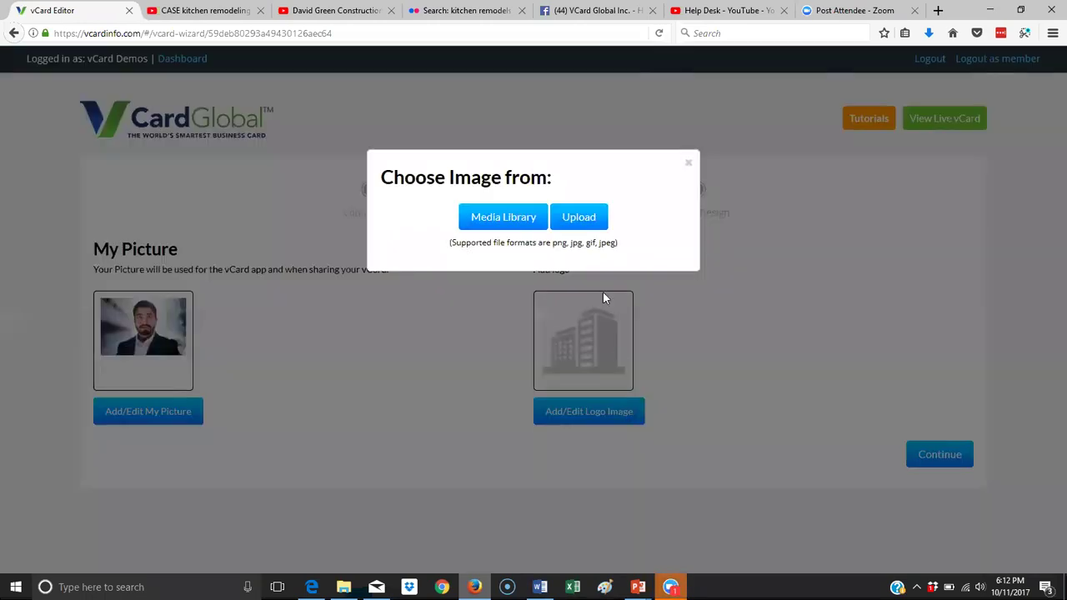
pyautogui.click(586, 217)
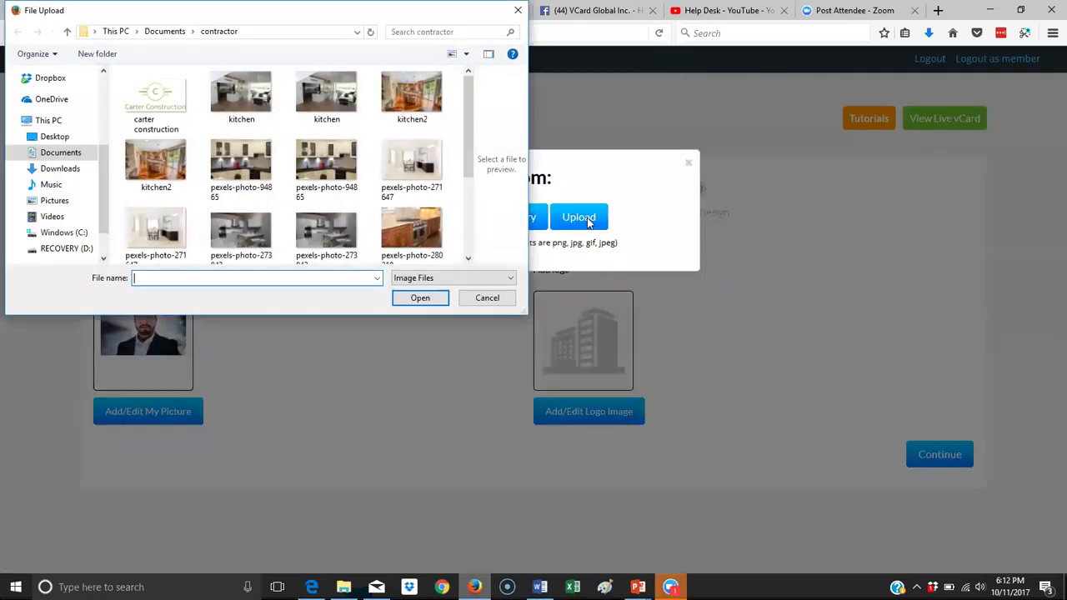
pyautogui.click(156, 100)
pyautogui.click(424, 300)
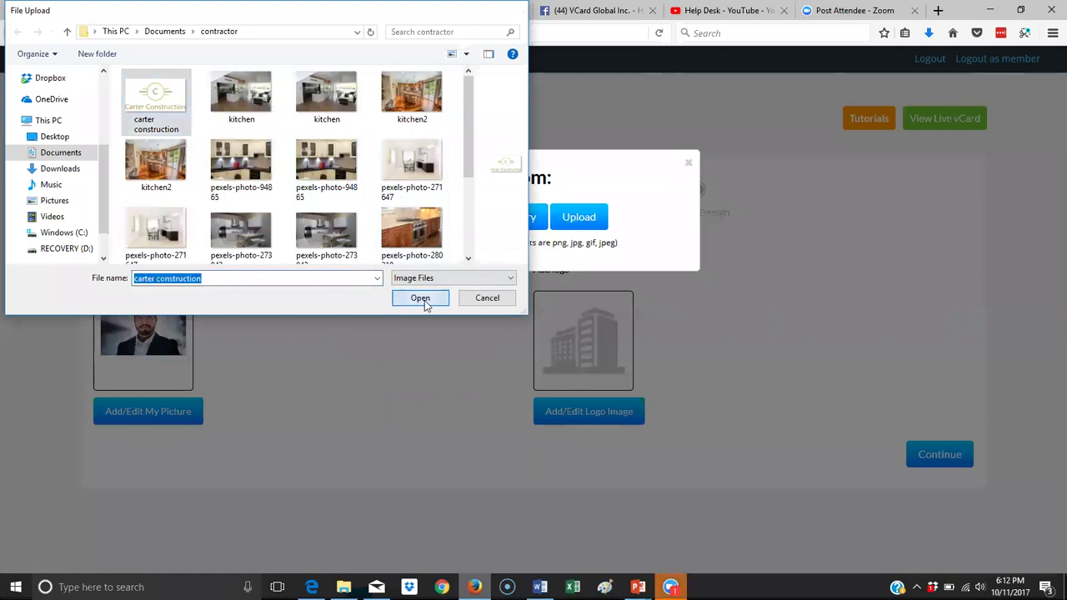
pyautogui.click(503, 473)
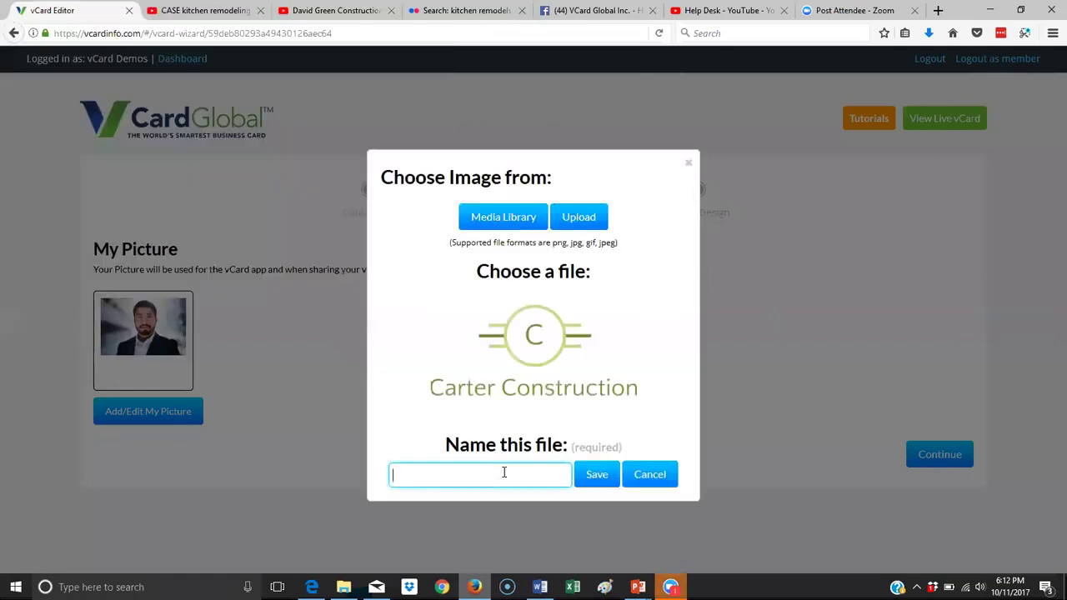
pyautogui.write('logo')
pyautogui.click(598, 477)
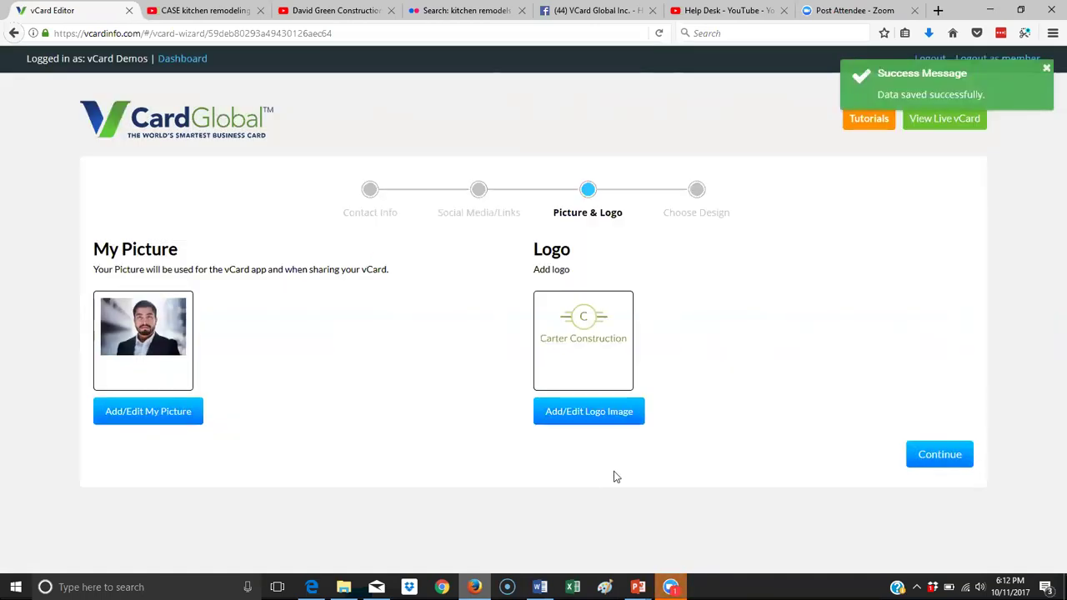
# Advance to Choose Design and scroll the phone preview to review the whole card.
pyautogui.click(936, 455)
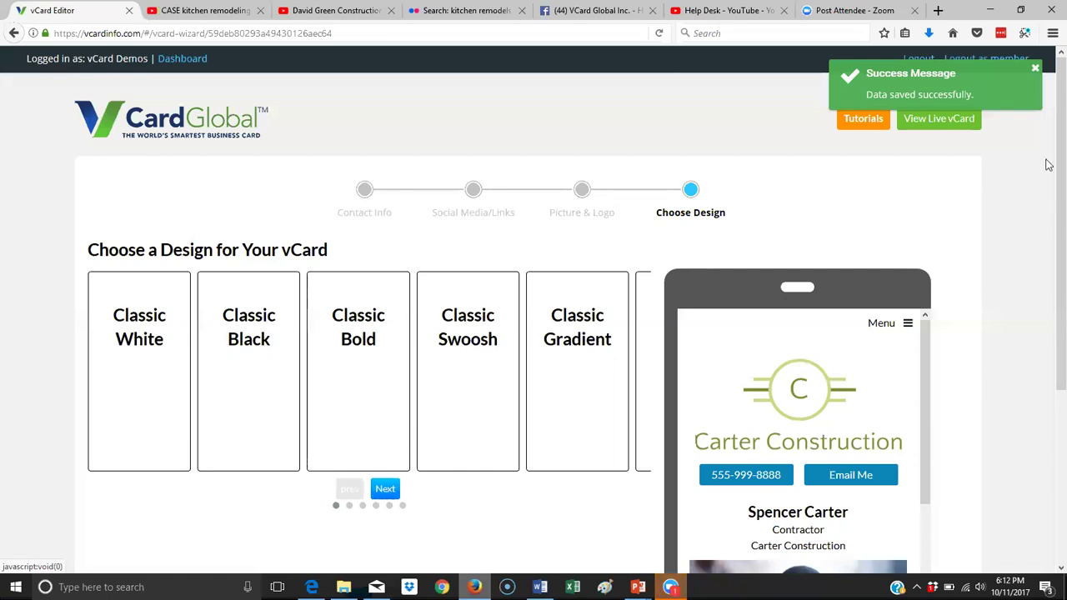
pyautogui.scroll(-3, 1047, 225)
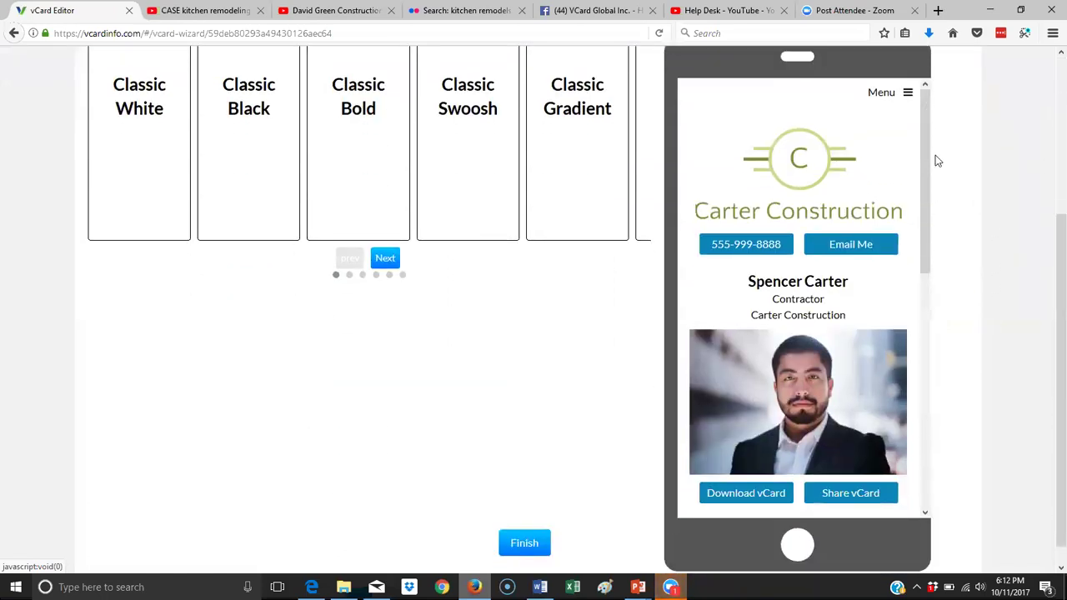
pyautogui.moveTo(922, 141); pyautogui.dragTo(955, 395)
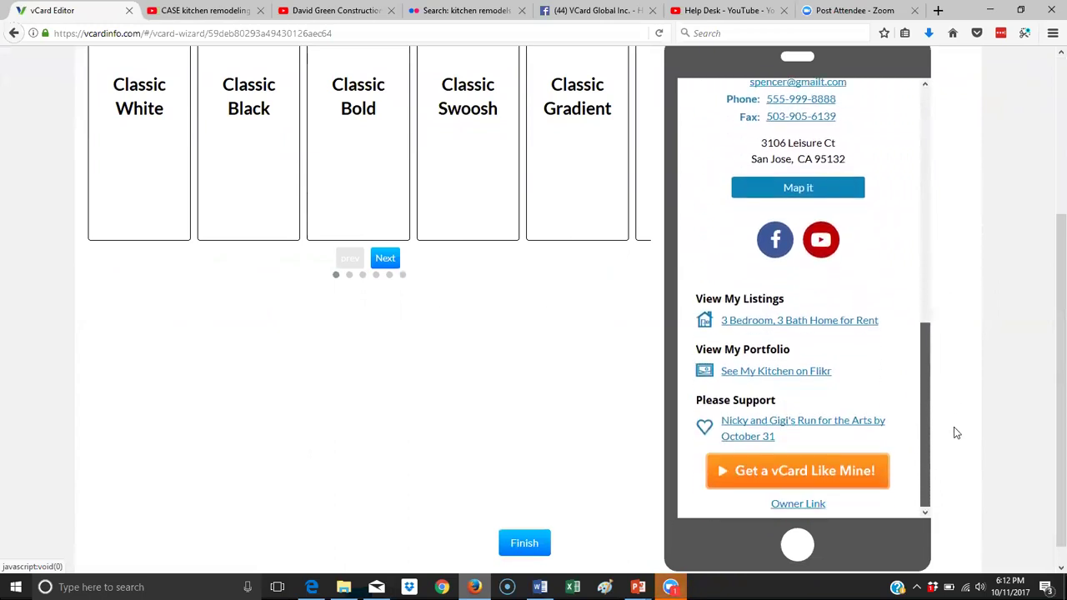
pyautogui.moveTo(951, 450); pyautogui.dragTo(944, 400)
pyautogui.moveTo(952, 457); pyautogui.dragTo(957, 105)
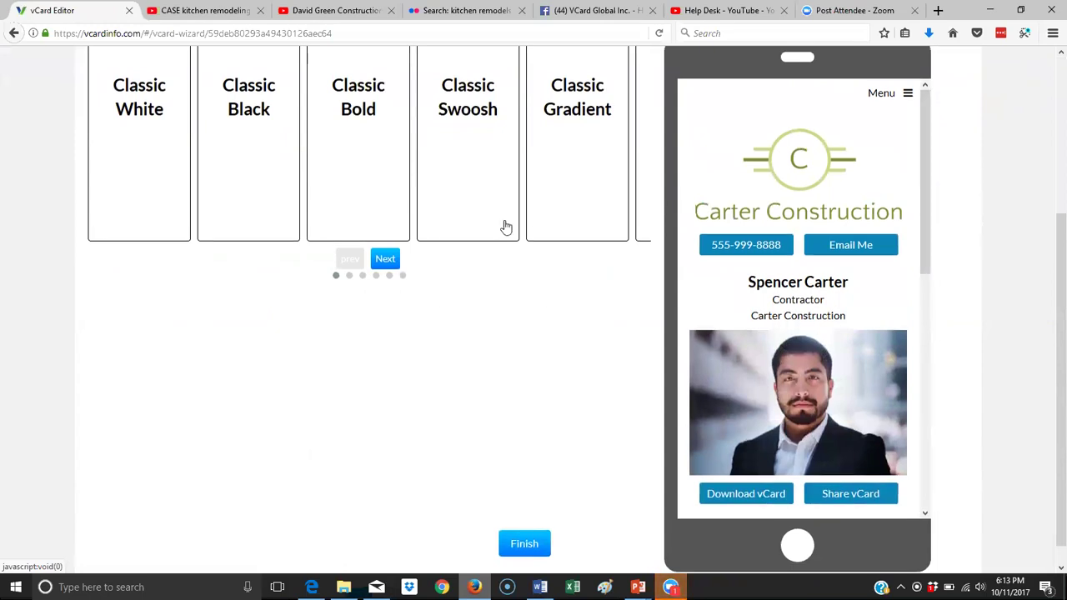
pyautogui.scroll(3, 502, 230)
pyautogui.scroll(-2, 626, 278)
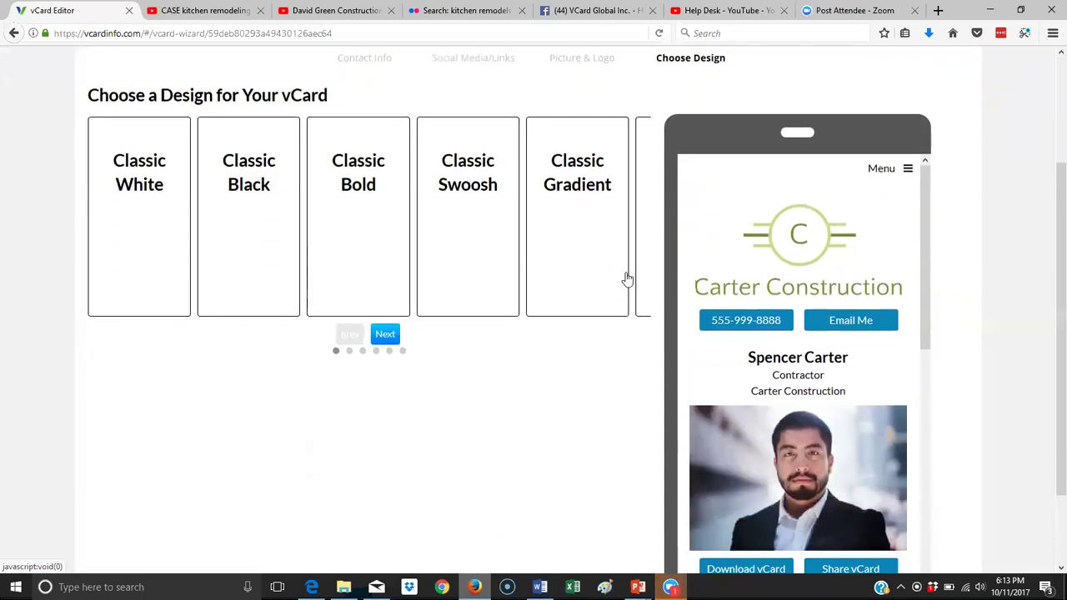
# Try the Classic White, Black, Bold and Swoosh designs with gold, lavender, green and olive tints.
pyautogui.click(137, 201)
pyautogui.click(249, 204)
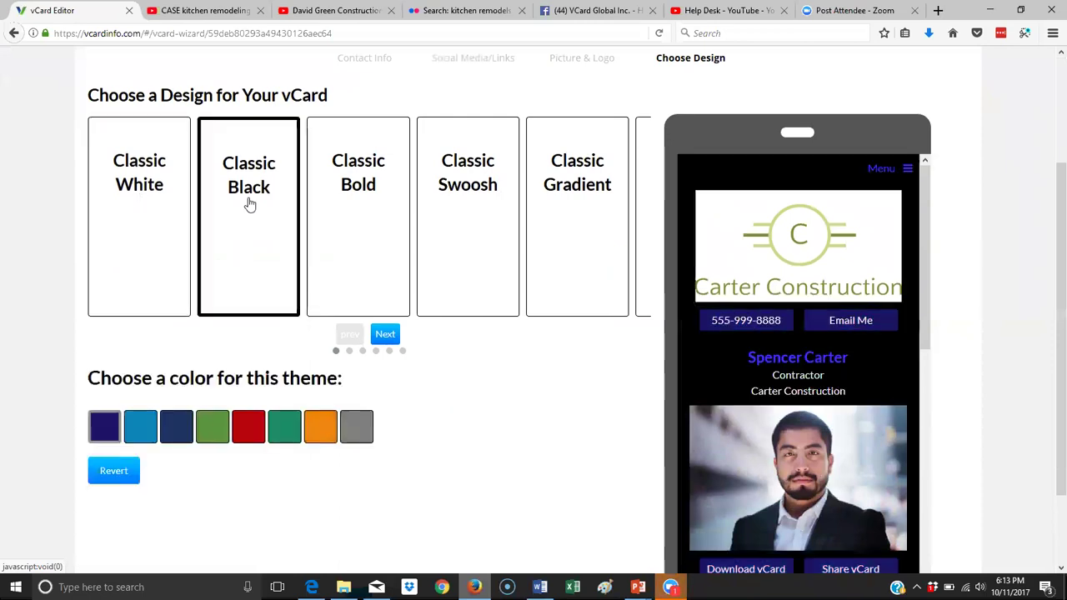
pyautogui.click(385, 233)
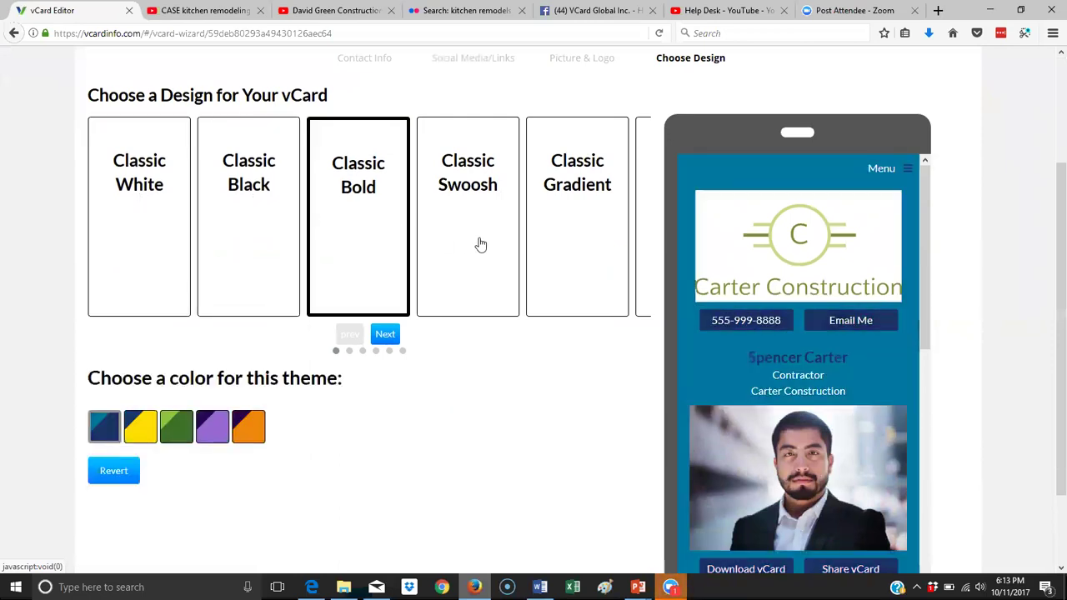
pyautogui.click(480, 244)
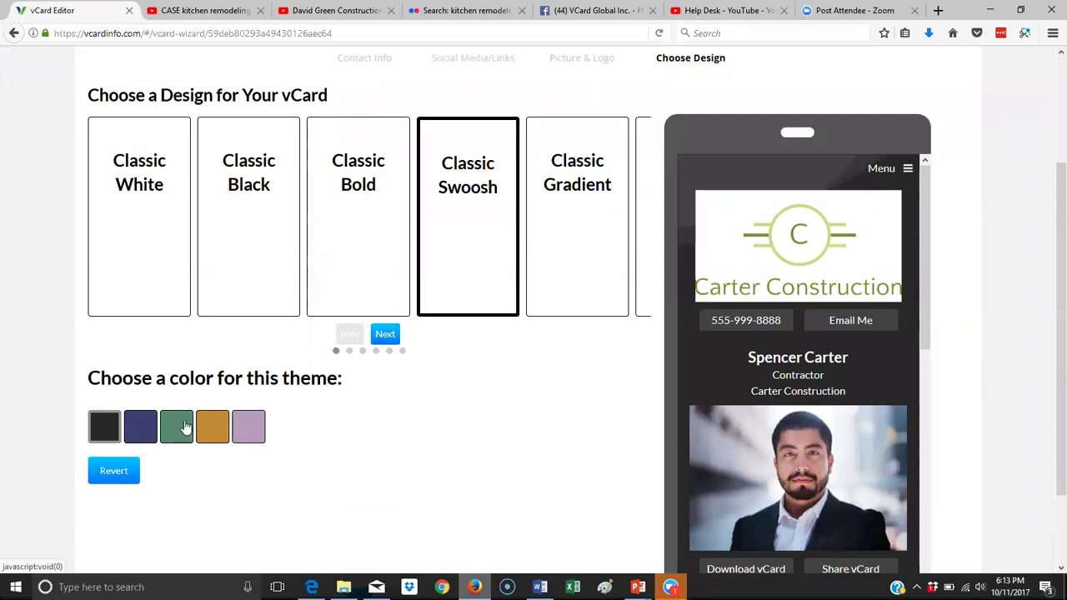
pyautogui.click(223, 433)
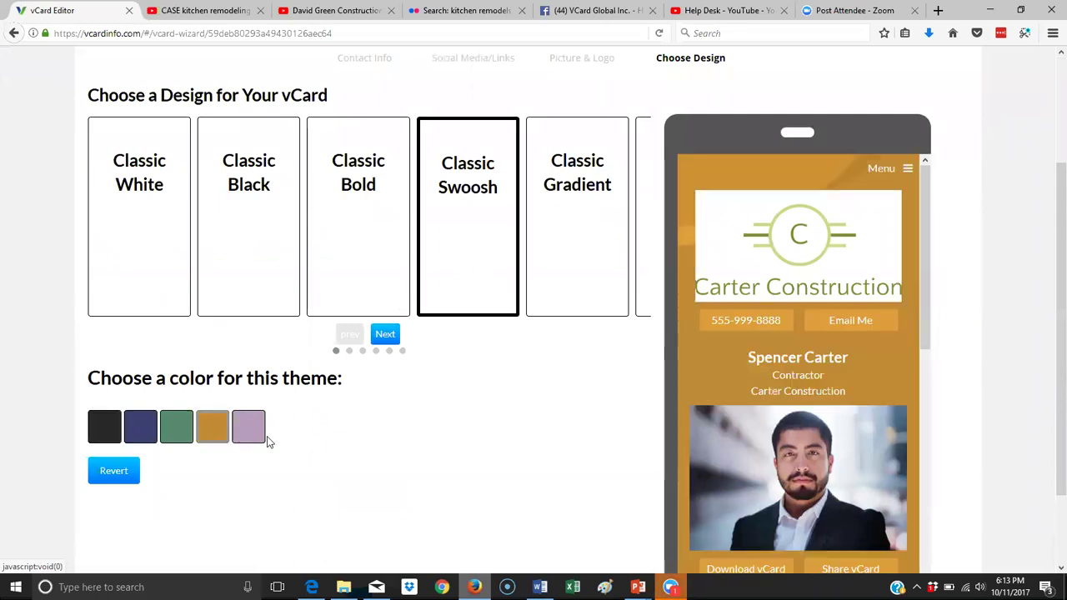
pyautogui.click(245, 440)
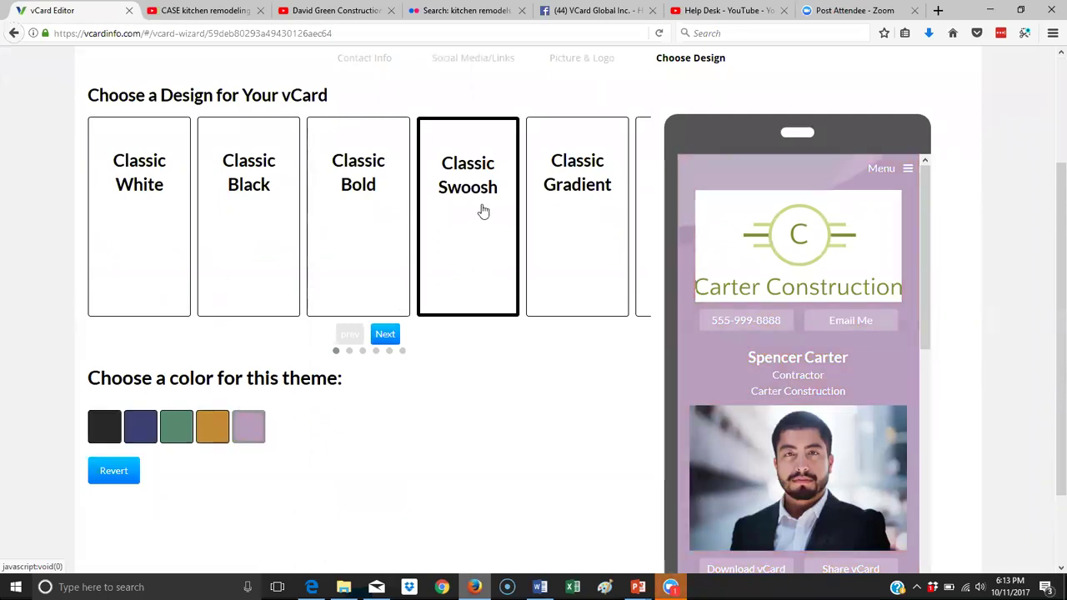
pyautogui.click(117, 196)
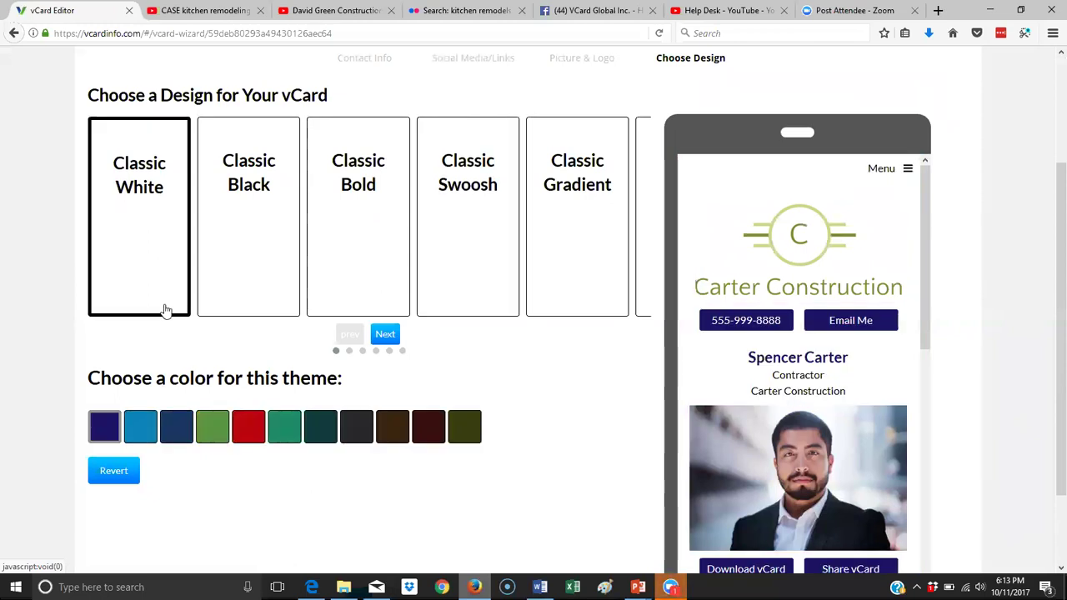
pyautogui.click(218, 441)
pyautogui.click(456, 440)
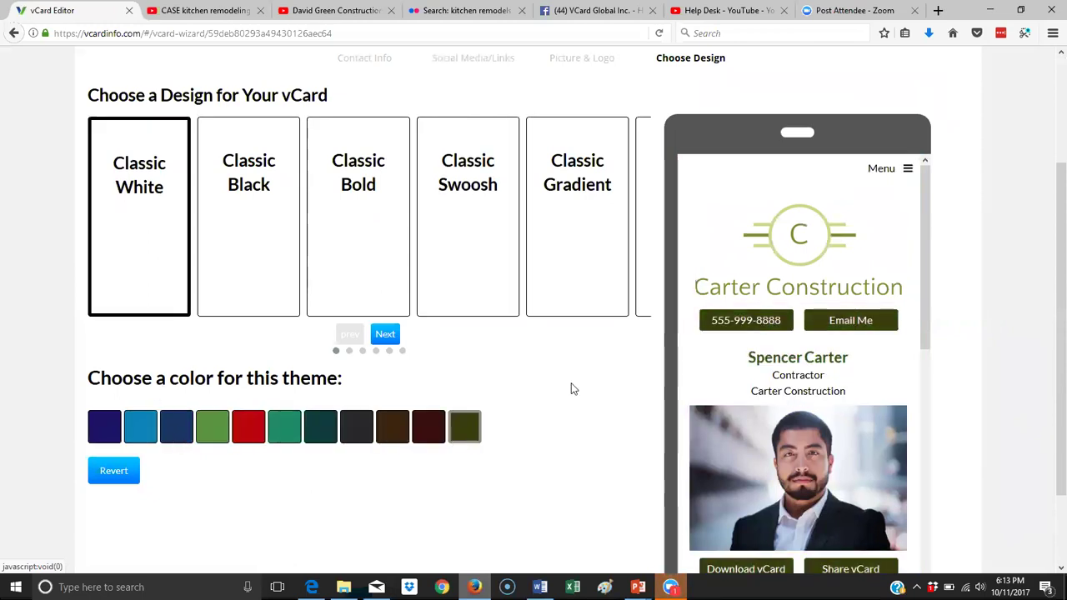
pyautogui.scroll(-3, 832, 406)
pyautogui.scroll(-6, 831, 401)
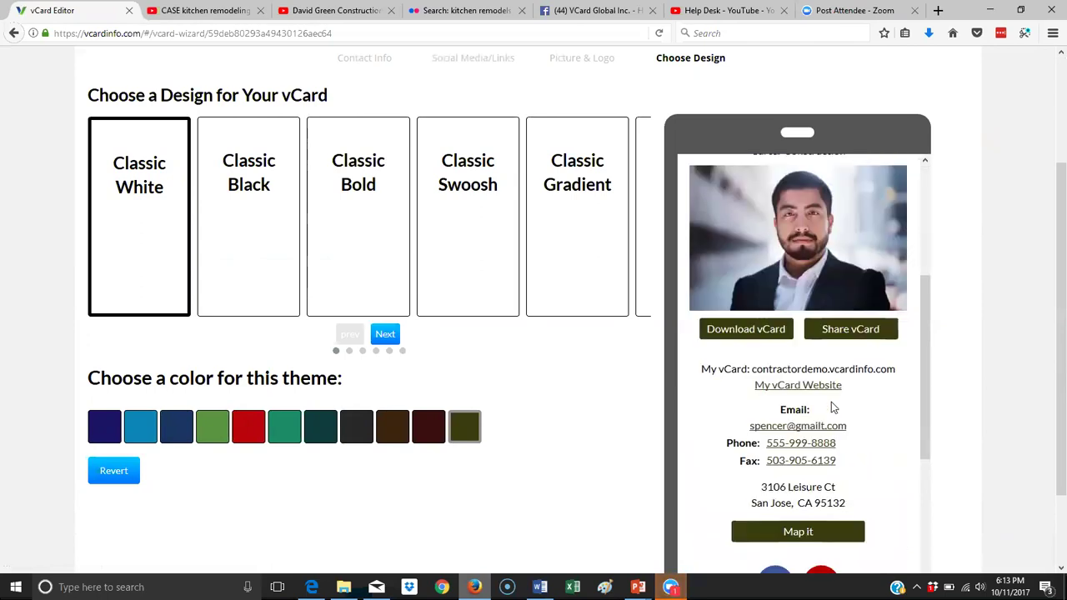
pyautogui.scroll(8, 831, 402)
pyautogui.scroll(2, 830, 407)
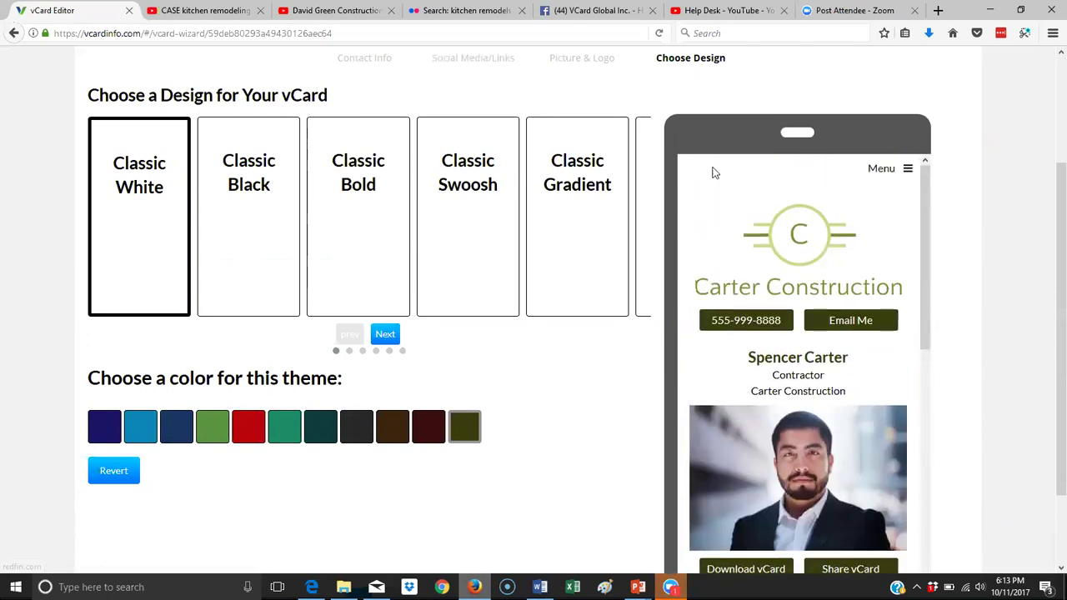
# Preview vCard White and White Halo, then settle on Classic White with the olive theme.
pyautogui.click(385, 334)
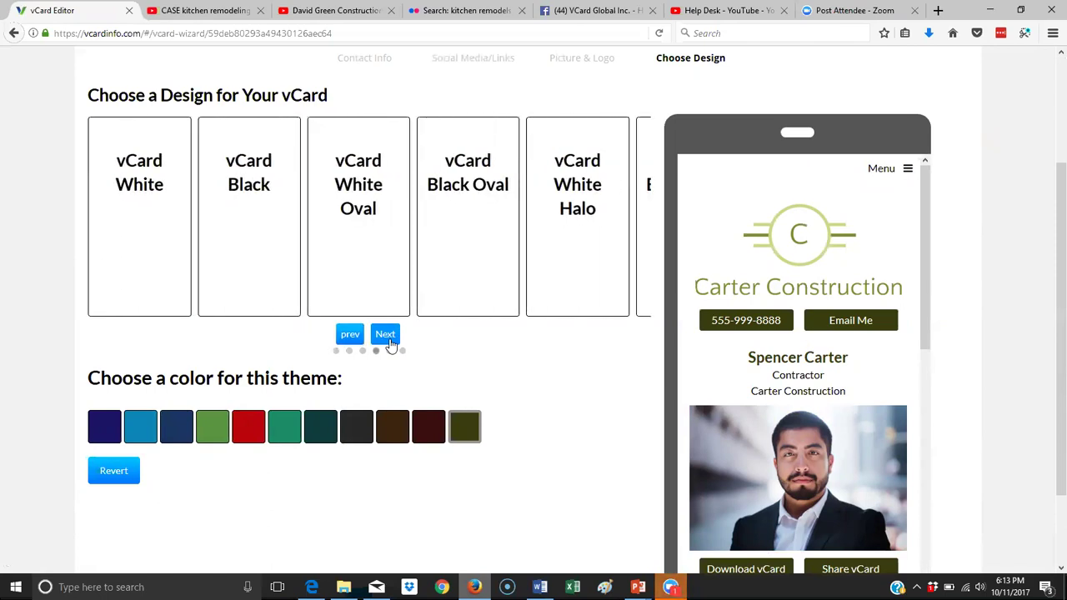
pyautogui.click(144, 228)
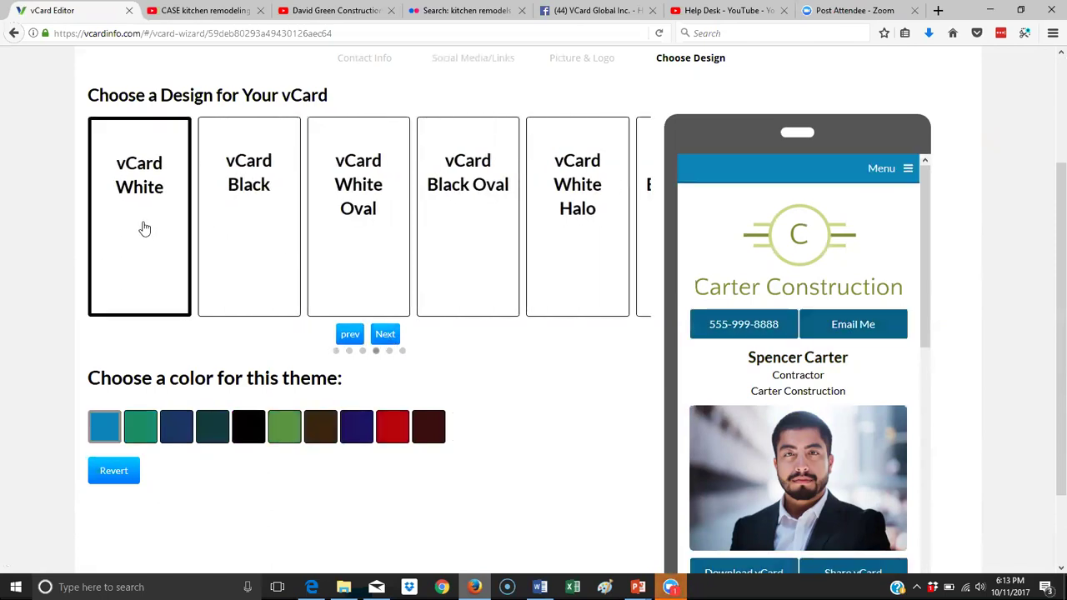
pyautogui.click(309, 435)
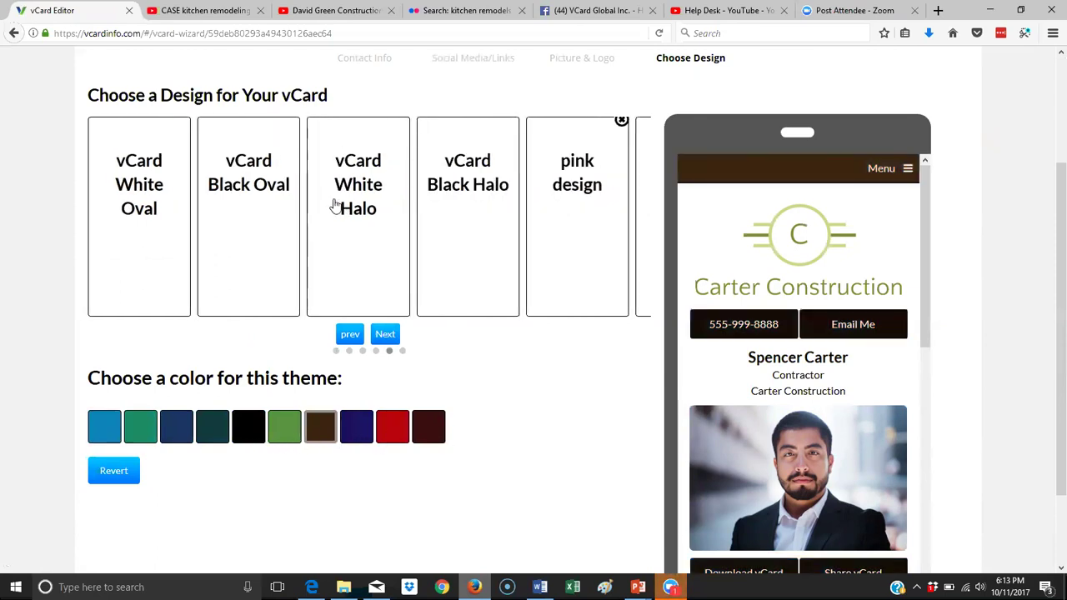
pyautogui.click(337, 205)
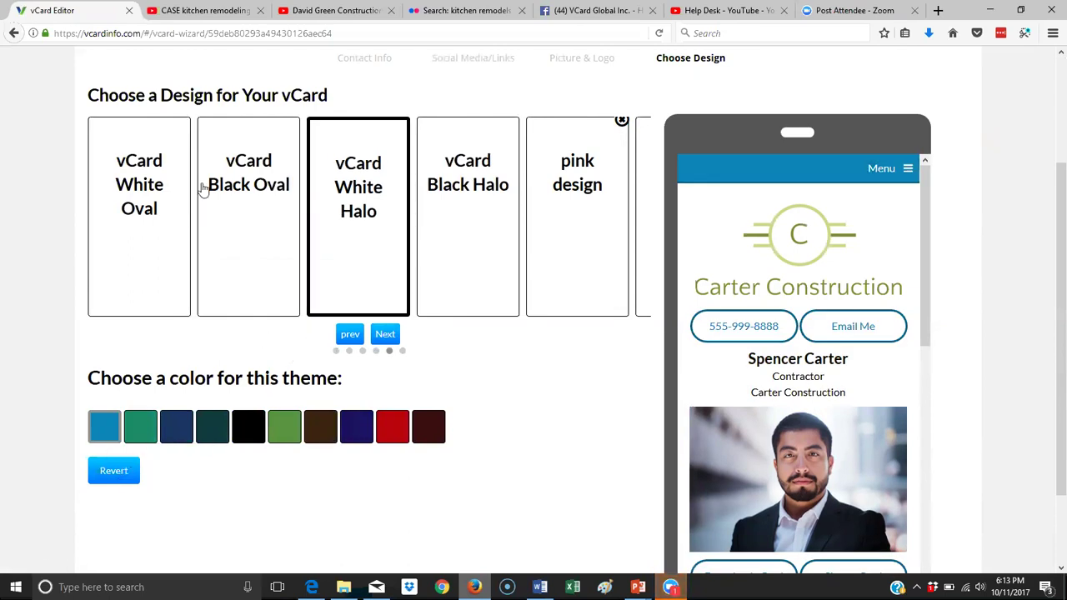
pyautogui.click(349, 334)
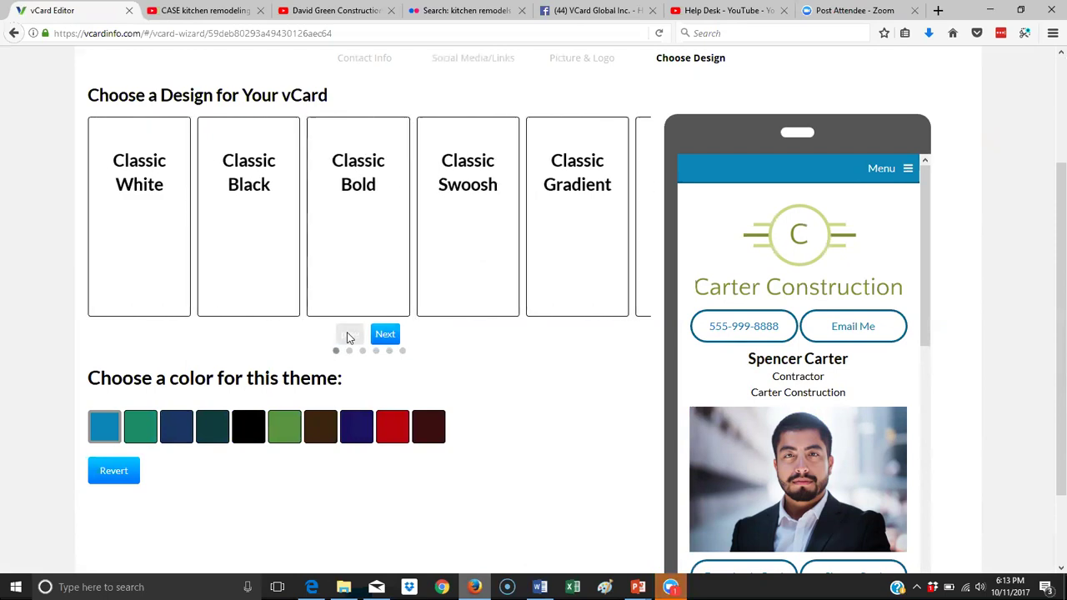
pyautogui.click(138, 217)
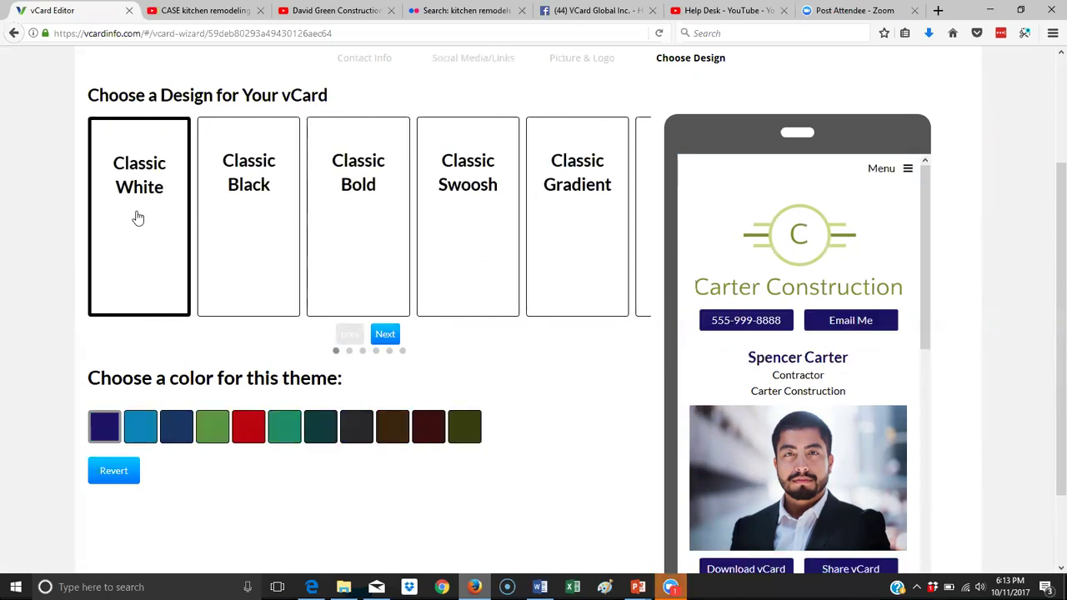
pyautogui.click(473, 434)
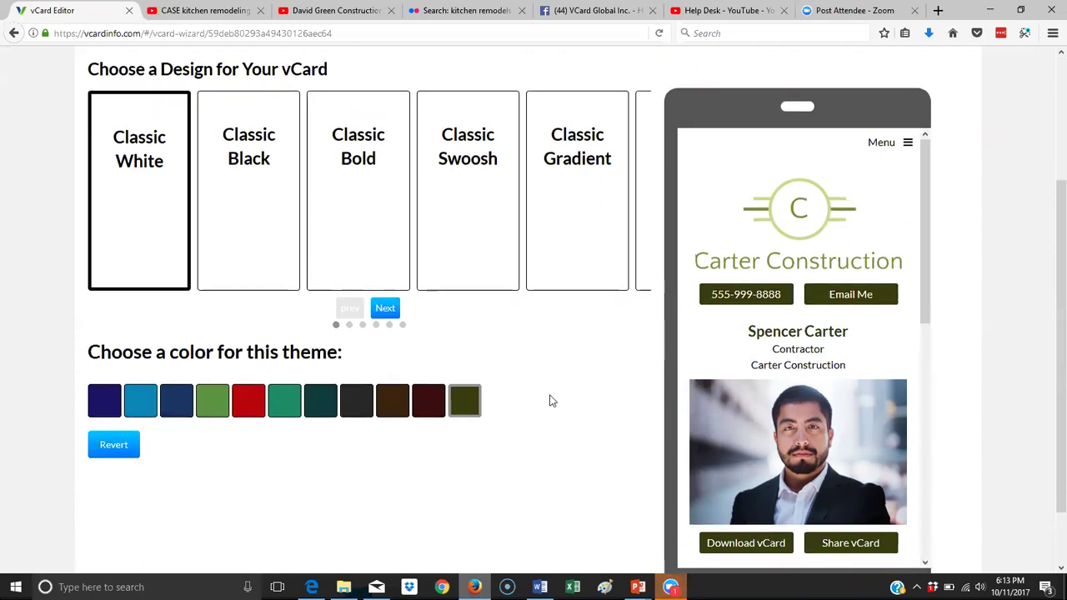
pyautogui.scroll(-2, 550, 400)
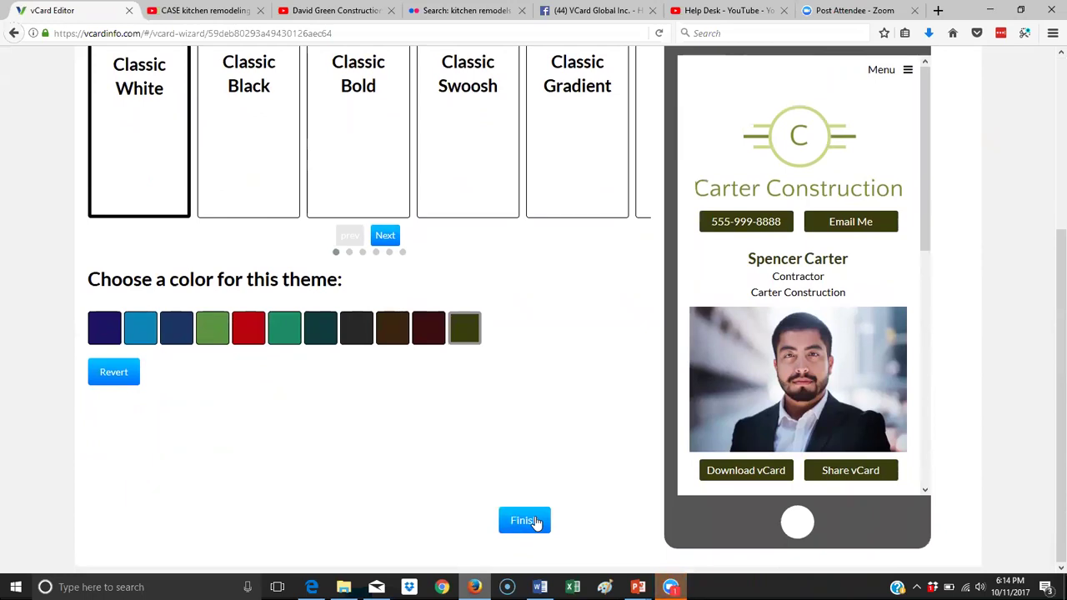
# Finish the design wizard and land on the Editor Home page.
pyautogui.click(525, 520)
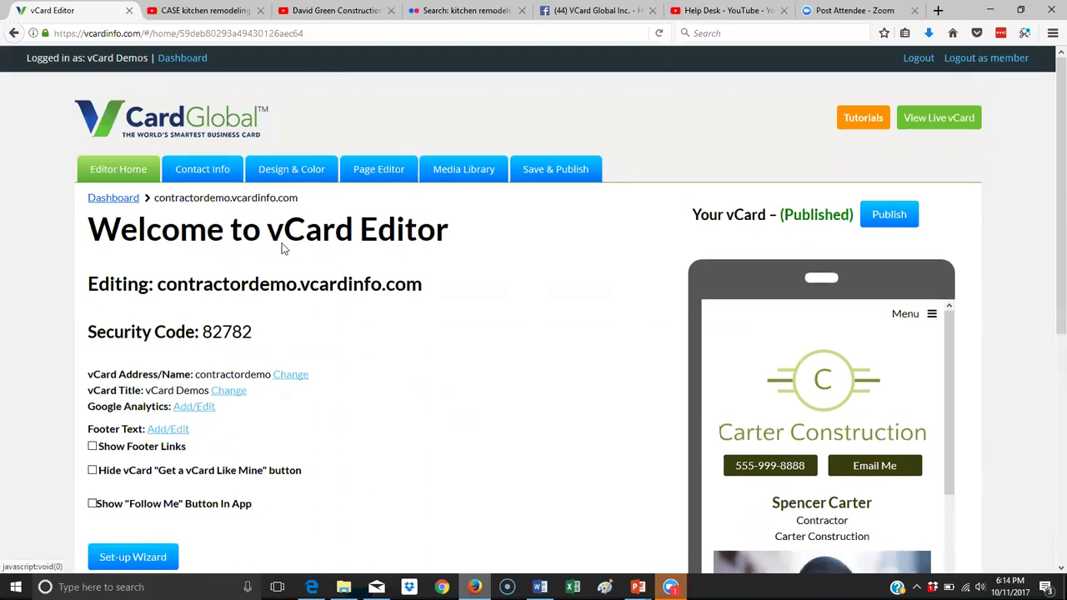
pyautogui.scroll(-5, 281, 245)
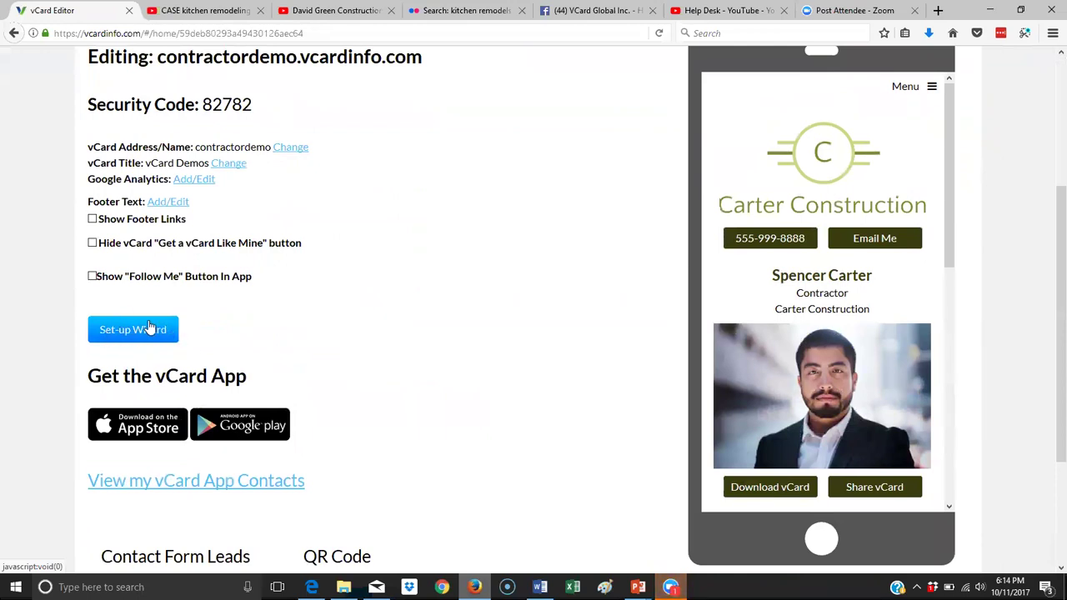
pyautogui.scroll(3, 291, 322)
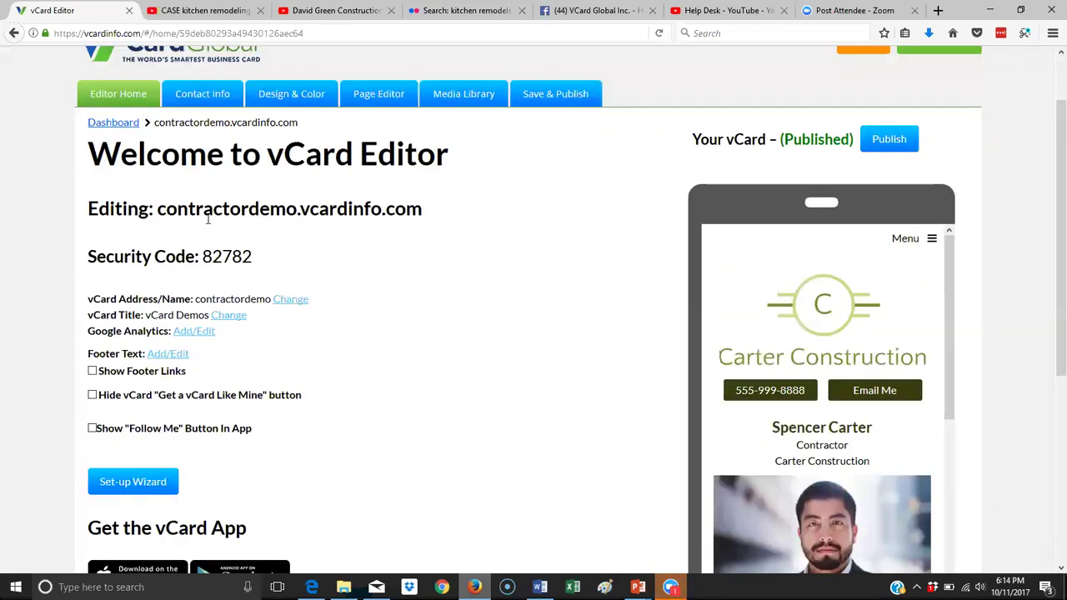
# Highlight the contractordemo address name and the vCard's security code.
pyautogui.moveTo(158, 209); pyautogui.dragTo(194, 208)
pyautogui.moveTo(287, 210); pyautogui.dragTo(296, 210)
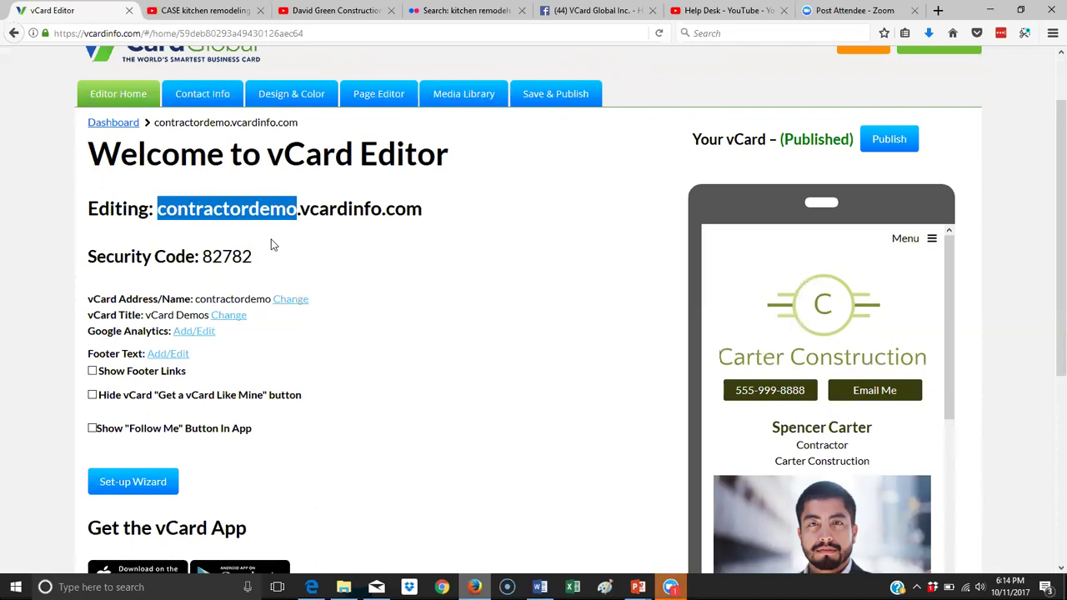
pyautogui.click(272, 245)
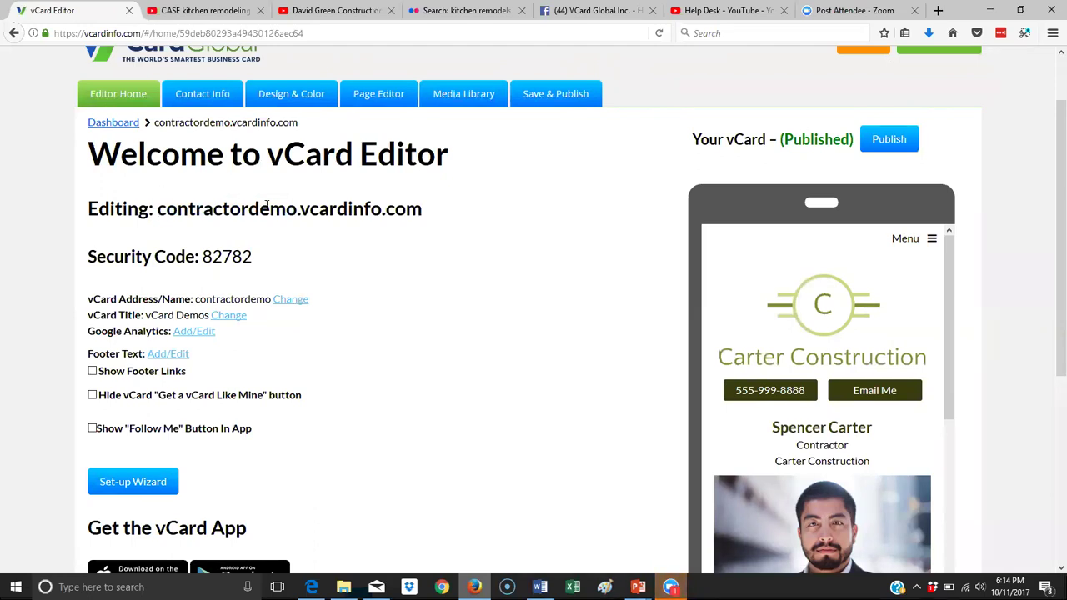
pyautogui.moveTo(296, 210); pyautogui.dragTo(156, 210)
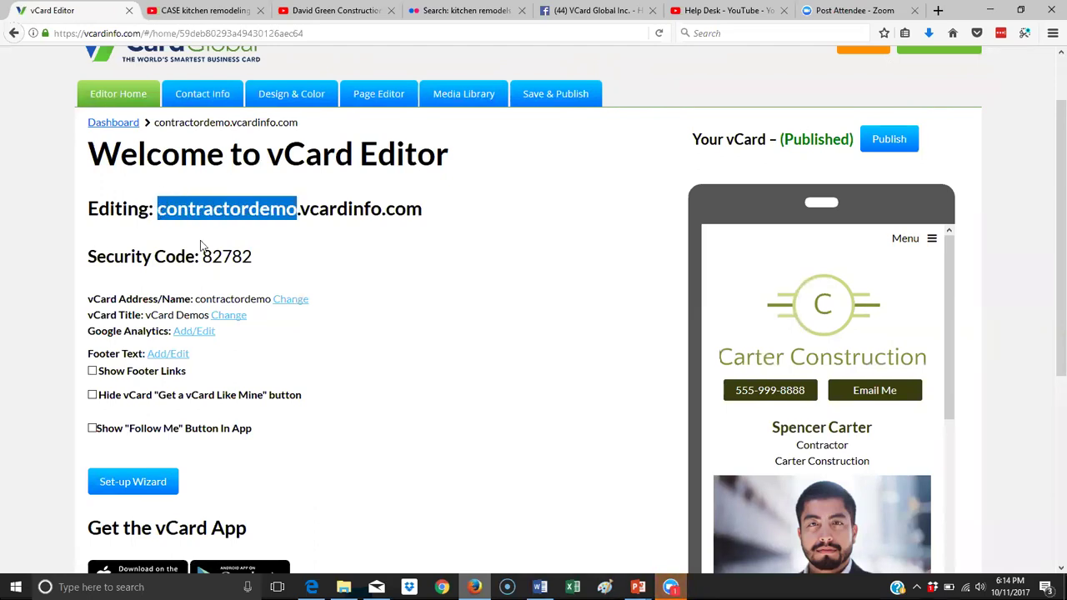
pyautogui.moveTo(268, 262); pyautogui.dragTo(198, 258)
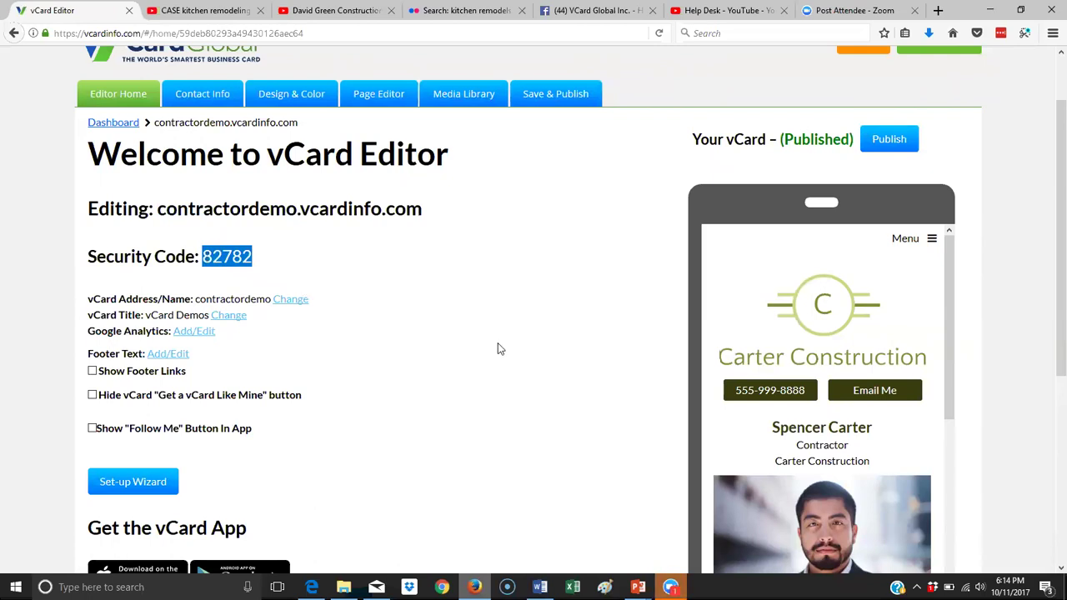
pyautogui.scroll(-5, 498, 348)
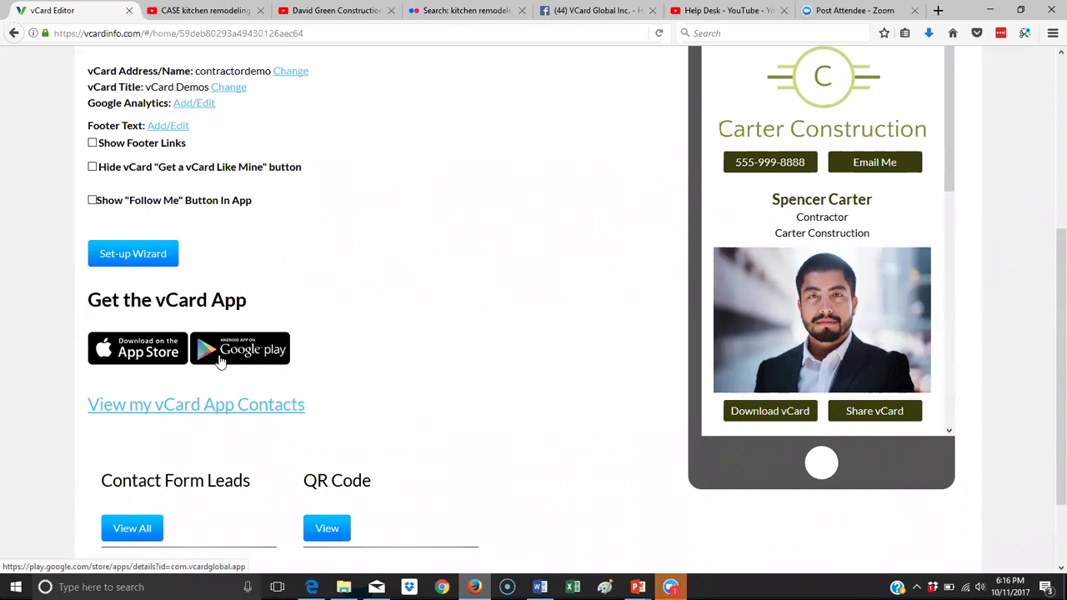
pyautogui.scroll(2, 221, 358)
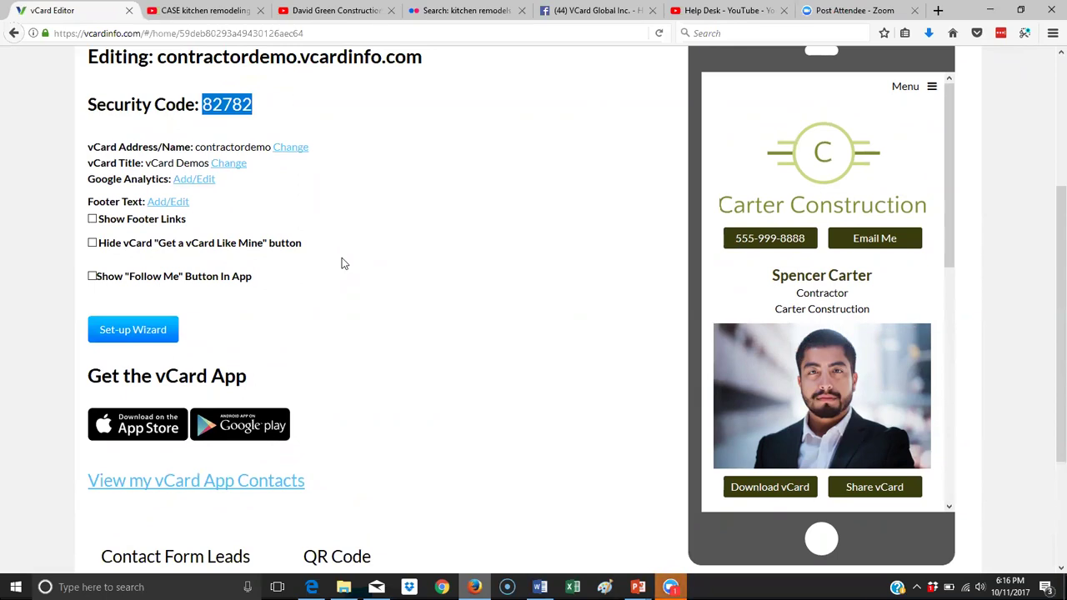
pyautogui.scroll(4, 341, 263)
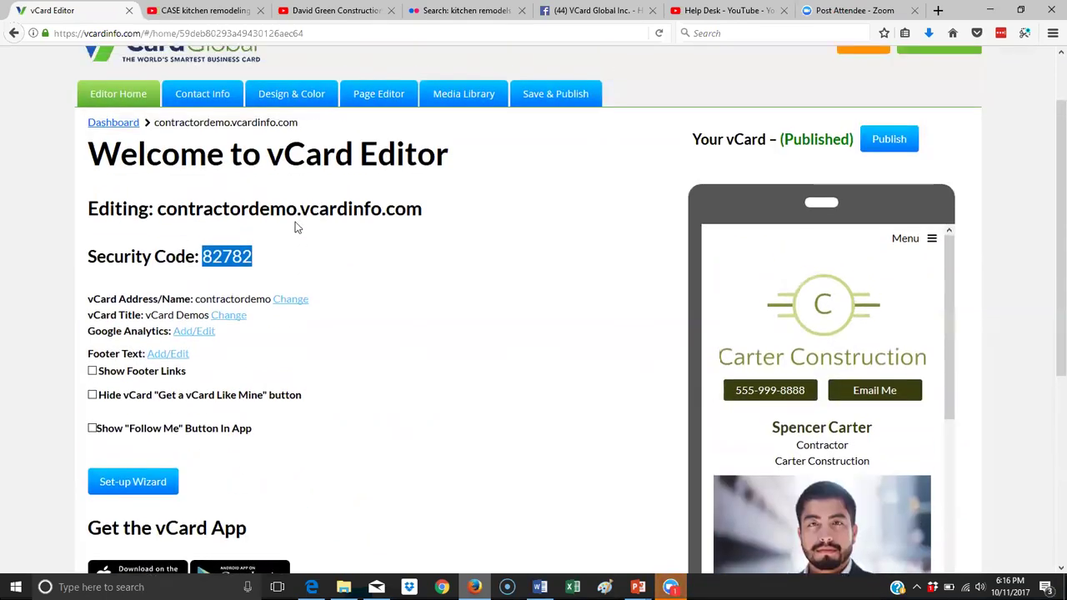
pyautogui.click(214, 240)
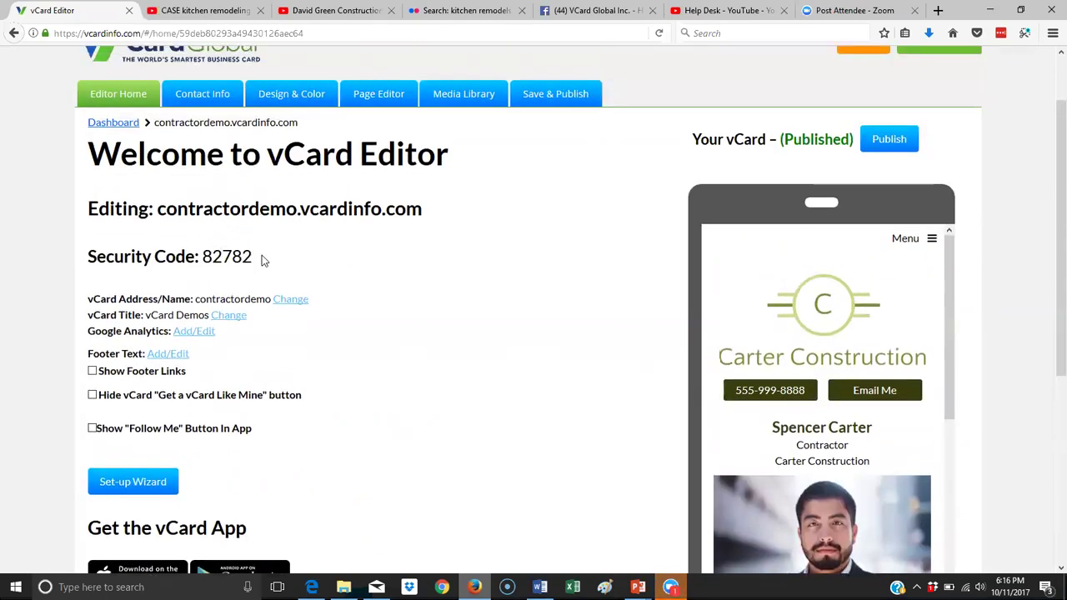
pyautogui.moveTo(263, 258); pyautogui.dragTo(221, 259)
pyautogui.moveTo(156, 208); pyautogui.dragTo(310, 213)
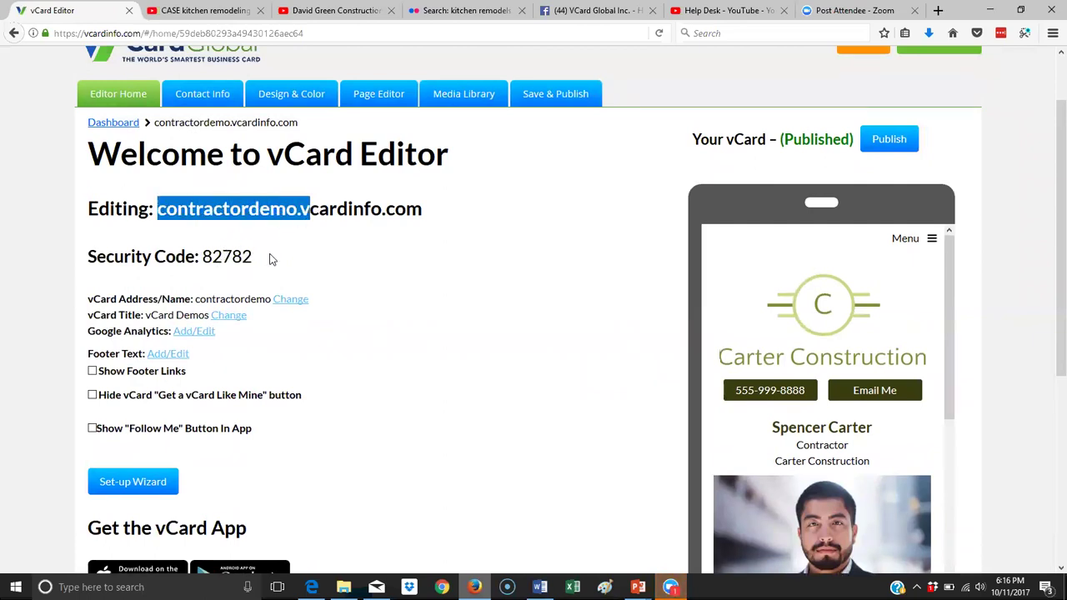
pyautogui.scroll(-3, 270, 259)
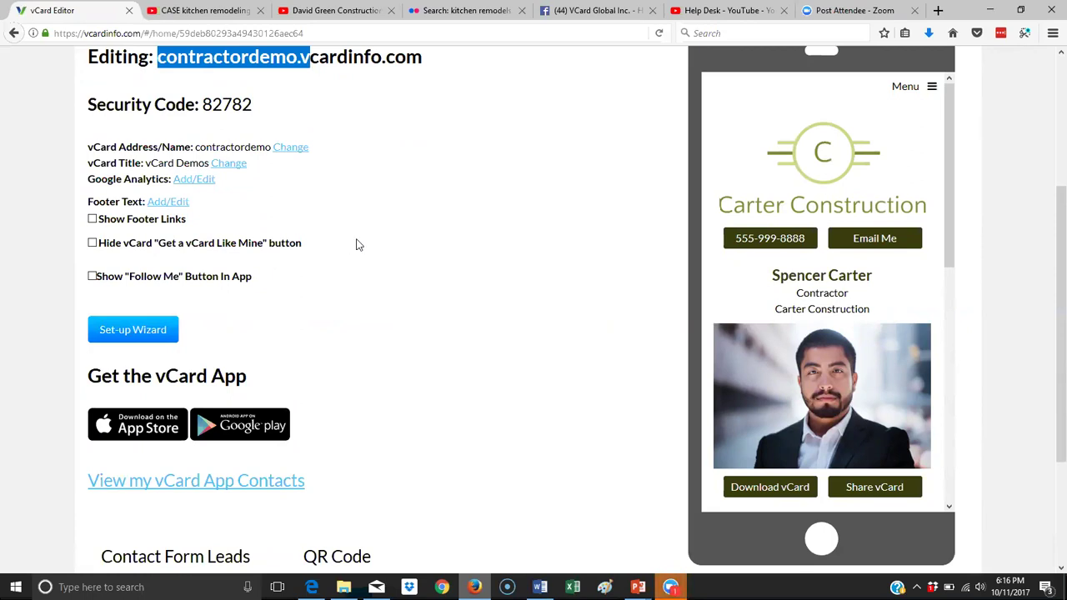
pyautogui.scroll(5, 357, 239)
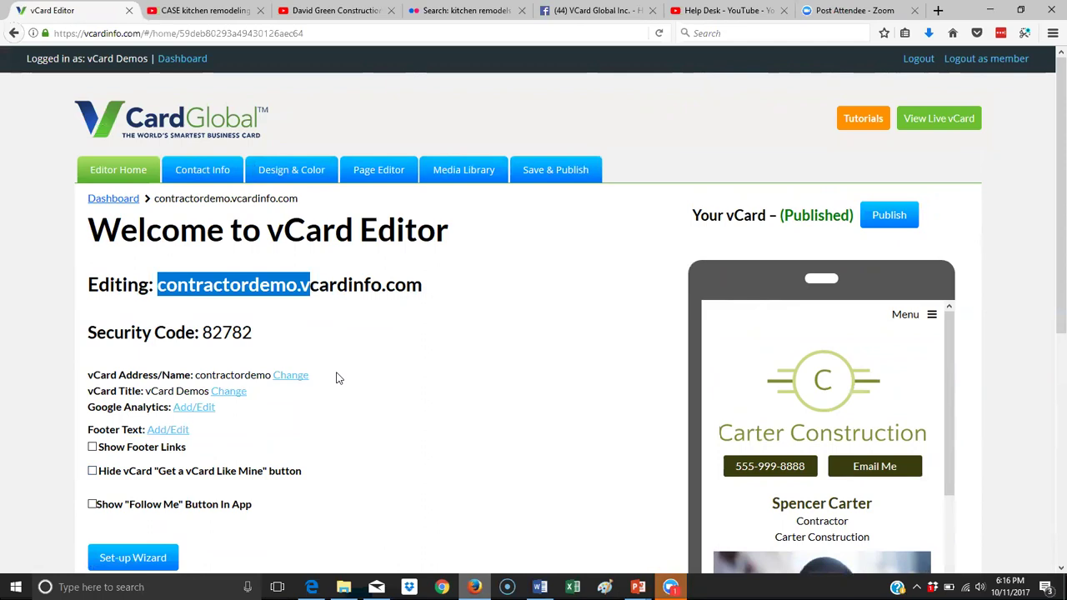
# Open Contact Info and scroll through the vCard's contact details form.
pyautogui.click(213, 171)
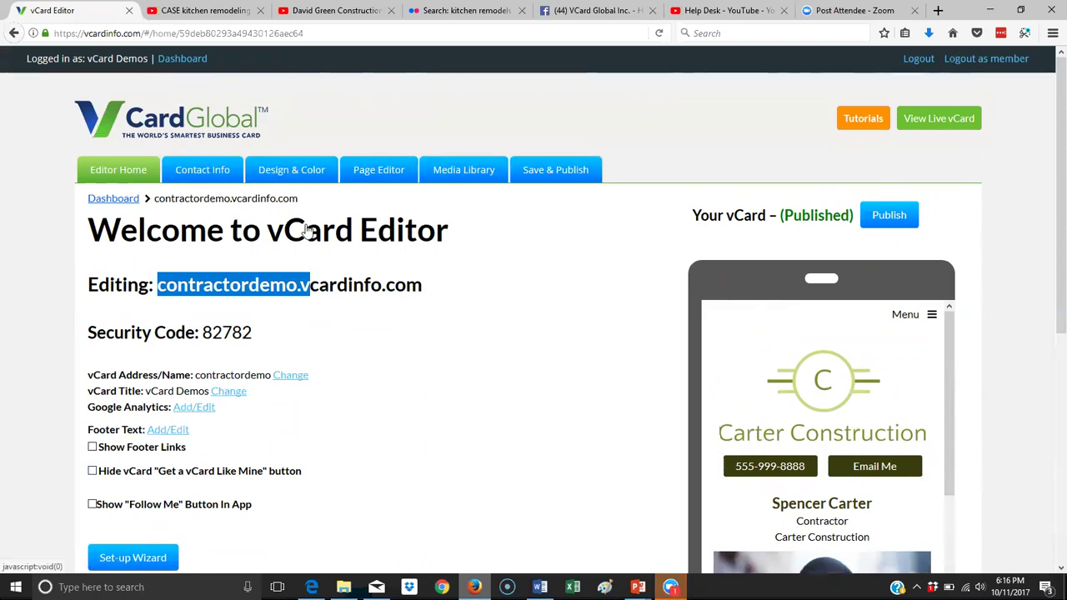
pyautogui.scroll(-10, 473, 323)
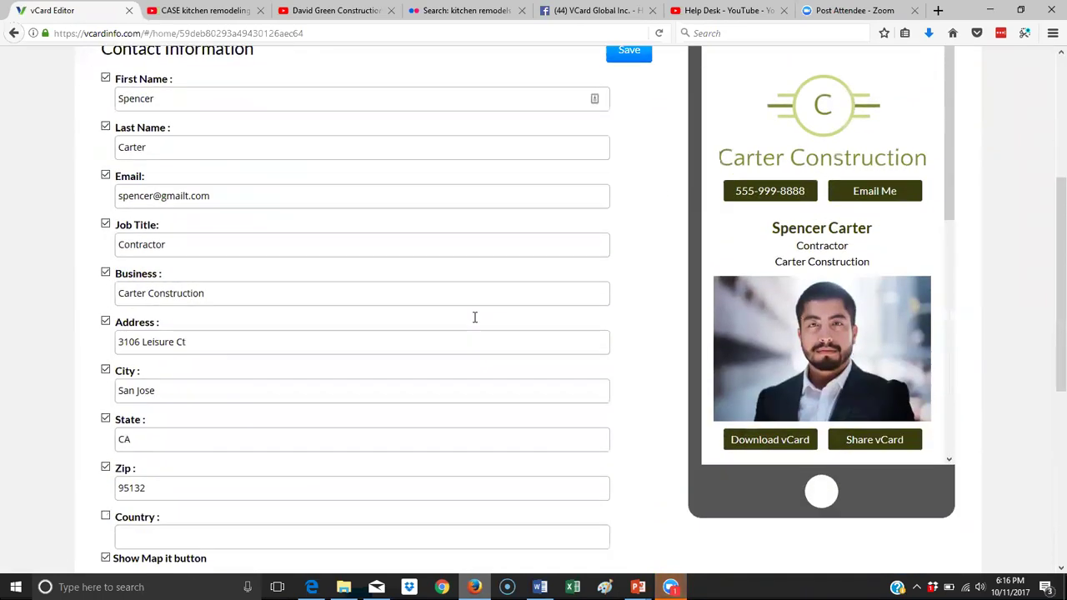
pyautogui.scroll(-2, 475, 318)
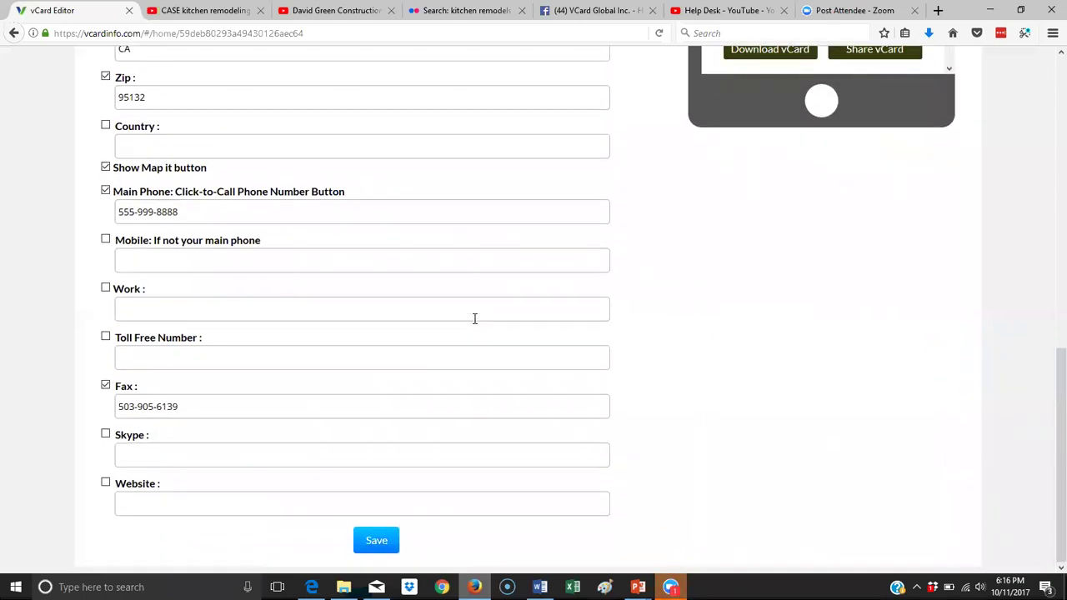
pyautogui.scroll(5, 474, 319)
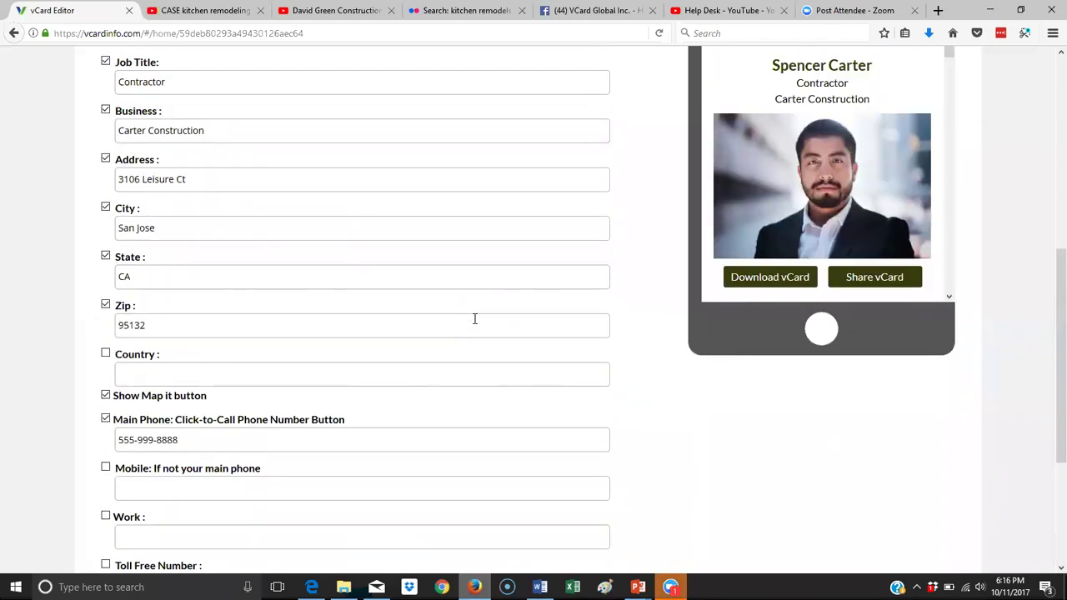
pyautogui.scroll(2, 474, 319)
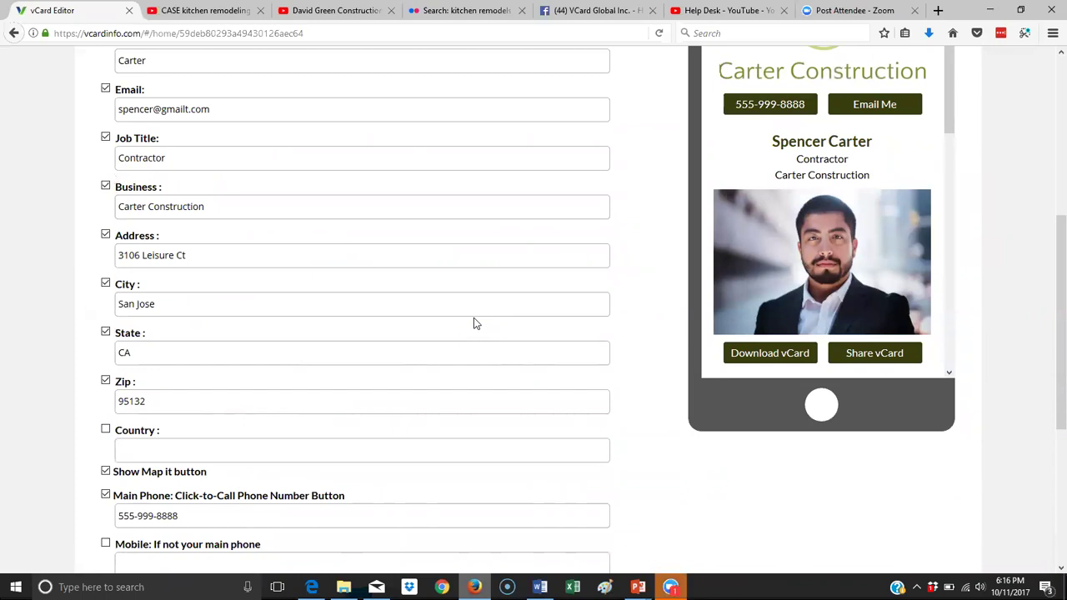
pyautogui.scroll(2, 474, 323)
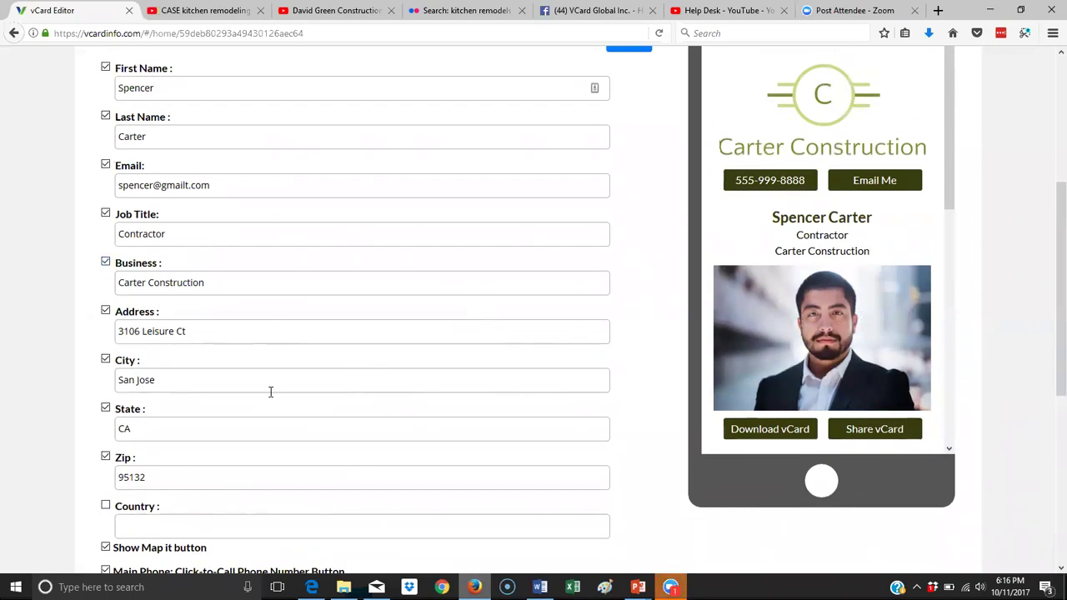
pyautogui.scroll(4, 270, 392)
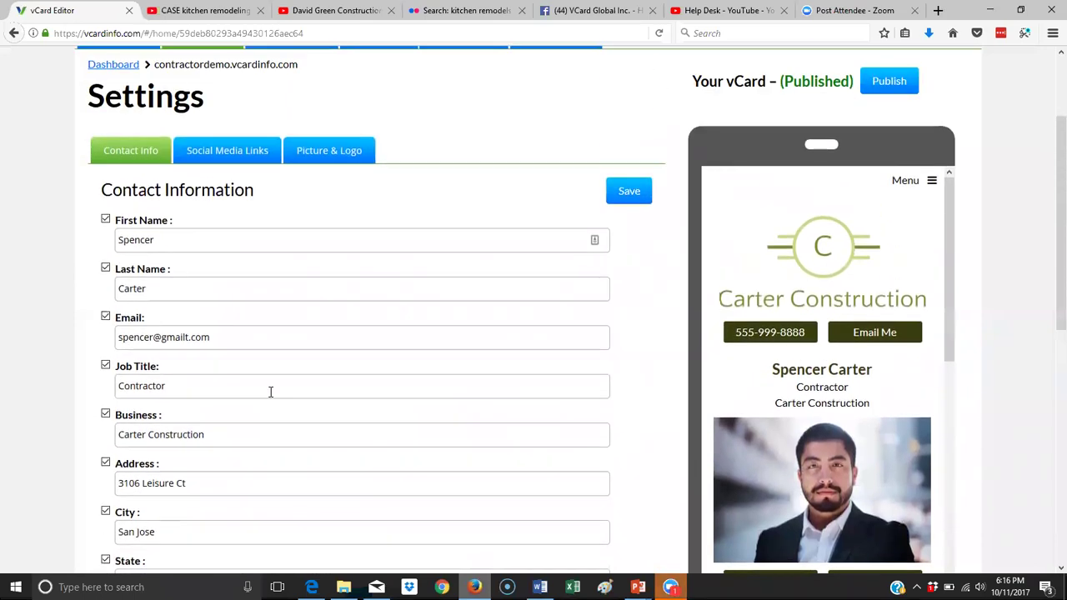
# View the Social Media Links, then the Picture & Logo settings.
pyautogui.click(238, 153)
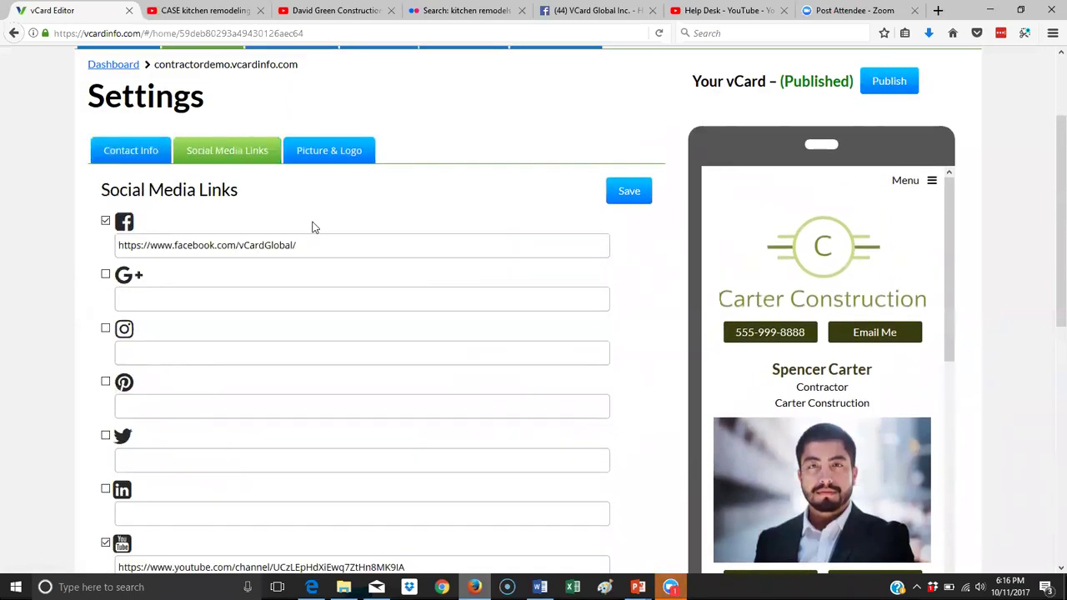
pyautogui.click(359, 165)
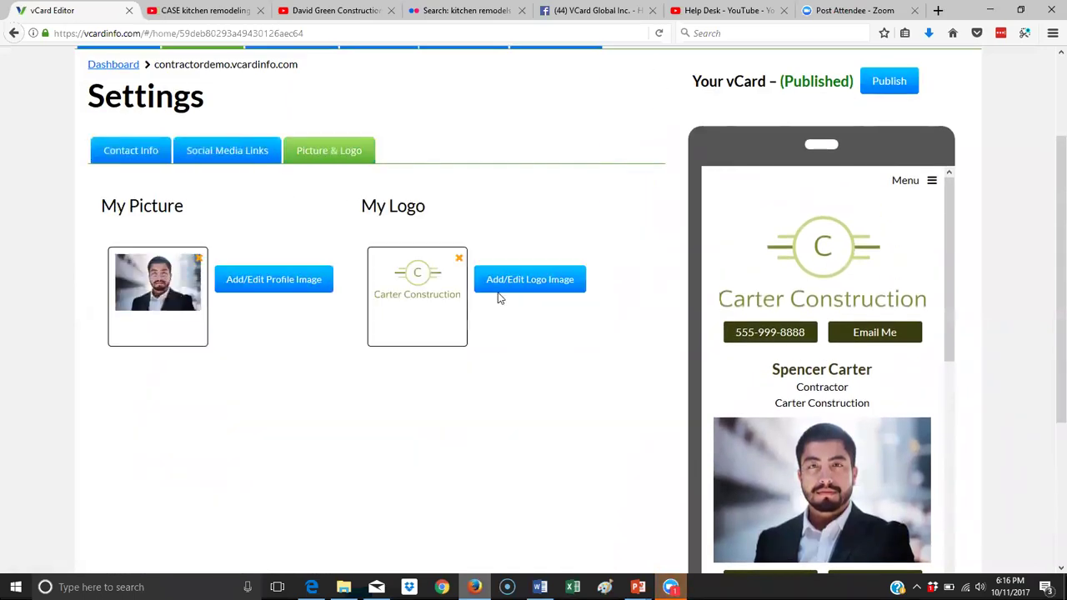
pyautogui.scroll(1, 491, 301)
pyautogui.scroll(1, 492, 301)
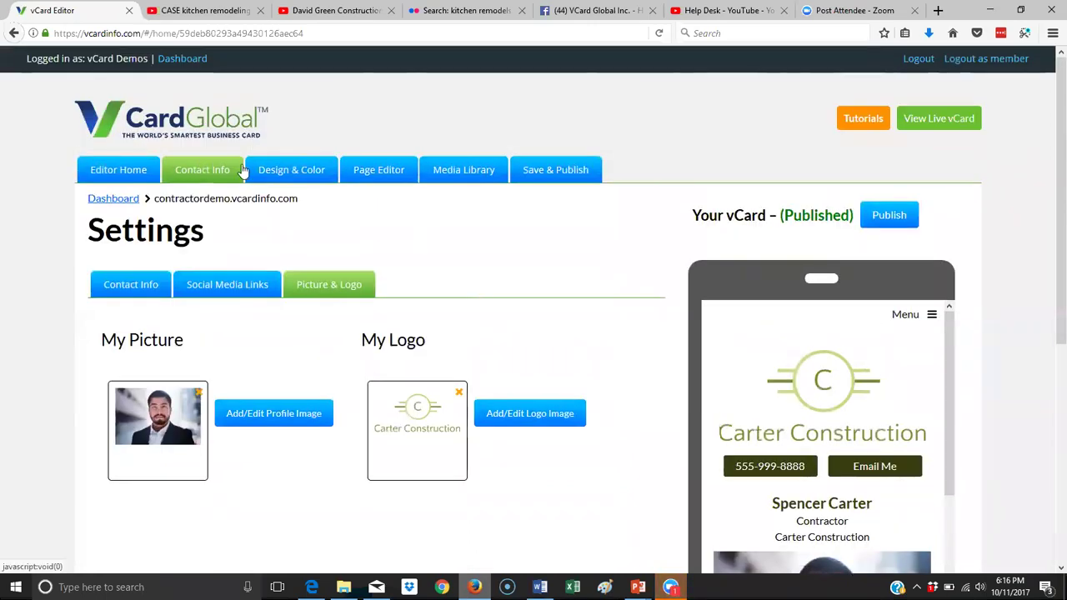
# Go through Design & Color to the Page Editor showing the Home page's blocks.
pyautogui.click(303, 171)
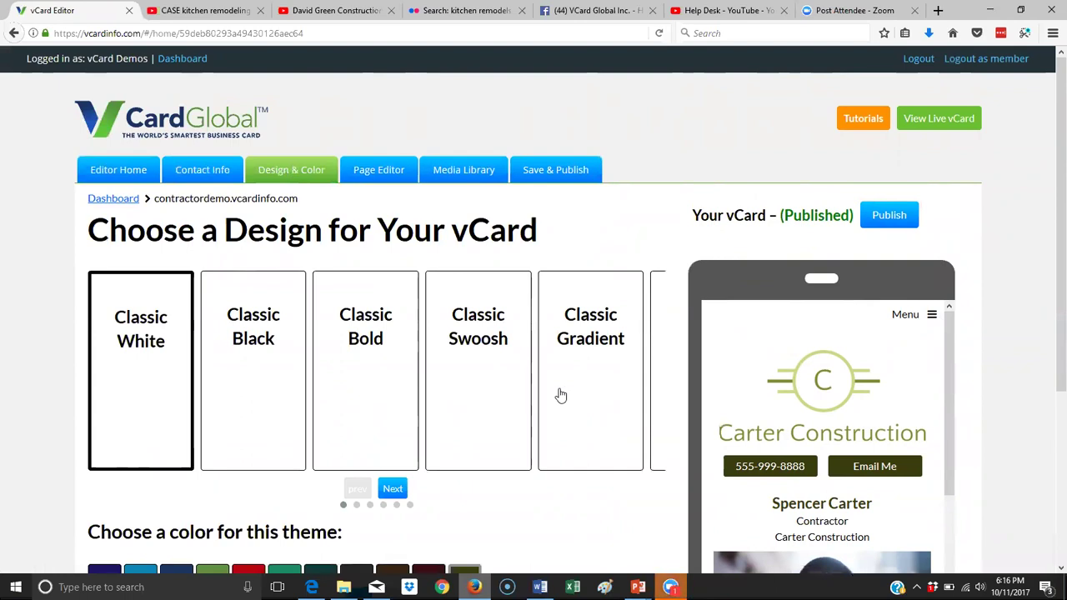
pyautogui.click(374, 170)
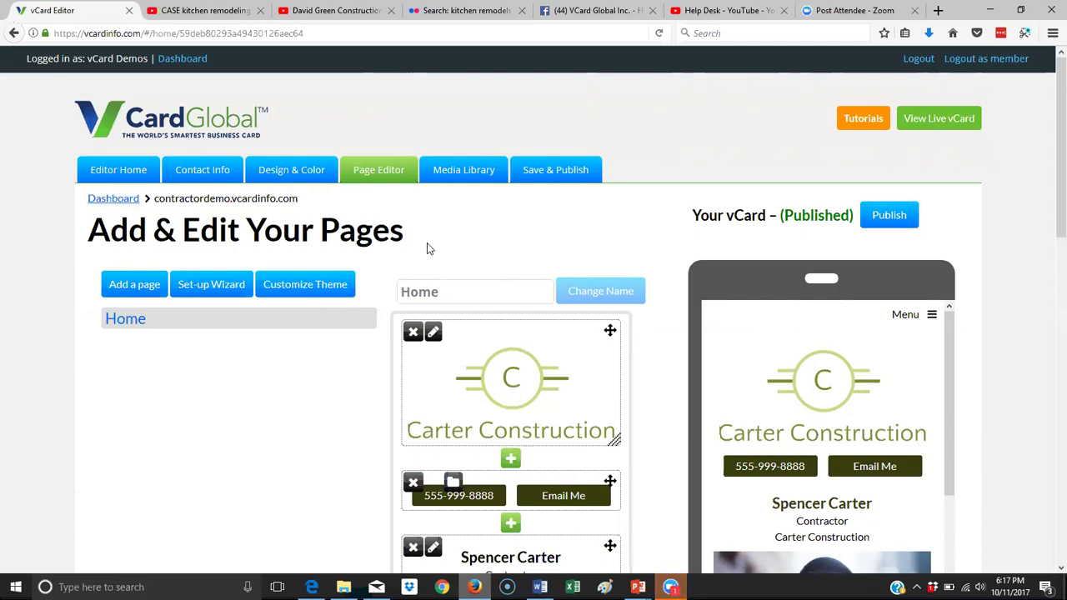
# Add the 'About Carter' and 'Get a Quote' pages to the vCard.
pyautogui.scroll(-2, 341, 322)
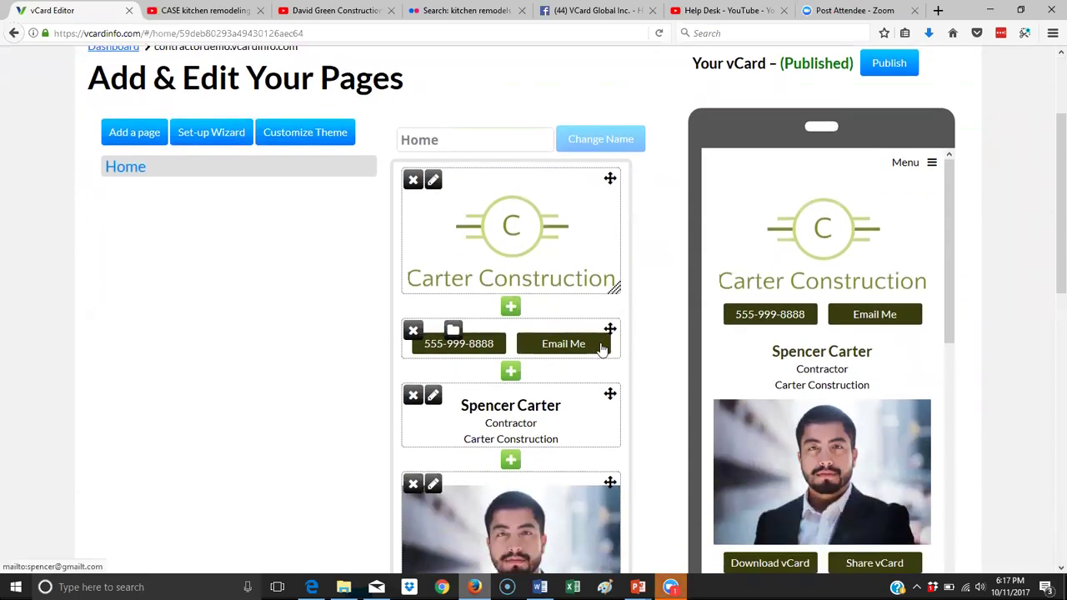
pyautogui.click(131, 135)
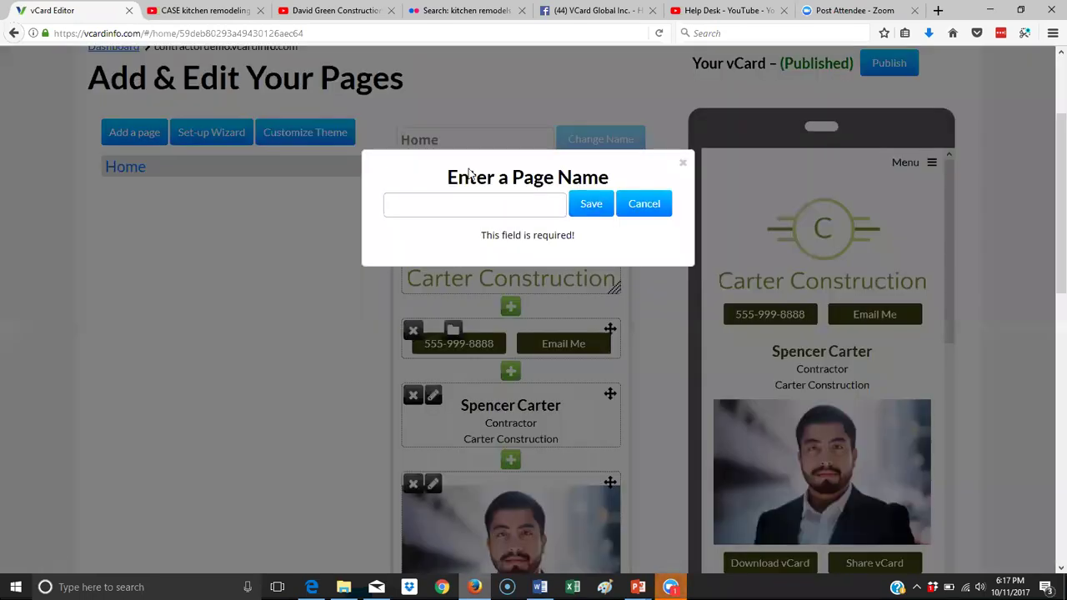
pyautogui.write('Abou')
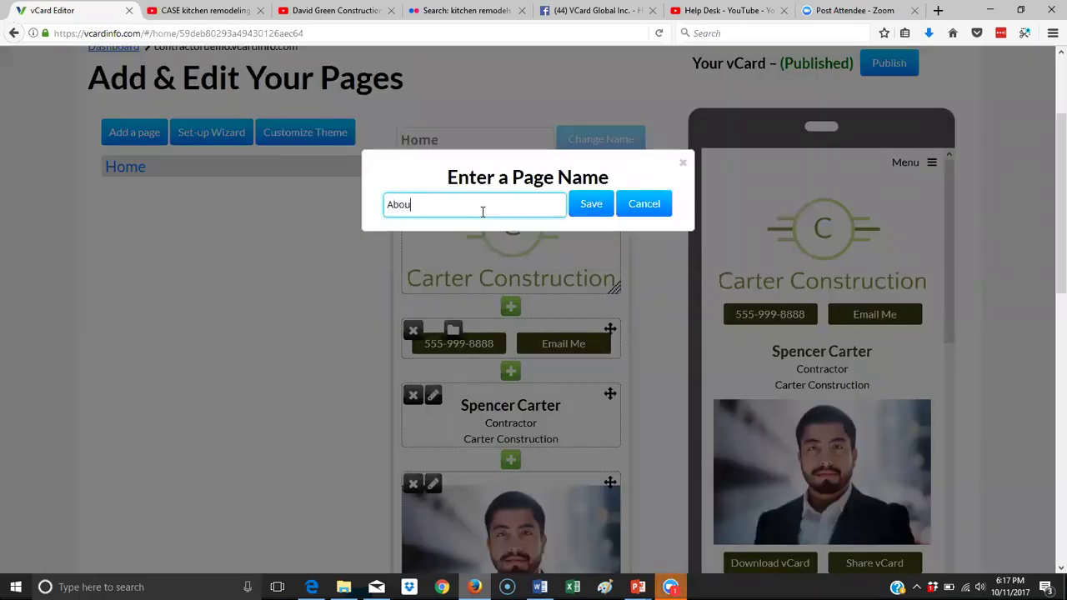
pyautogui.write('t Carter')
pyautogui.click(603, 205)
pyautogui.click(139, 136)
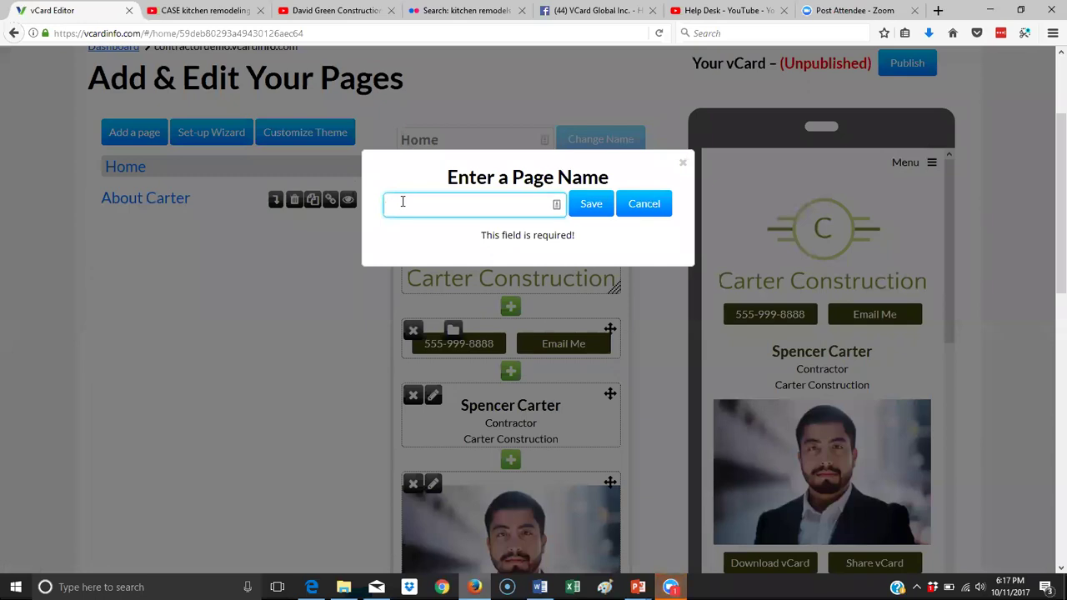
pyautogui.write('Get a Qjuot')
pyautogui.press('BackSpace')
pyautogui.press('BackSpace')
pyautogui.press('BackSpace')
pyautogui.write('ote Page')
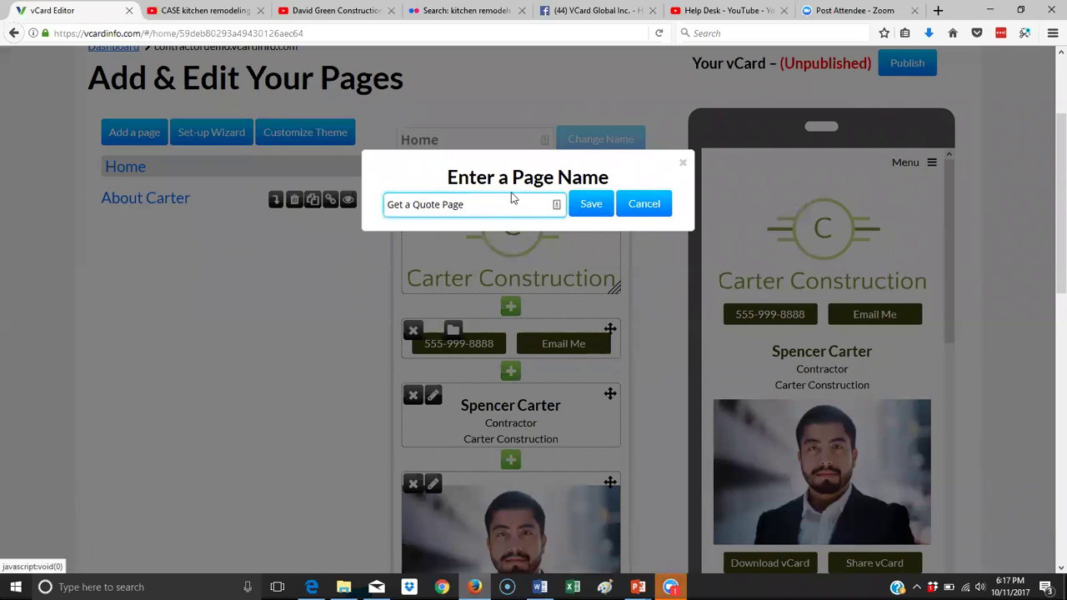
pyautogui.press('BackSpace')
pyautogui.press('BackSpace')
pyautogui.press('BackSpace')
pyautogui.press('BackSpace')
pyautogui.click(591, 203)
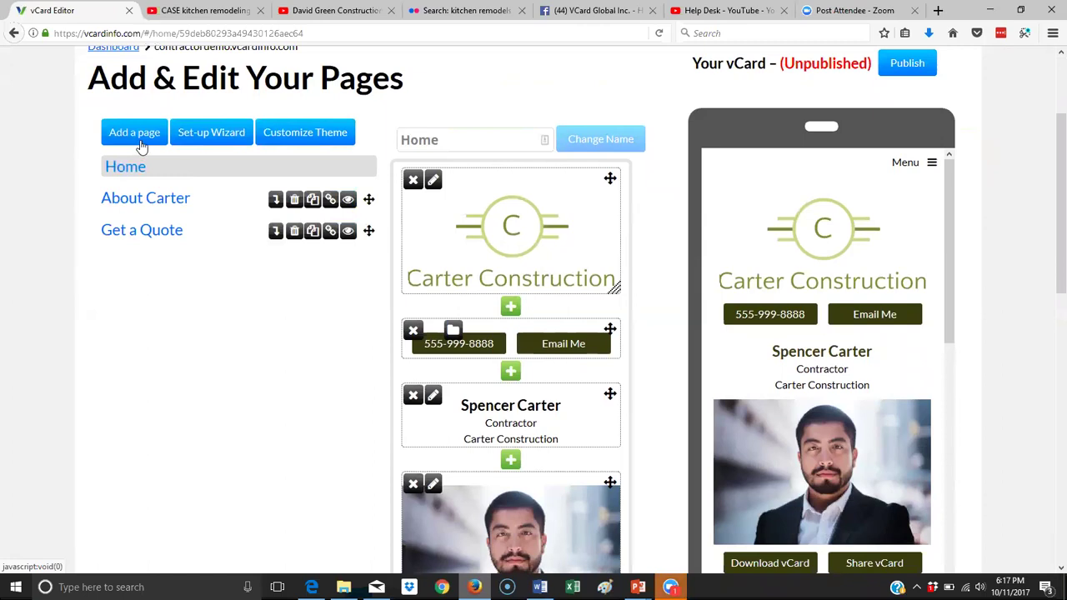
# Add the 'Testimonials' and 'Gallery' pages to the vCard.
pyautogui.click(134, 132)
pyautogui.click(472, 204)
pyautogui.write('TE')
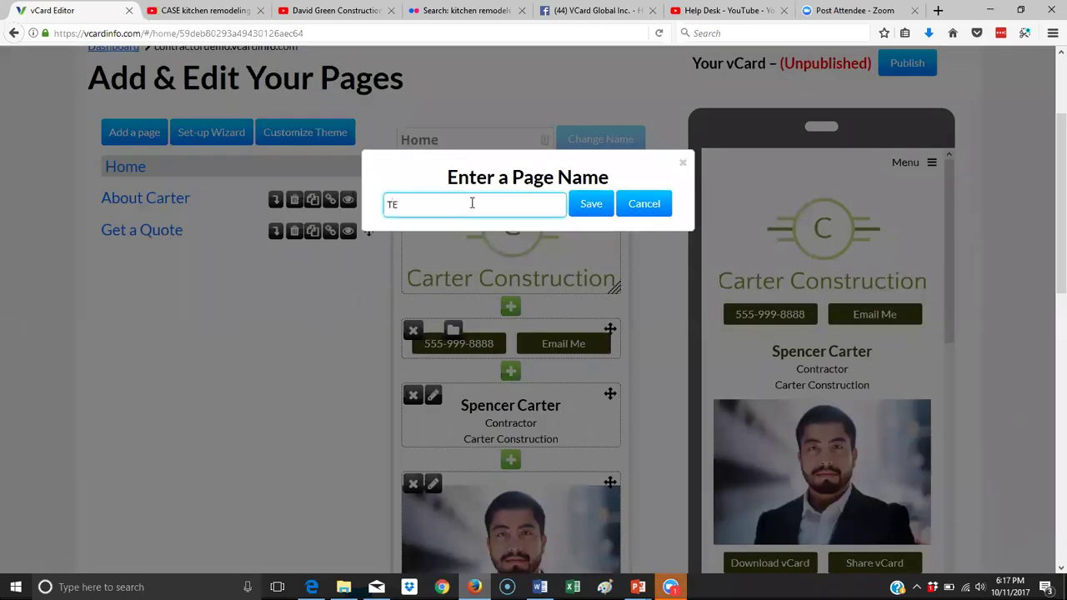
pyautogui.write('estimonials')
pyautogui.click(597, 205)
pyautogui.click(139, 135)
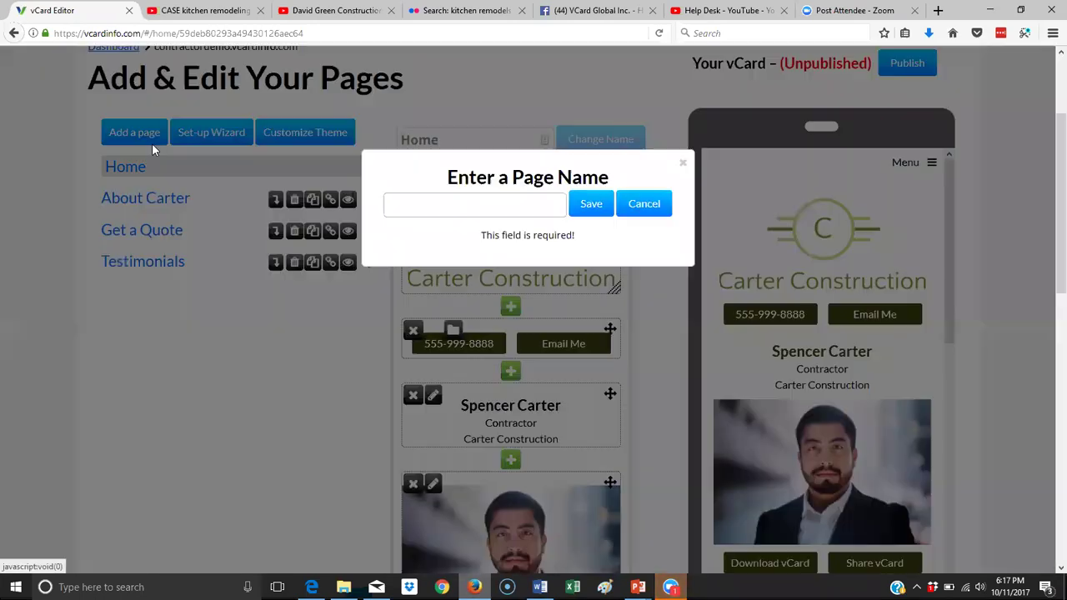
pyautogui.click(491, 199)
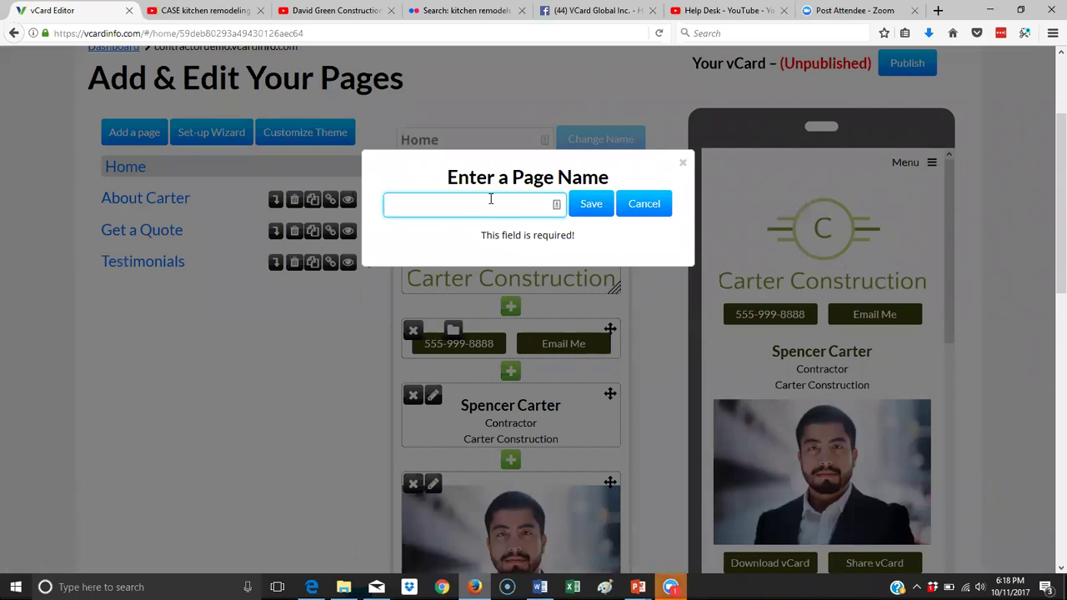
pyautogui.write('Gallery')
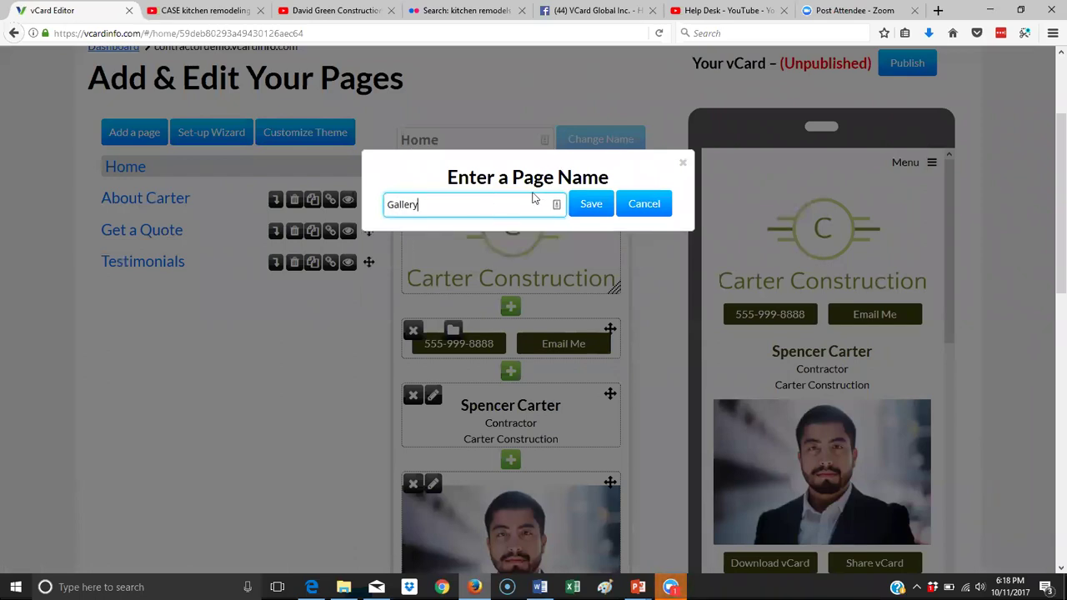
pyautogui.click(591, 214)
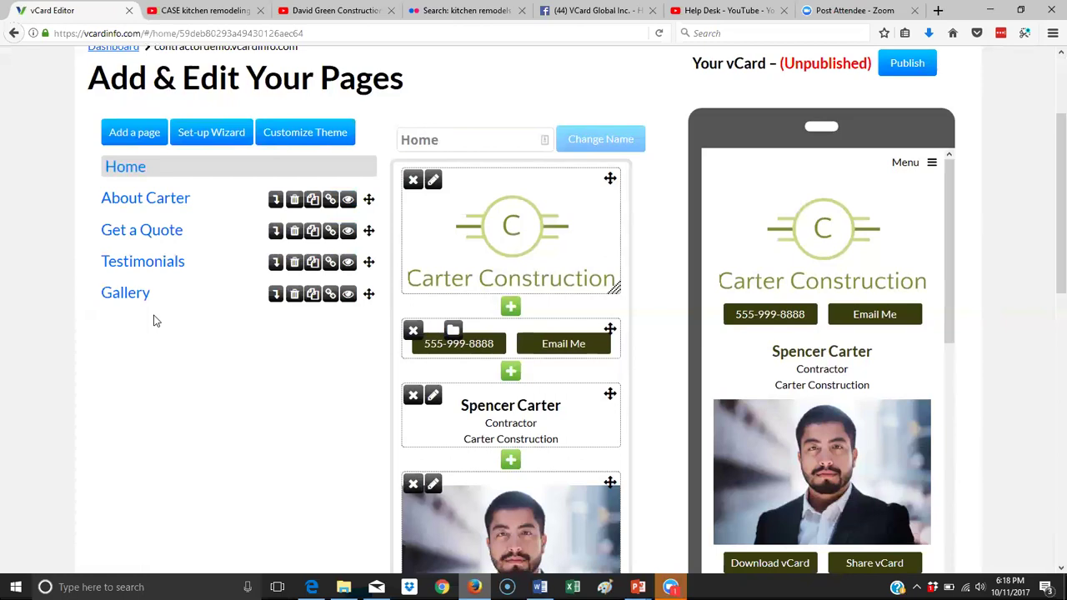
# Correct the Testimonials page name, then move Get a Quote below Gallery in the page list.
pyautogui.click(161, 268)
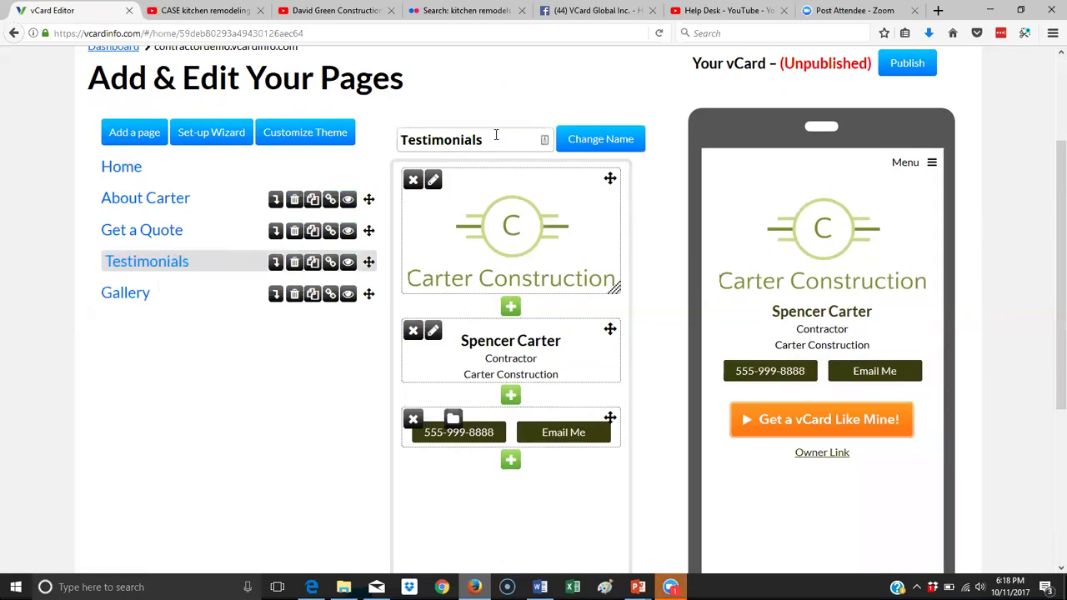
pyautogui.moveTo(484, 139); pyautogui.dragTo(446, 139)
pyautogui.press('BackSpace')
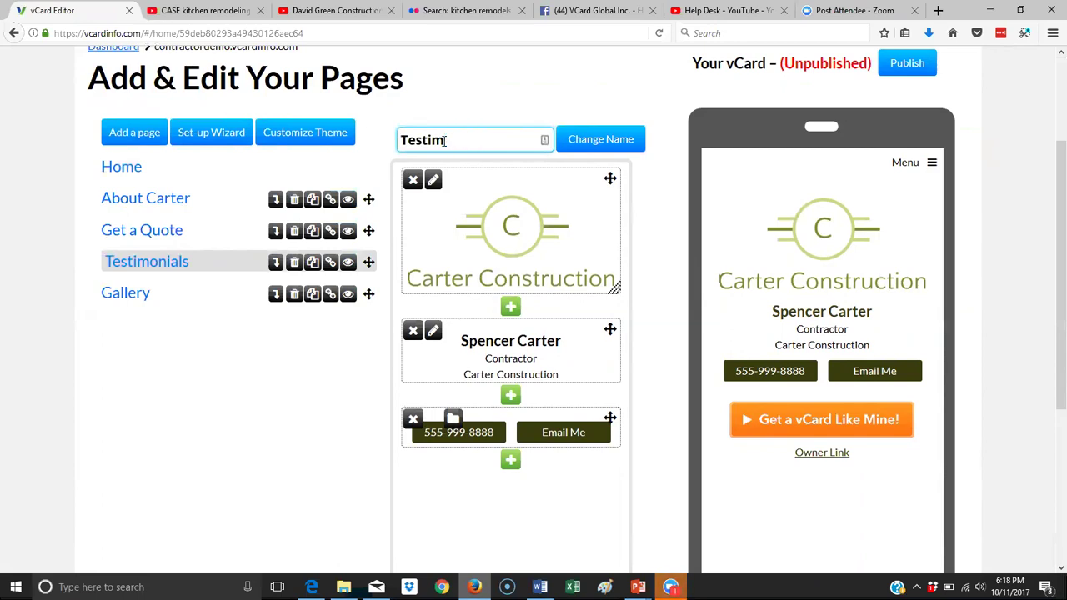
pyautogui.write('onials')
pyautogui.click(584, 143)
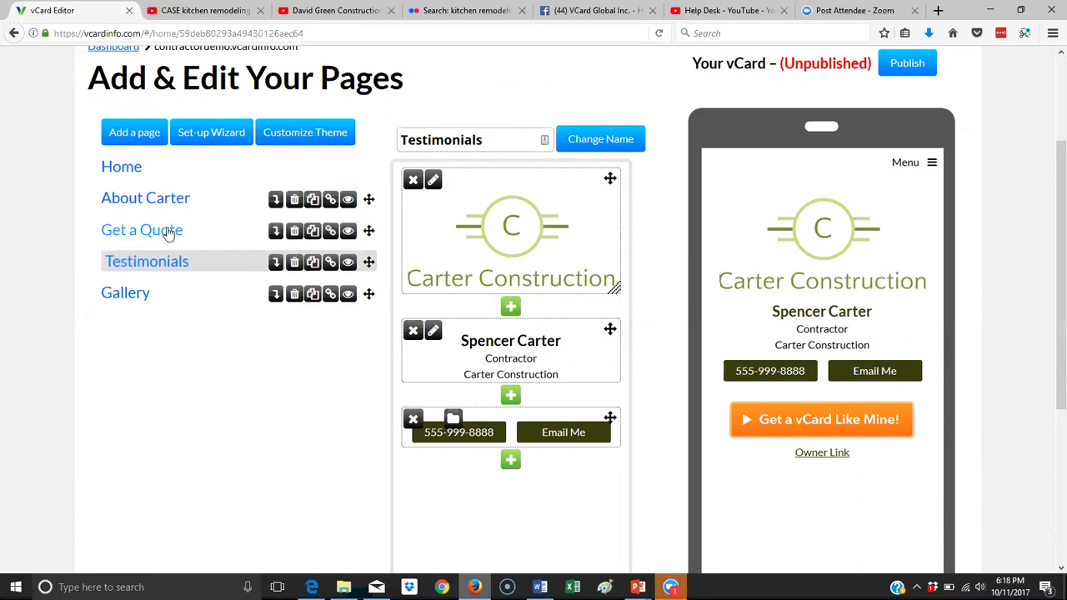
pyautogui.click(171, 231)
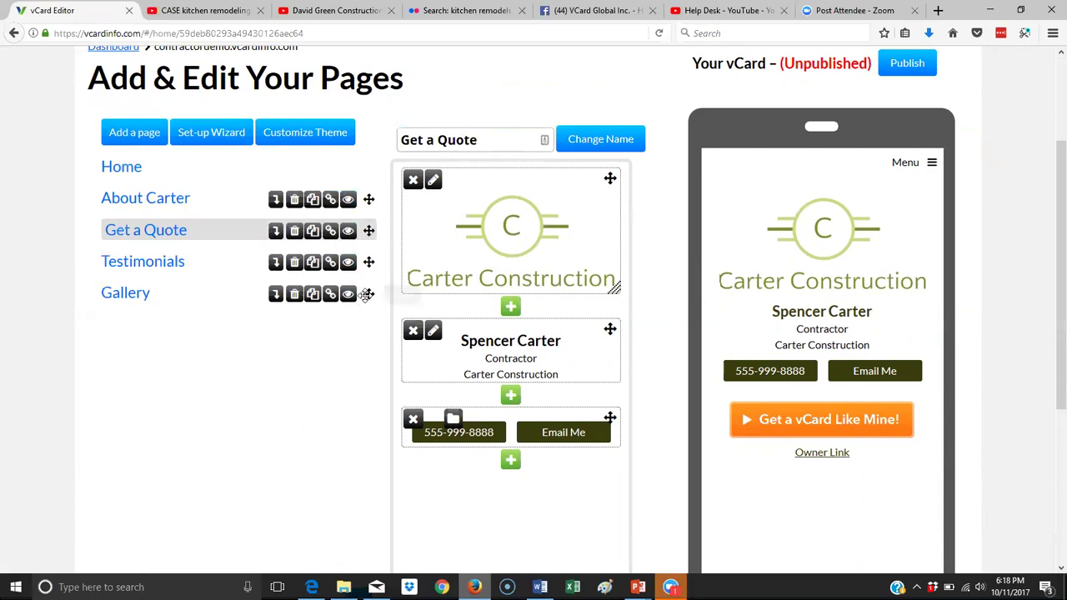
pyautogui.moveTo(367, 231); pyautogui.dragTo(364, 300)
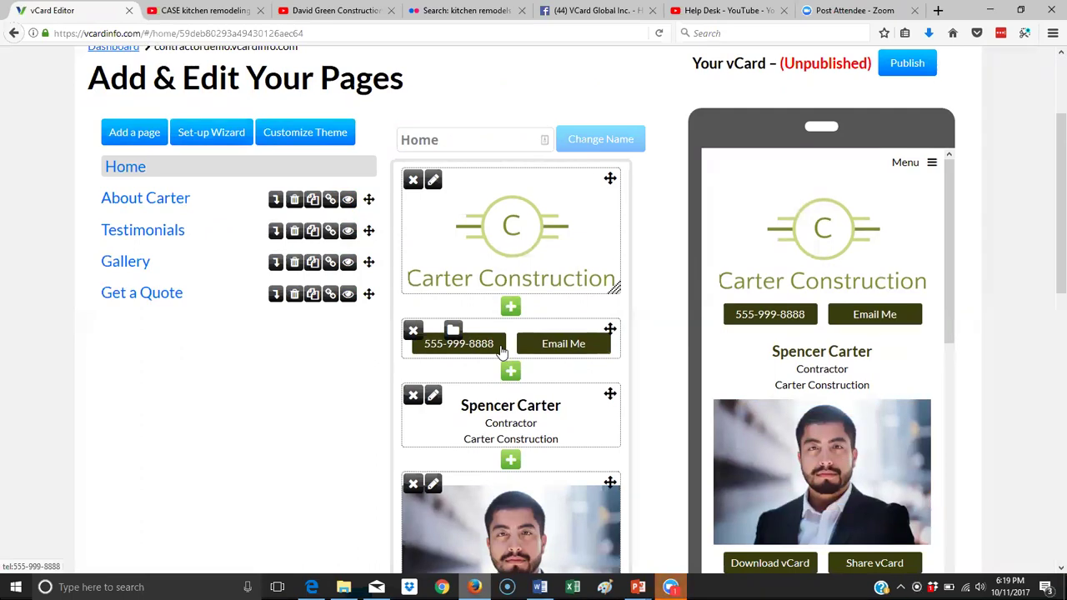
pyautogui.scroll(-3, 503, 358)
pyautogui.scroll(-4, 500, 357)
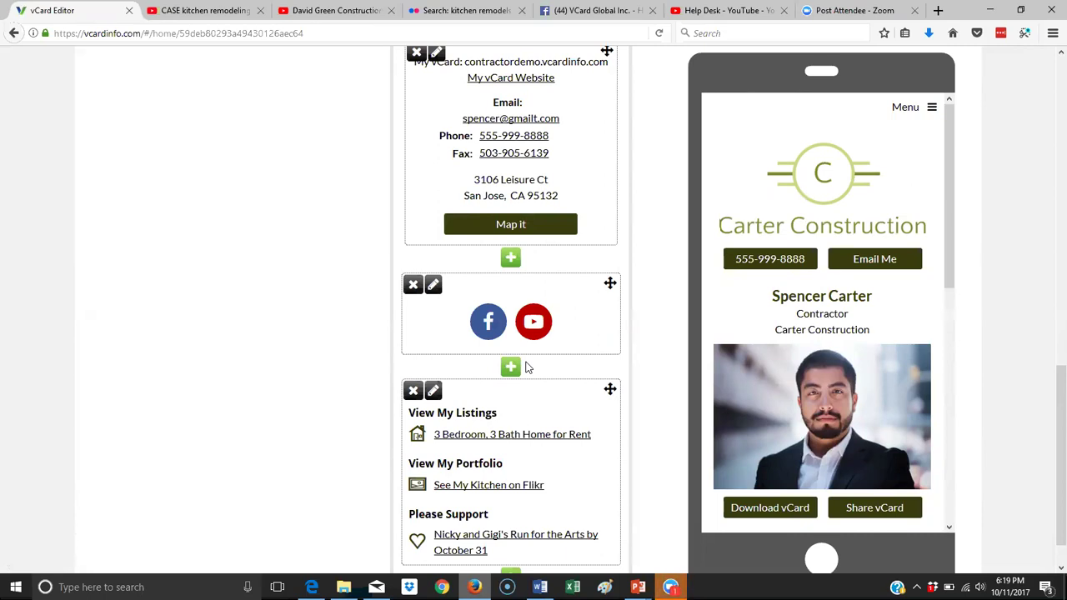
# Play the Portland contractor video, skip ahead, and pause it at 0:08.
pyautogui.click(331, 17)
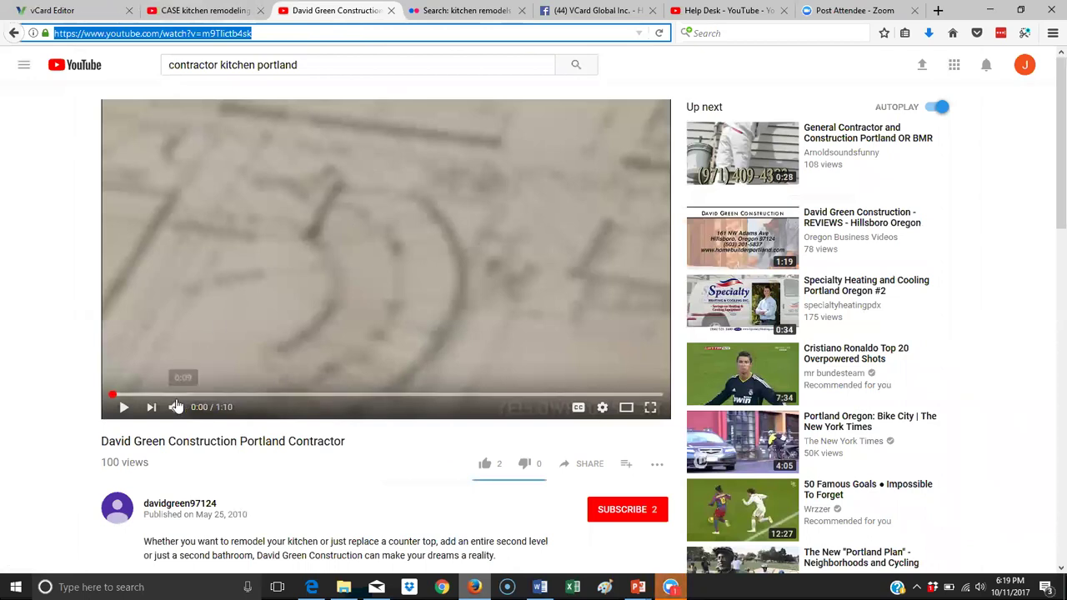
pyautogui.click(122, 407)
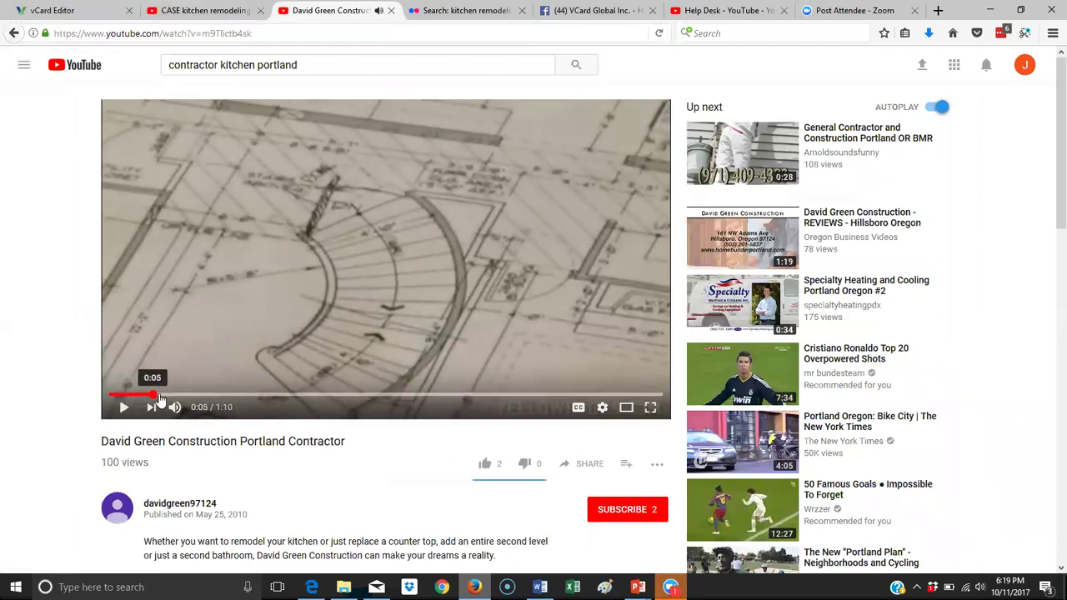
pyautogui.click(161, 395)
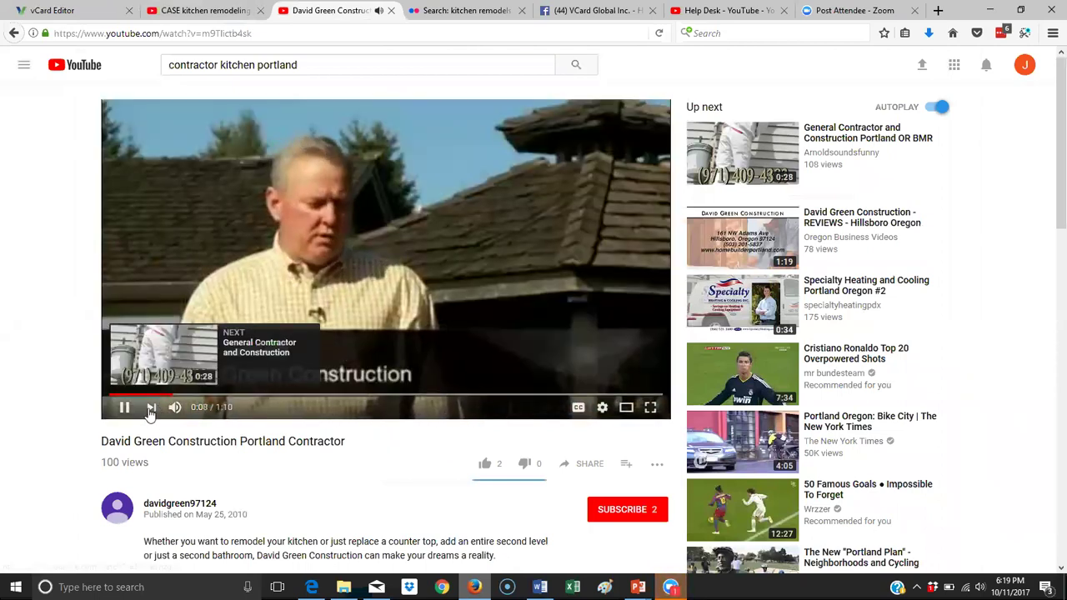
pyautogui.click(124, 408)
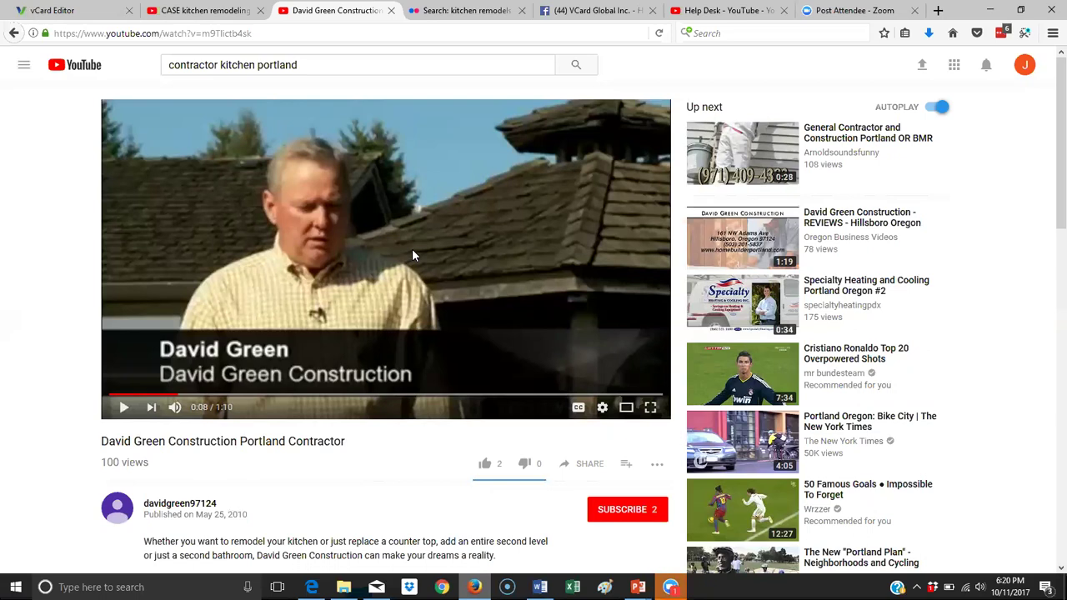
pyautogui.scroll(-3, 412, 255)
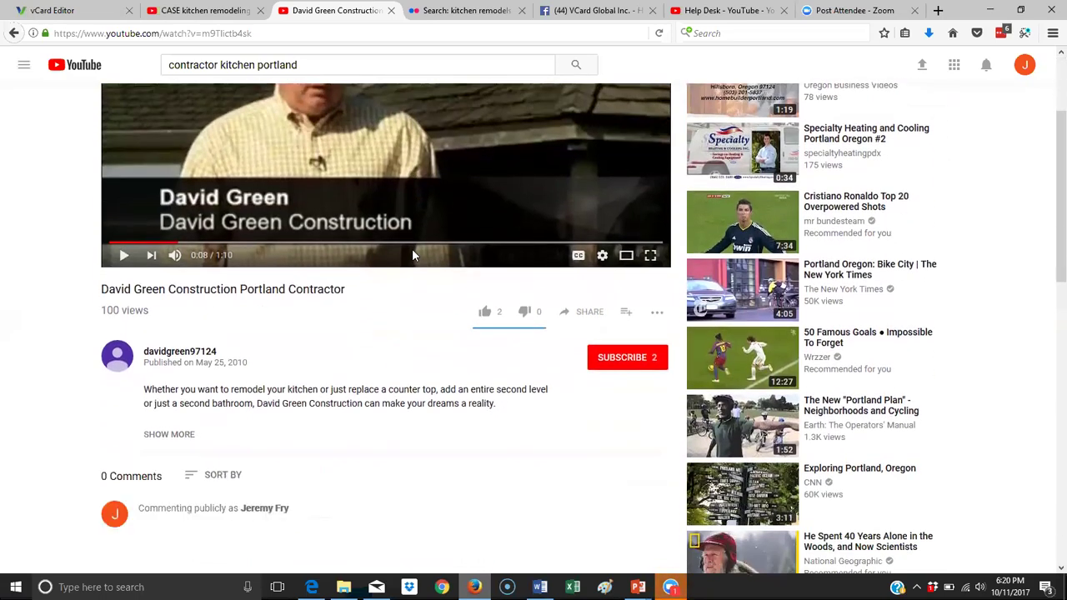
pyautogui.scroll(2, 275, 171)
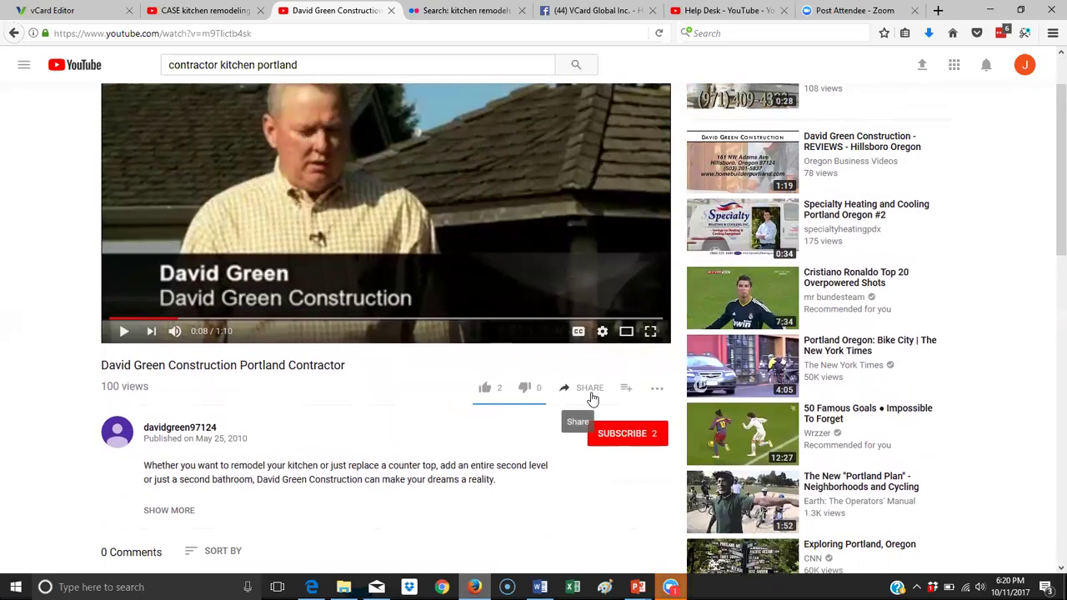
pyautogui.scroll(2, 429, 155)
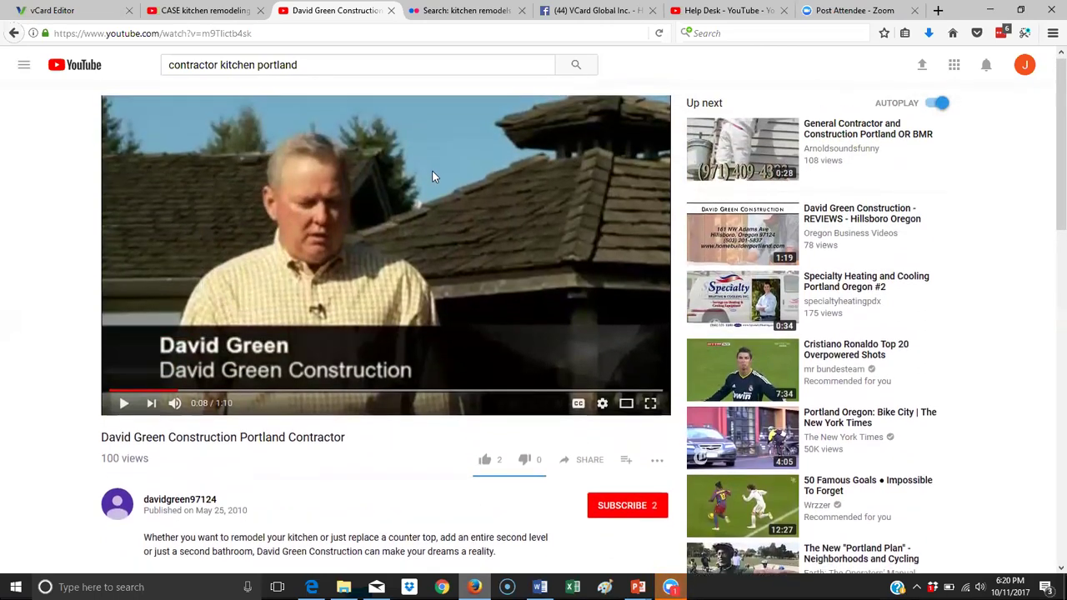
pyautogui.scroll(-4, 432, 177)
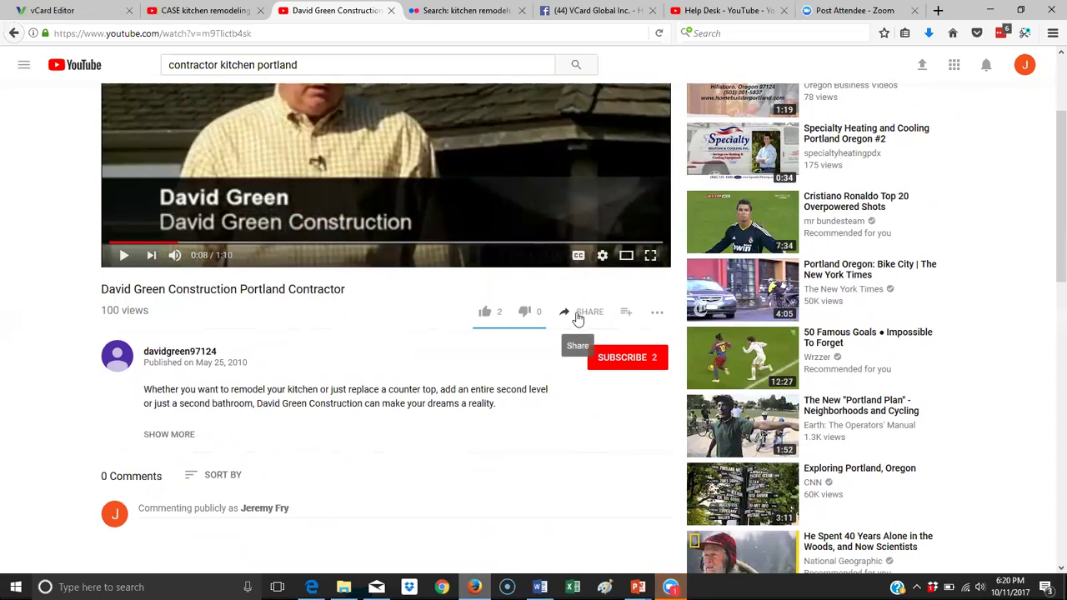
# Copy the video's iframe embed code with suggested videos turned off, then return to the vCard editor.
pyautogui.click(578, 320)
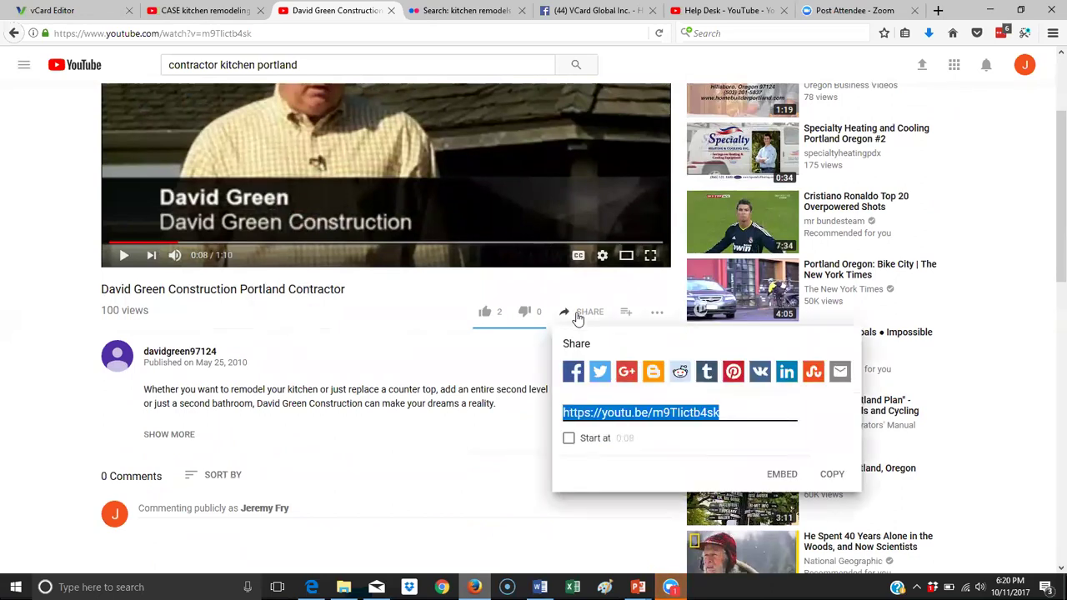
pyautogui.click(783, 475)
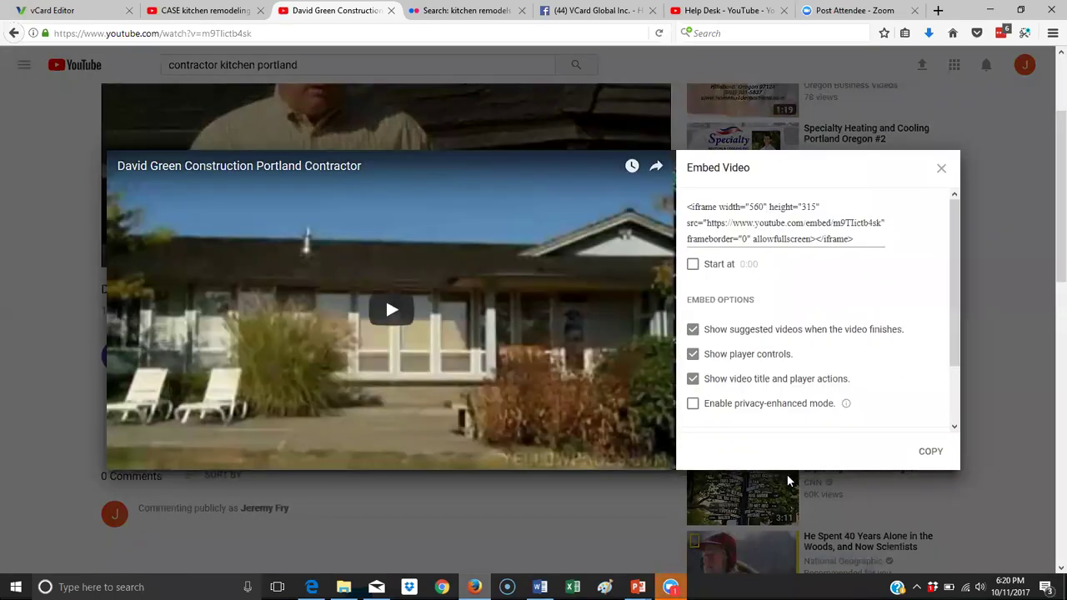
pyautogui.moveTo(866, 239); pyautogui.dragTo(683, 191)
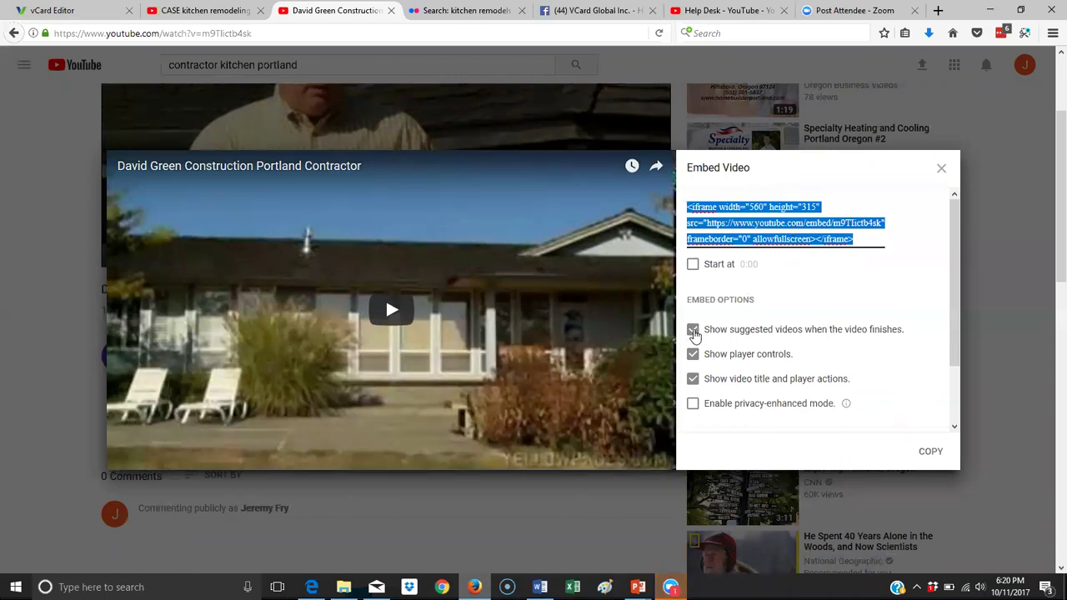
pyautogui.click(694, 332)
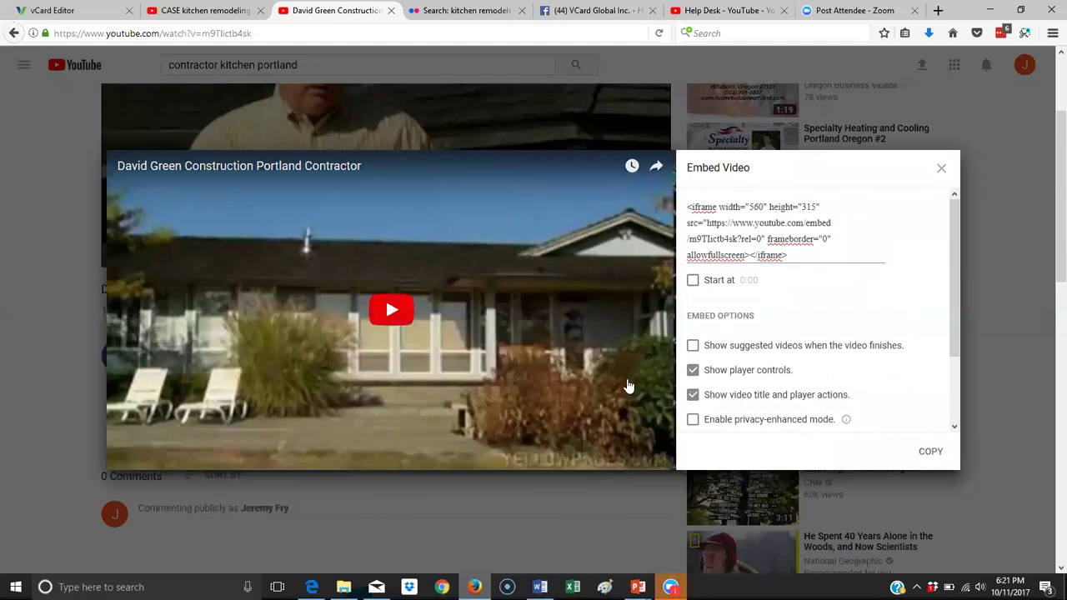
pyautogui.moveTo(800, 252); pyautogui.dragTo(681, 206)
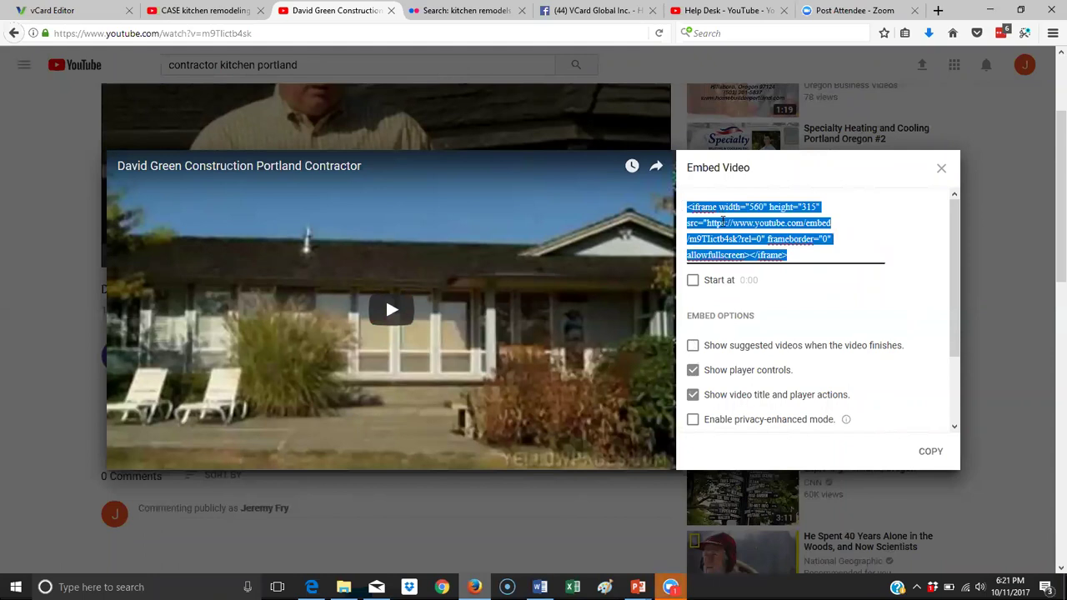
pyautogui.rightClick(721, 219)
pyautogui.click(757, 265)
pyautogui.click(75, 10)
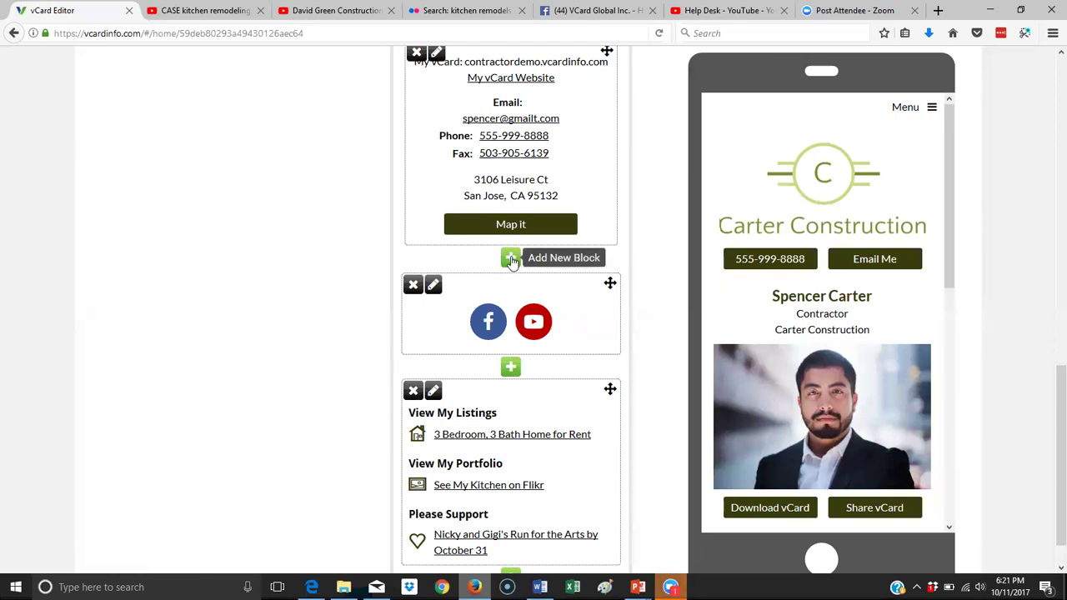
# Start a new Video block below the Home page contact details.
pyautogui.click(511, 259)
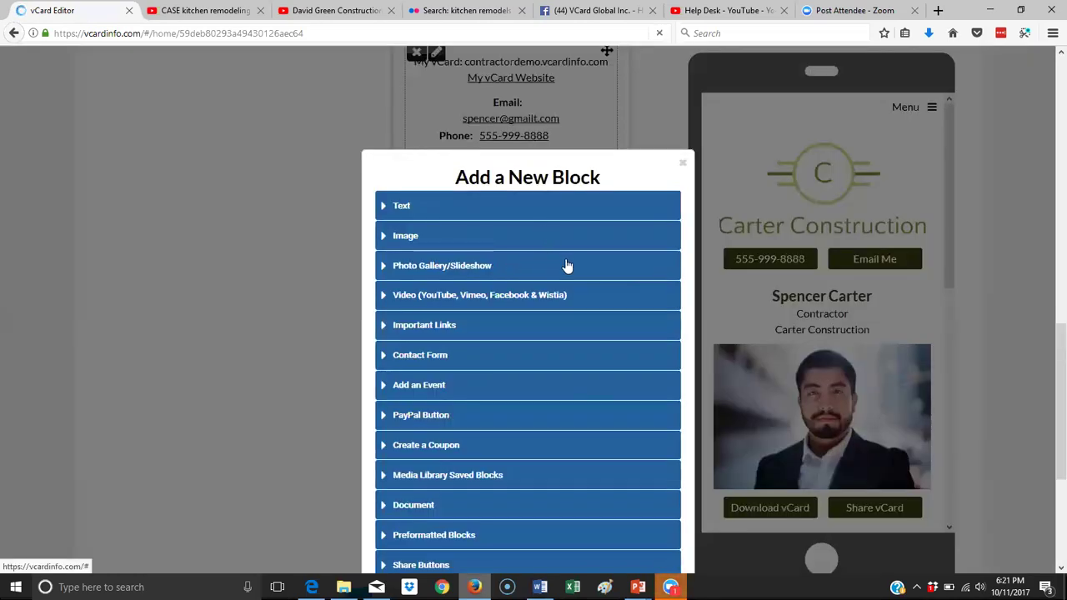
pyautogui.scroll(-4, 567, 265)
pyautogui.scroll(5, 567, 265)
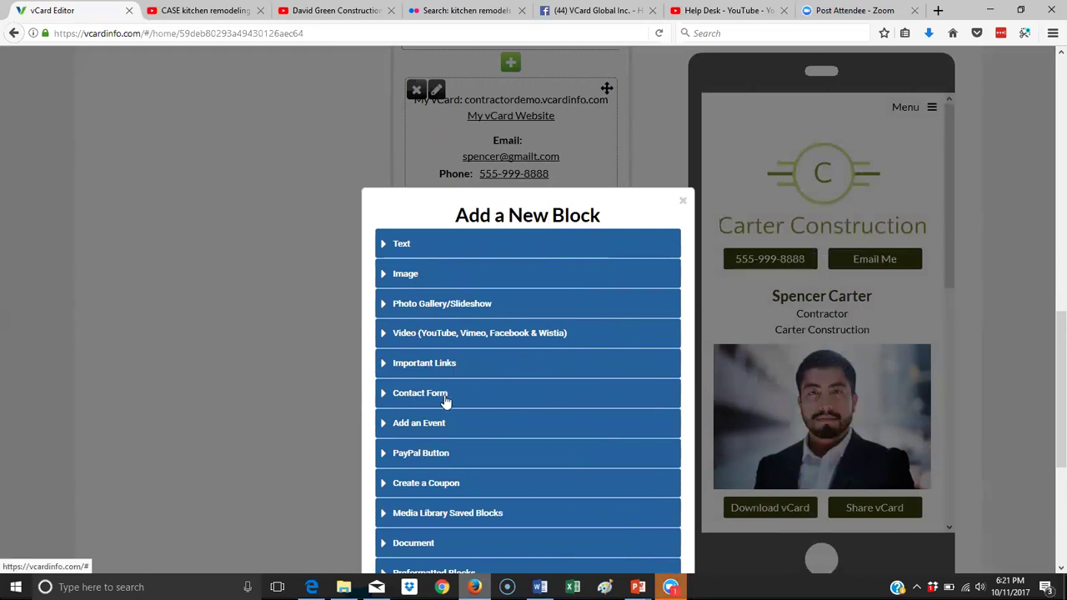
pyautogui.click(476, 342)
pyautogui.scroll(-3, 592, 374)
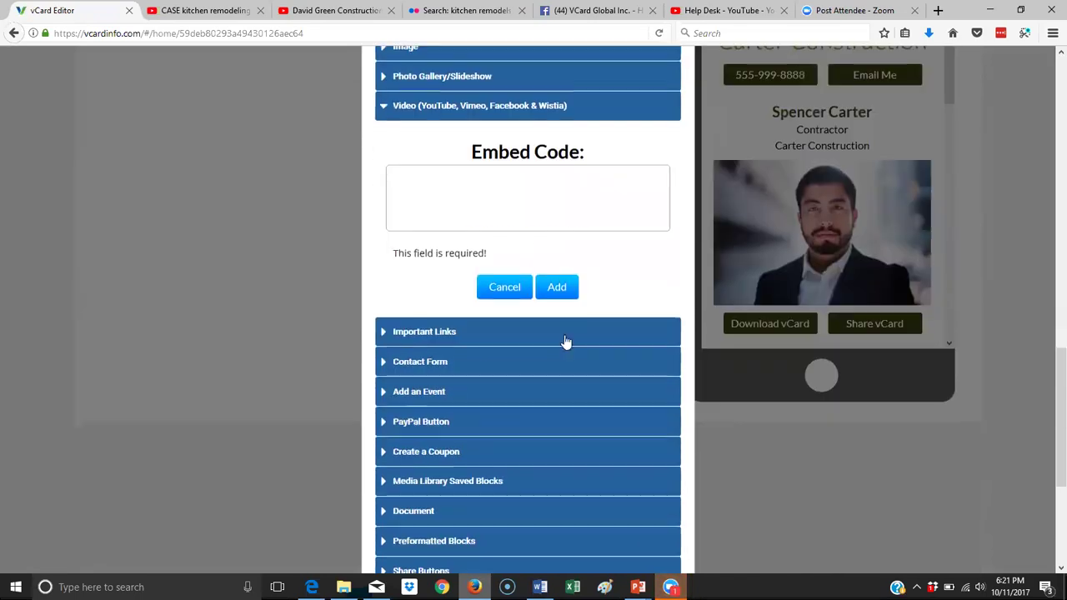
# Paste the YouTube embed code into Embed Code and add the video block, checking the preview.
pyautogui.click(464, 200)
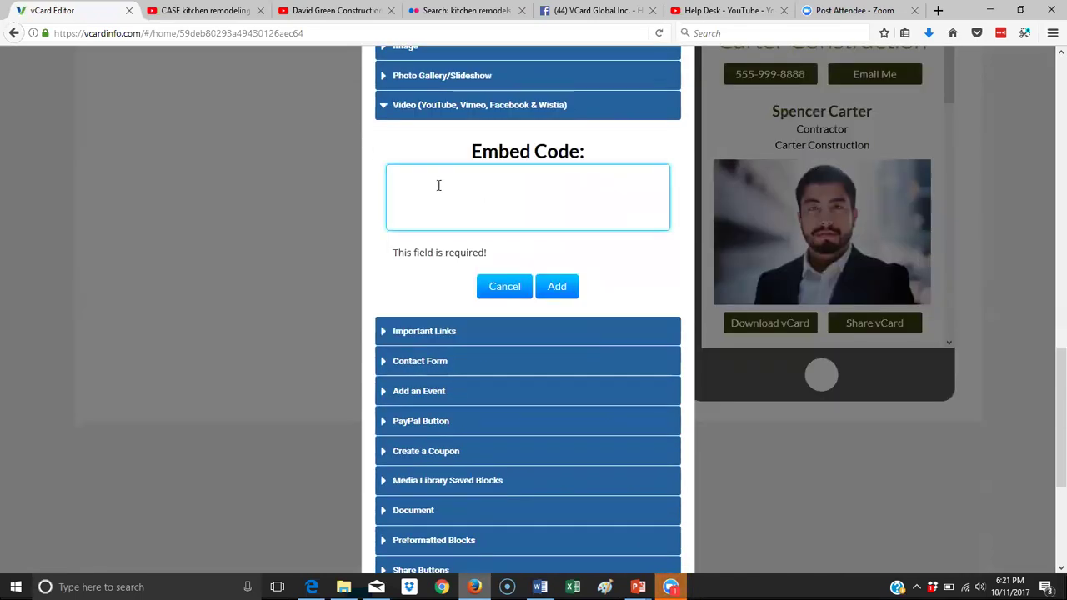
pyautogui.rightClick(437, 184)
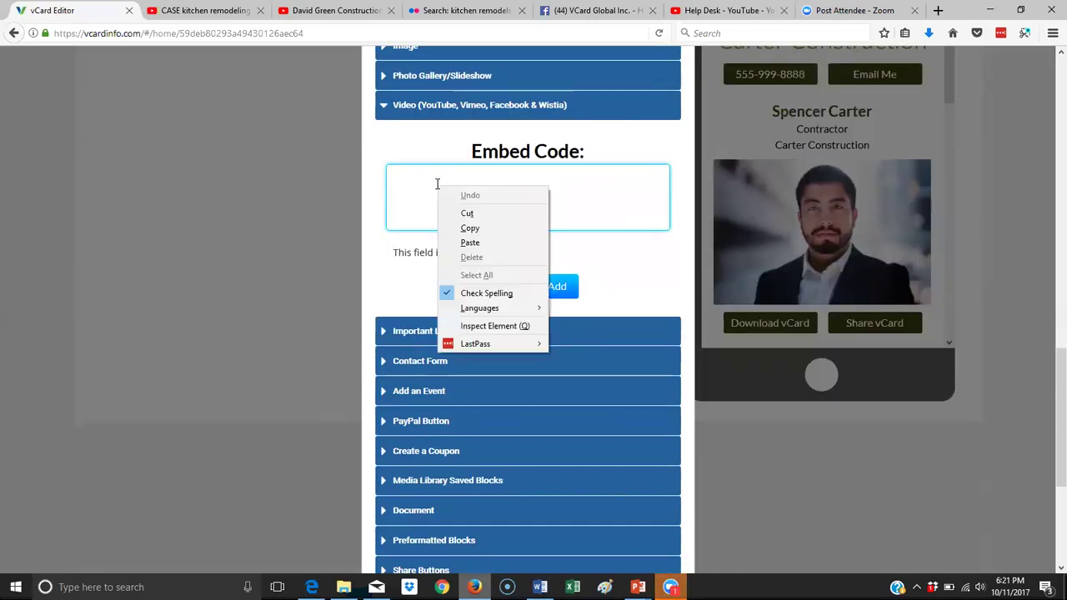
pyautogui.click(485, 243)
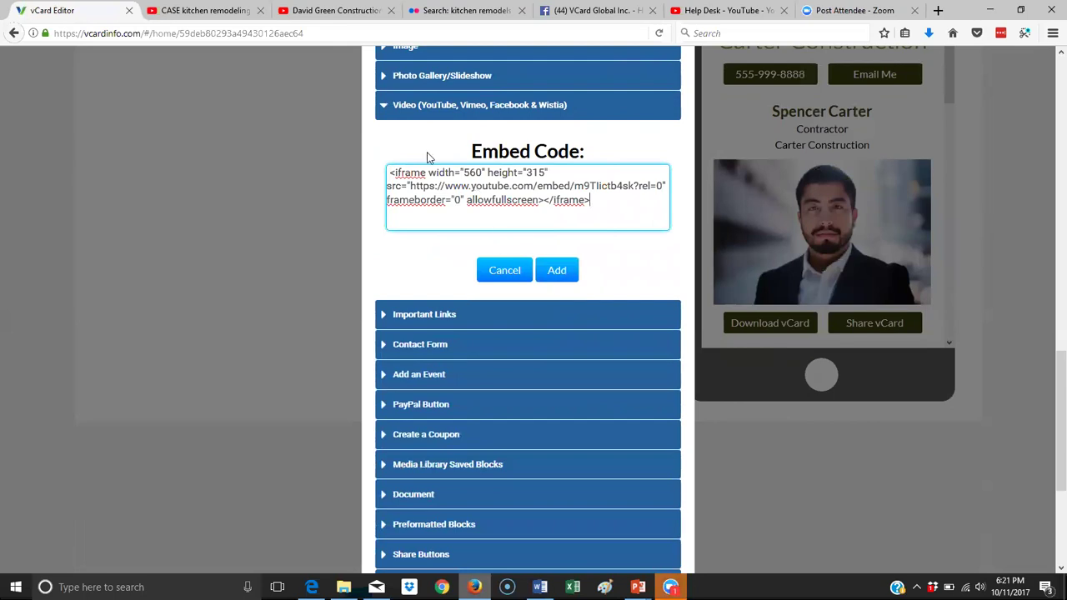
pyautogui.click(563, 271)
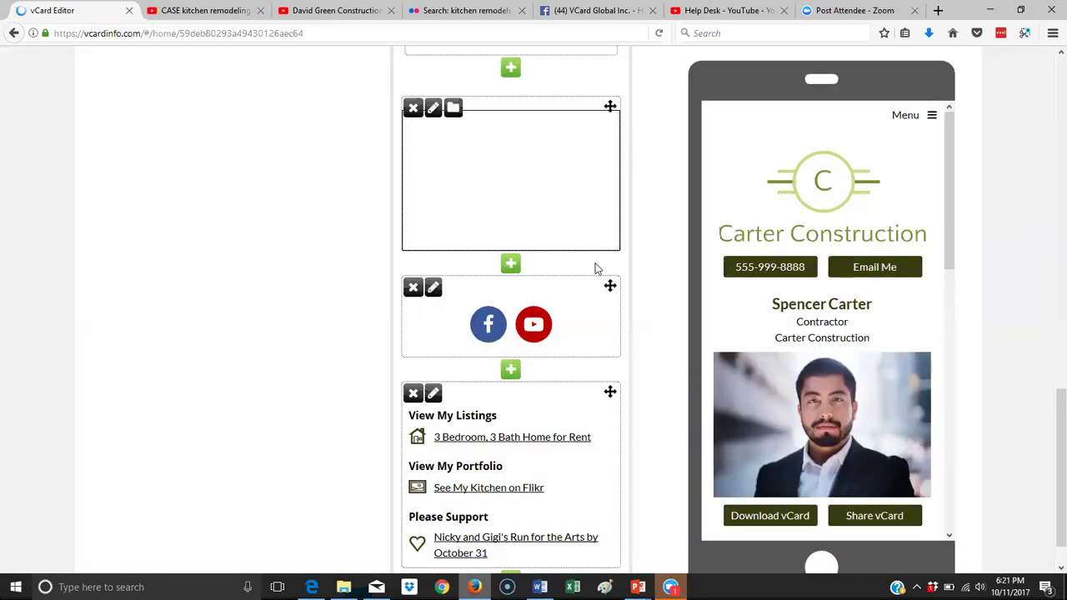
pyautogui.moveTo(953, 197); pyautogui.dragTo(950, 404)
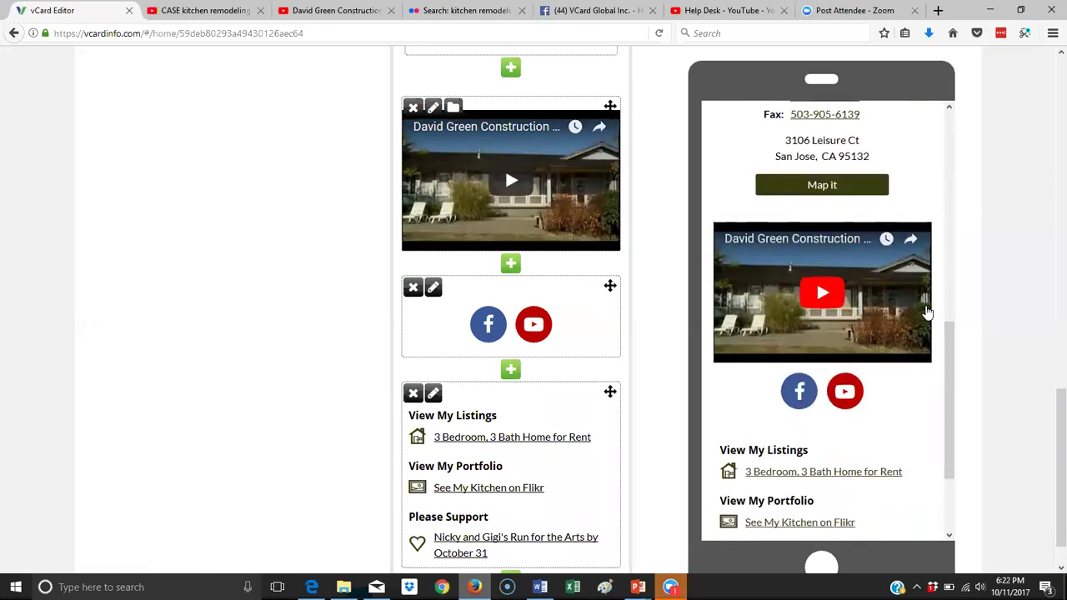
pyautogui.scroll(10, 925, 305)
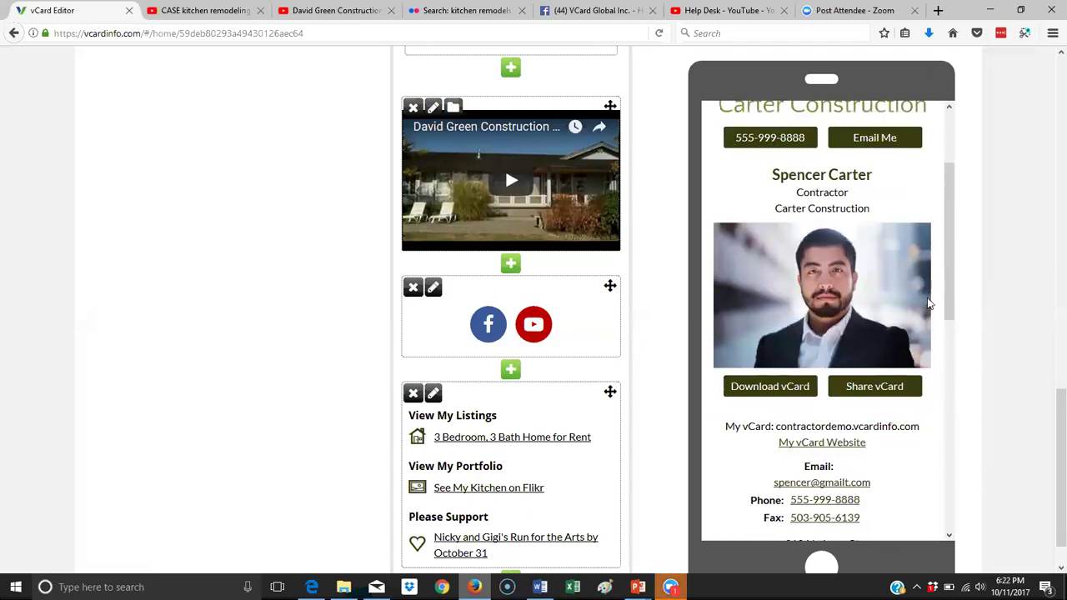
pyautogui.scroll(-8, 930, 304)
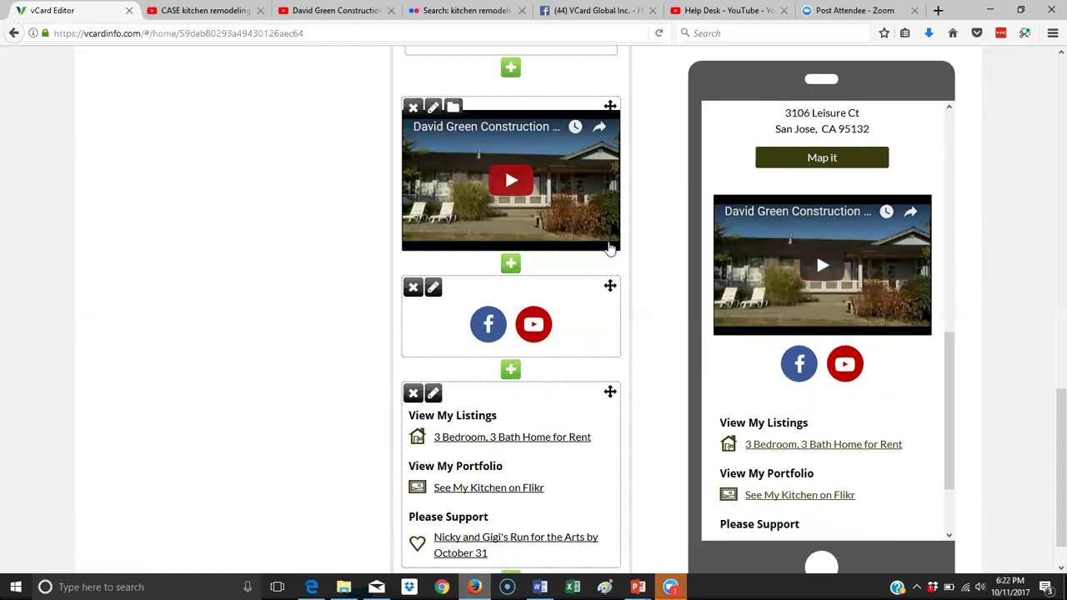
pyautogui.scroll(-1, 609, 245)
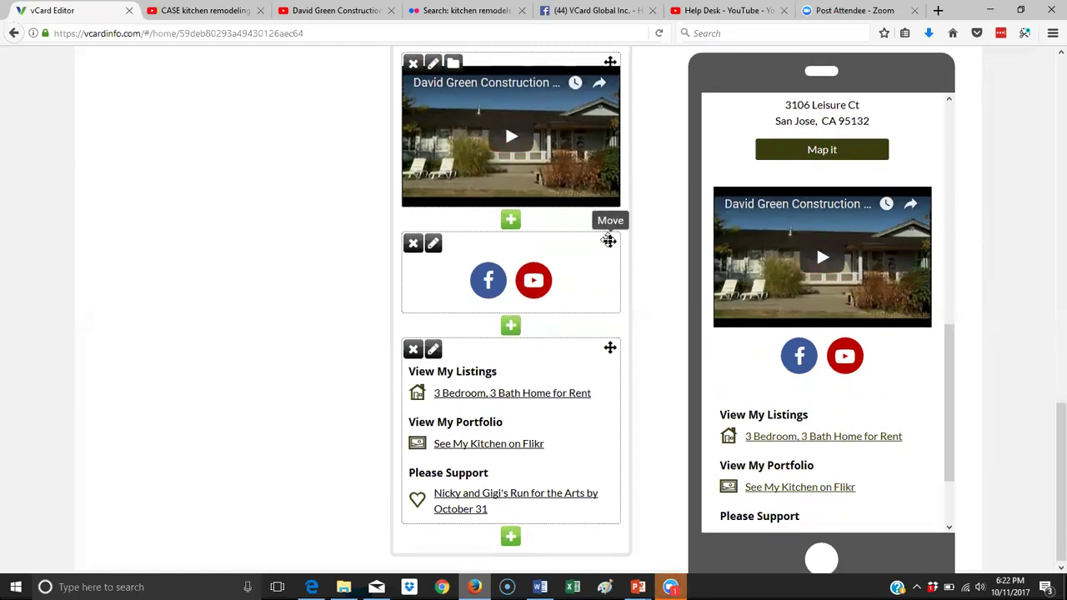
pyautogui.scroll(10, 609, 244)
pyautogui.scroll(5, 609, 241)
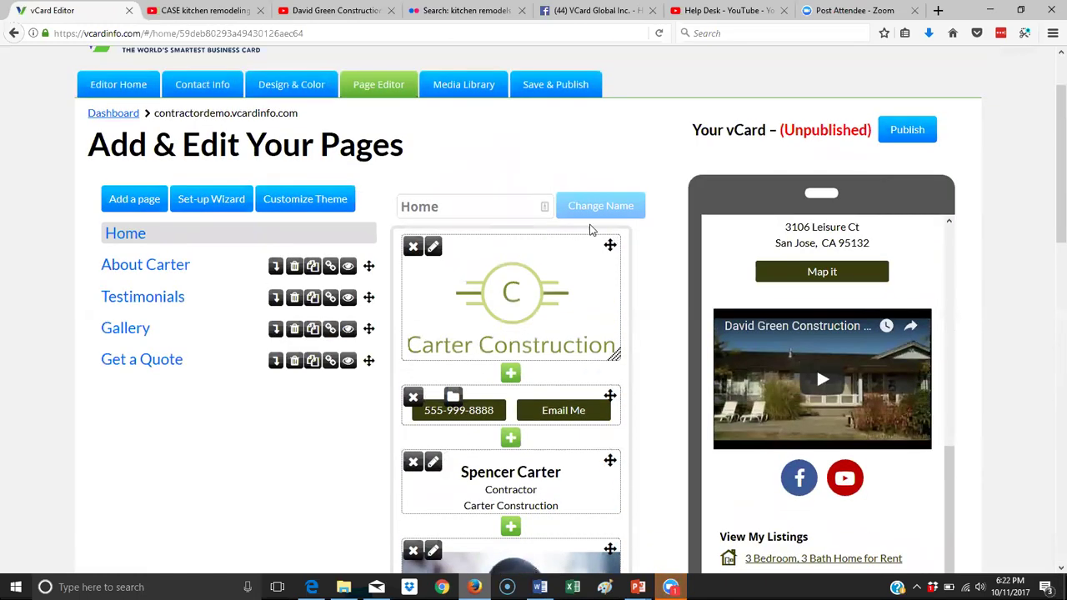
# Open the About Carter page and start a new Text block below the phone and email buttons.
pyautogui.click(141, 265)
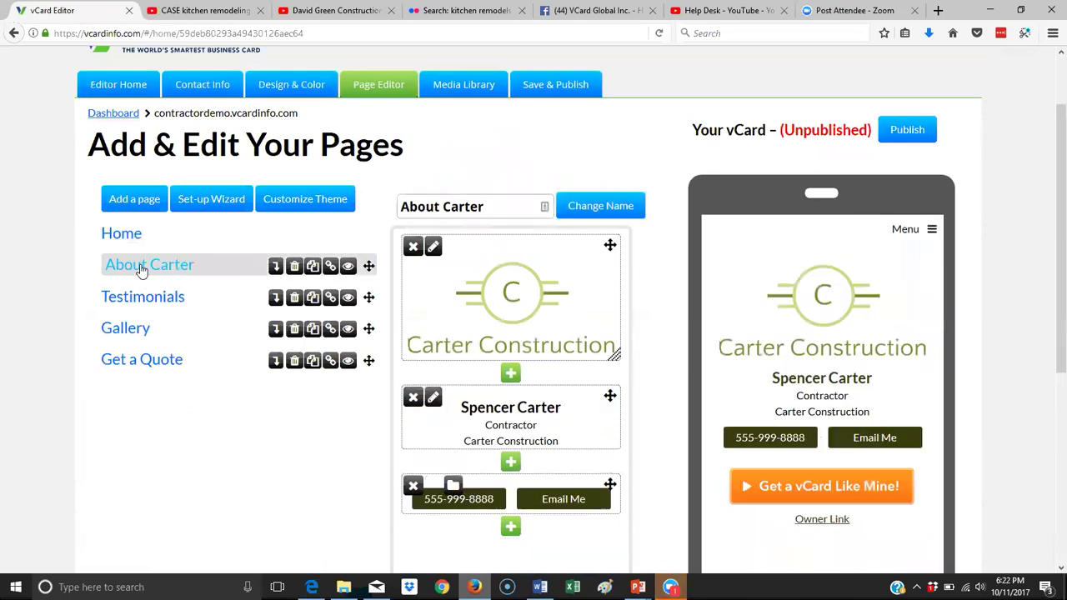
pyautogui.scroll(-4, 381, 307)
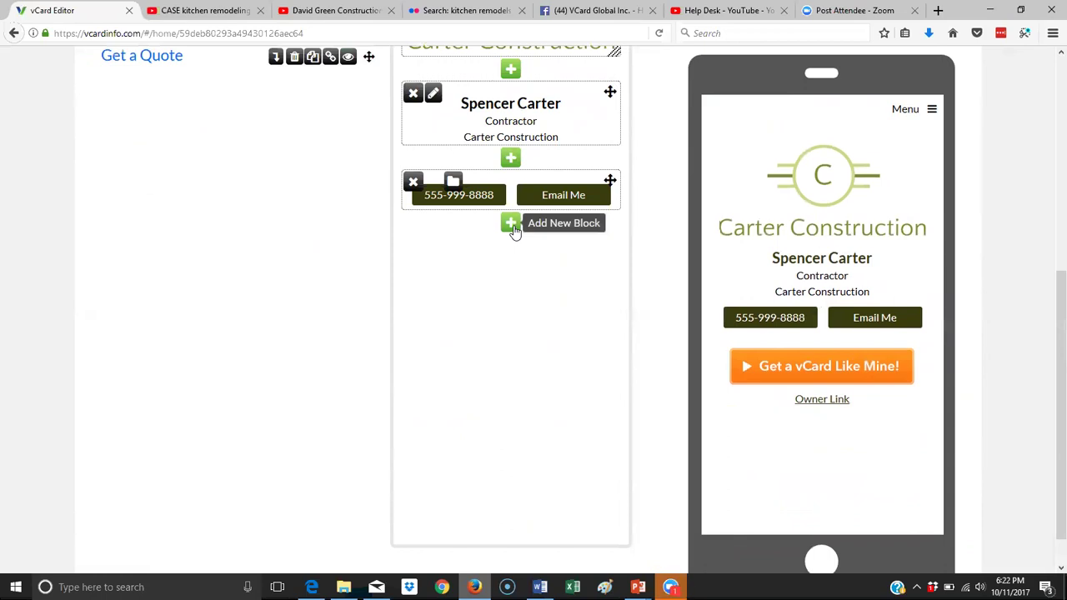
pyautogui.click(511, 225)
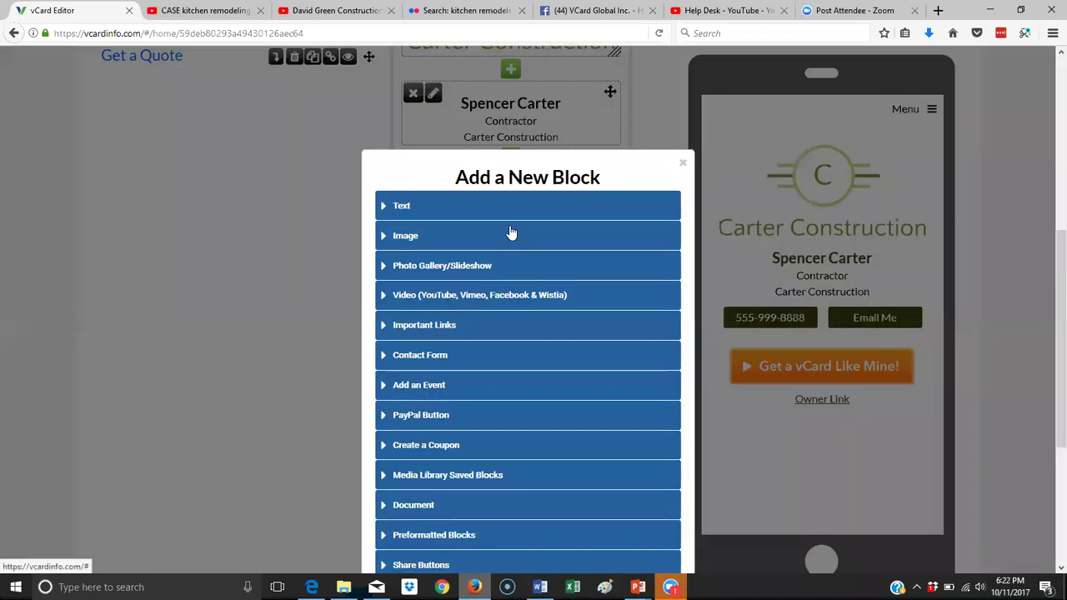
pyautogui.click(394, 208)
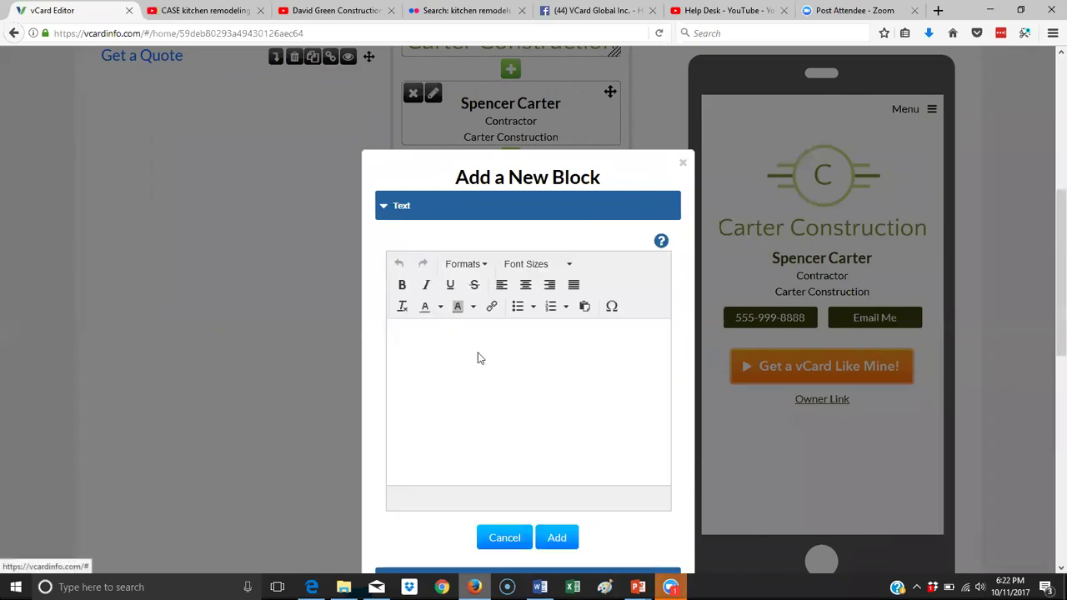
pyautogui.moveTo(539, 586)
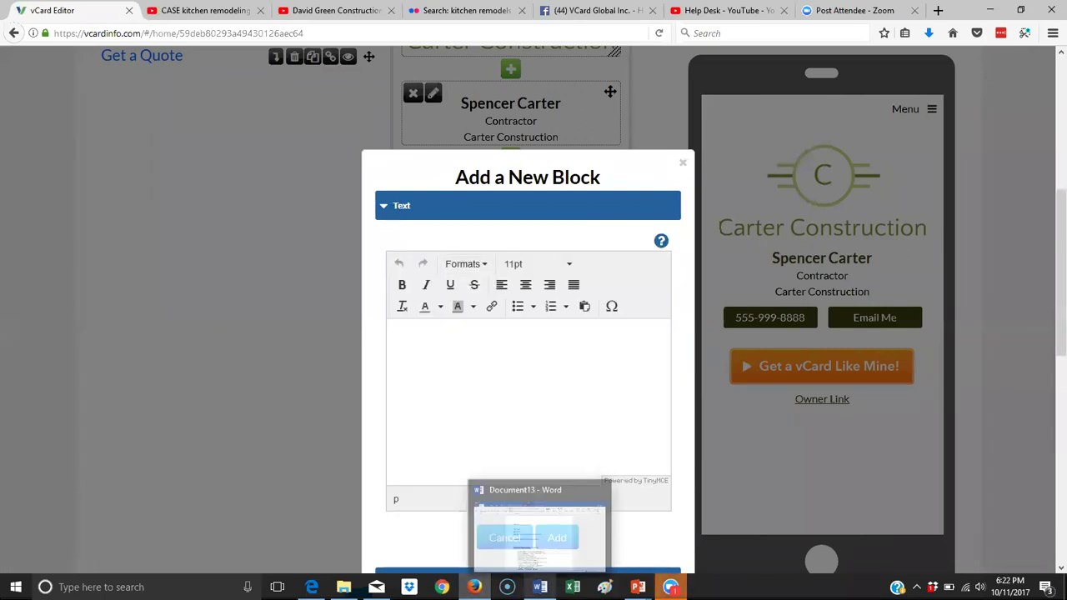
pyautogui.click(539, 529)
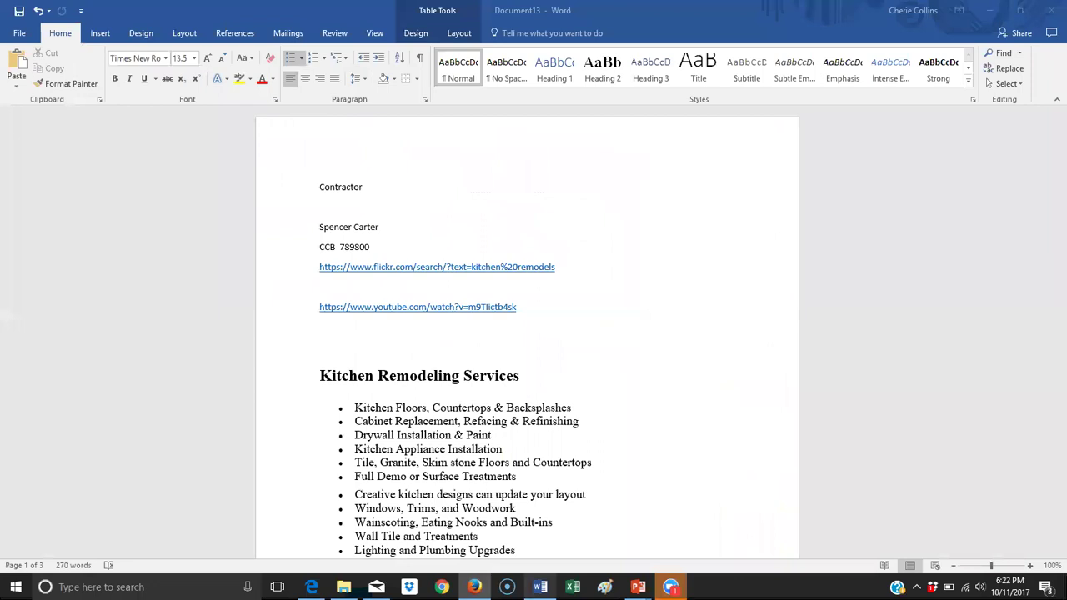
pyautogui.scroll(-10, 615, 395)
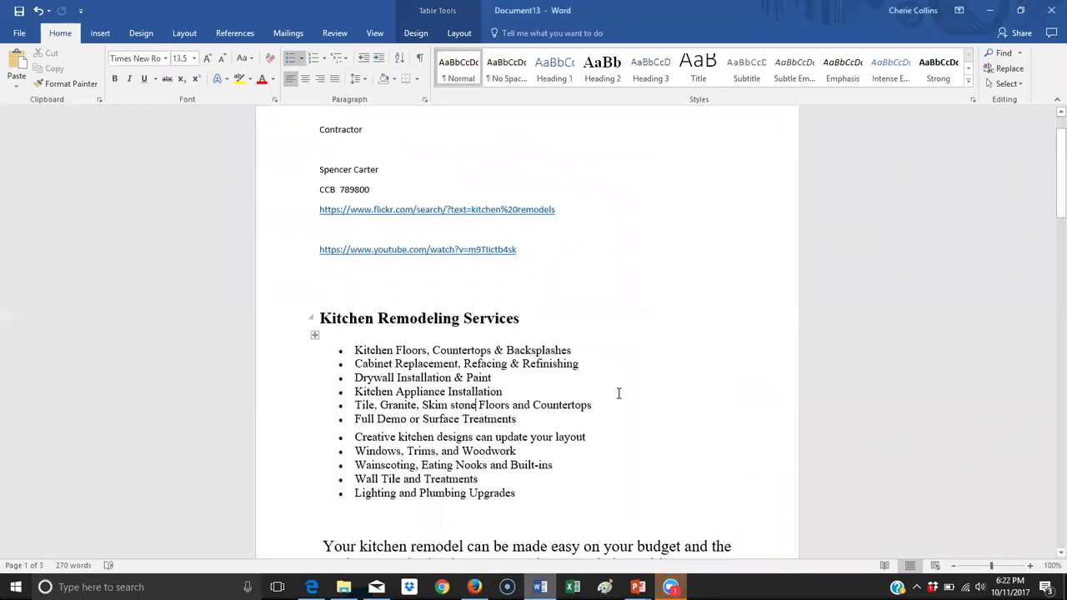
pyautogui.scroll(-10, 619, 398)
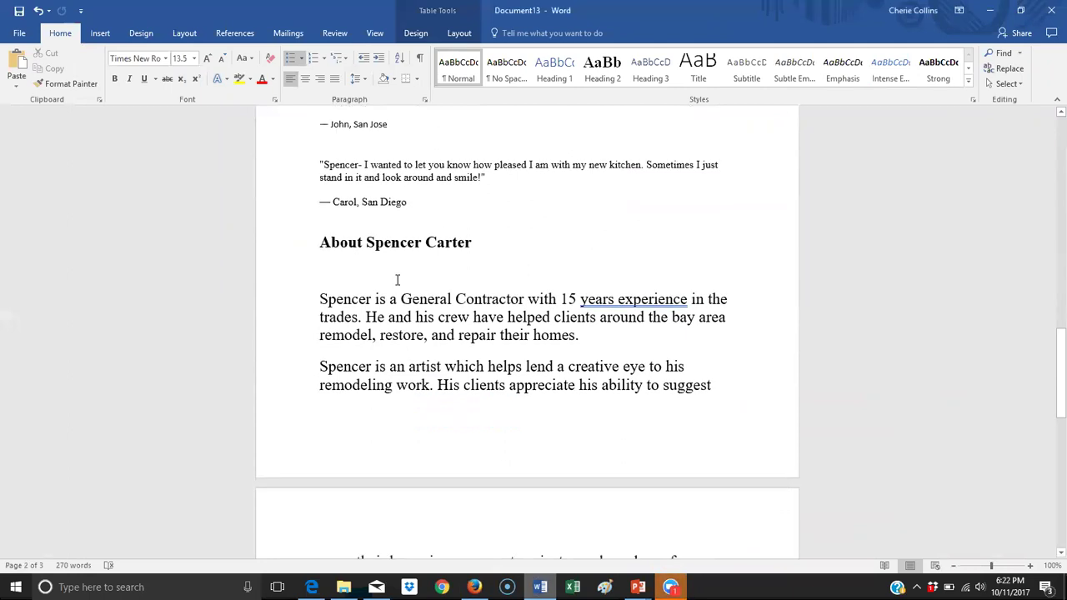
pyautogui.moveTo(317, 250); pyautogui.dragTo(653, 510)
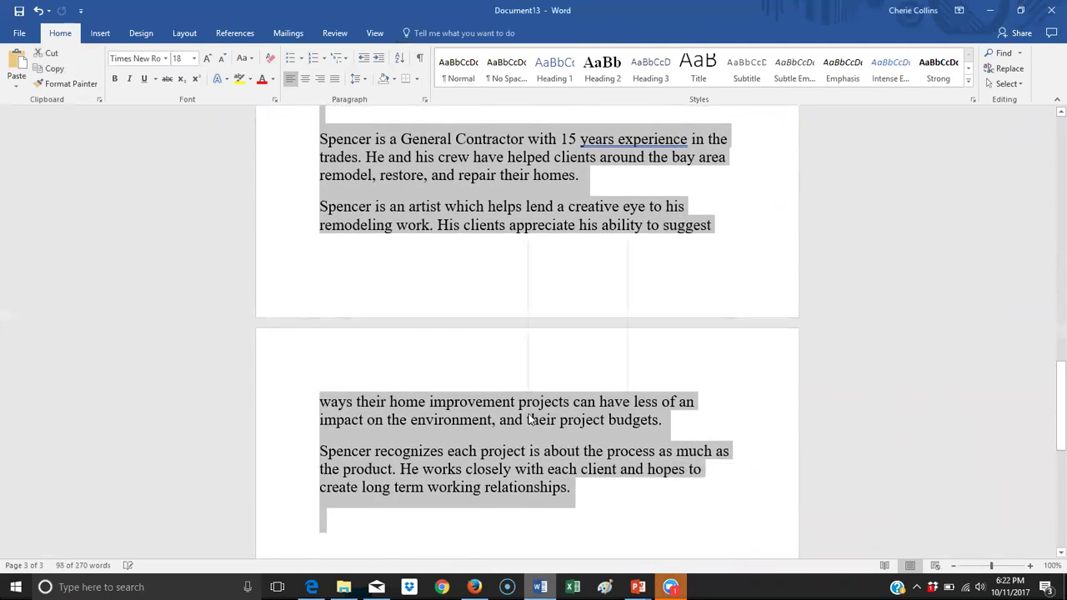
pyautogui.rightClick(529, 416)
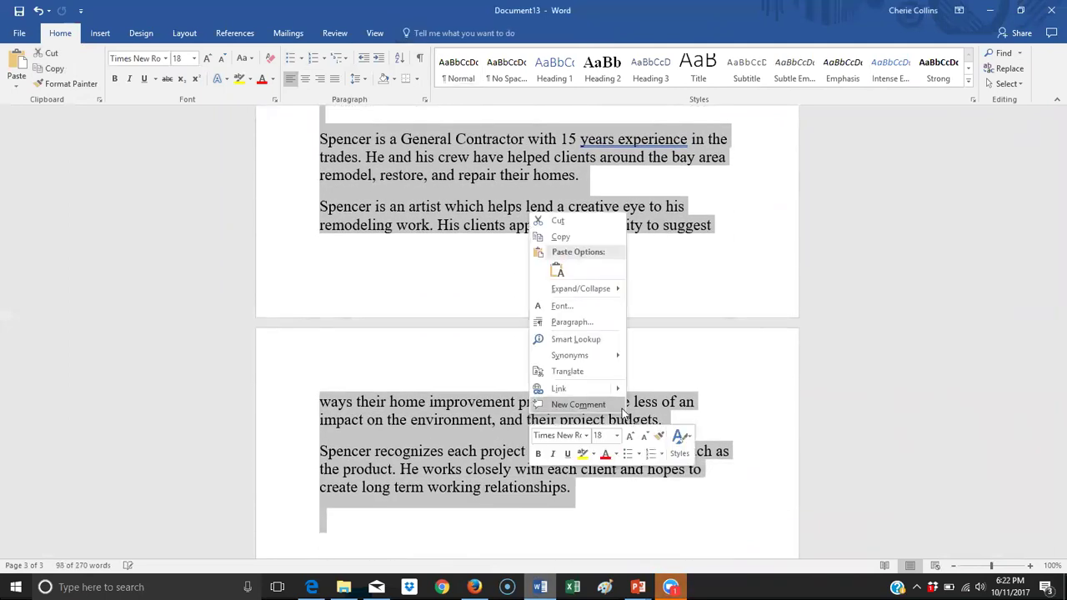
pyautogui.click(583, 236)
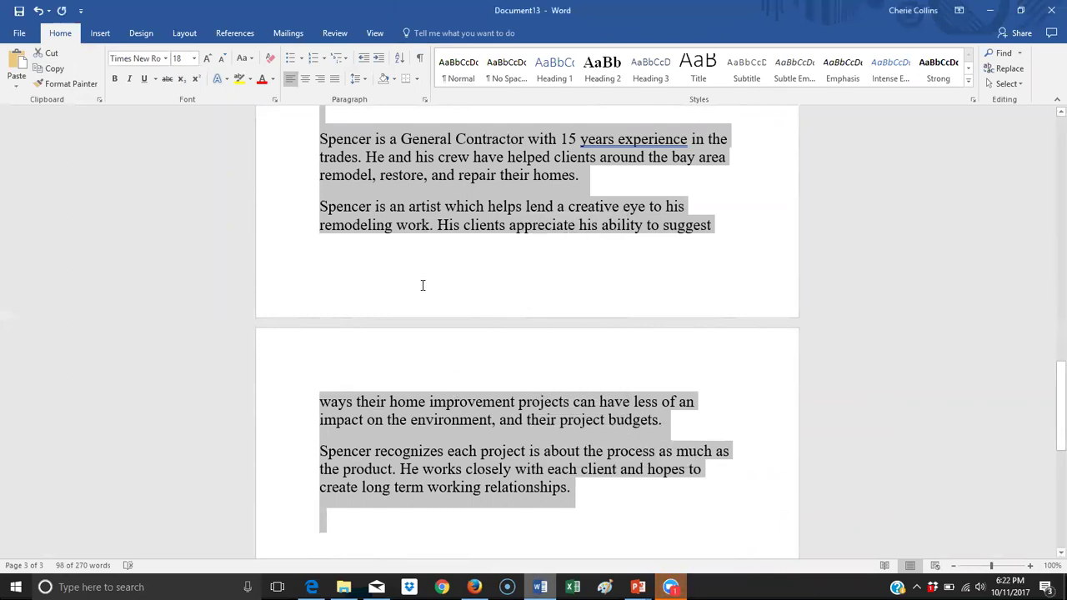
pyautogui.hotkey('alt', 'Tab')
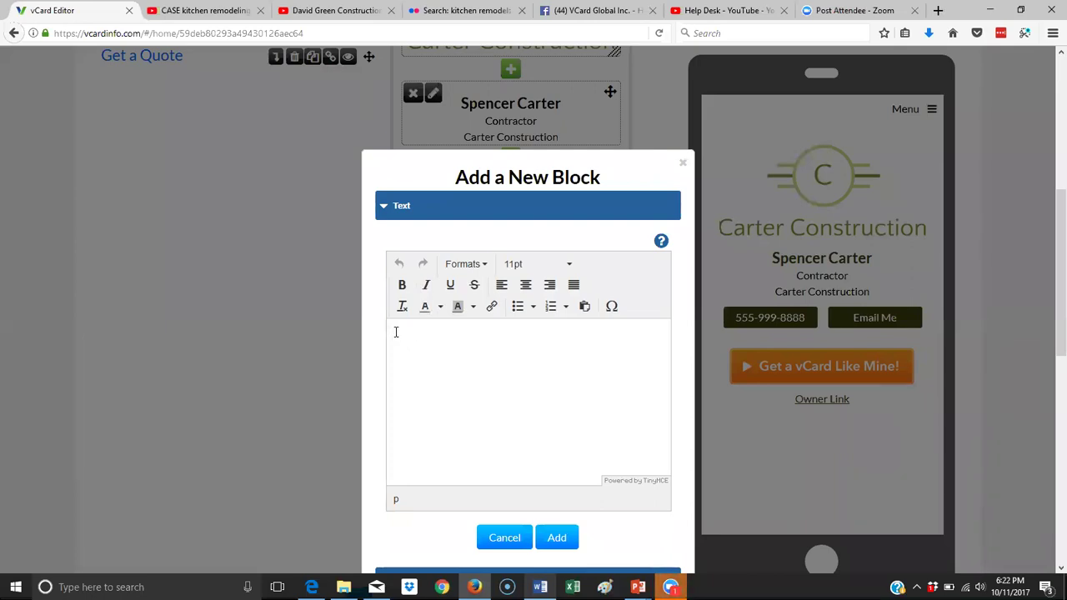
# Paste the bio, remove the blank lines under the heading and at the end, and add the block.
pyautogui.rightClick(396, 332)
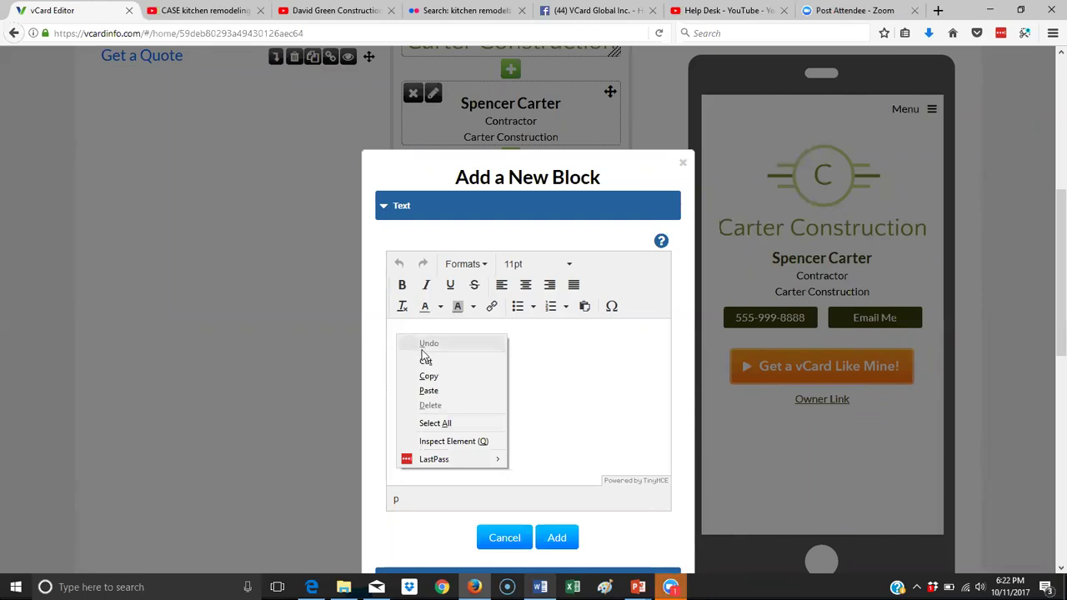
pyautogui.click(428, 391)
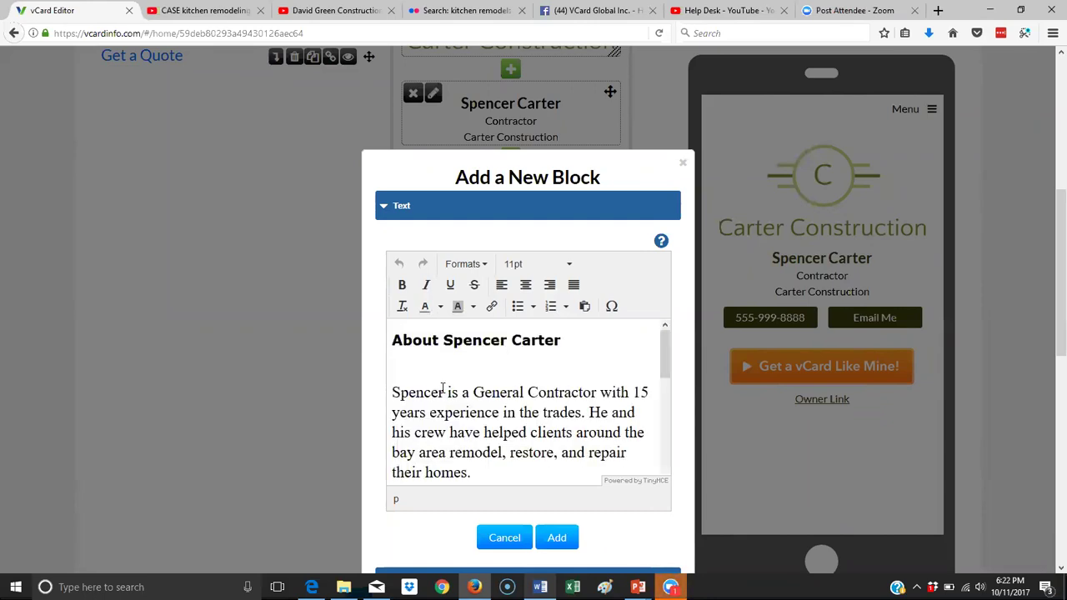
pyautogui.click(461, 371)
pyautogui.press('Delete')
pyautogui.scroll(-5, 532, 380)
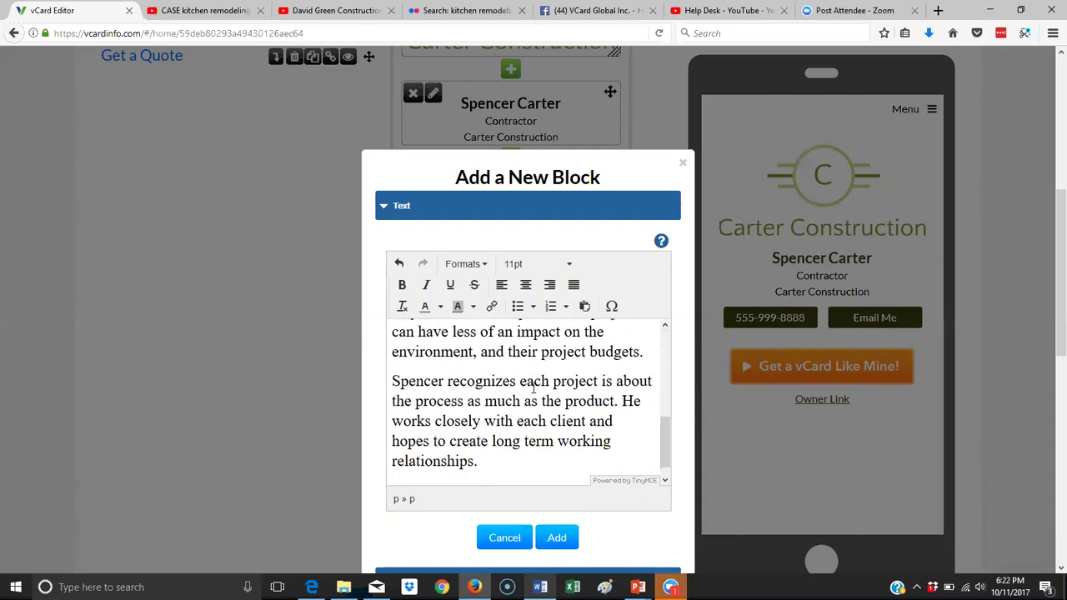
pyautogui.click(490, 474)
pyautogui.press('BackSpace')
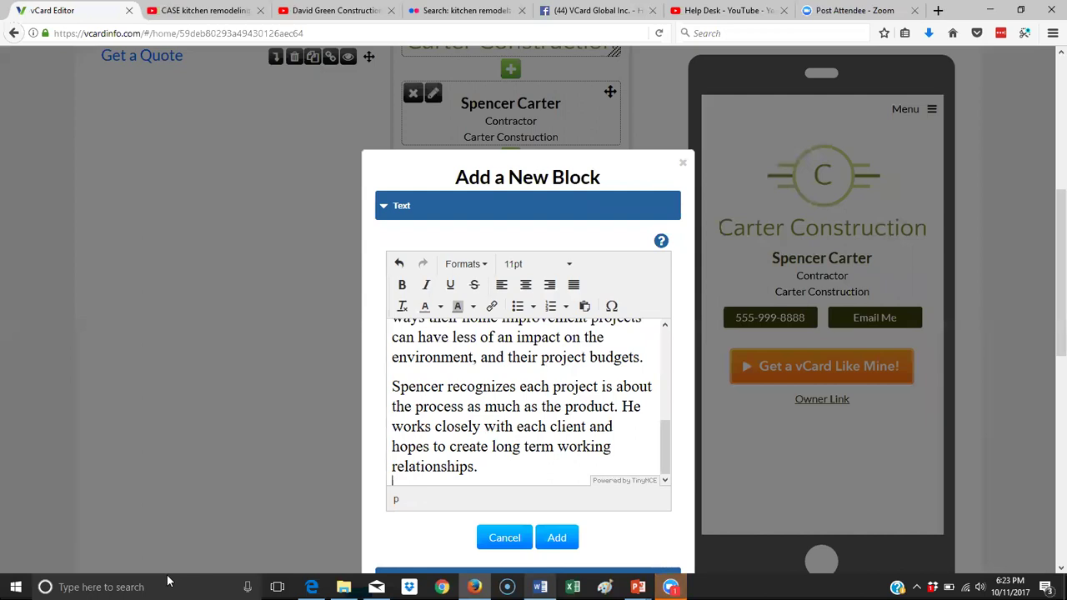
pyautogui.press('BackSpace')
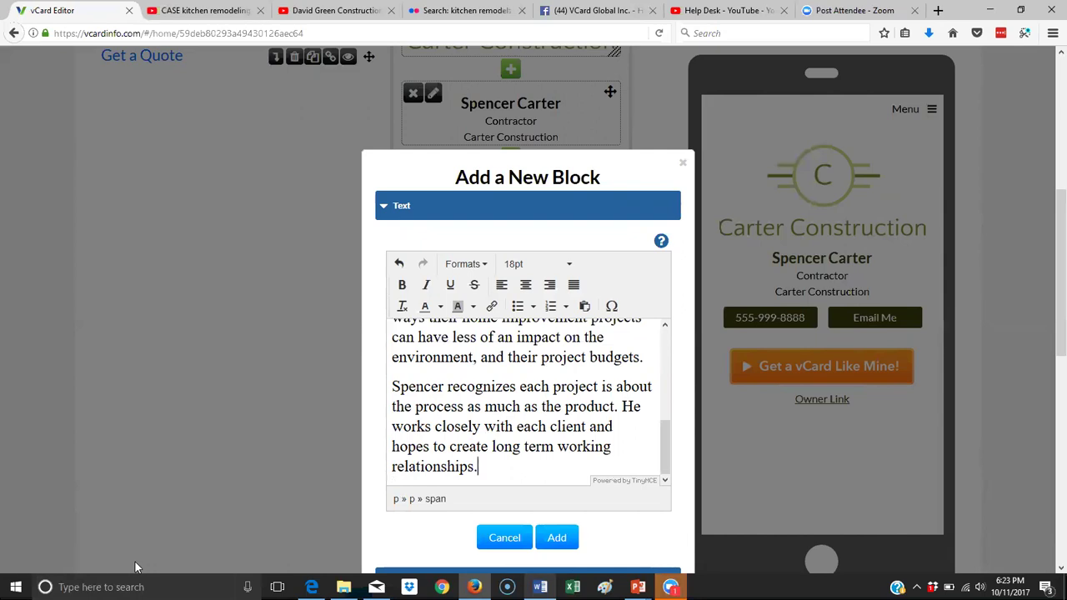
pyautogui.scroll(10, 556, 407)
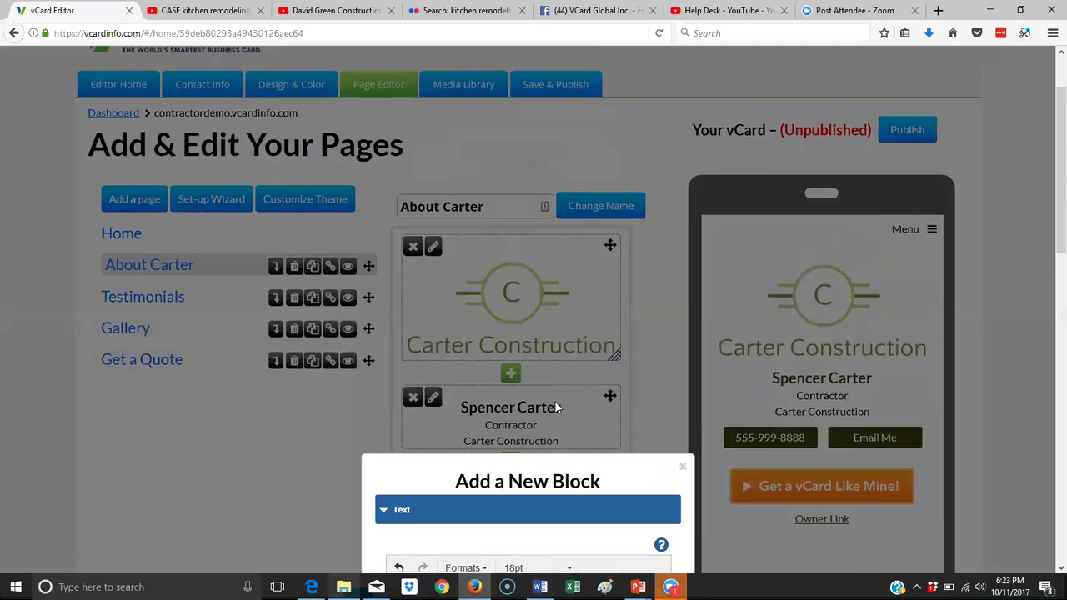
pyautogui.scroll(-5, 556, 407)
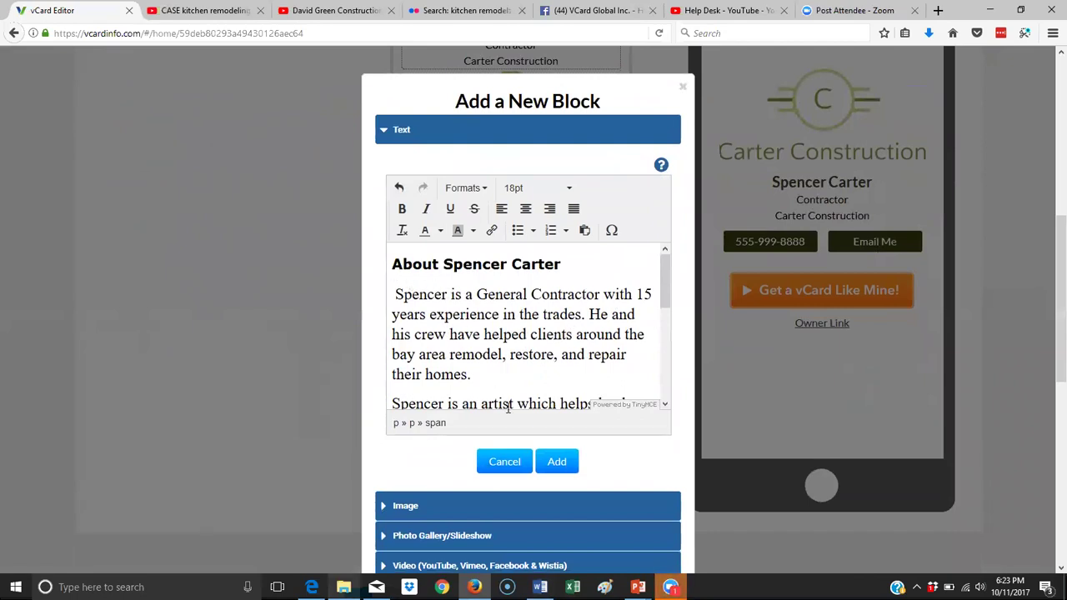
pyautogui.click(565, 463)
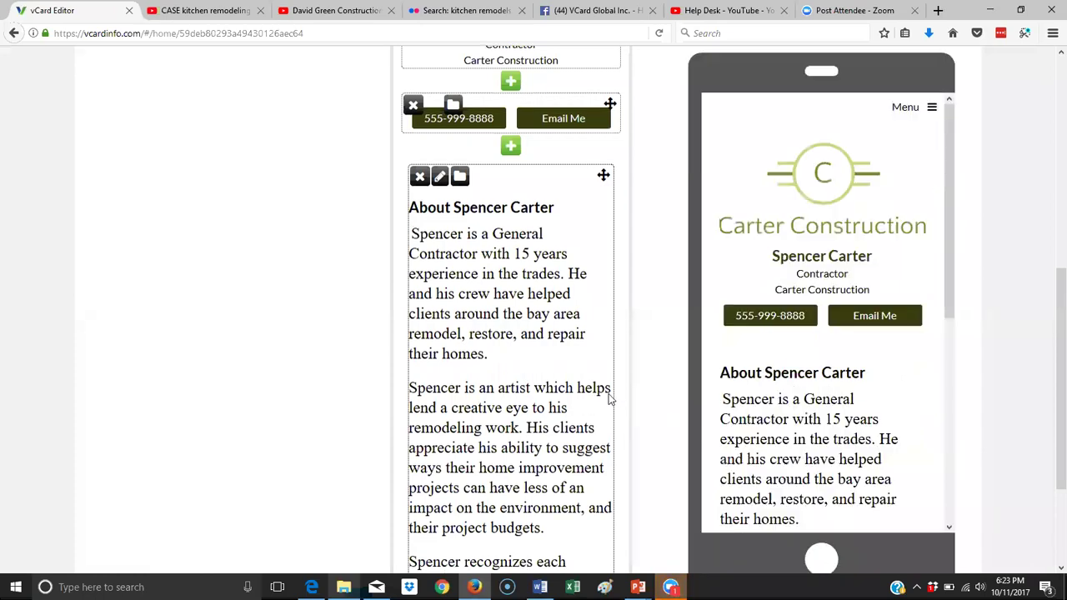
pyautogui.scroll(-2, 608, 398)
pyautogui.scroll(3, 558, 400)
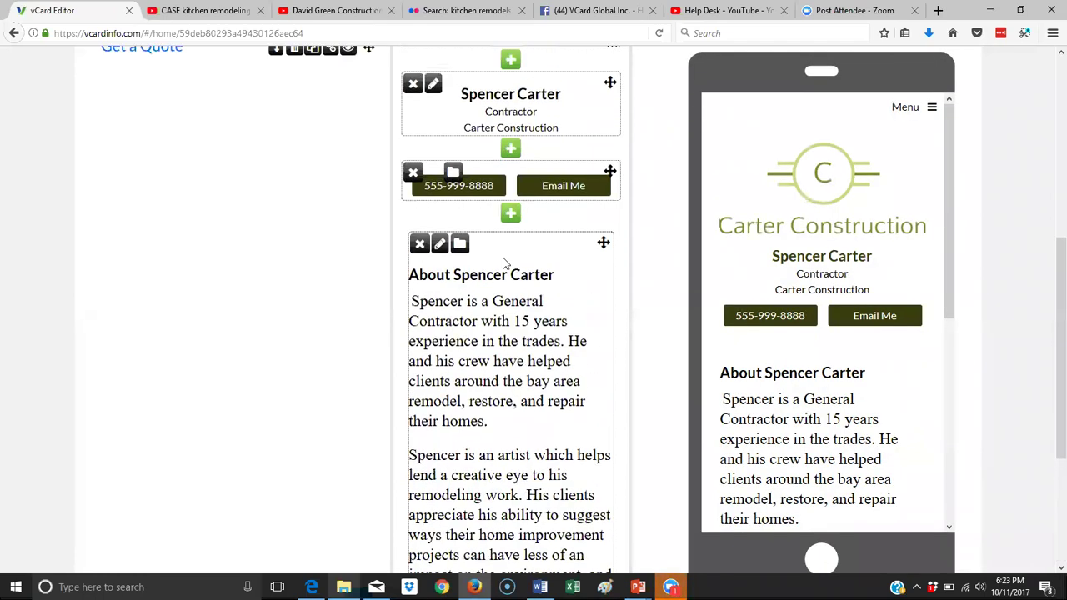
pyautogui.click(439, 244)
pyautogui.moveTo(403, 259); pyautogui.dragTo(590, 471)
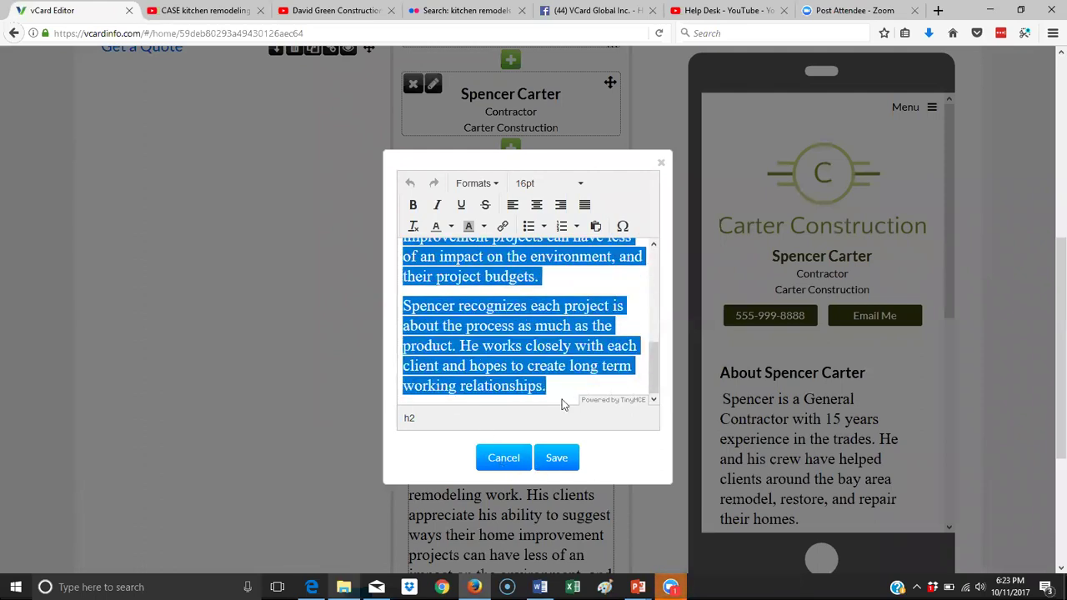
pyautogui.click(414, 229)
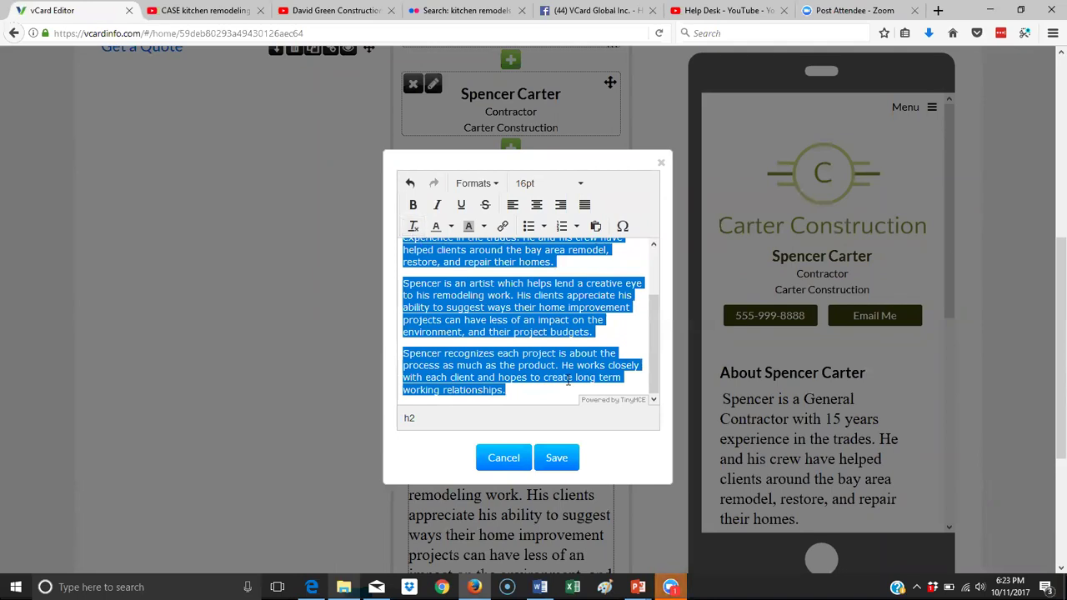
pyautogui.scroll(2, 520, 349)
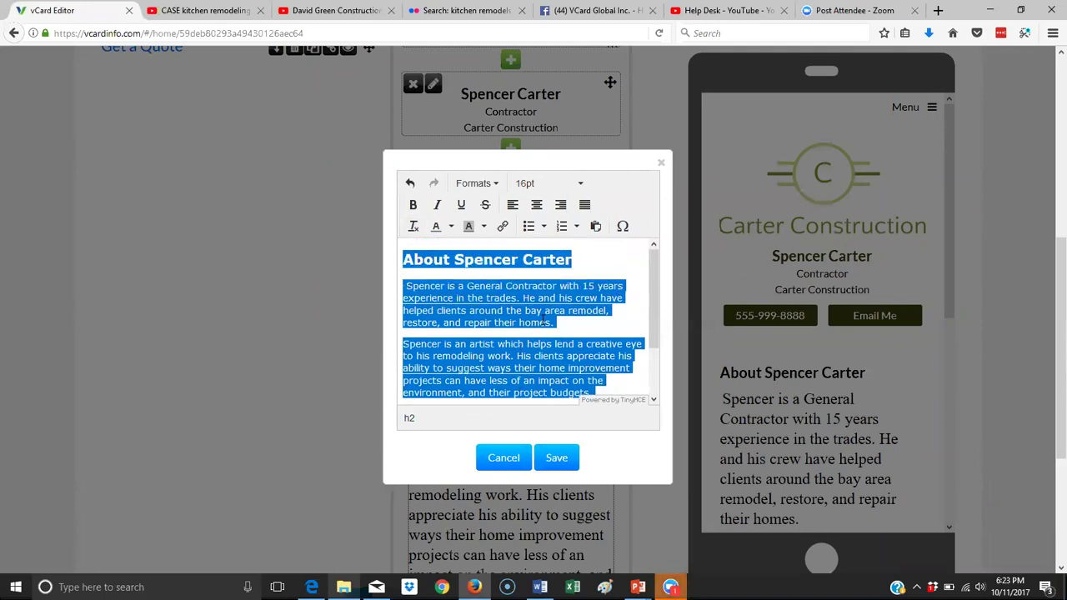
pyautogui.click(543, 320)
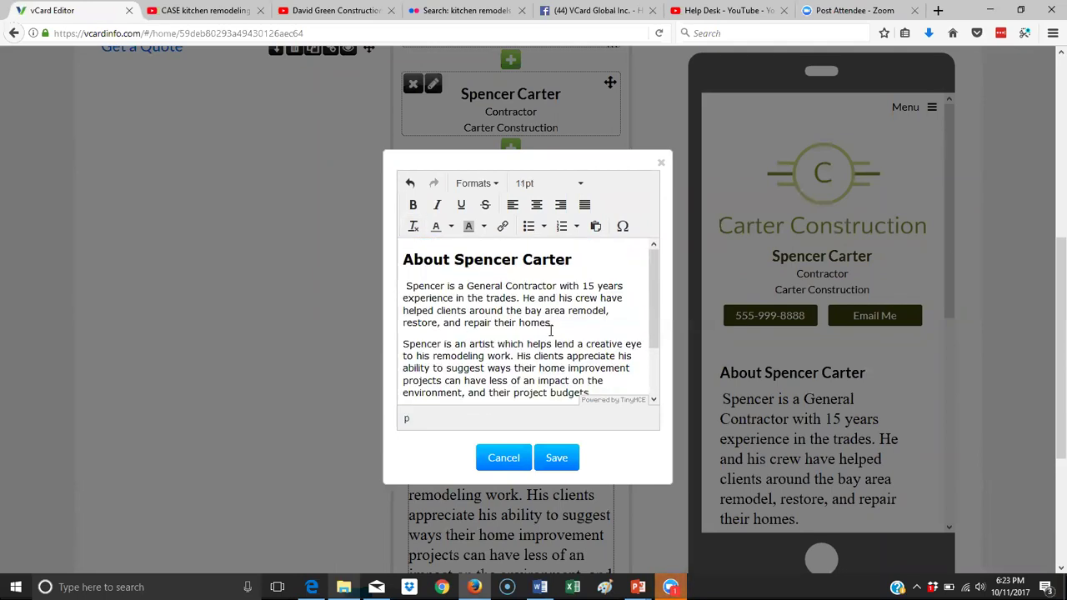
pyautogui.click(556, 458)
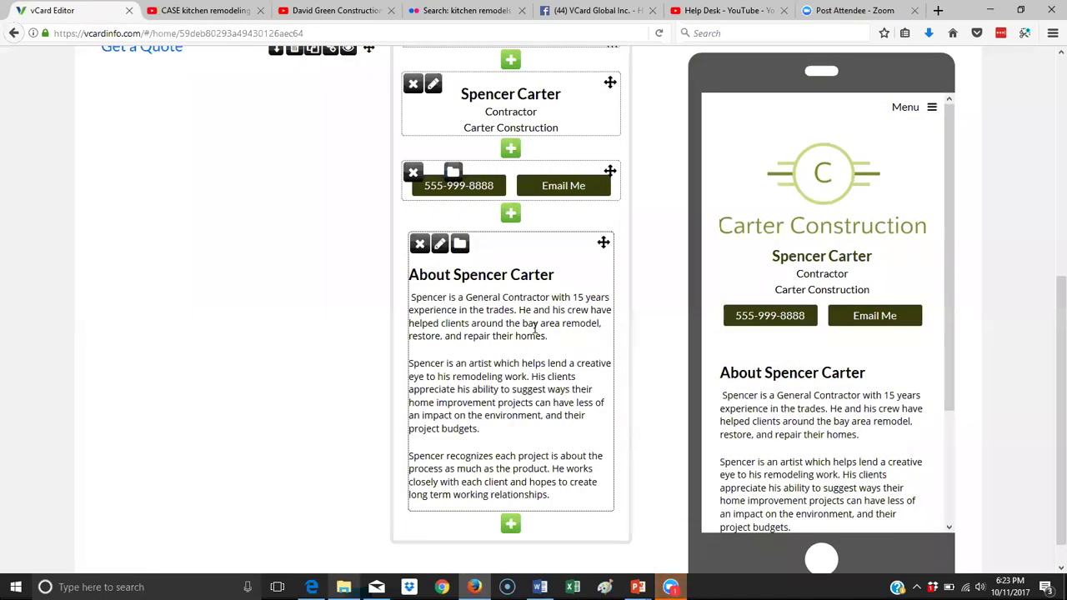
# Reopen the About block, clear formatting from the bio text once more, and save.
pyautogui.scroll(-1, 534, 328)
pyautogui.scroll(-4, 822, 367)
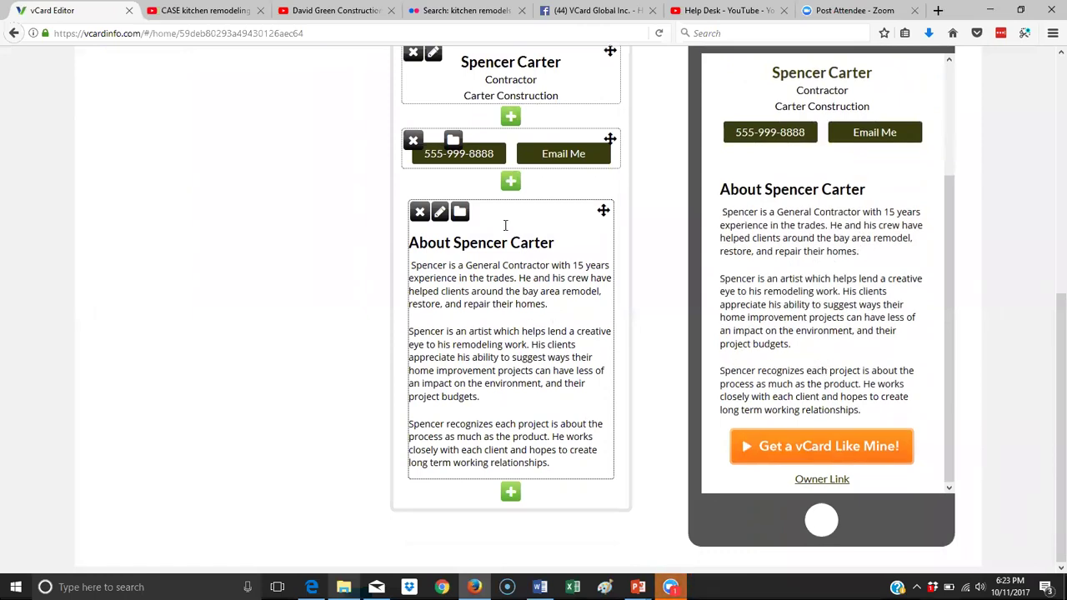
pyautogui.click(439, 211)
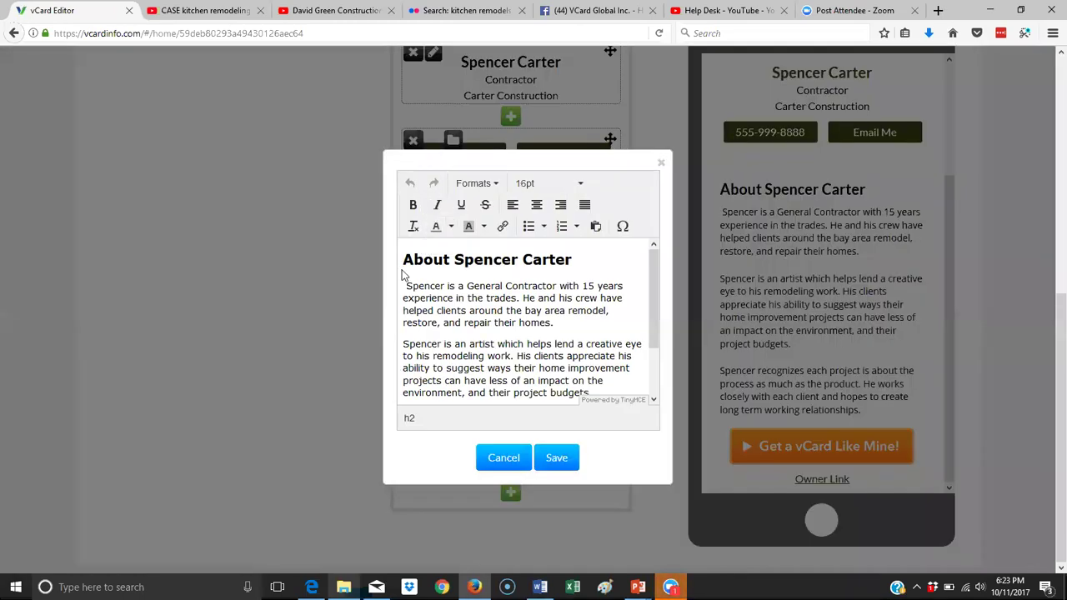
pyautogui.moveTo(404, 258); pyautogui.dragTo(534, 423)
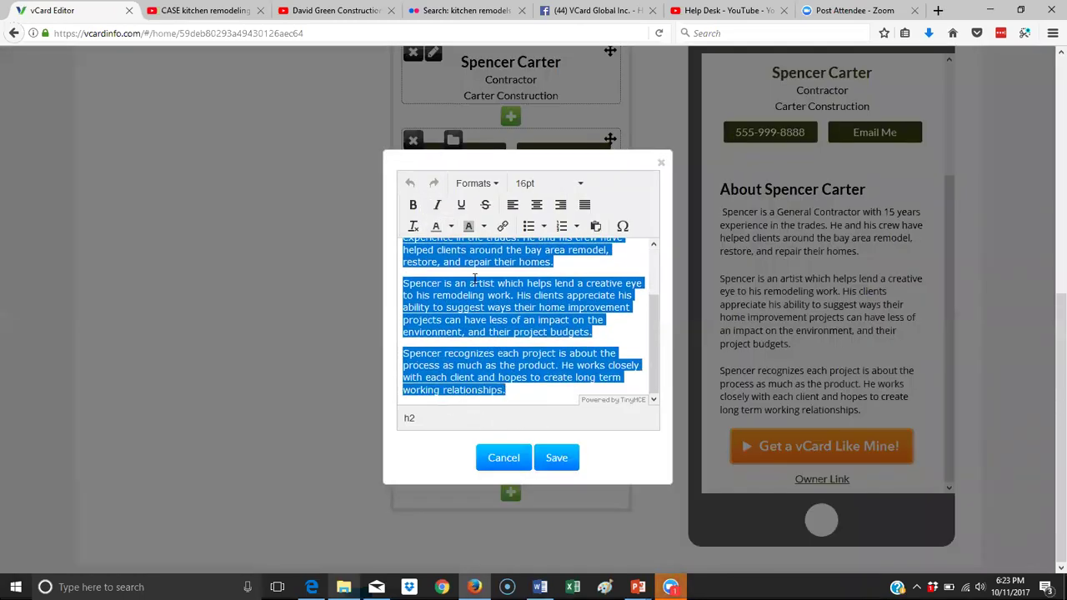
pyautogui.click(413, 231)
pyautogui.click(561, 454)
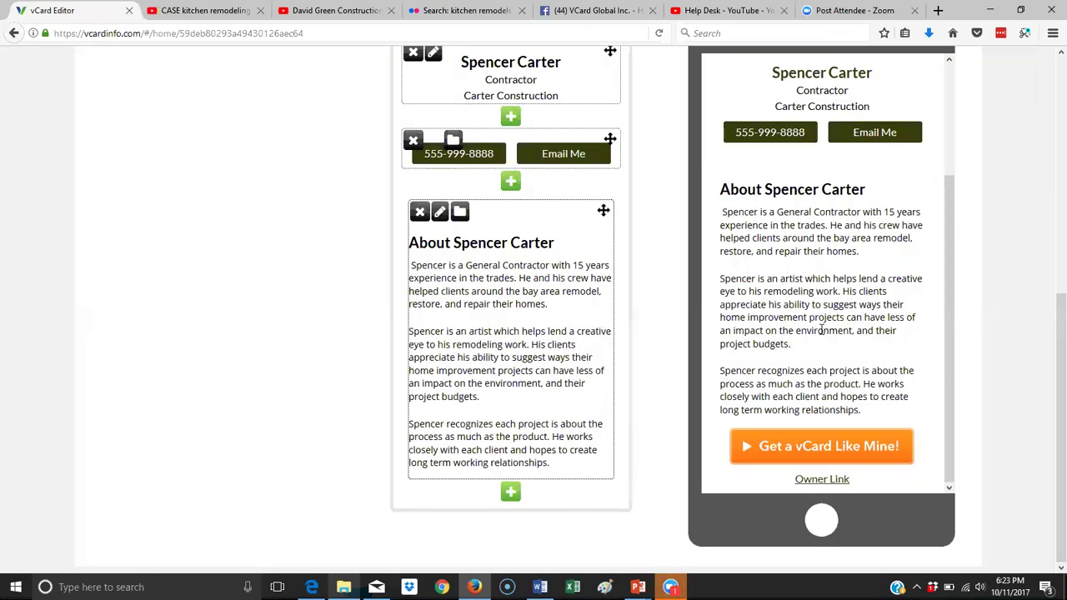
pyautogui.scroll(2, 615, 241)
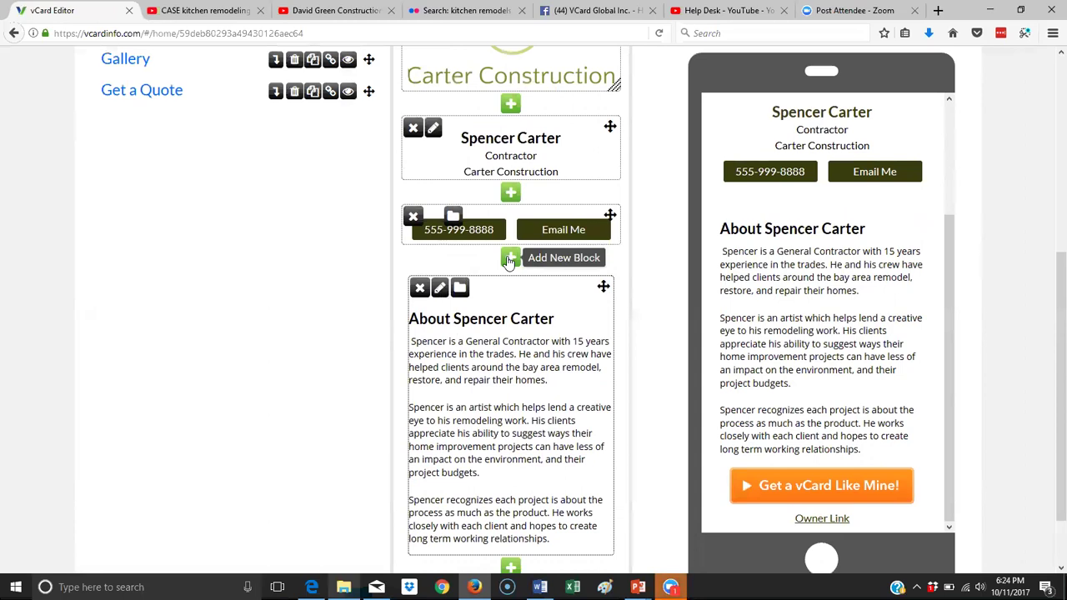
# Add an image block above the bio using the profile photo from the Media Library.
pyautogui.click(509, 260)
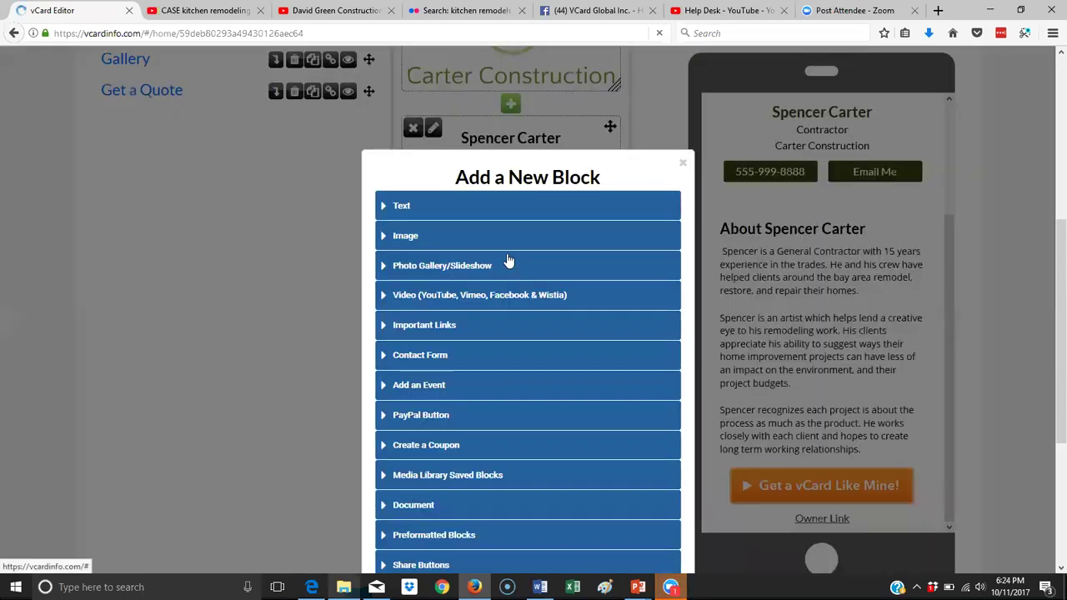
pyautogui.click(410, 239)
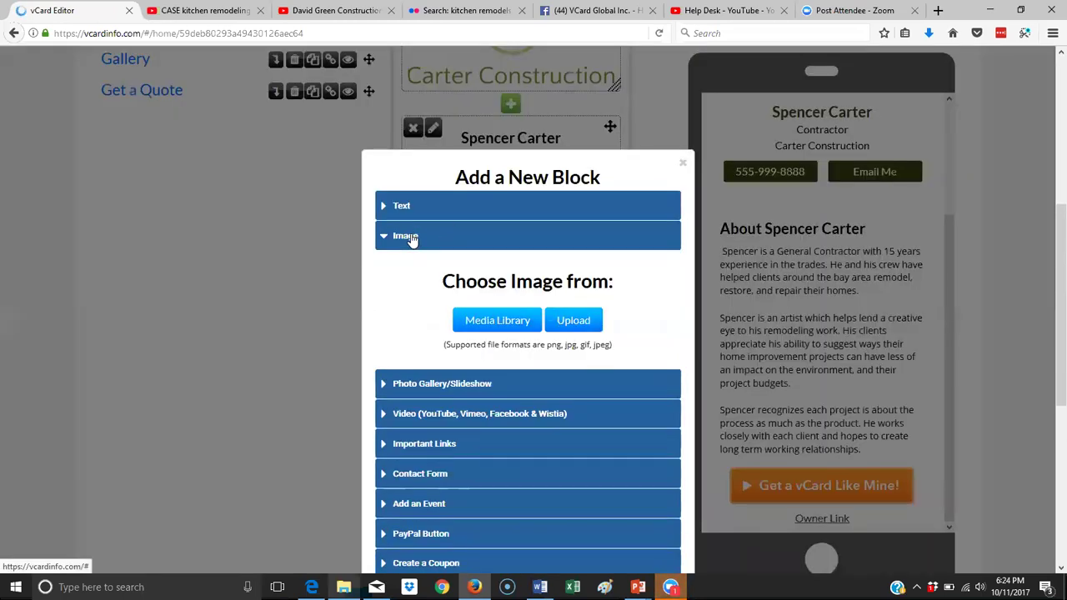
pyautogui.click(515, 324)
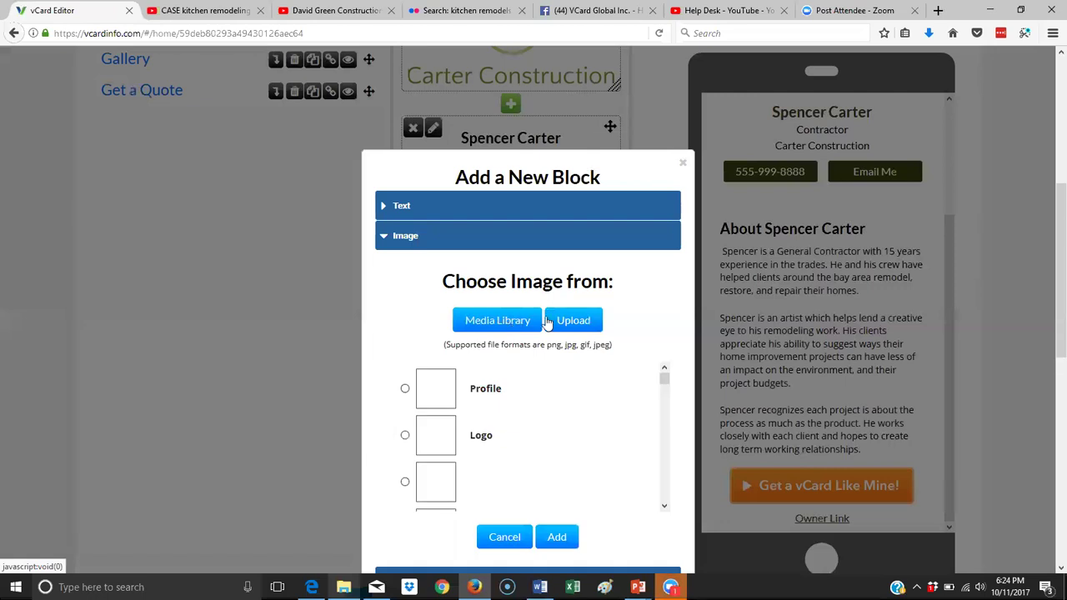
pyautogui.moveTo(666, 380); pyautogui.dragTo(662, 542)
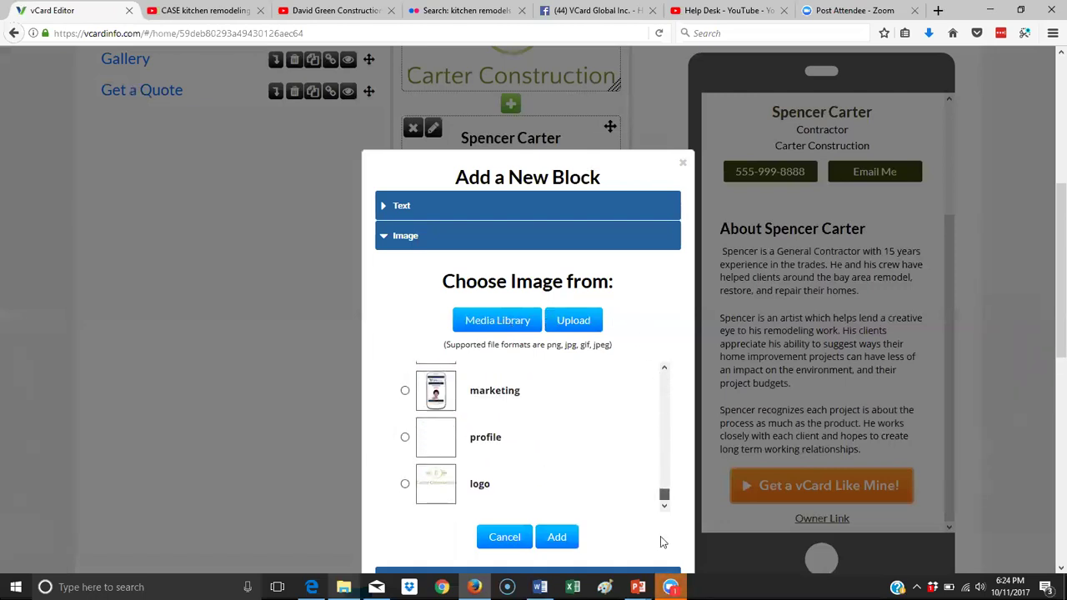
pyautogui.click(405, 437)
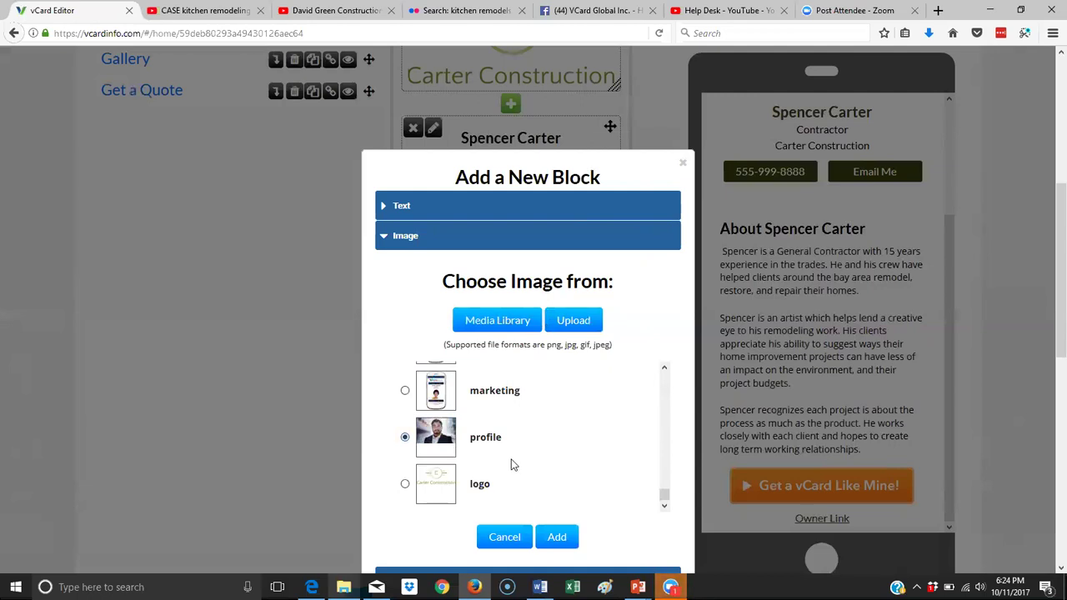
pyautogui.click(556, 537)
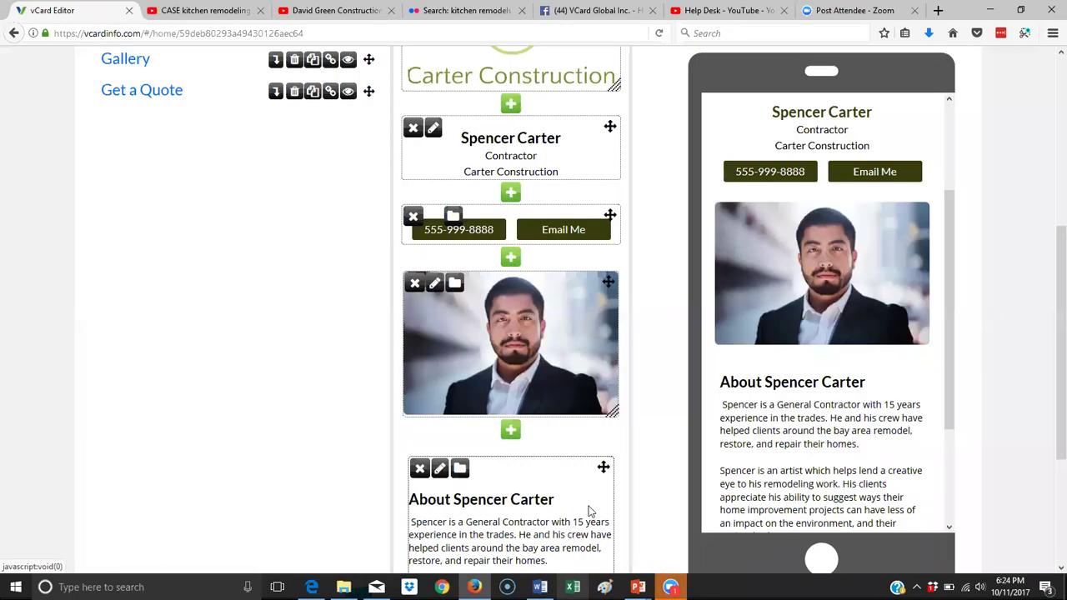
pyautogui.scroll(-1, 553, 353)
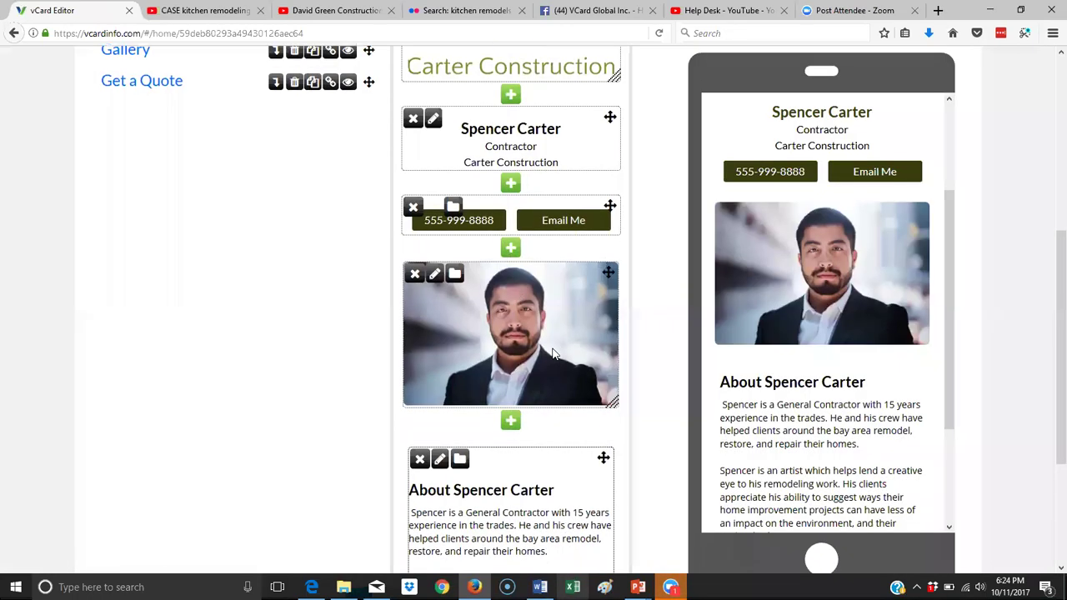
pyautogui.scroll(-3, 553, 354)
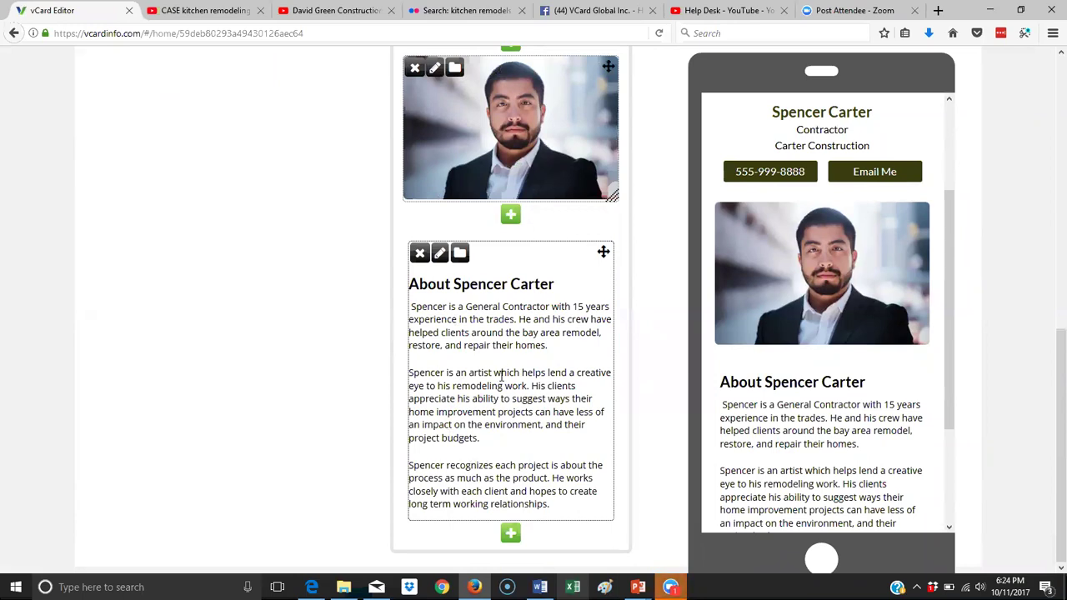
# Add a new Image block and upload pexels-photo-414247 from the contractor folder into it.
pyautogui.click(510, 534)
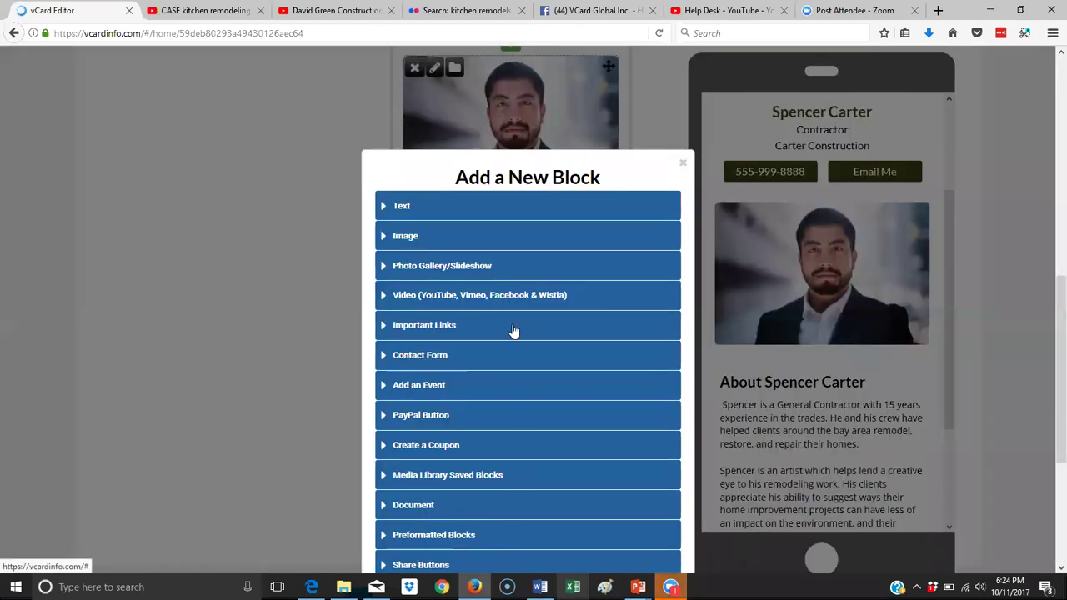
pyautogui.click(442, 239)
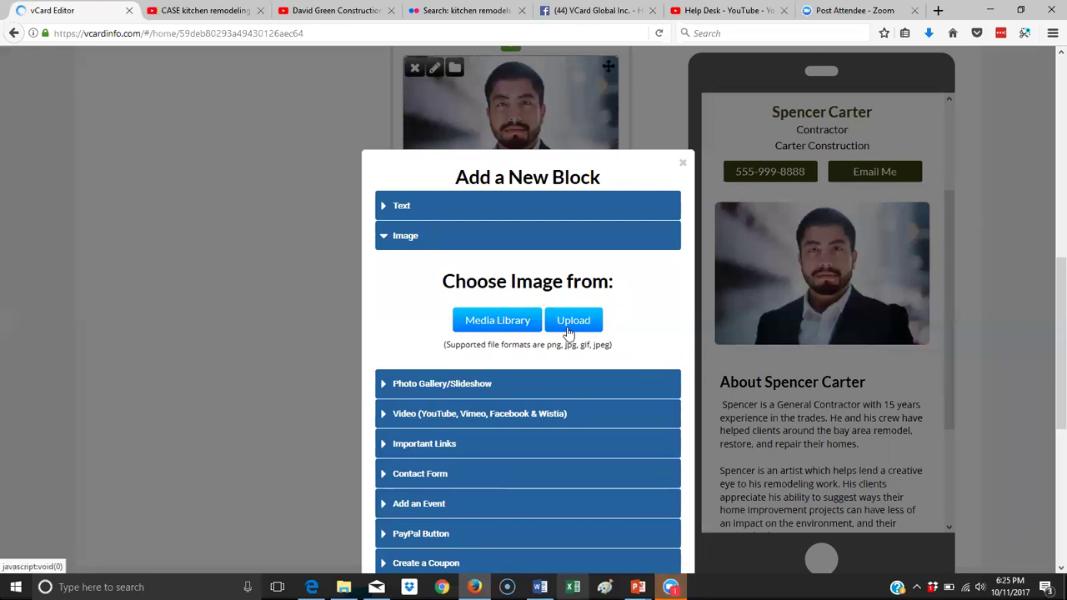
pyautogui.click(573, 323)
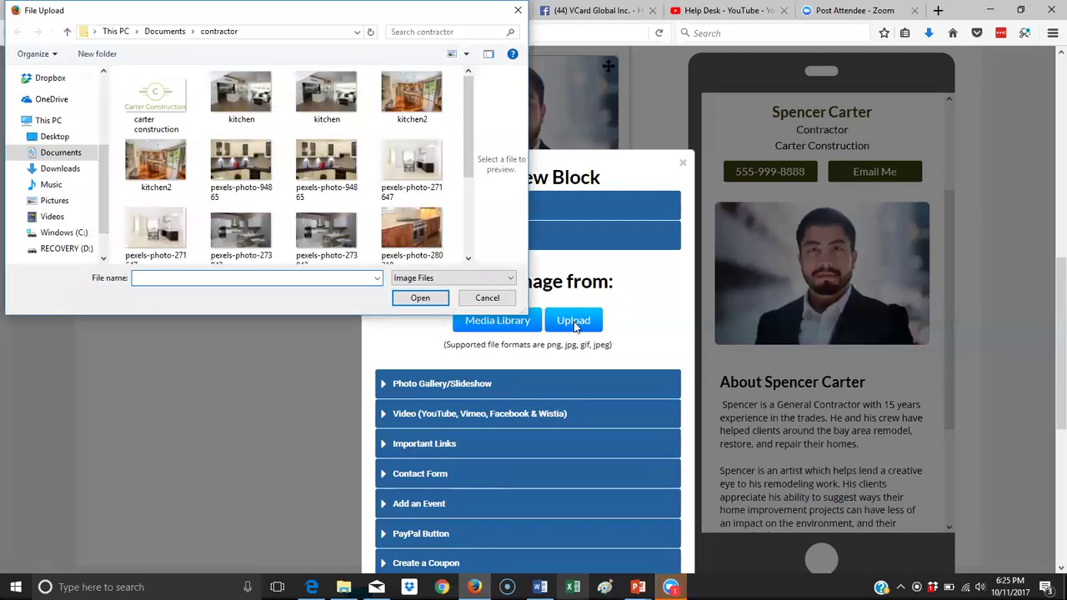
pyautogui.moveTo(468, 140); pyautogui.dragTo(469, 223)
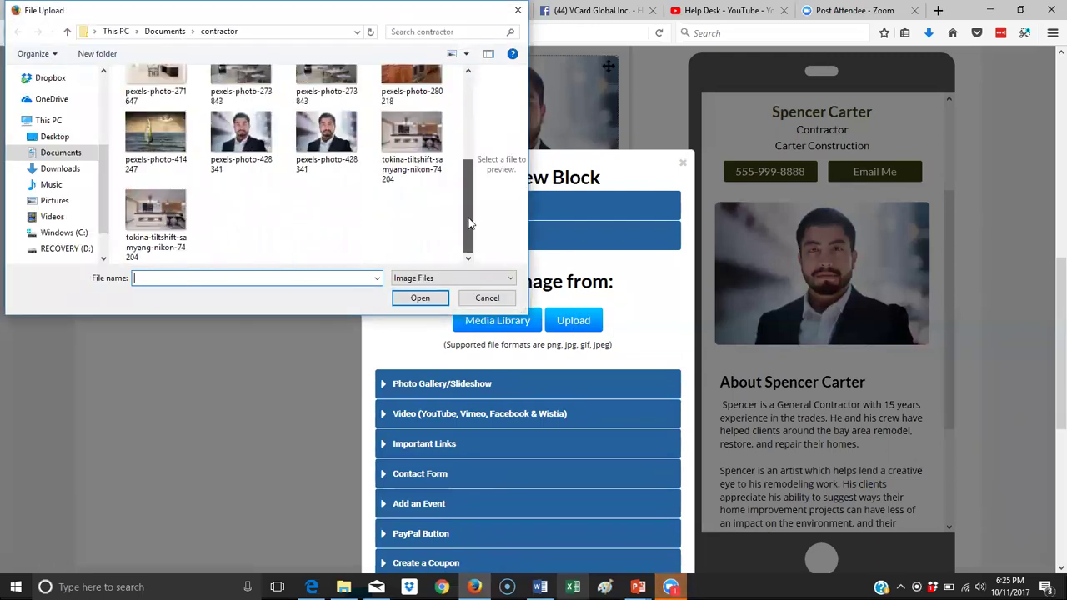
pyautogui.click(166, 138)
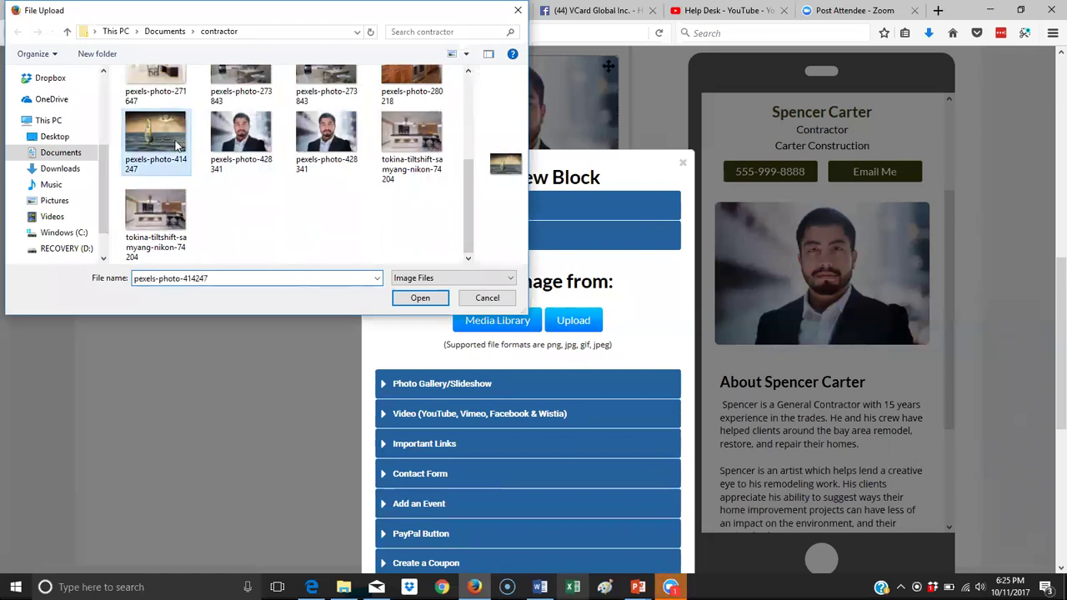
pyautogui.click(435, 297)
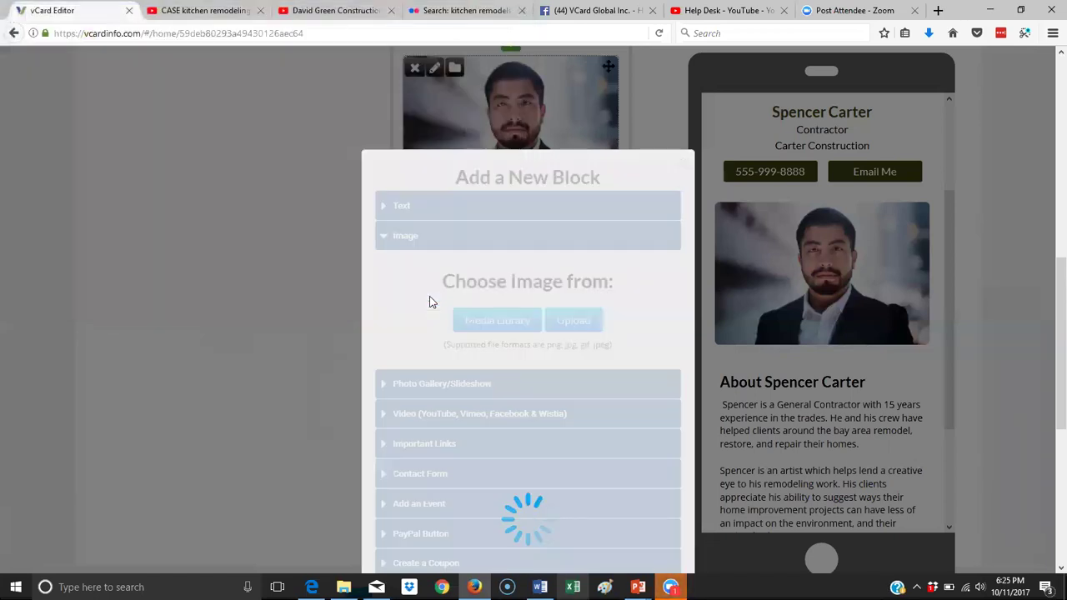
# Name the uploaded image file 'windsurfing'.
pyautogui.scroll(-5, 641, 369)
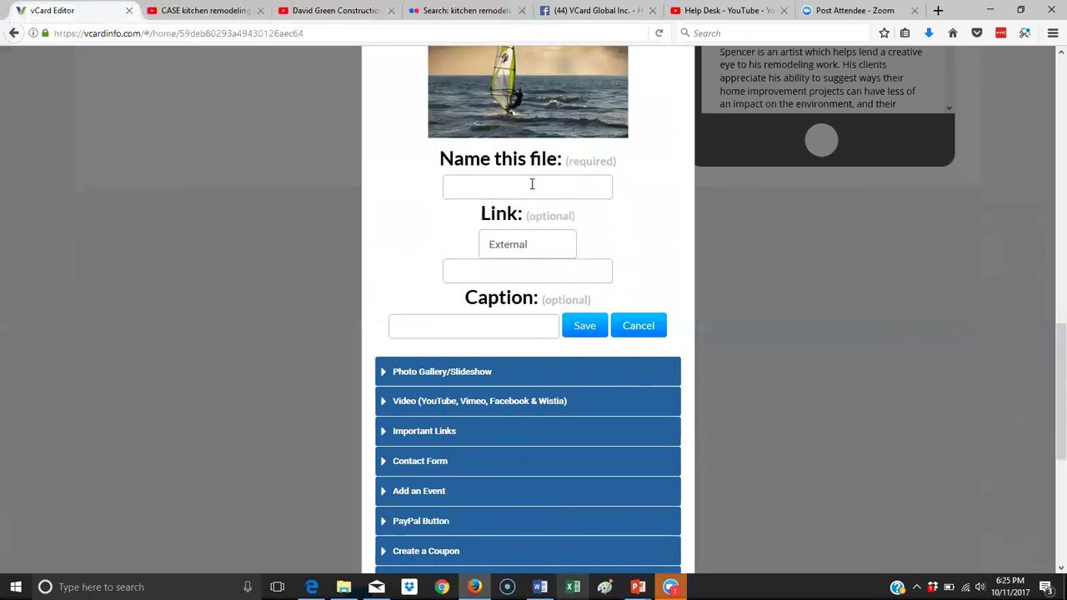
pyautogui.click(472, 320)
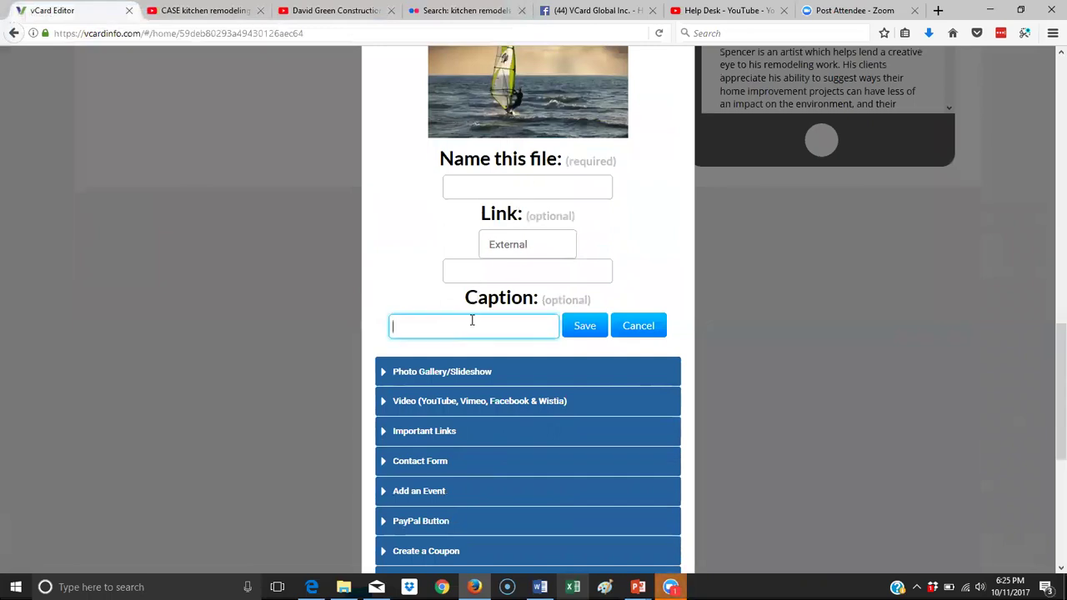
pyautogui.click(501, 185)
pyautogui.write('windsurfing')
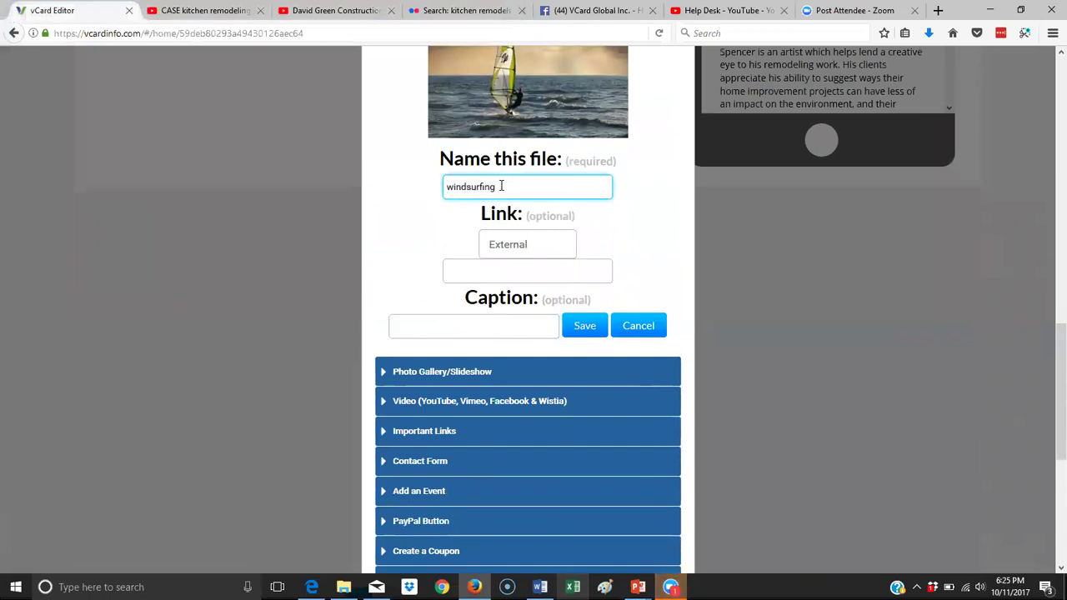
# Write an image caption saying you can find me windsurfing.
pyautogui.click(464, 324)
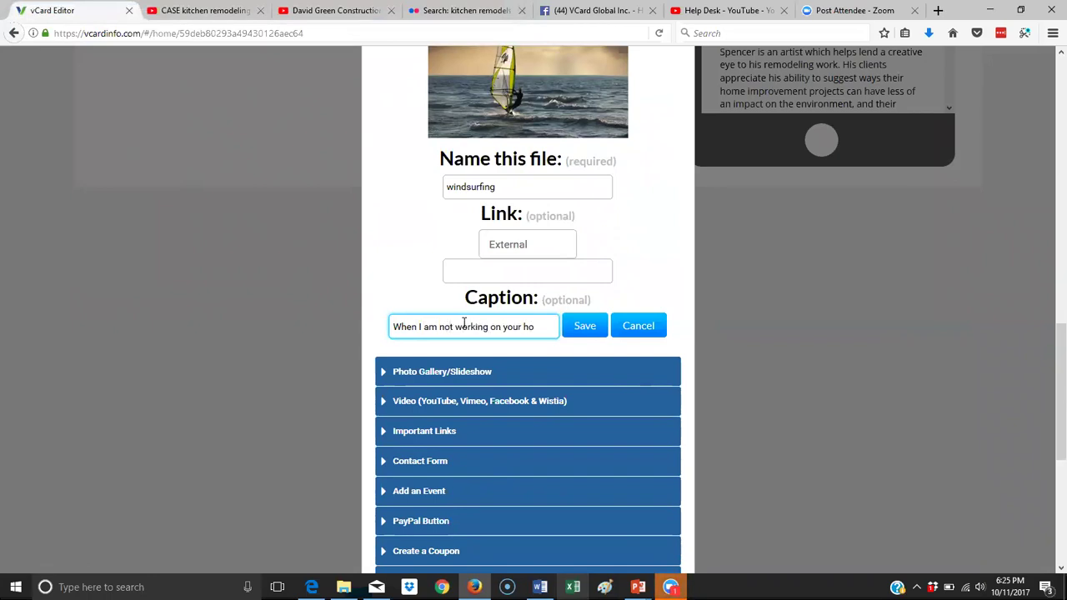
pyautogui.write('your')
pyautogui.press('BackSpace')
pyautogui.press('BackSpace')
pyautogui.press('BackSpace')
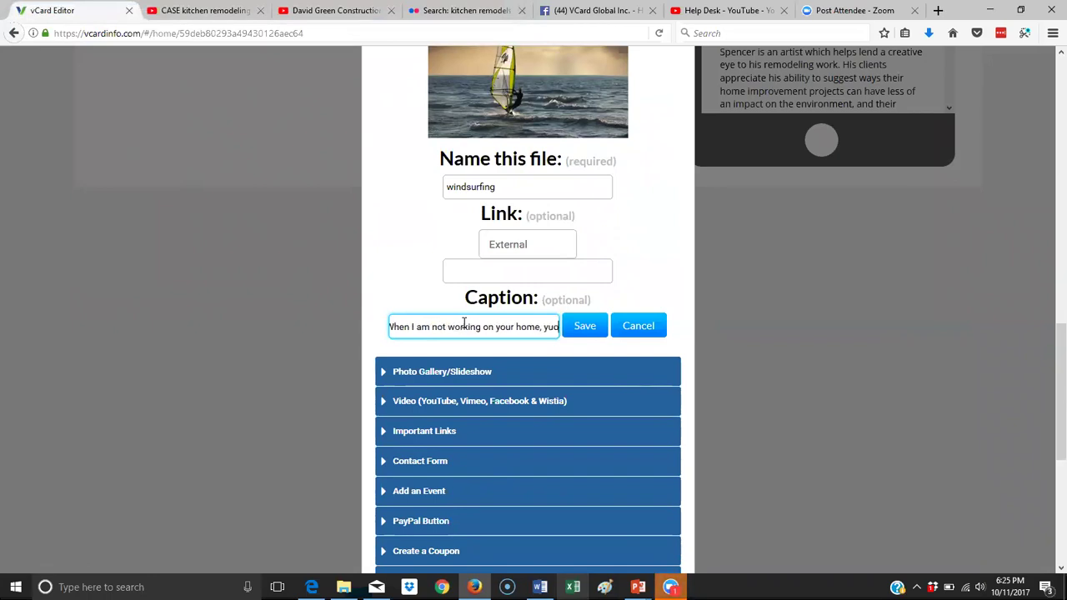
pyautogui.write('ou can in')
pyautogui.press('BackSpace')
pyautogui.press('BackSpace')
pyautogui.write('find')
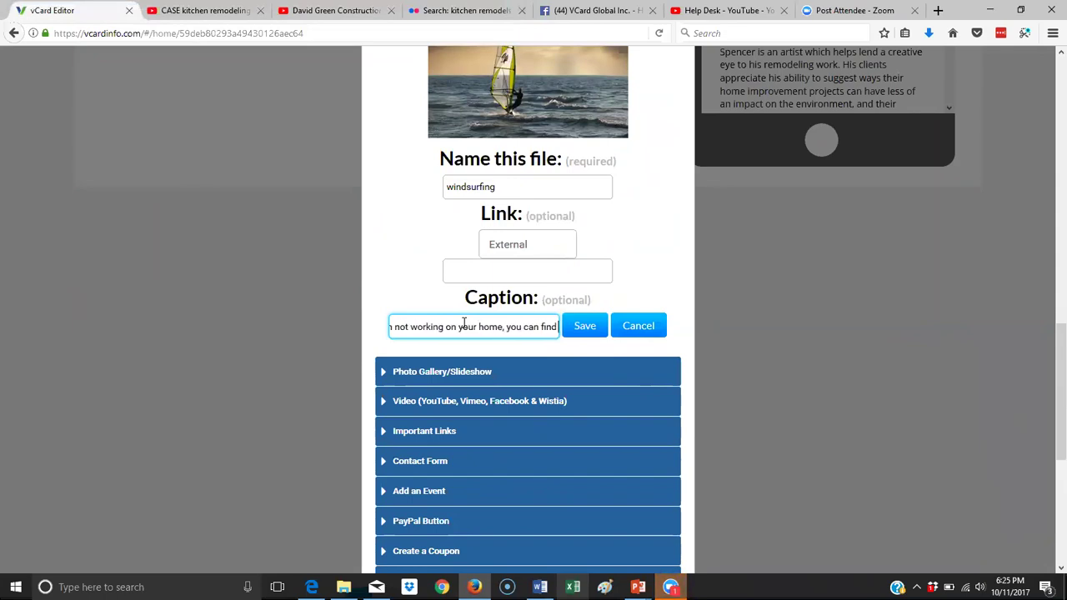
pyautogui.write(' me windsu')
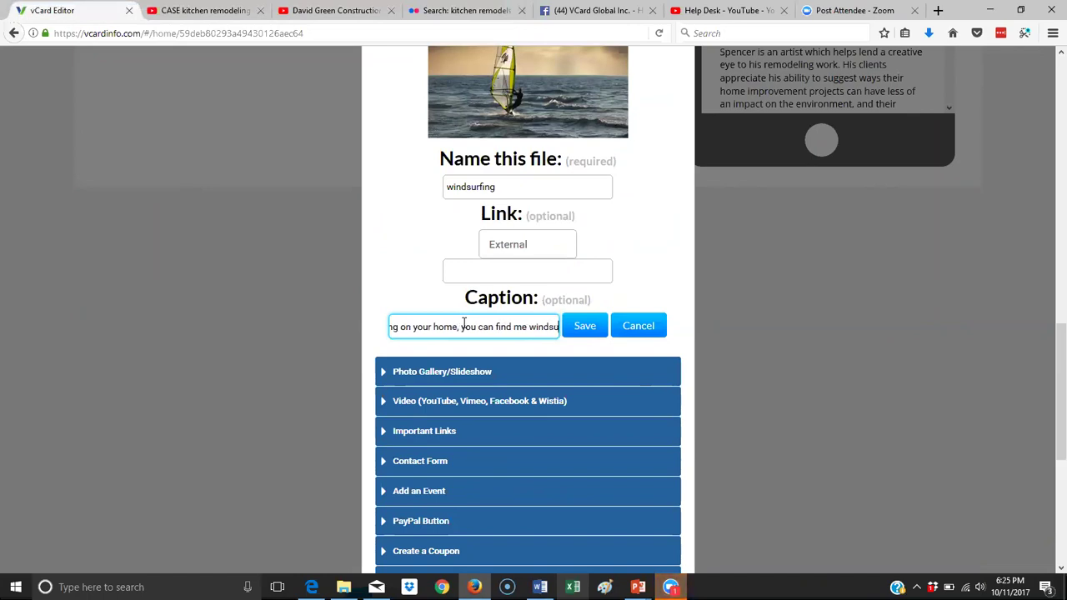
pyautogui.write('rgin')
pyautogui.press('BackSpace')
pyautogui.press('BackSpace')
pyautogui.press('BackSpace')
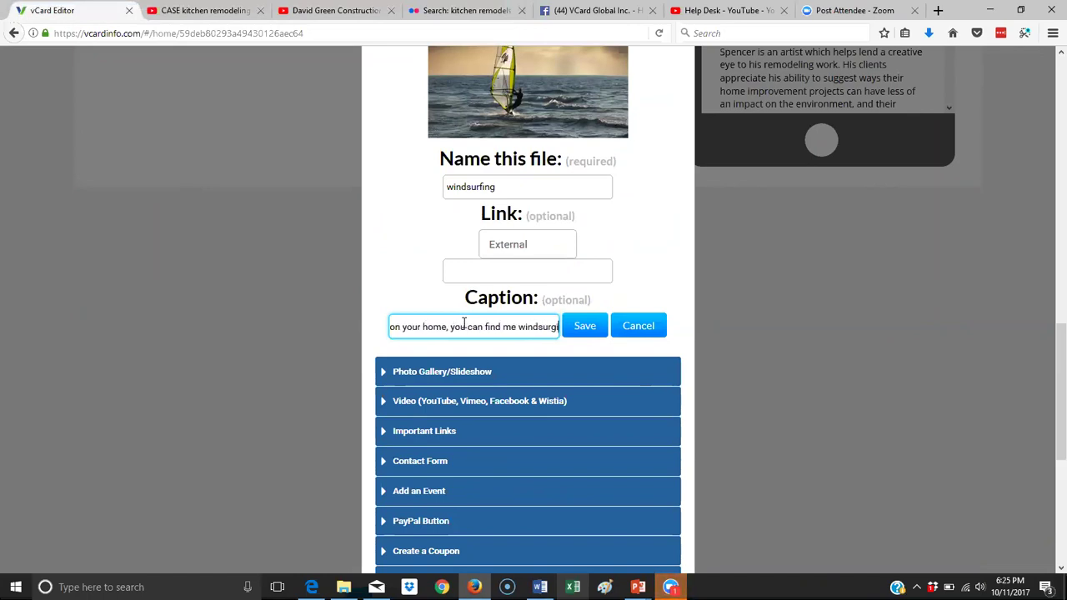
pyautogui.write('fing.')
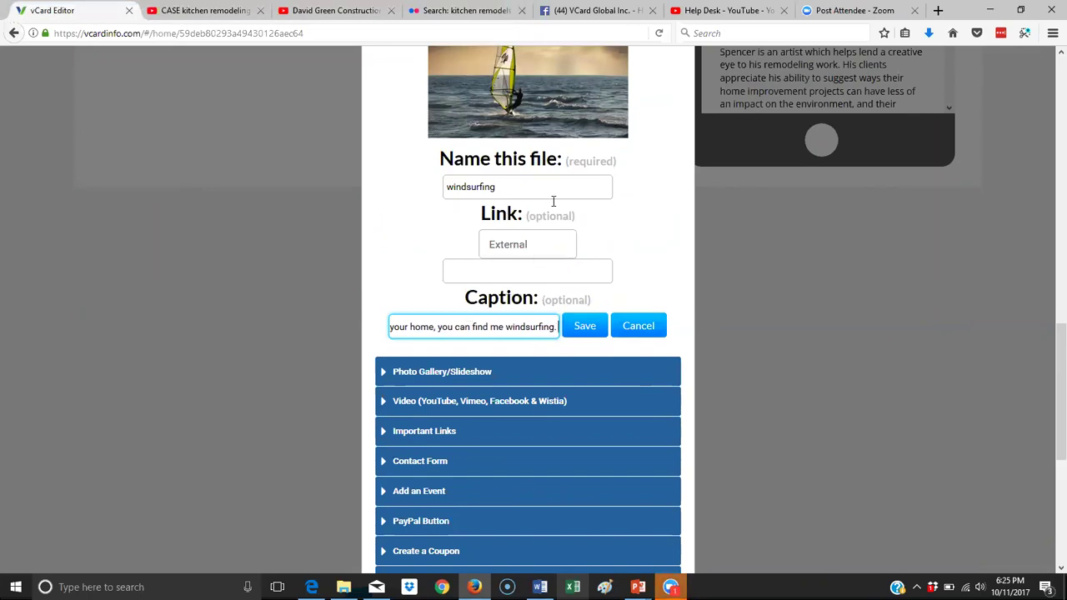
# Keep the image link as External and save the windsurfing image block.
pyautogui.scroll(3, 562, 148)
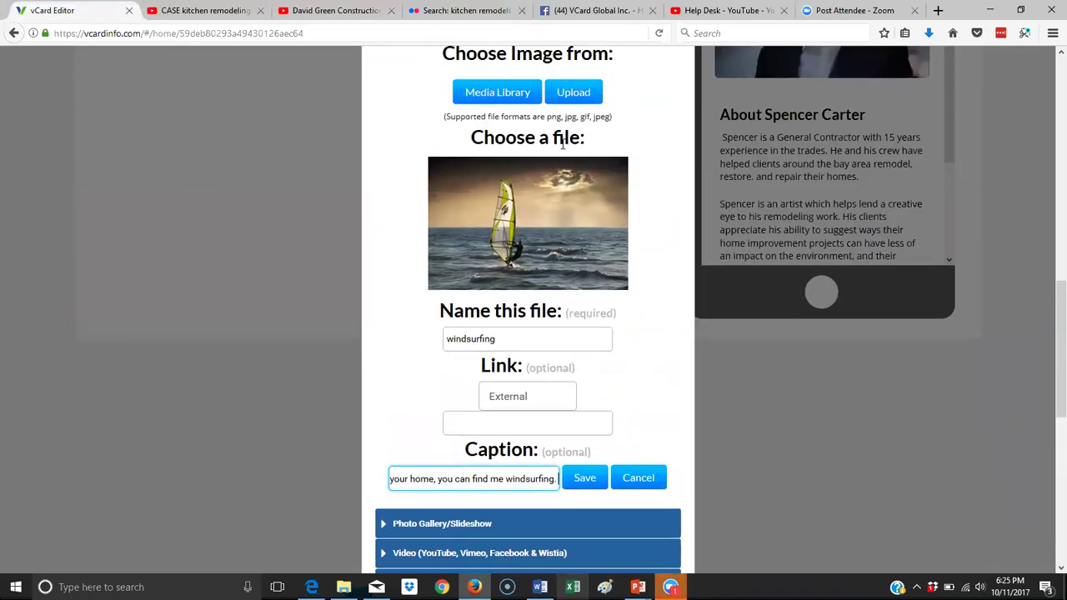
pyautogui.click(557, 405)
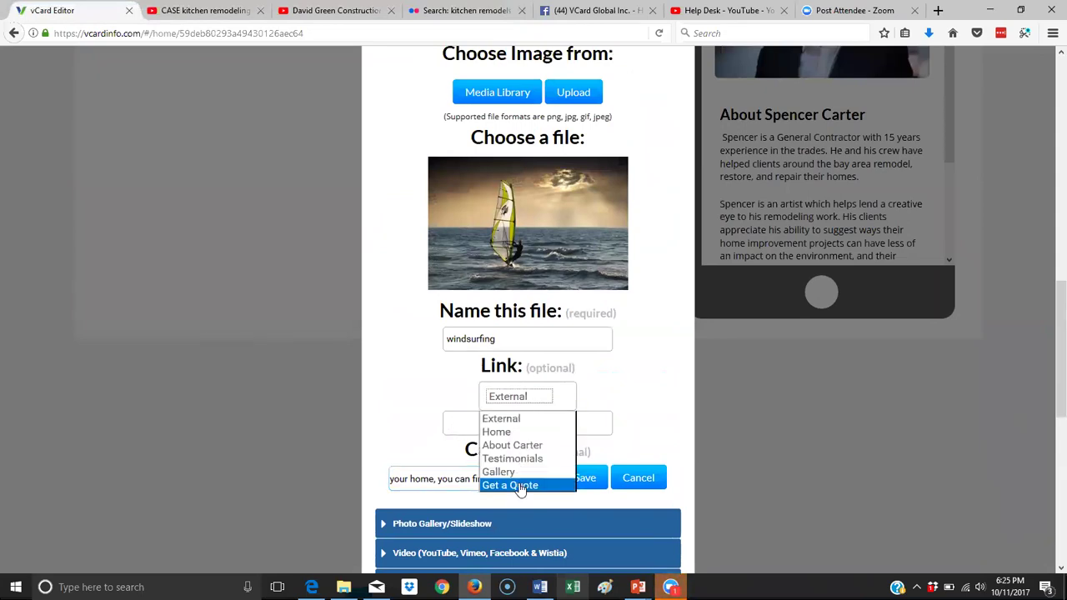
pyautogui.click(521, 421)
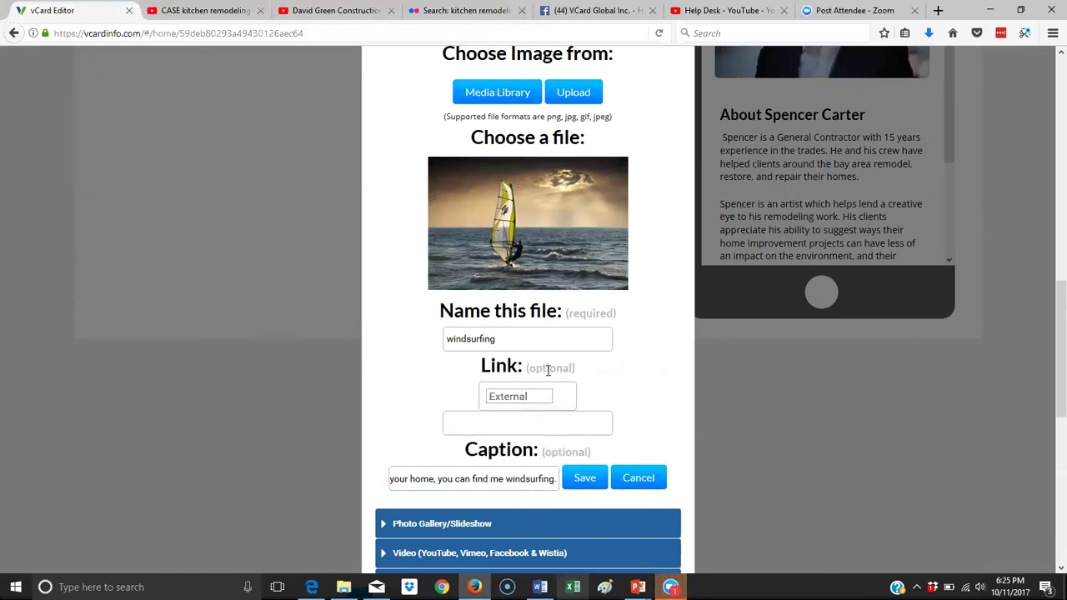
pyautogui.click(584, 481)
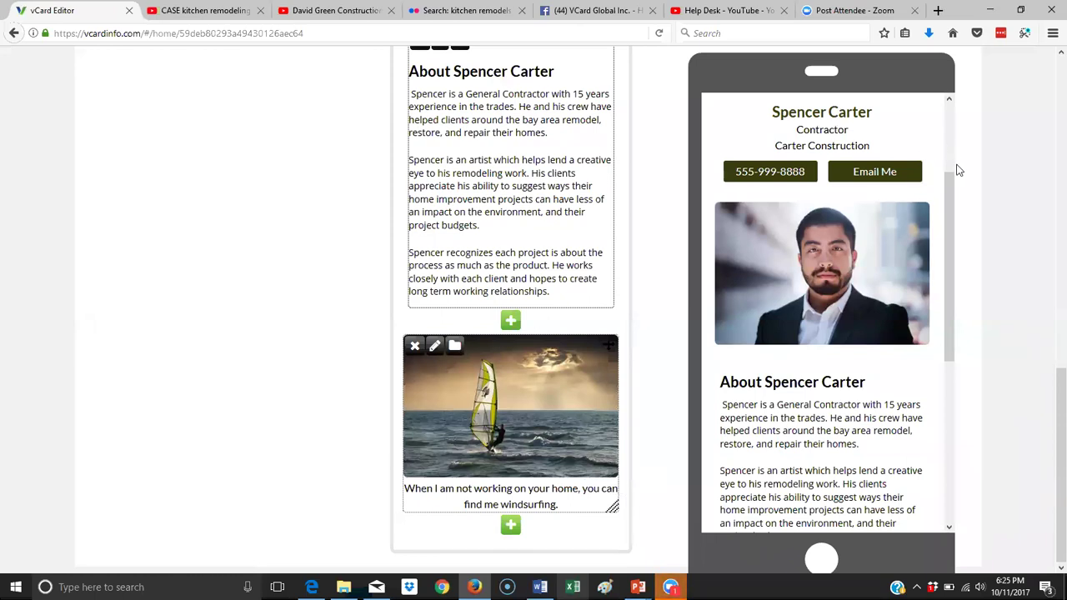
# Open the Testimonials page in the vCard editor.
pyautogui.moveTo(947, 202); pyautogui.dragTo(951, 394)
pyautogui.moveTo(956, 352); pyautogui.dragTo(917, 161)
pyautogui.scroll(3, 292, 189)
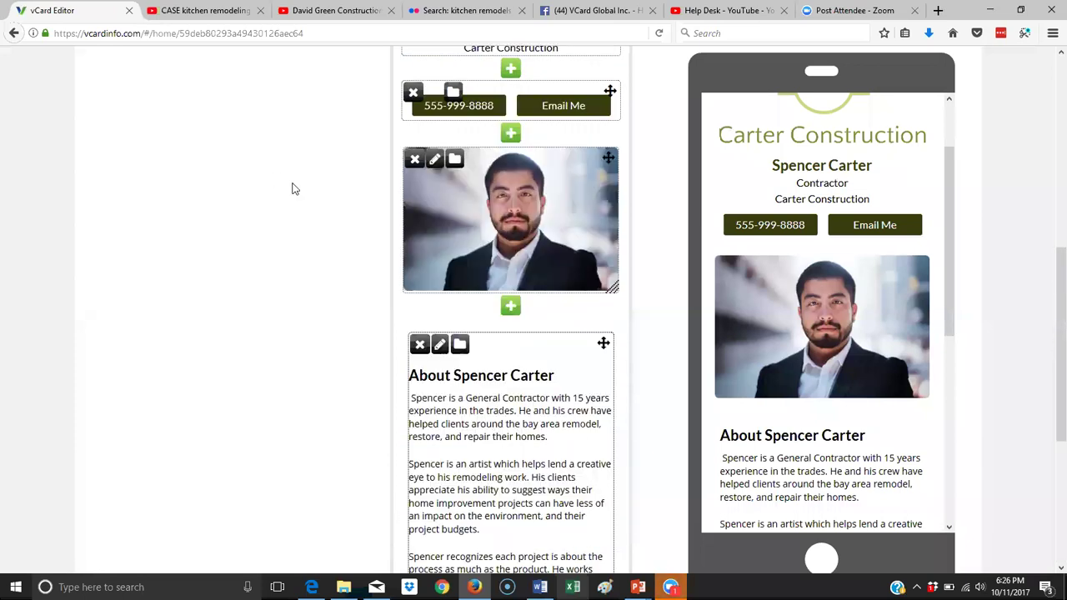
pyautogui.scroll(5, 292, 190)
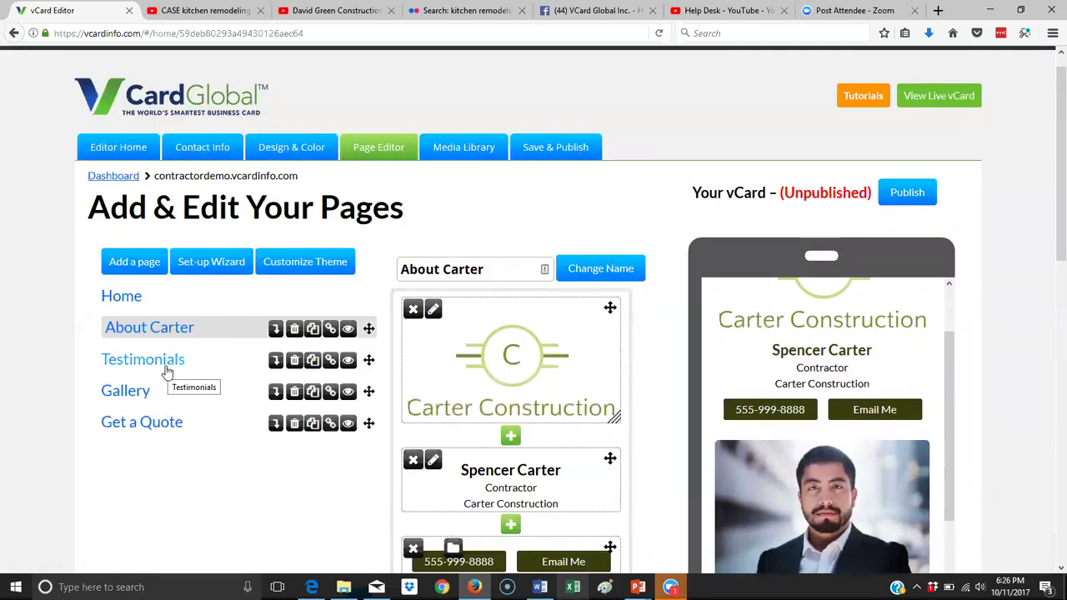
pyautogui.click(167, 367)
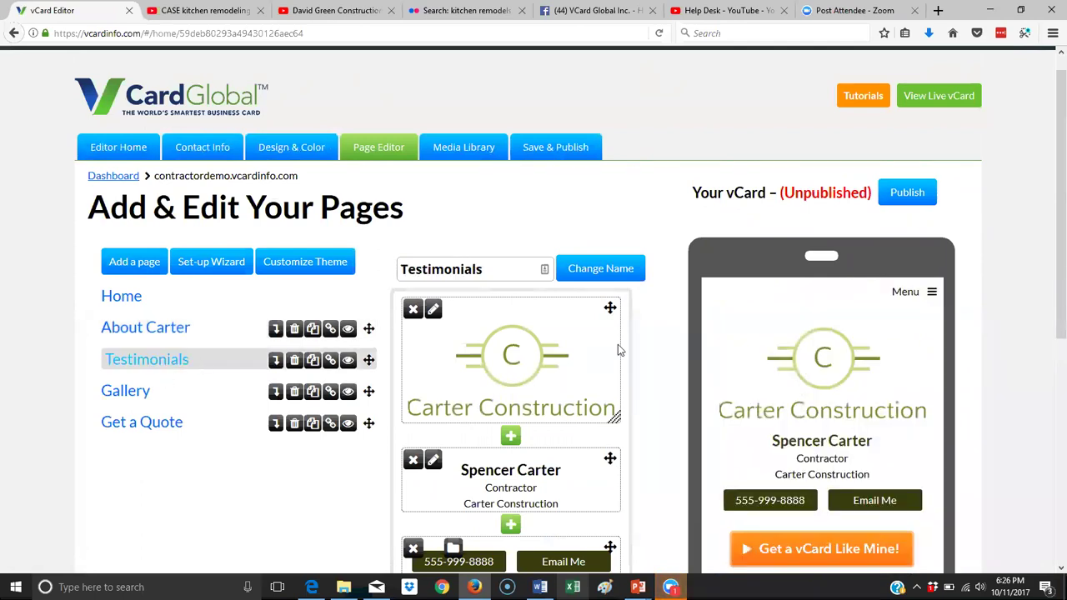
pyautogui.scroll(-3, 792, 387)
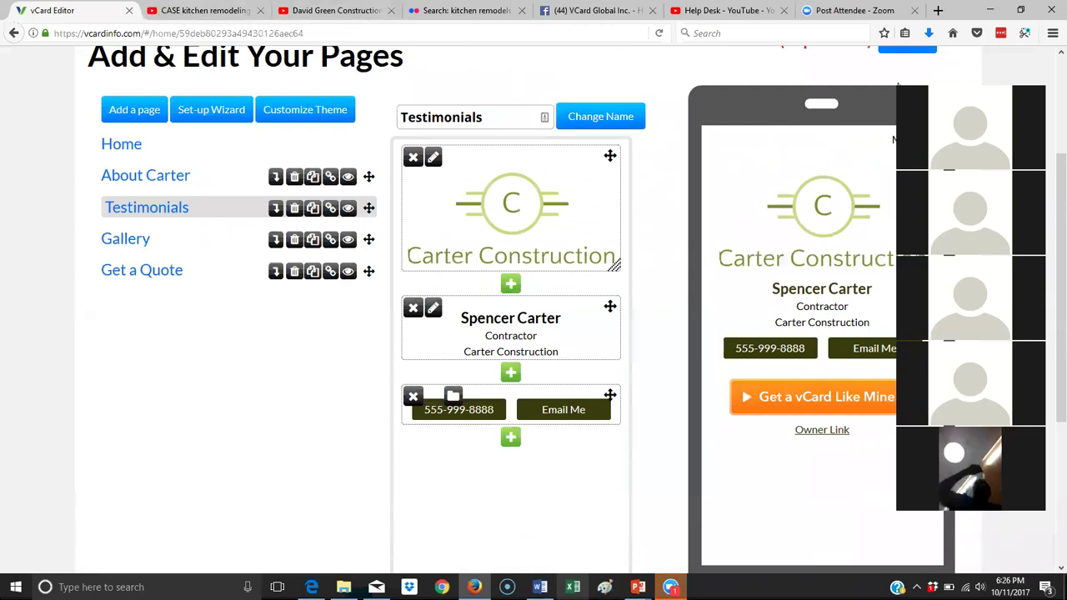
# Close YouTube's embed panel and select the video testimonial YouTube link in the Word notes.
pyautogui.click(349, 10)
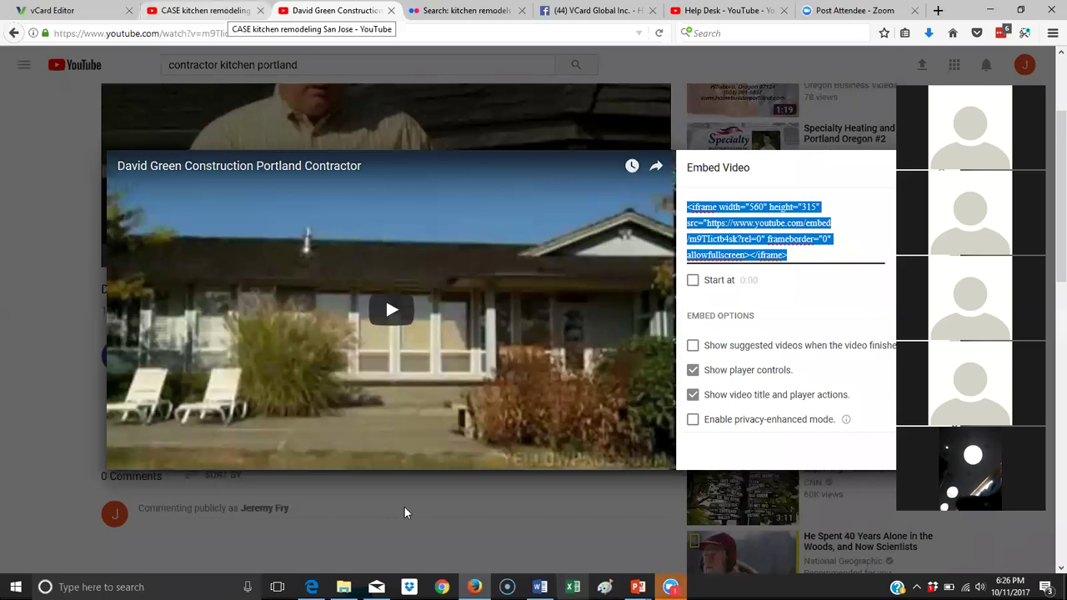
pyautogui.click(545, 568)
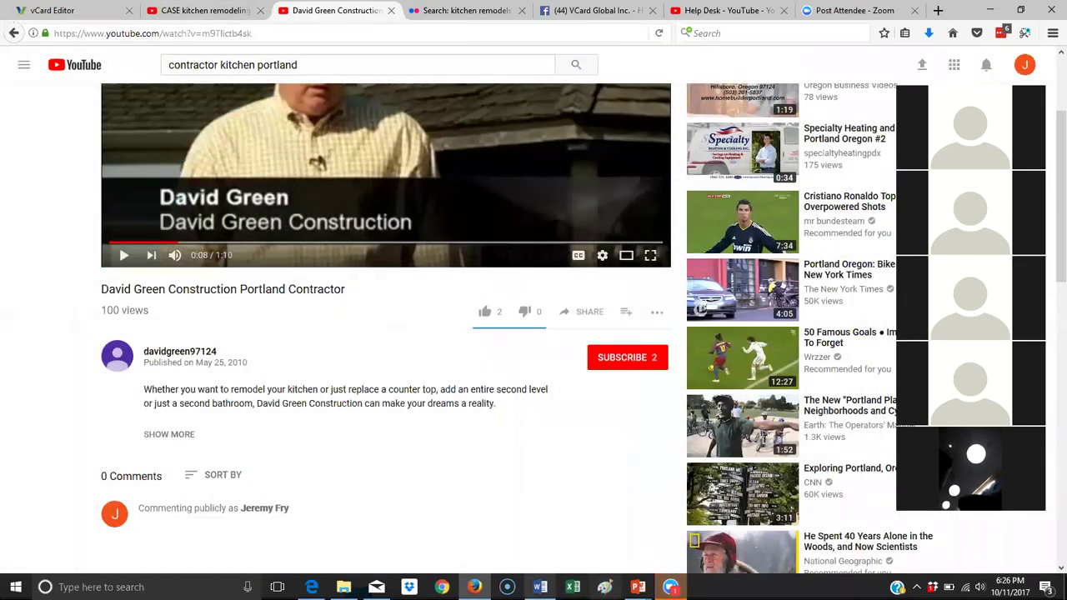
pyautogui.click(540, 587)
pyautogui.scroll(10, 581, 169)
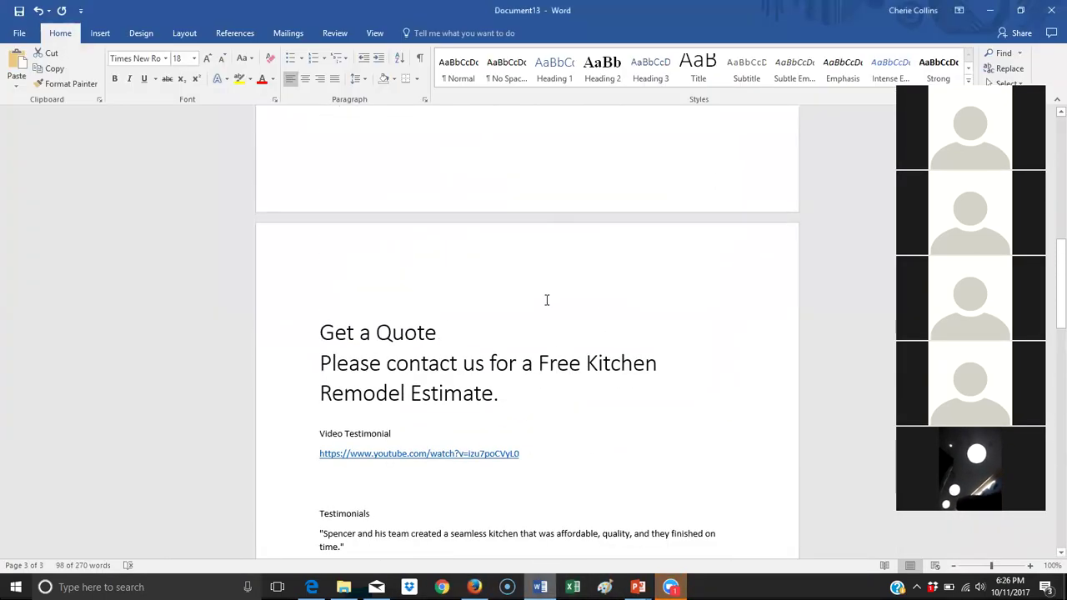
pyautogui.moveTo(417, 455); pyautogui.dragTo(314, 453)
pyautogui.hotkey('ctrl', 'c')
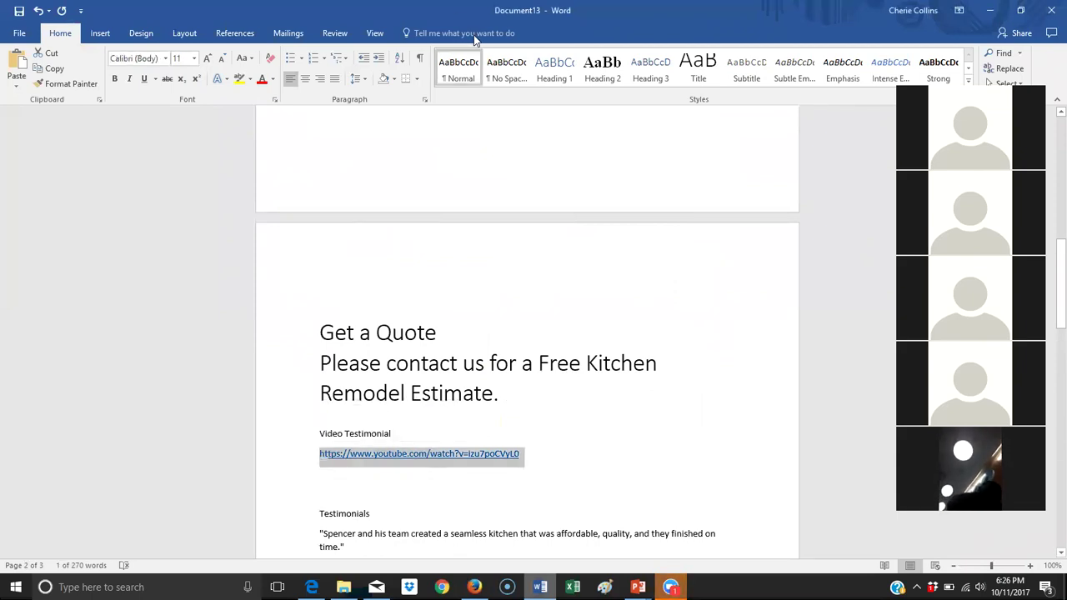
# Load the CASE kitchen remodeling San Jose video by pasting its link into YouTube's address bar.
pyautogui.hotkey('alt', 'Tab')
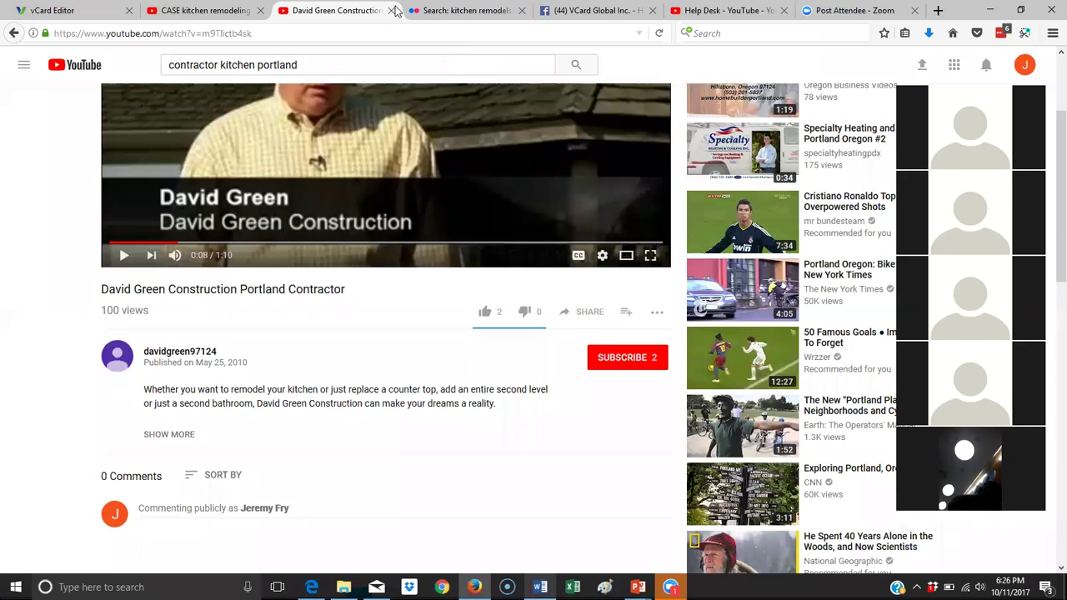
pyautogui.click(387, 35)
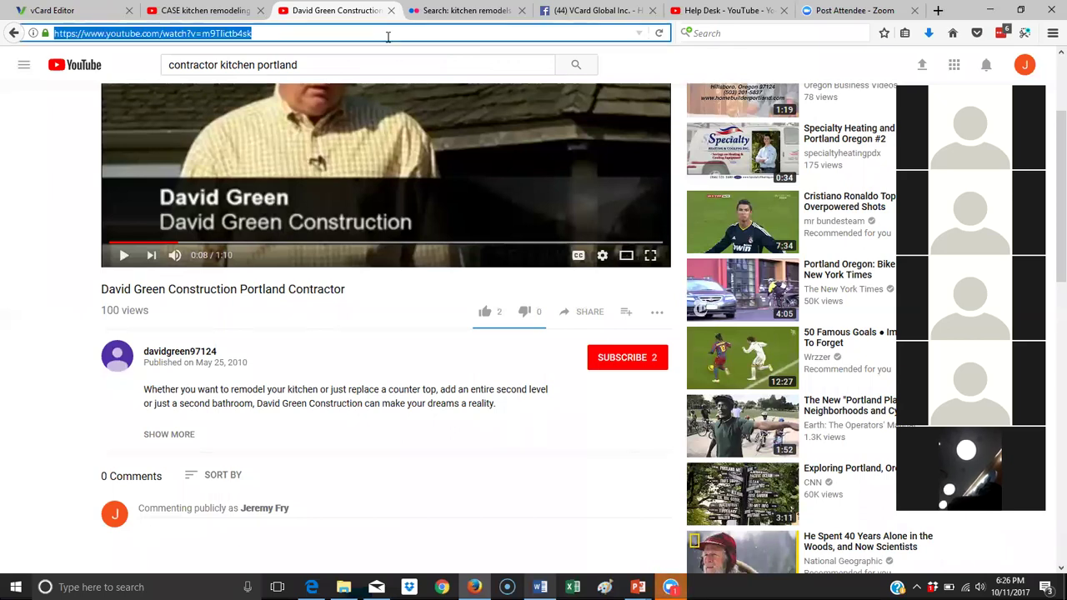
pyautogui.hotkey('ctrl', 'v')
pyautogui.press('Return')
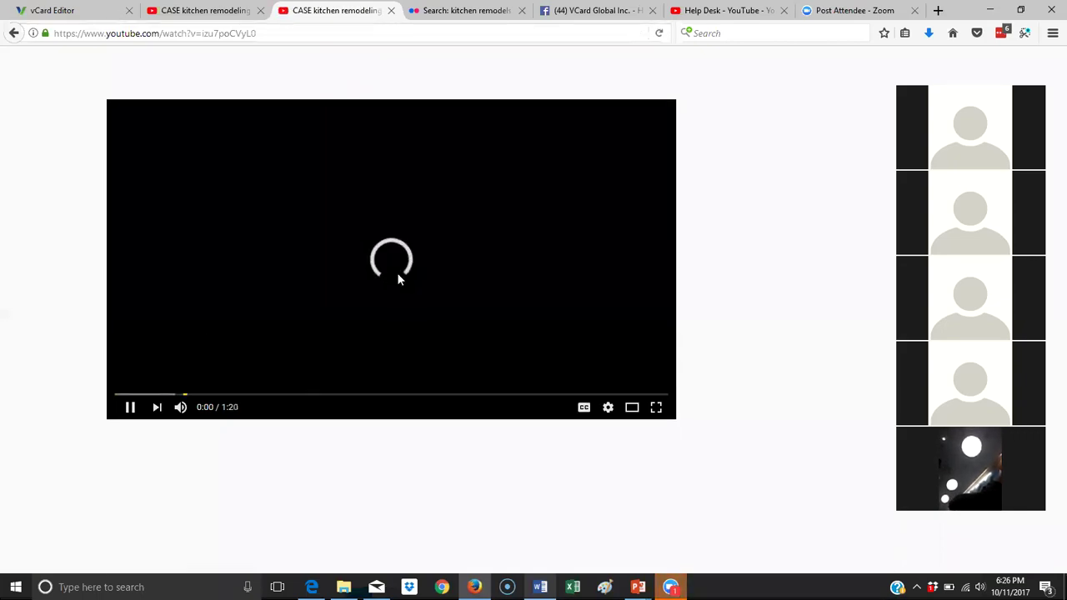
# Preview the video by playing and scrubbing, leaving it paused at 0:28.
pyautogui.click(130, 407)
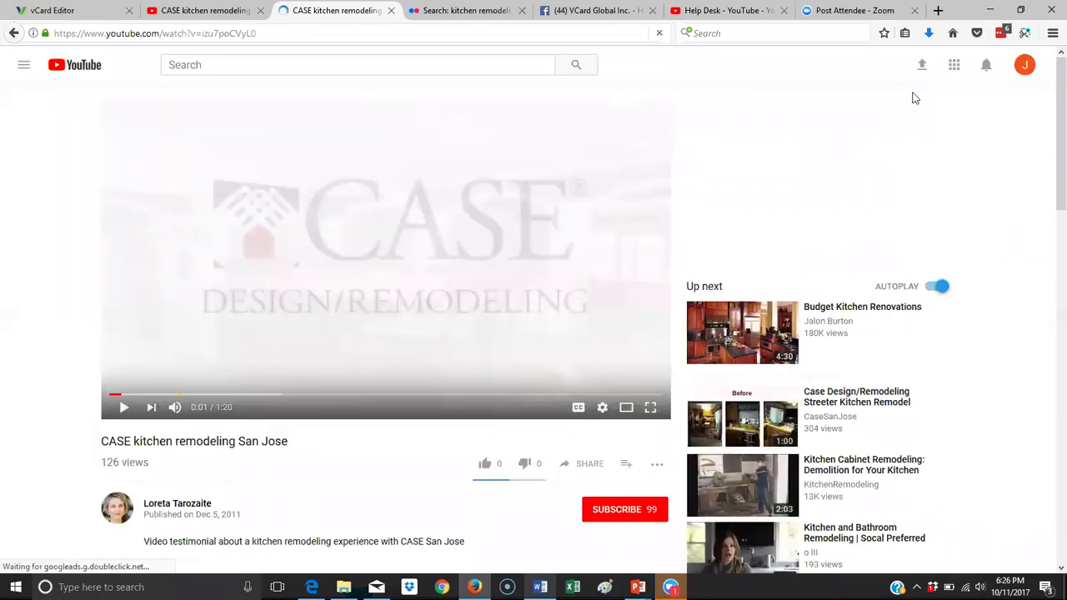
pyautogui.click(123, 408)
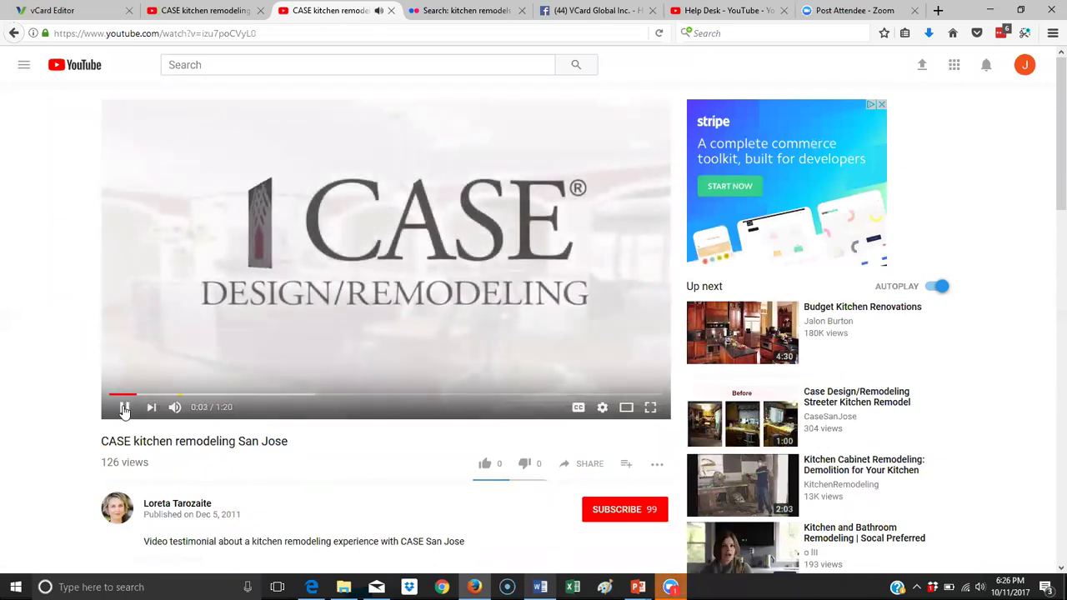
pyautogui.click(123, 407)
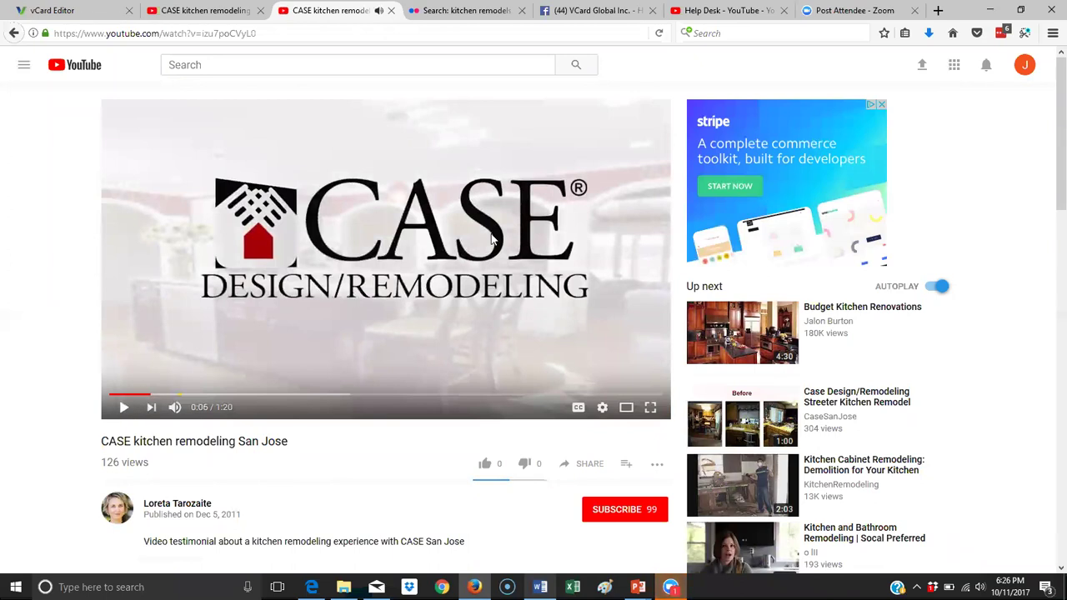
pyautogui.click(183, 395)
pyautogui.moveTo(191, 400); pyautogui.dragTo(298, 404)
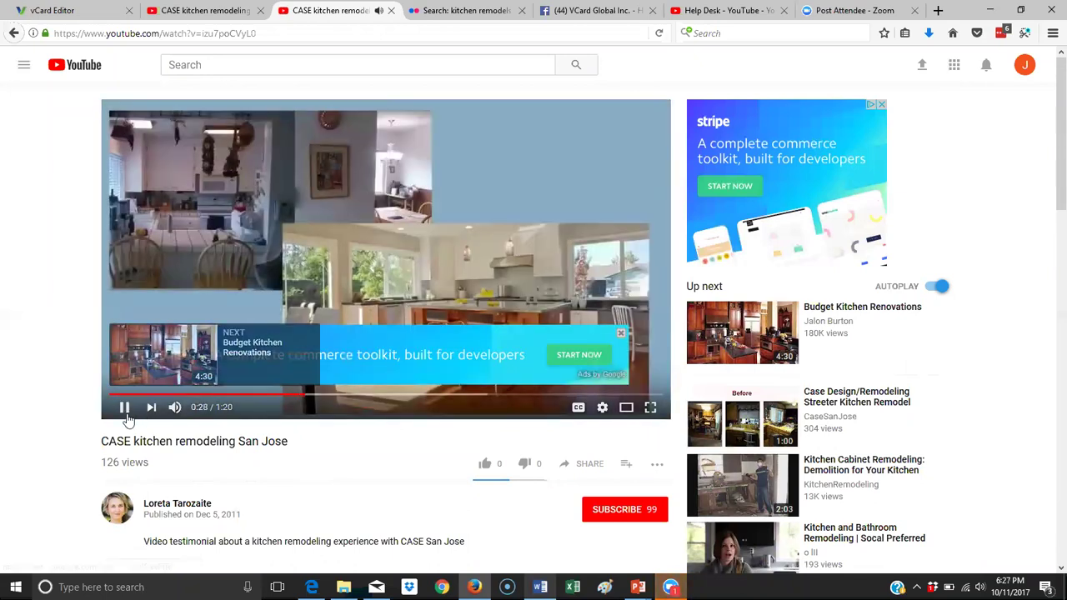
pyautogui.click(124, 415)
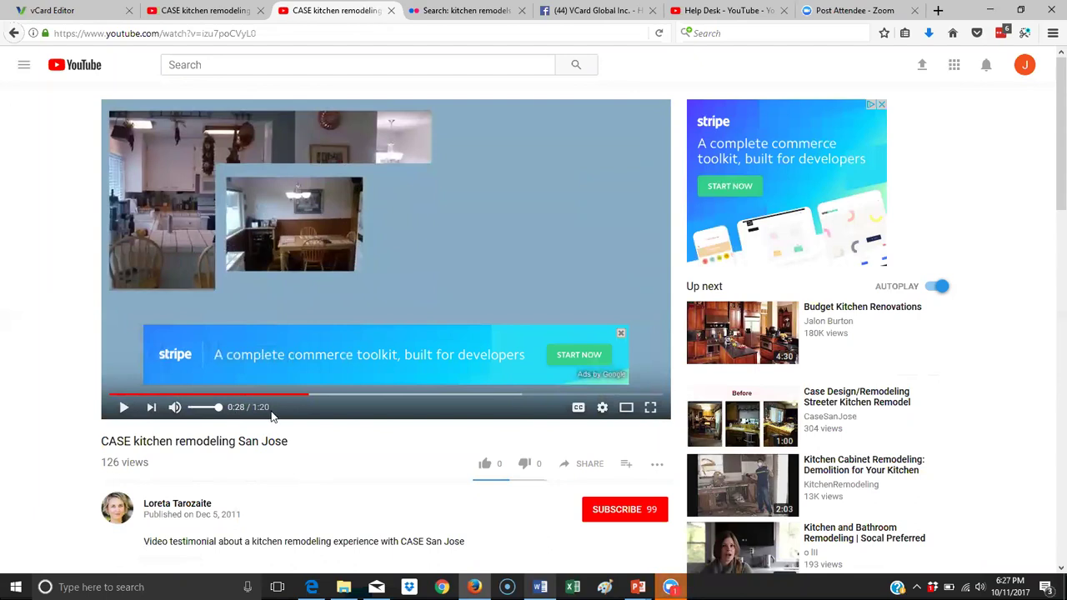
pyautogui.scroll(-5, 606, 375)
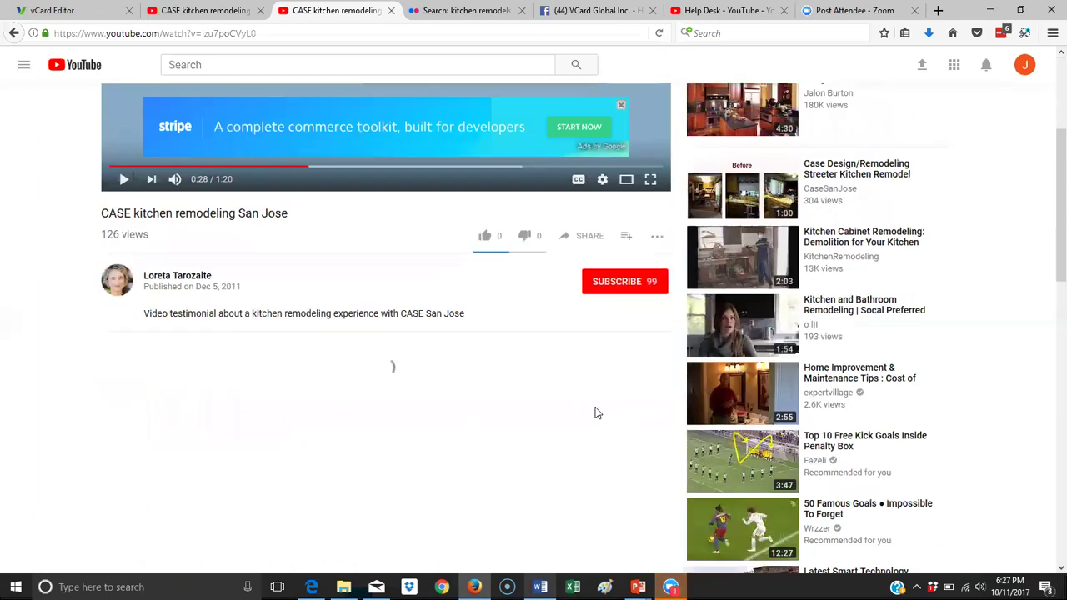
# Copy the video's iframe embed code with Show suggested videos turned off.
pyautogui.click(589, 239)
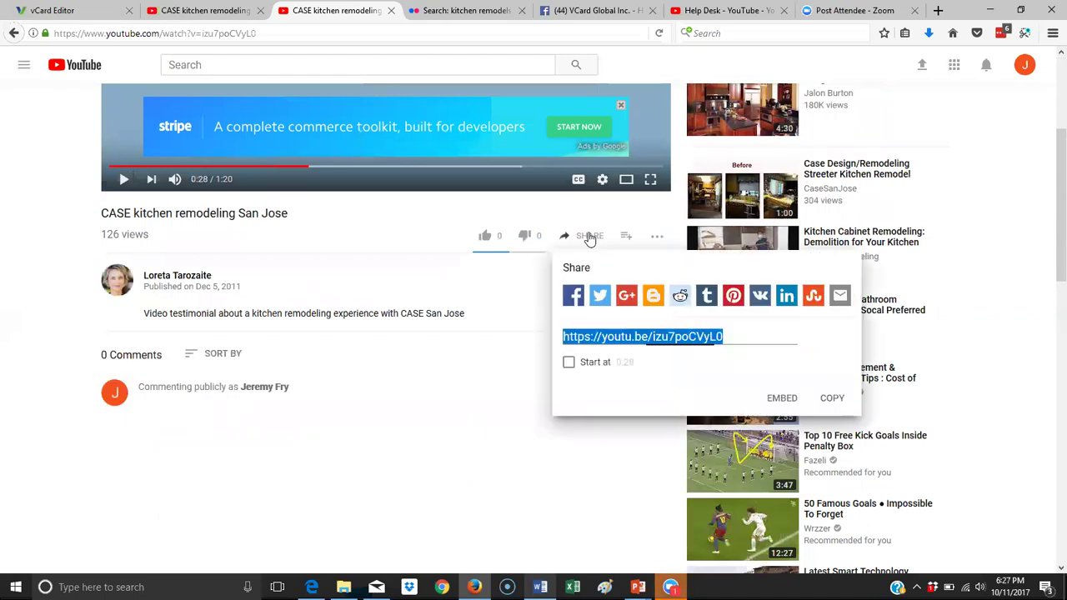
pyautogui.click(781, 398)
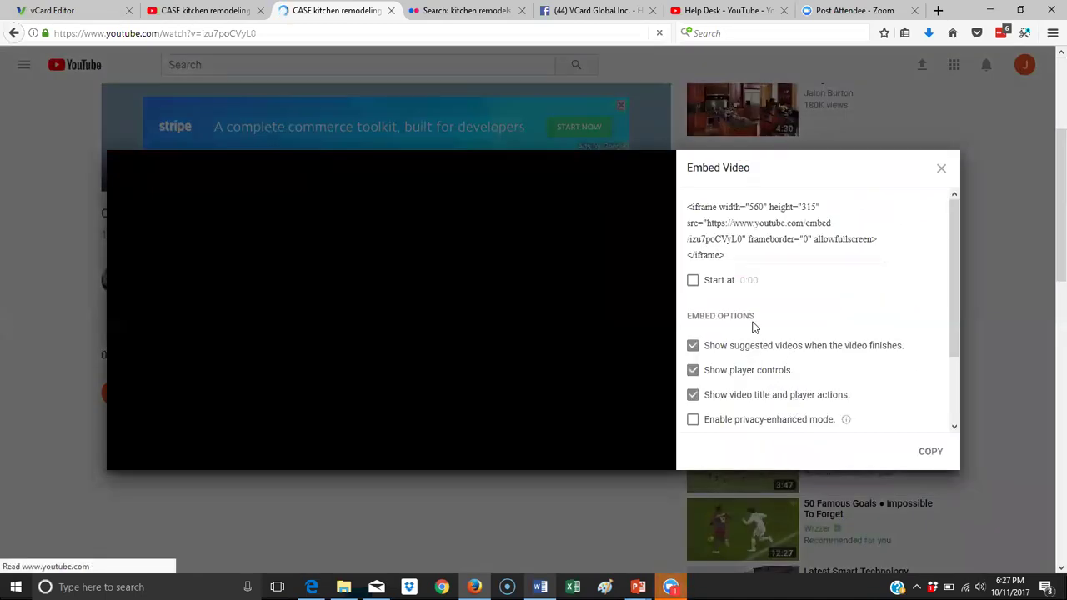
pyautogui.click(694, 347)
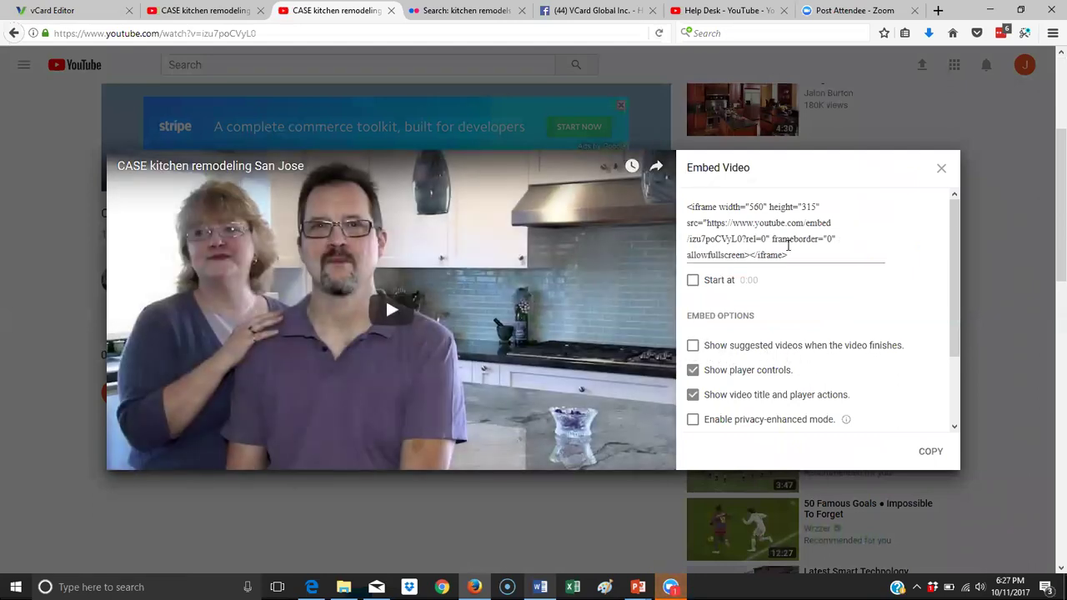
pyautogui.moveTo(771, 250); pyautogui.dragTo(680, 208)
pyautogui.rightClick(713, 223)
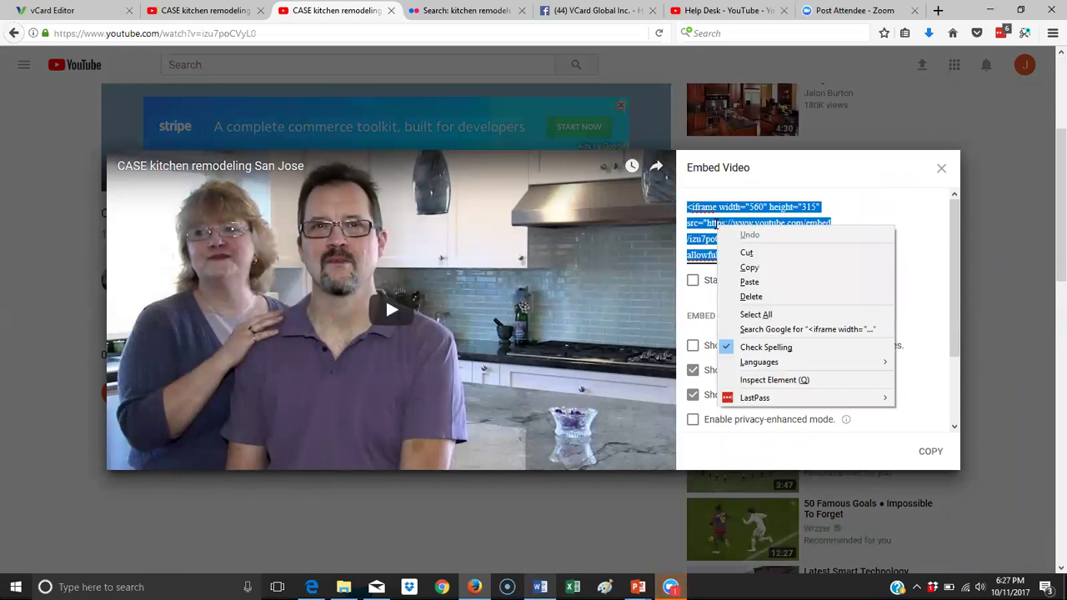
pyautogui.click(766, 269)
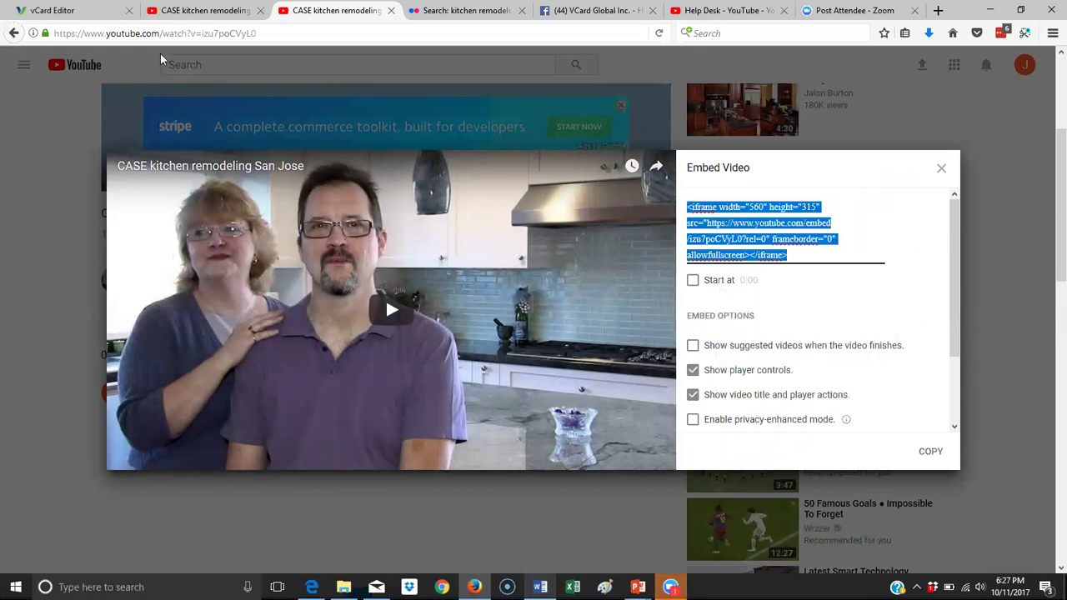
# Add a Video block below the phone and email buttons using the pasted embed code.
pyautogui.click(90, 12)
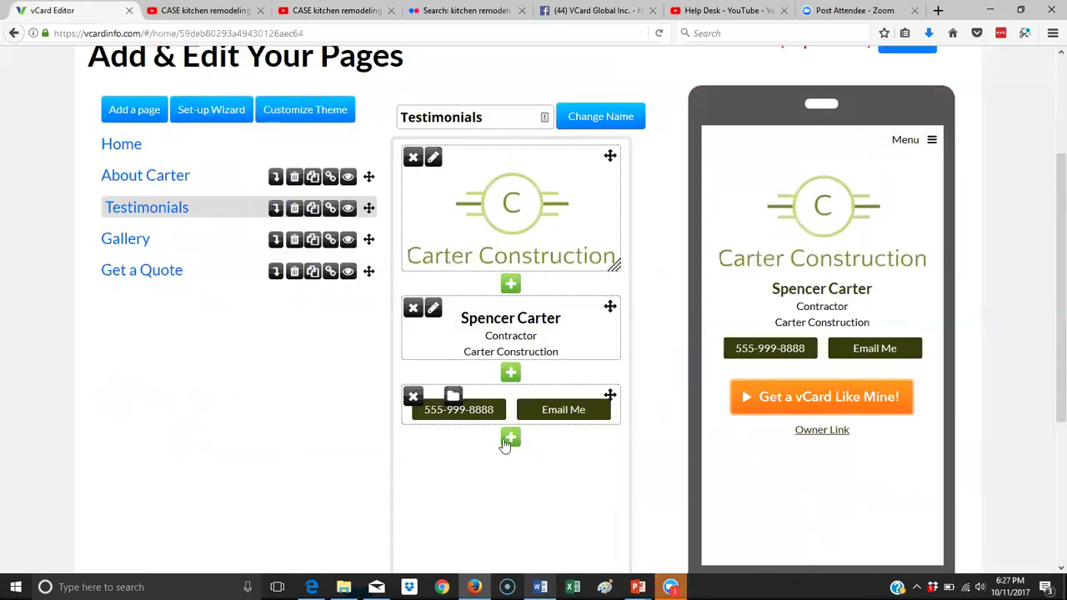
pyautogui.click(510, 438)
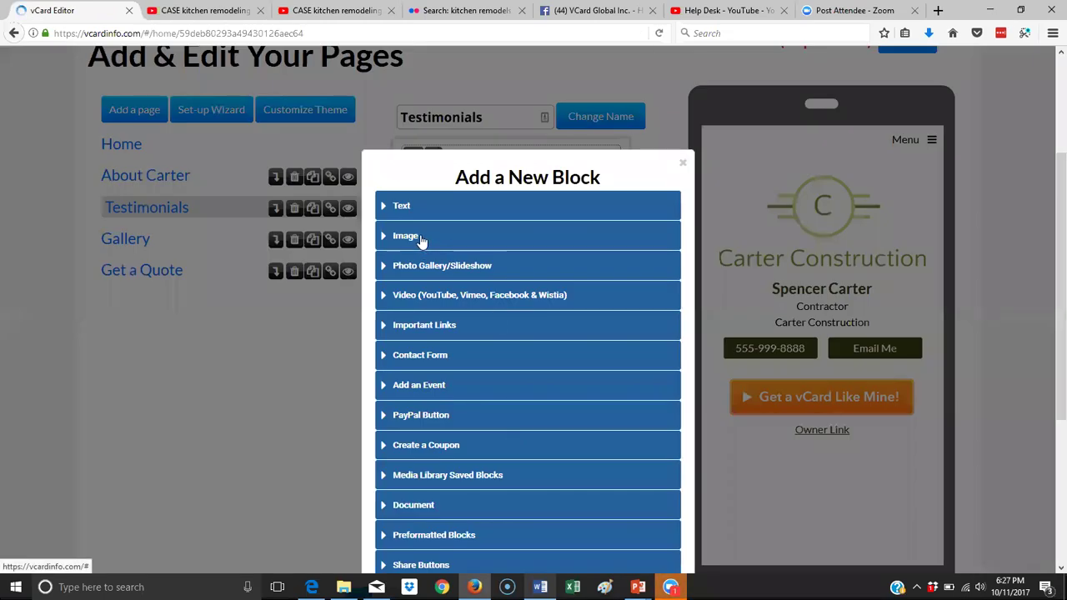
pyautogui.click(422, 300)
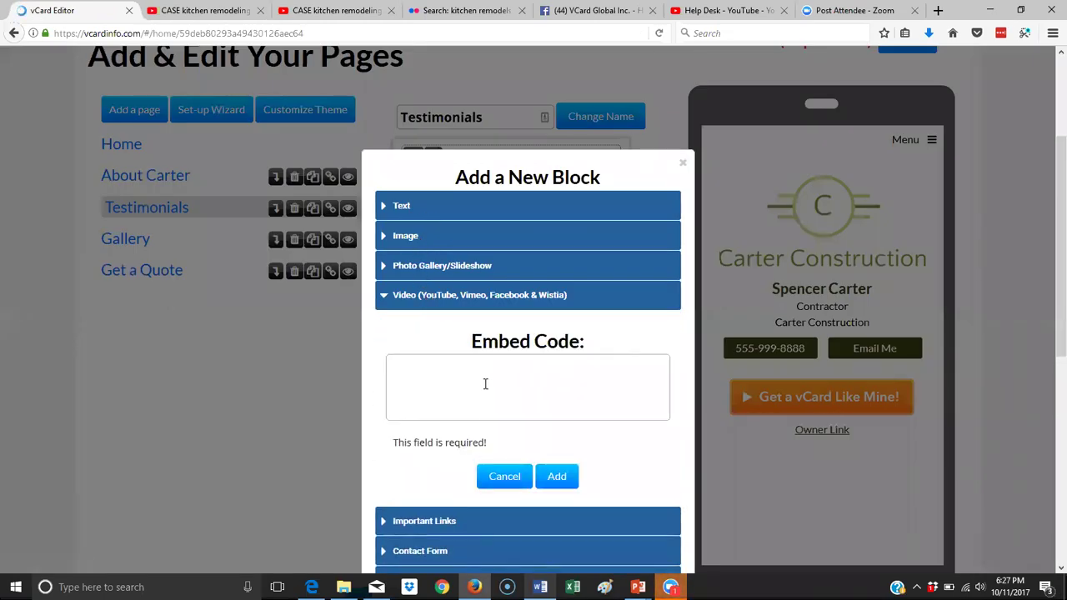
pyautogui.rightClick(489, 385)
pyautogui.click(535, 443)
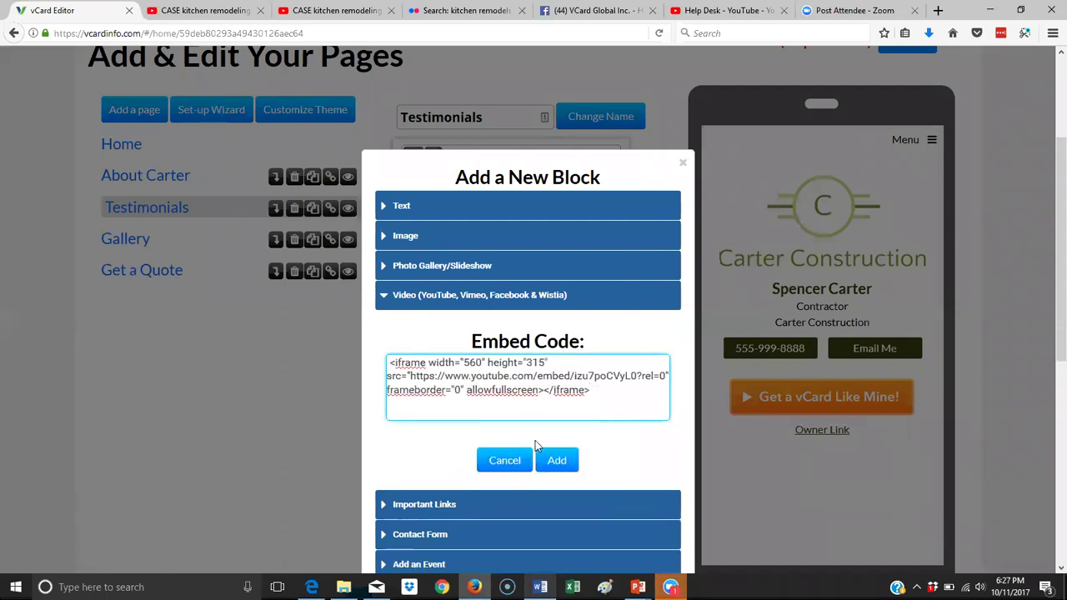
pyautogui.click(555, 462)
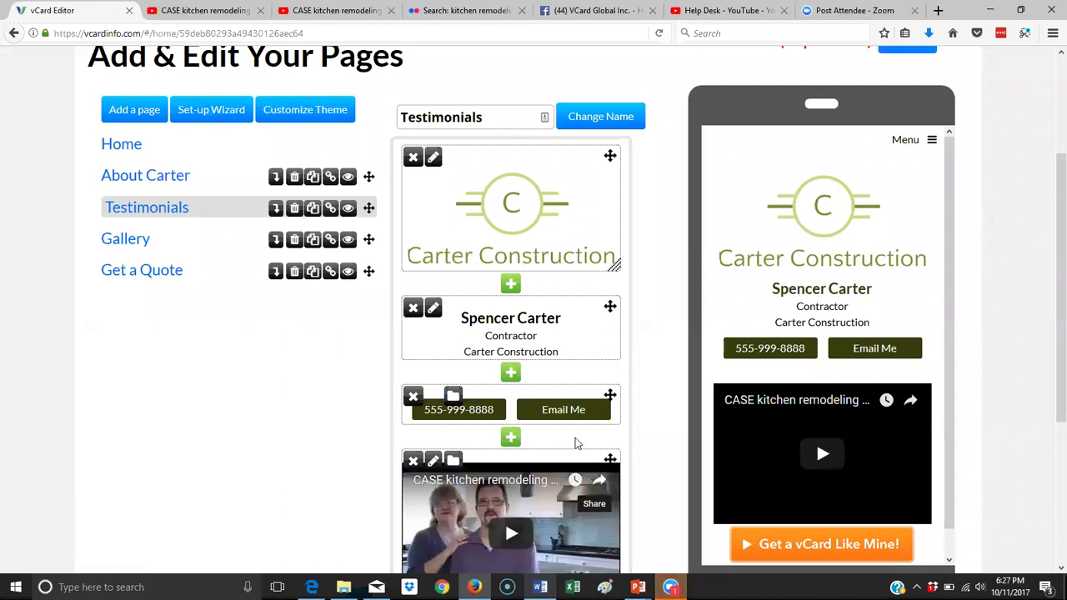
# Add a text block reading 'Testimonials', formatted as a centred Header 1, above the video.
pyautogui.scroll(-3, 549, 413)
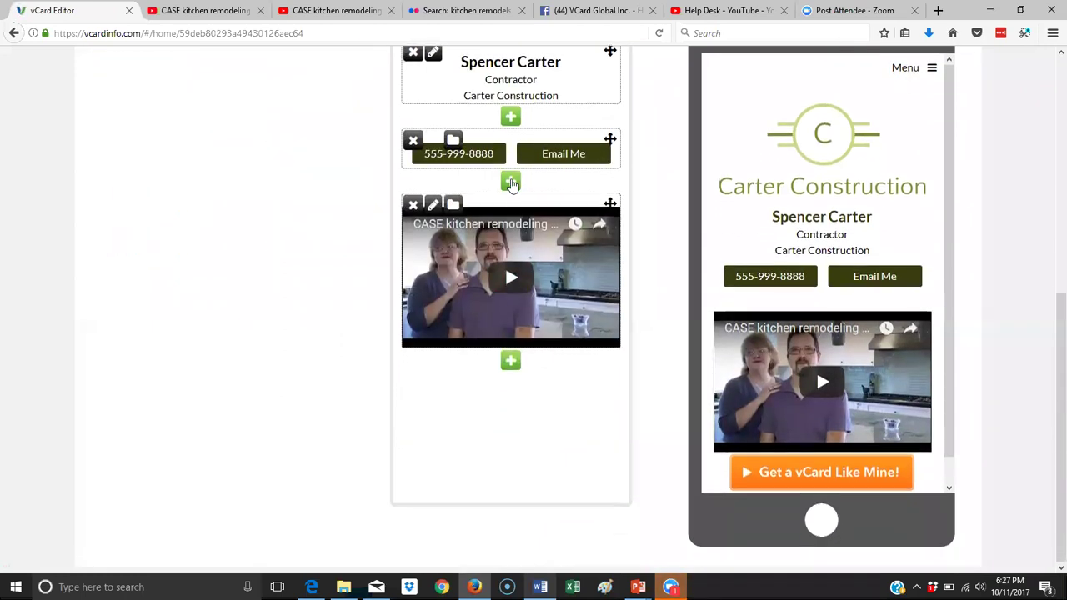
pyautogui.click(510, 181)
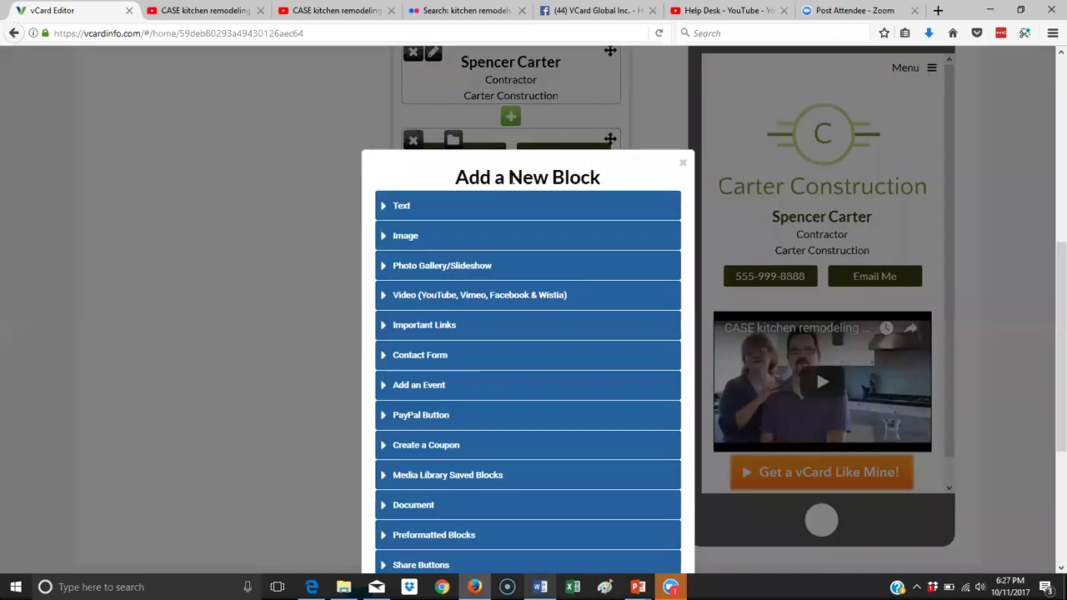
pyautogui.click(414, 216)
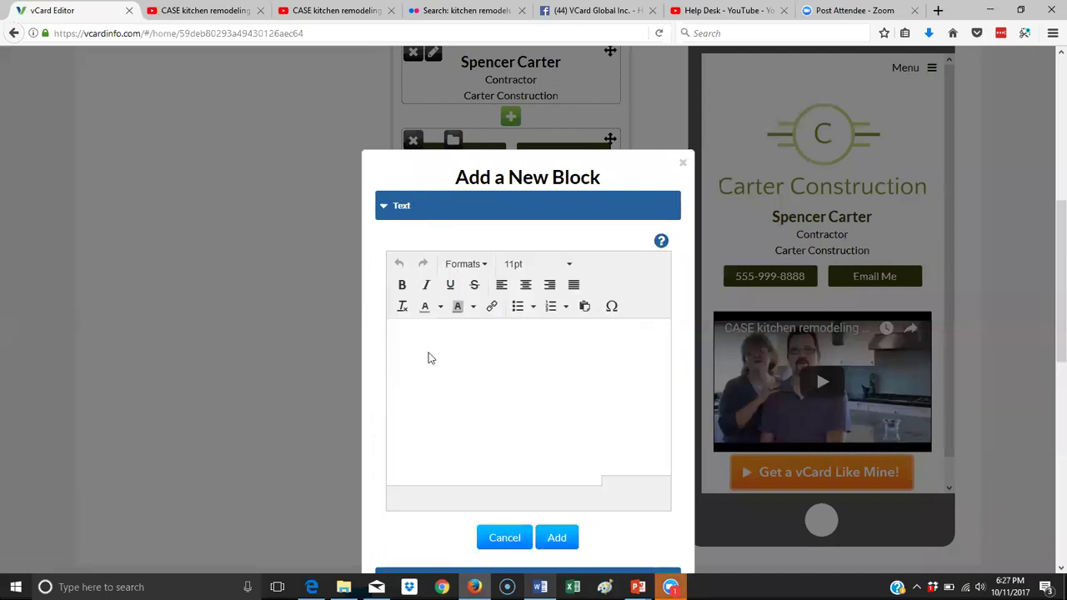
pyautogui.write('TE')
pyautogui.moveTo(459, 334); pyautogui.dragTo(388, 335)
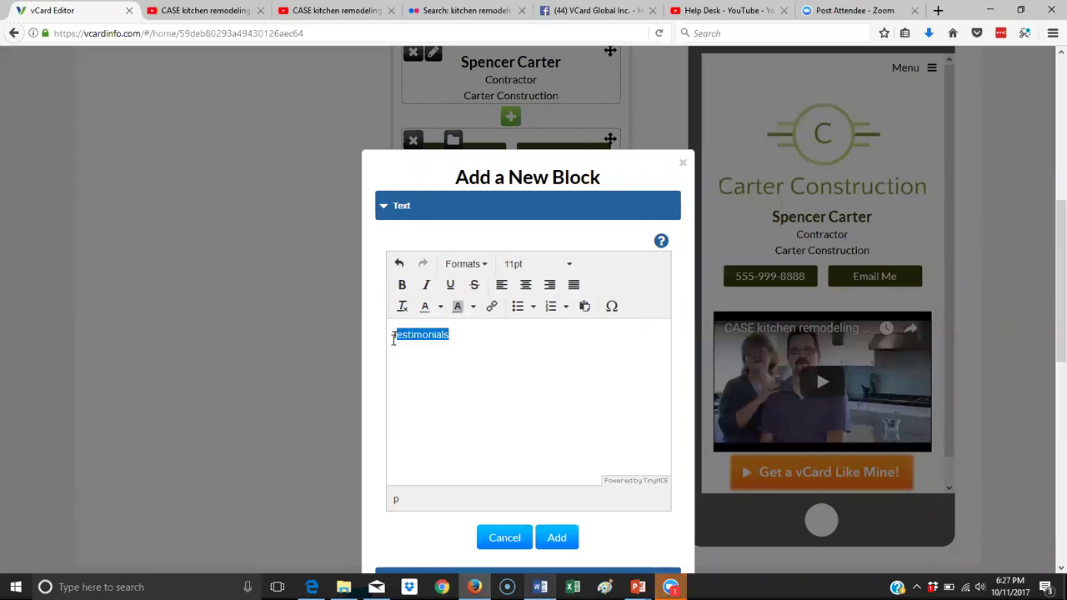
pyautogui.click(477, 265)
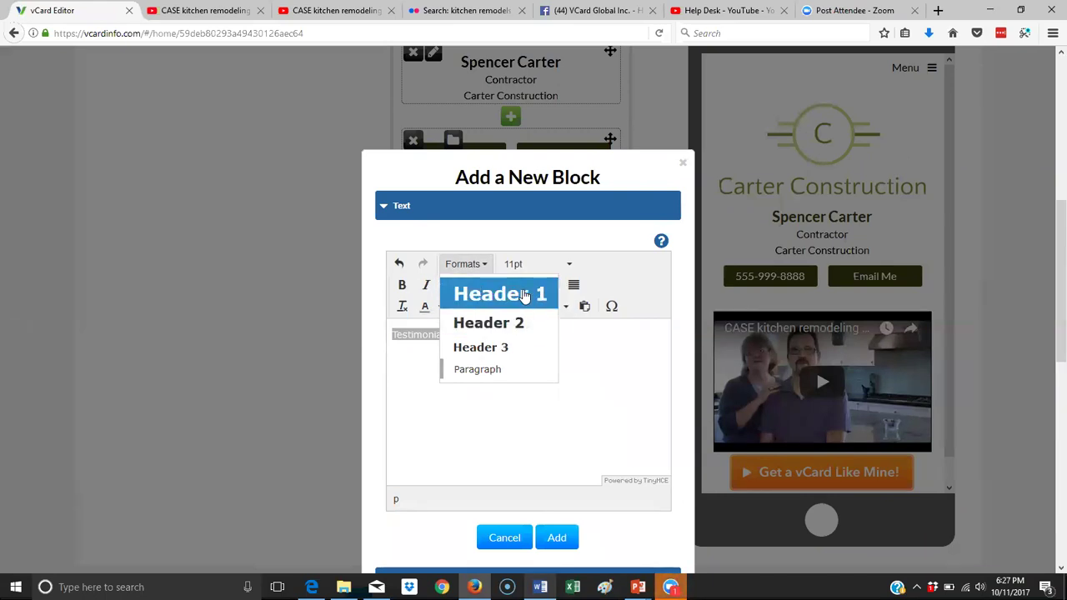
pyautogui.click(523, 296)
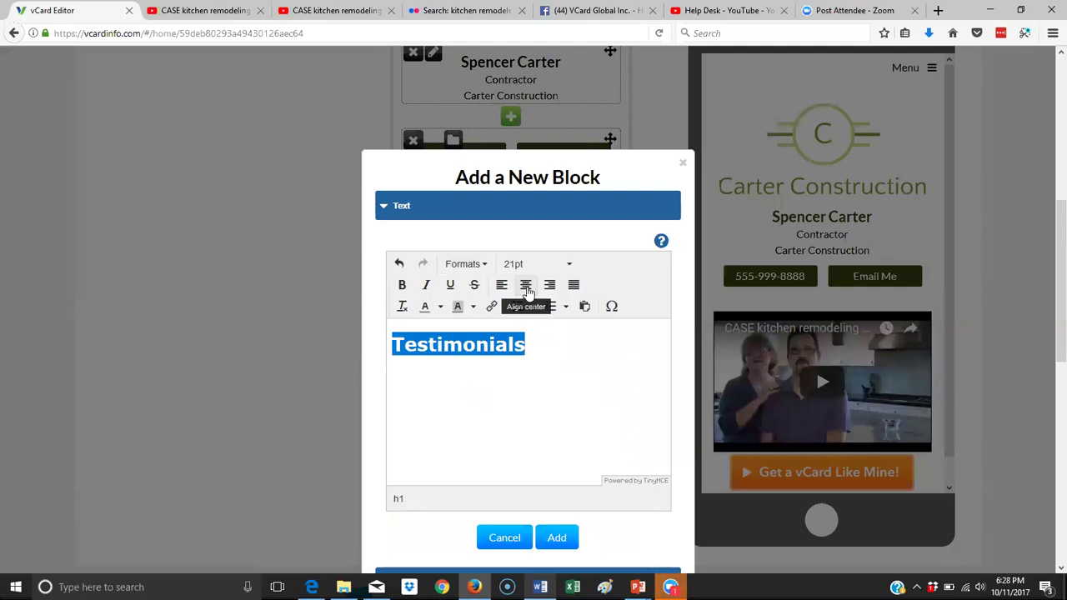
pyautogui.click(524, 287)
pyautogui.click(558, 540)
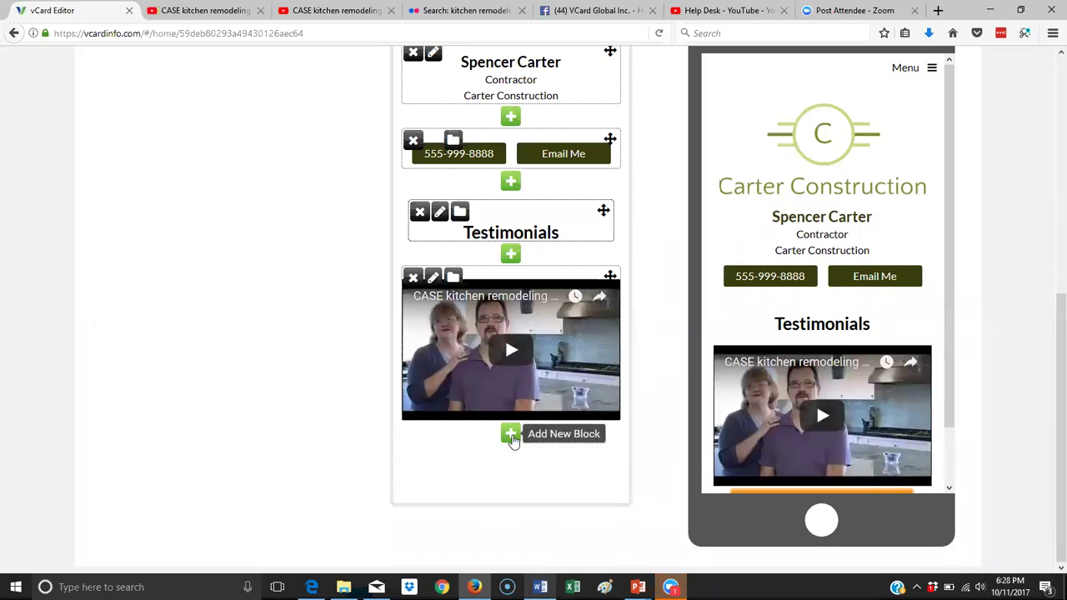
# Paste both customer testimonials from the Word document into a new text block below the video.
pyautogui.click(511, 435)
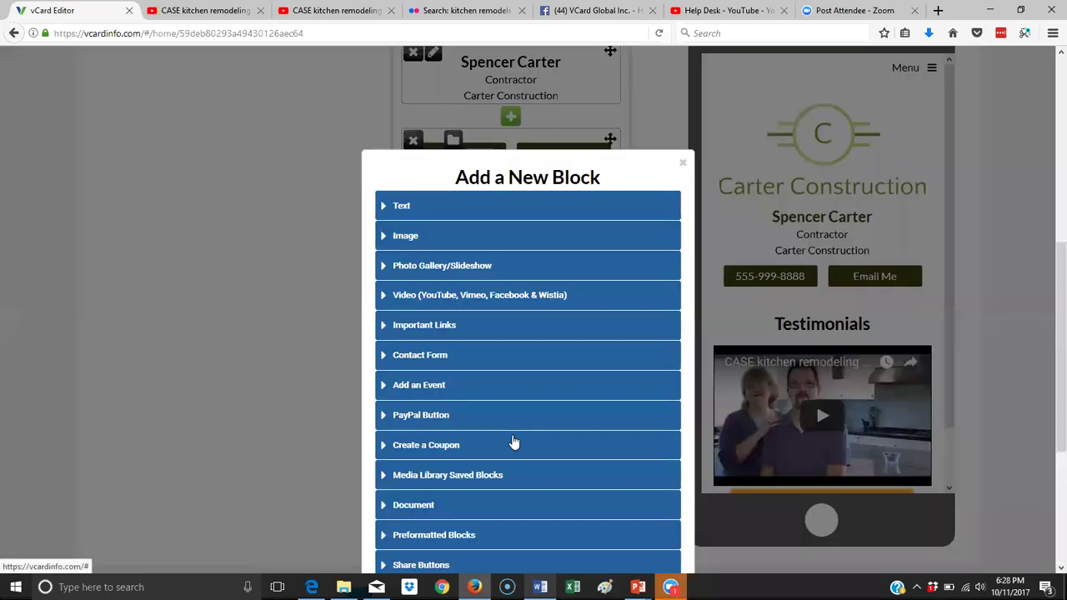
pyautogui.click(401, 210)
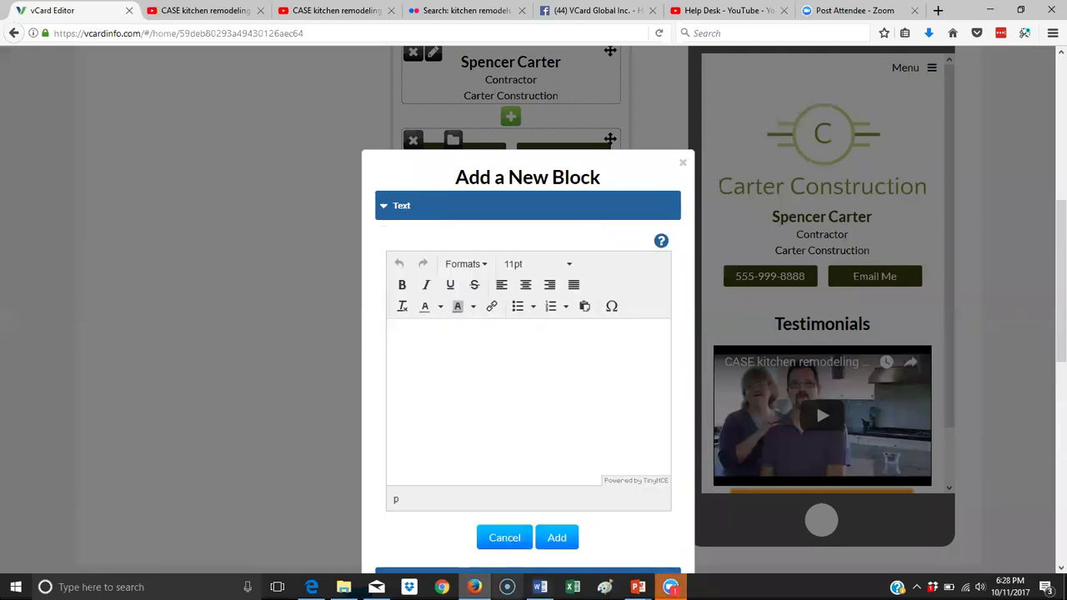
pyautogui.click(540, 587)
pyautogui.scroll(-5, 528, 323)
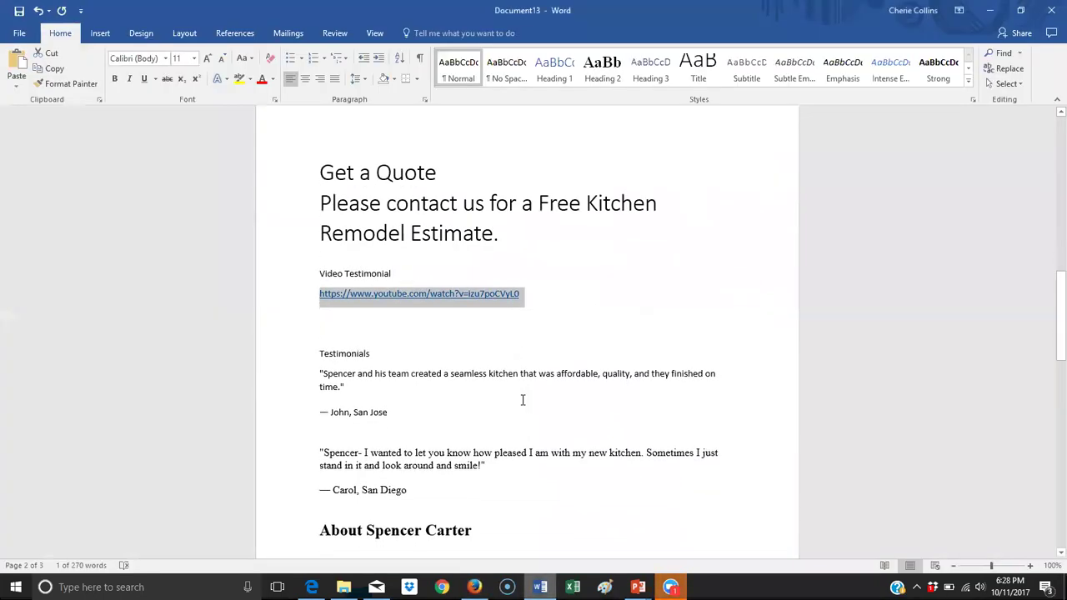
pyautogui.click(450, 395)
pyautogui.moveTo(409, 394); pyautogui.dragTo(302, 284)
pyautogui.hotkey('ctrl', 'c')
pyautogui.hotkey('alt', 'Tab')
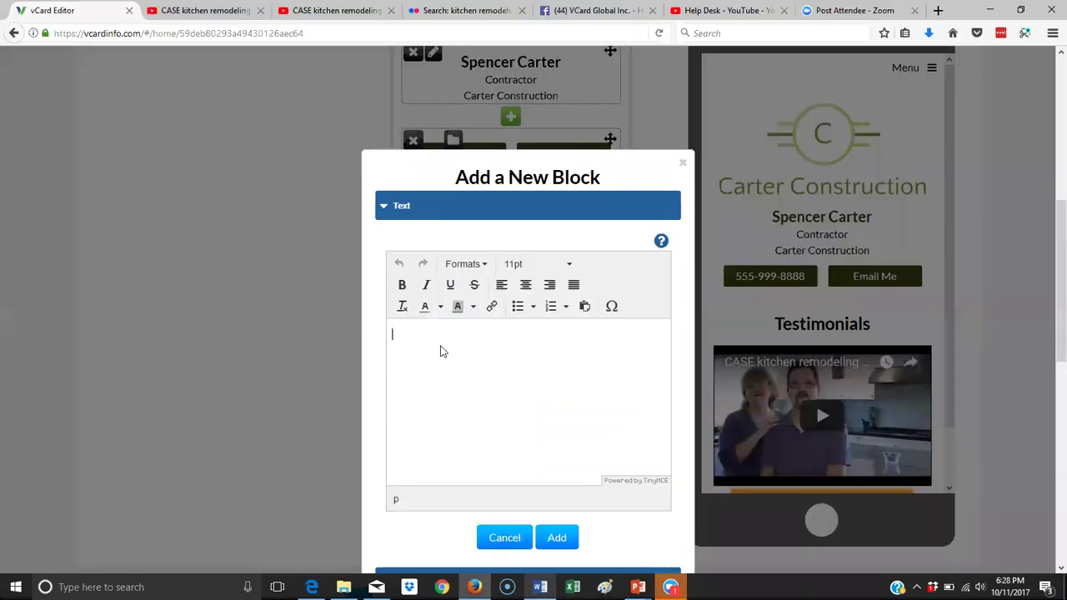
pyautogui.hotkey('ctrl', 'v')
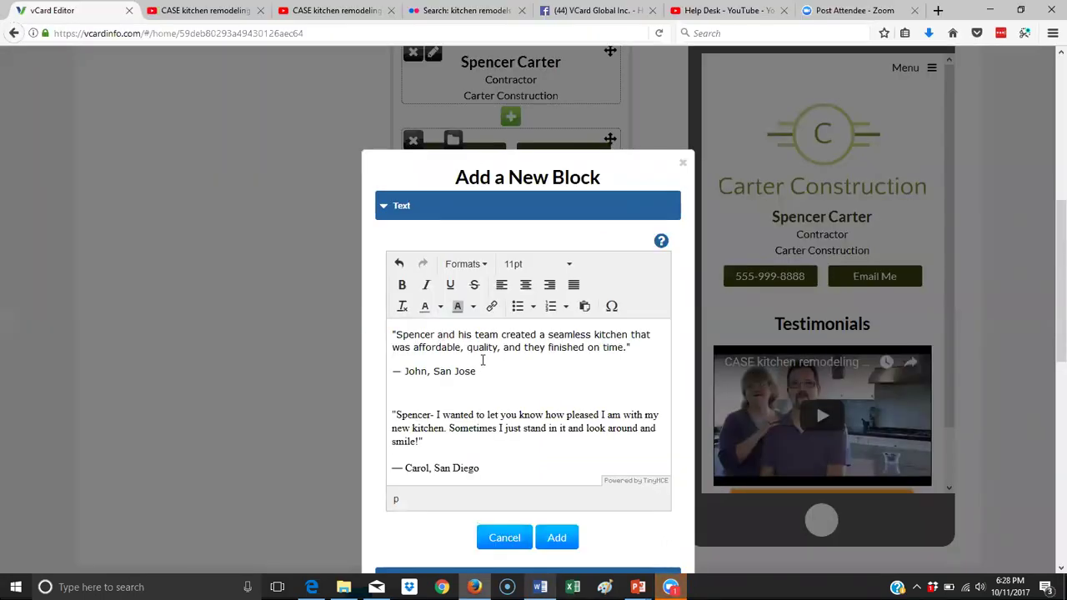
# Clear the testimonial text's formatting, tidy the spacing between quotes, and add the block.
pyautogui.moveTo(488, 467); pyautogui.dragTo(351, 333)
pyautogui.click(402, 305)
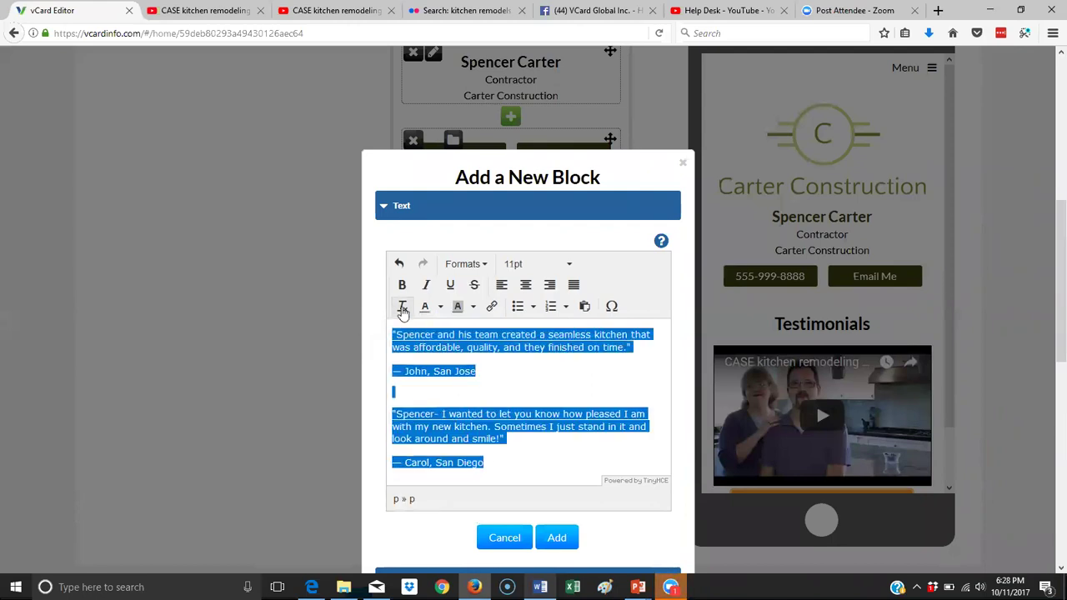
pyautogui.click(415, 394)
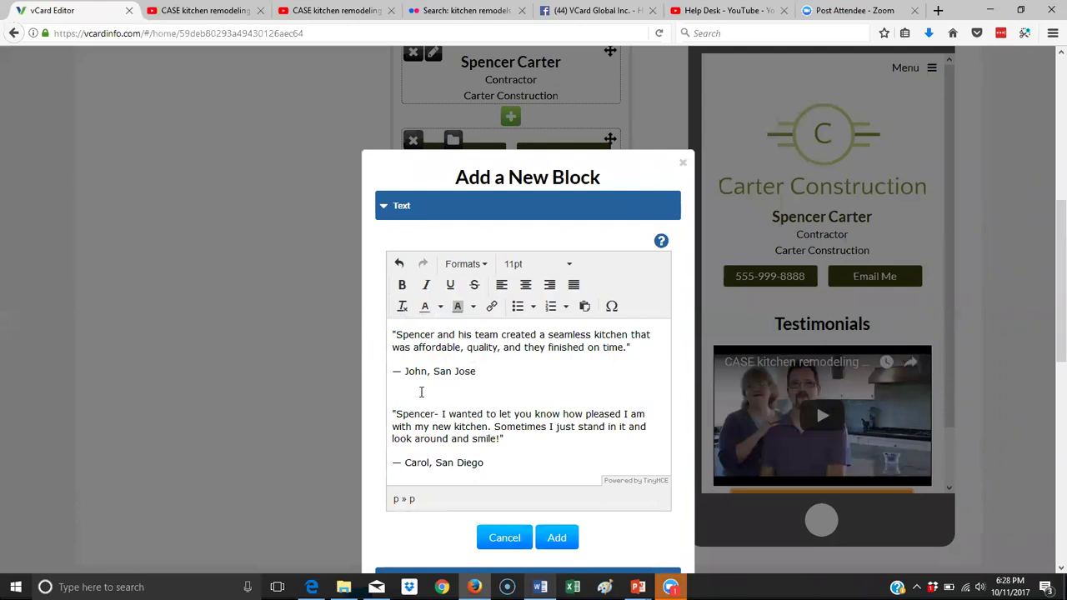
pyautogui.press('Delete')
pyautogui.press('BackSpace')
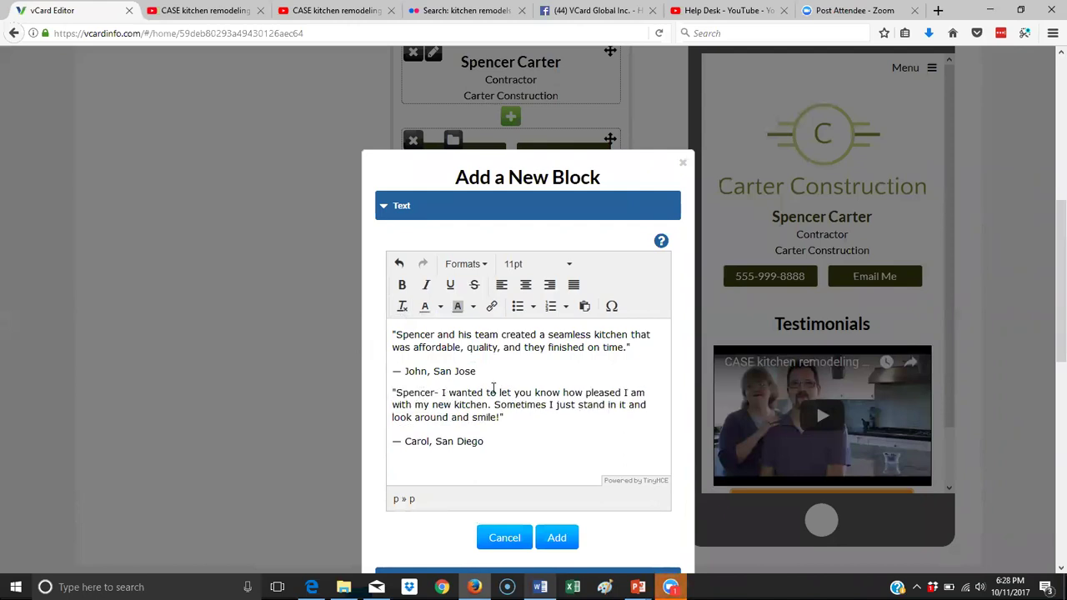
pyautogui.press('Return')
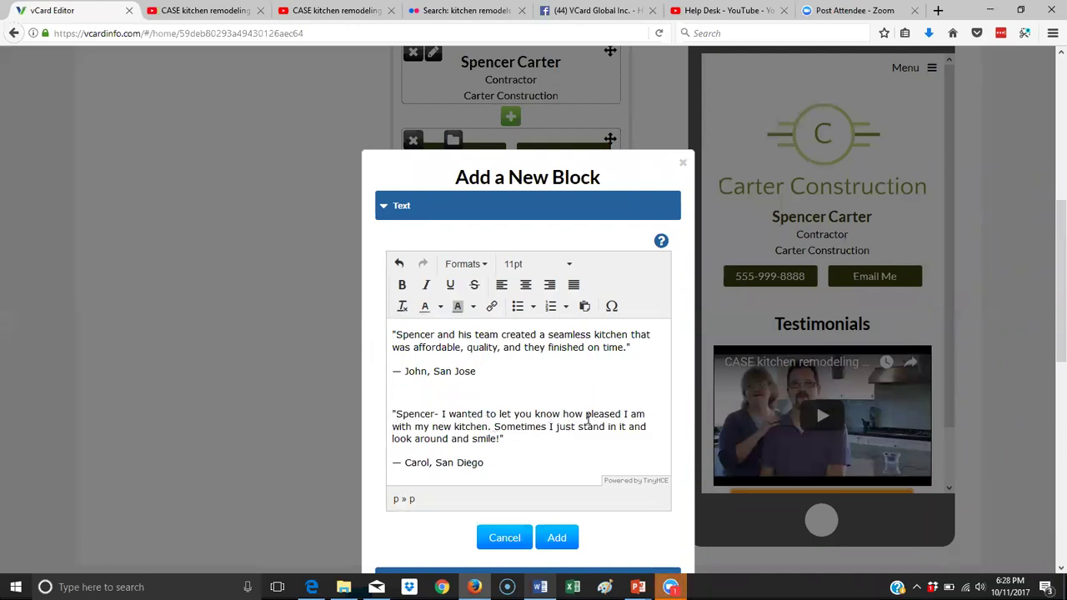
pyautogui.click(566, 540)
pyautogui.scroll(-5, 781, 336)
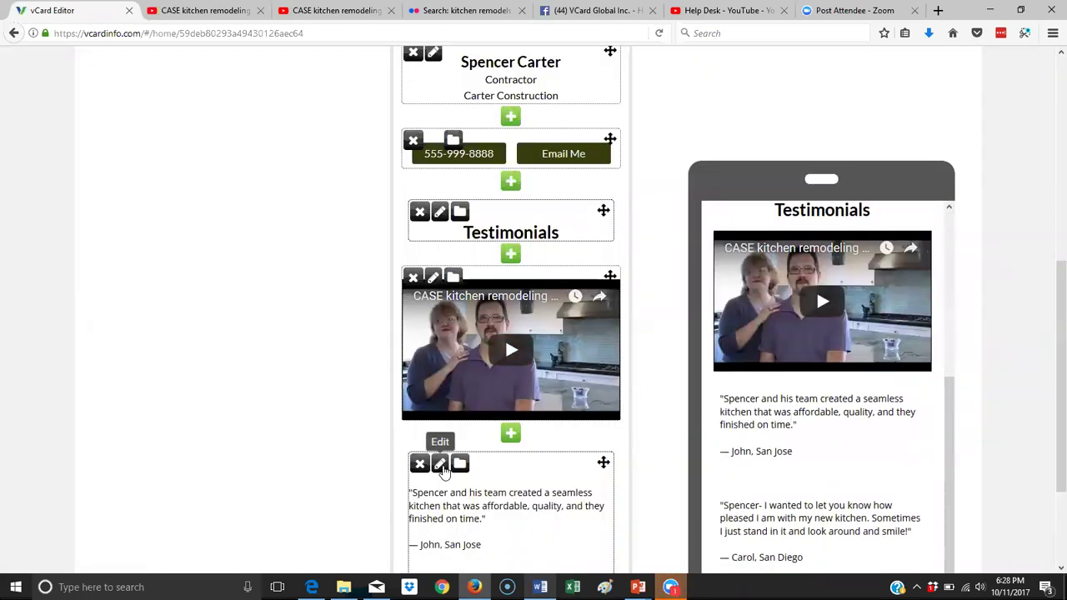
# Reopen the testimonials block and delete the extra blank line between the quotes.
pyautogui.click(439, 464)
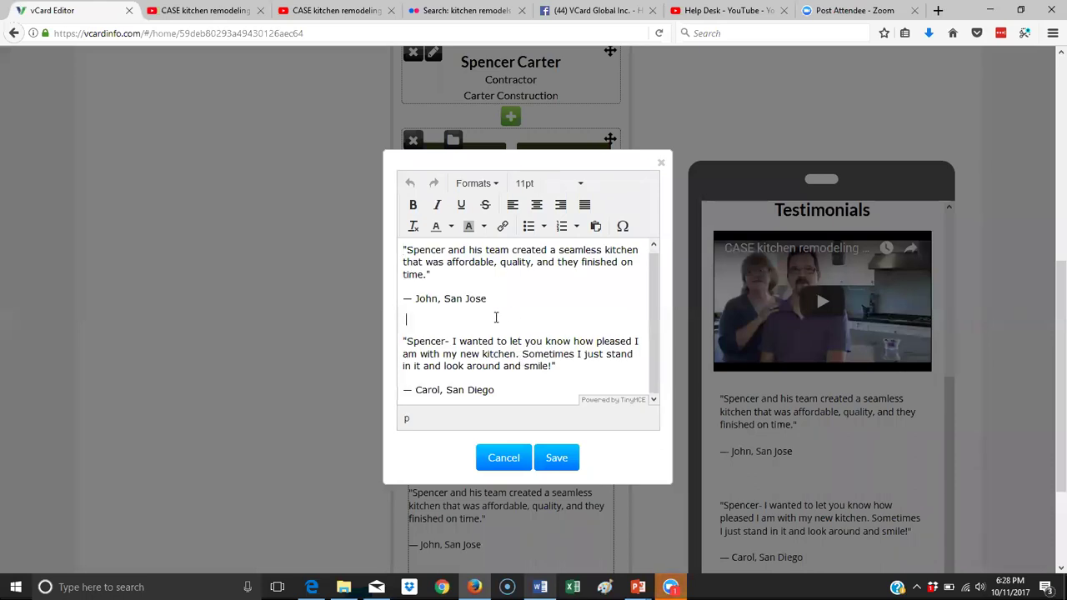
pyautogui.click(496, 318)
pyautogui.press('Delete')
pyautogui.press('Delete')
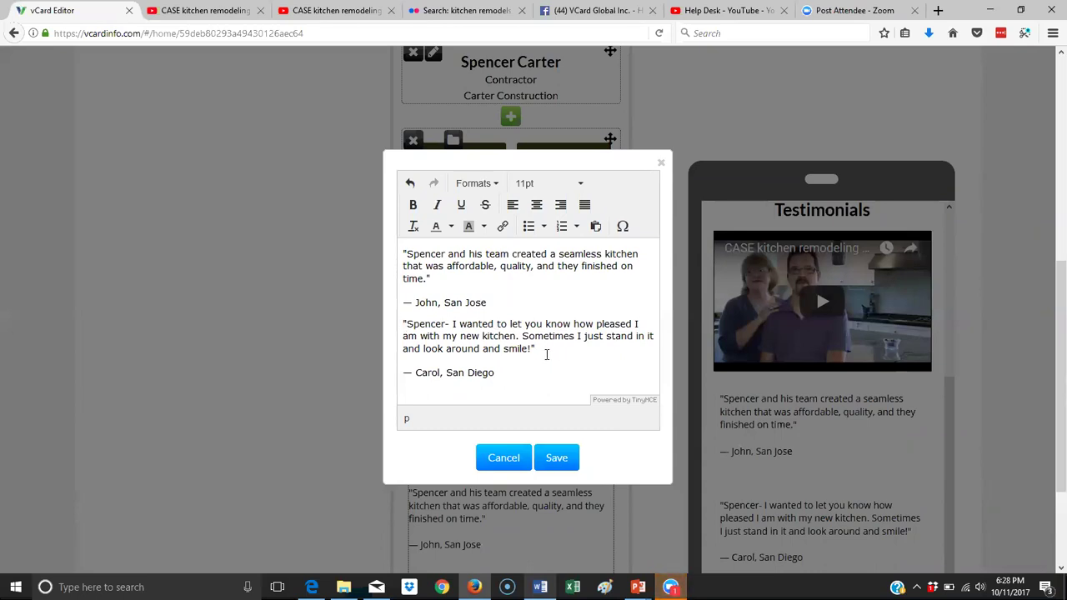
# Put Carol's attribution on its own line beneath her quote.
pyautogui.press('Delete')
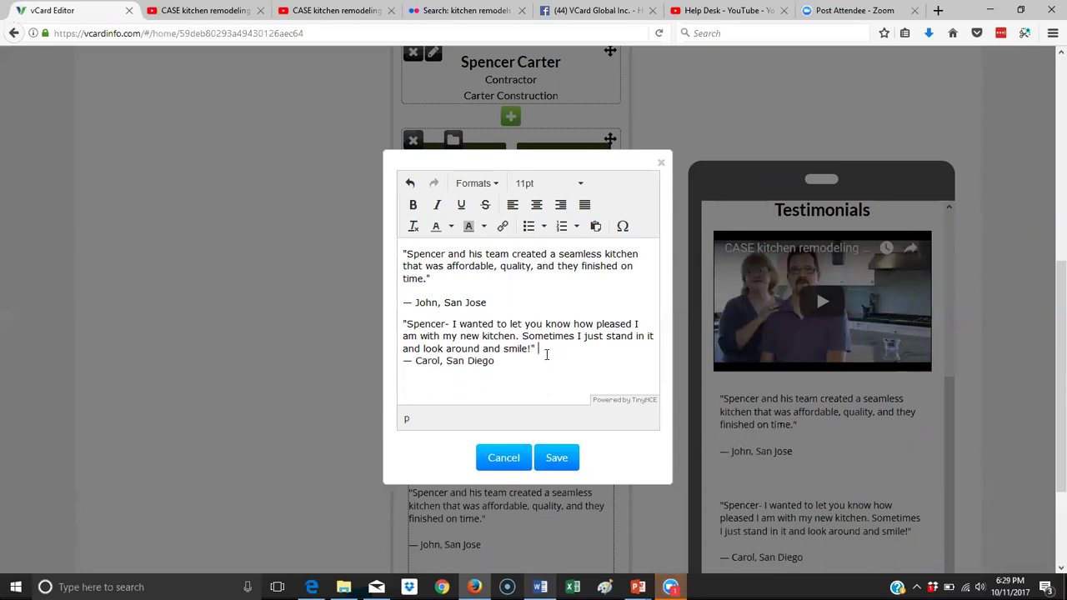
pyautogui.press('Delete')
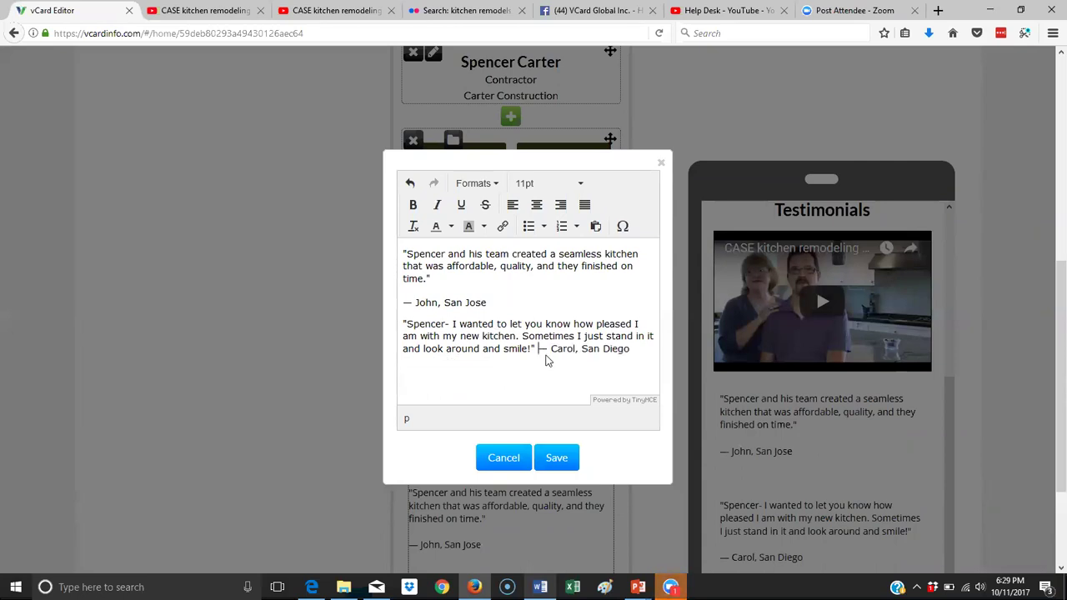
pyautogui.press('Return')
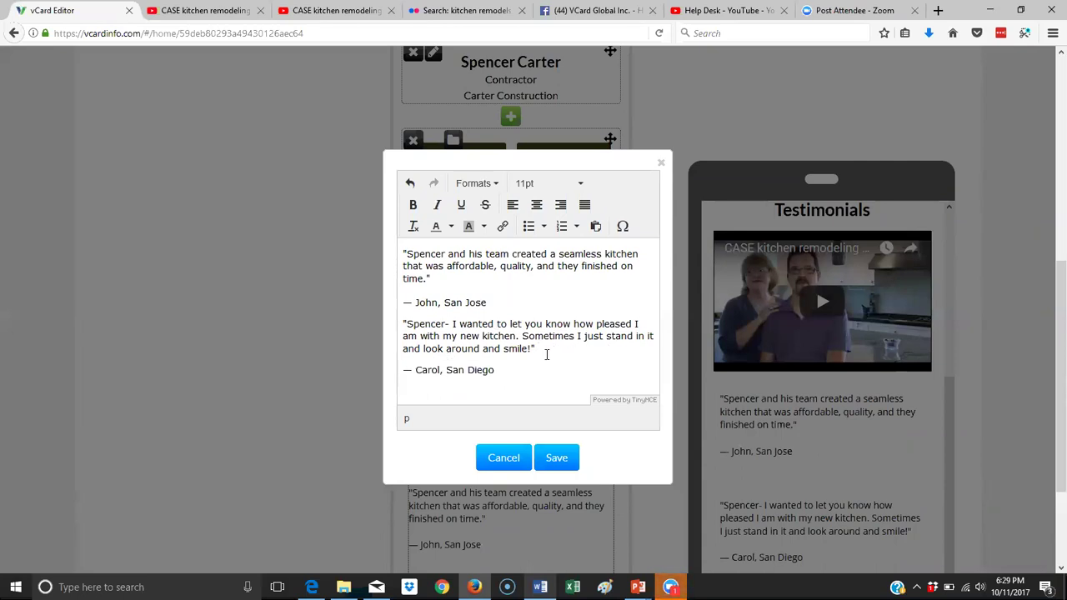
pyautogui.press('BackSpace')
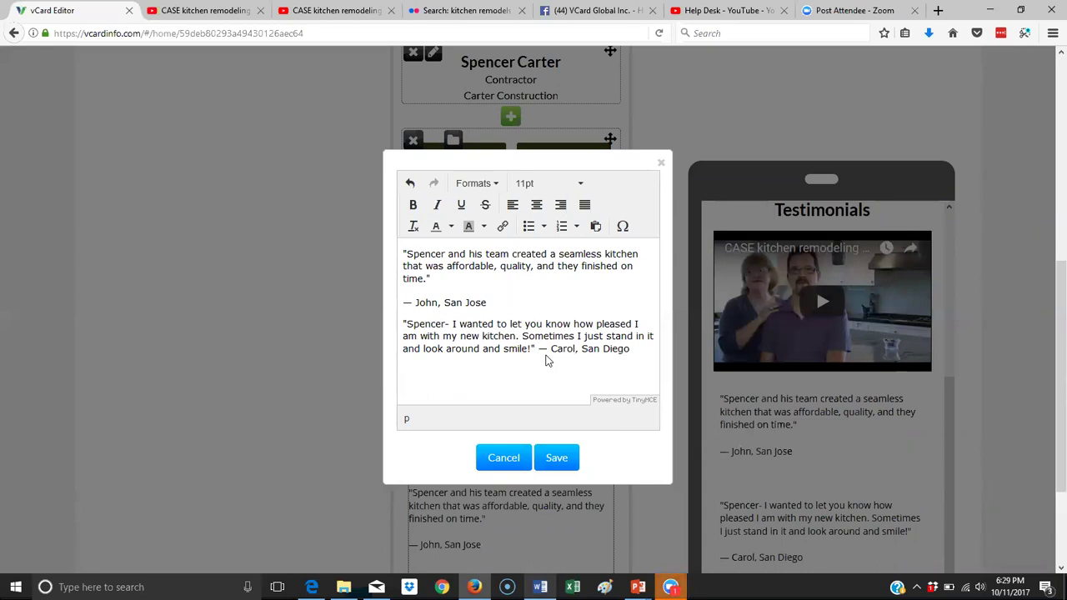
pyautogui.press('BackSpace')
pyautogui.press('Return')
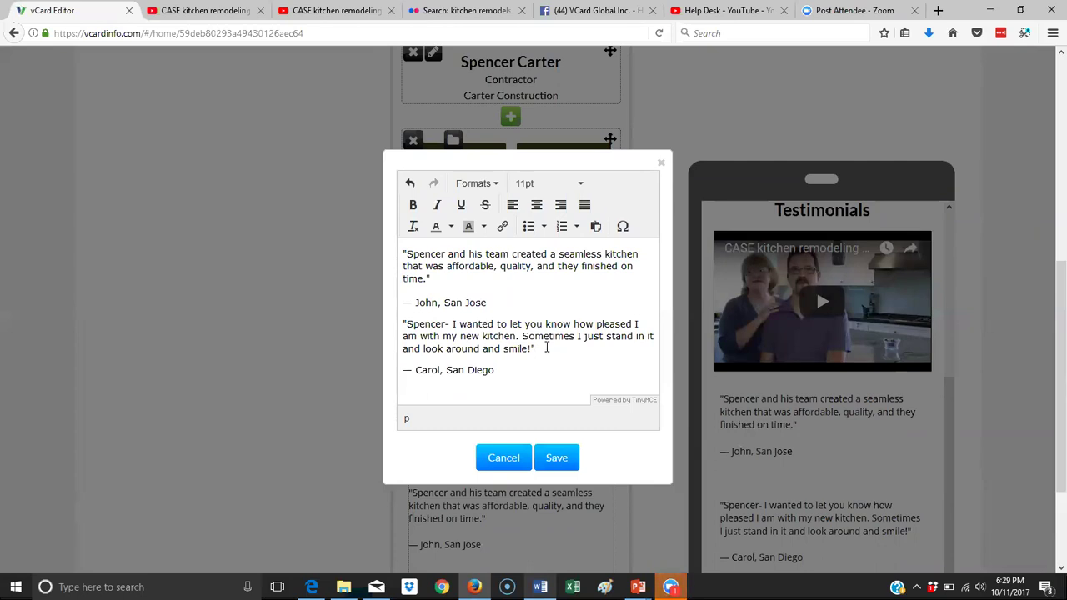
pyautogui.press('BackSpace')
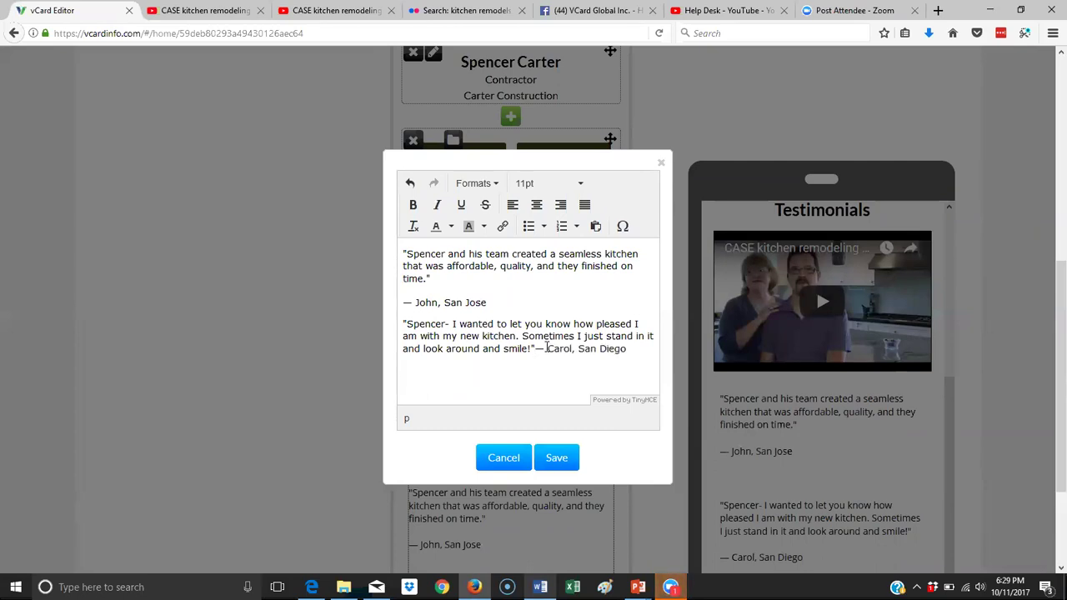
pyautogui.hotkey('shift', 'Return')
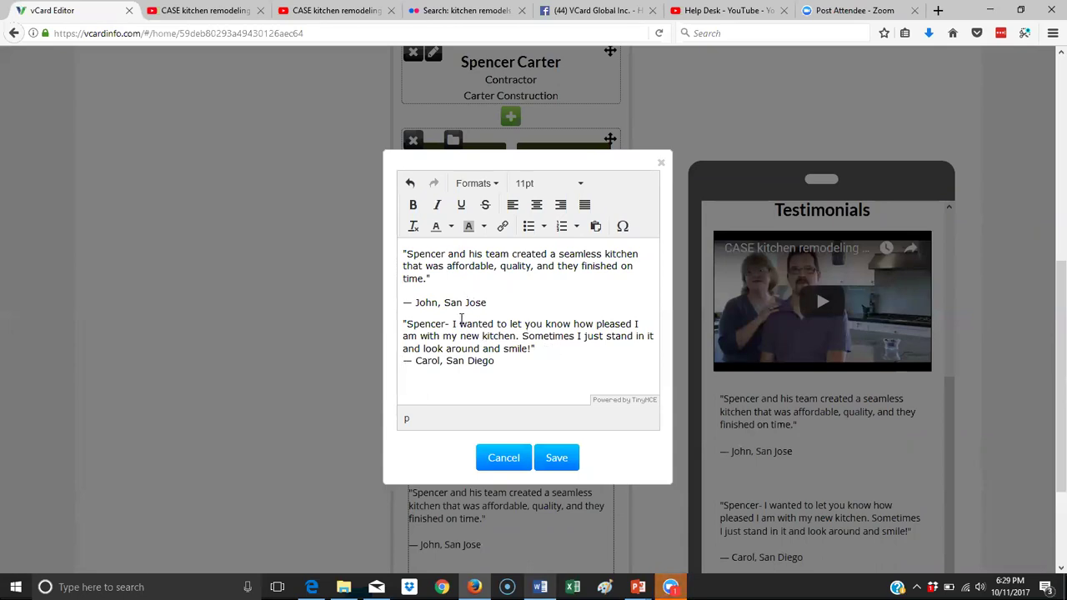
pyautogui.press('Return')
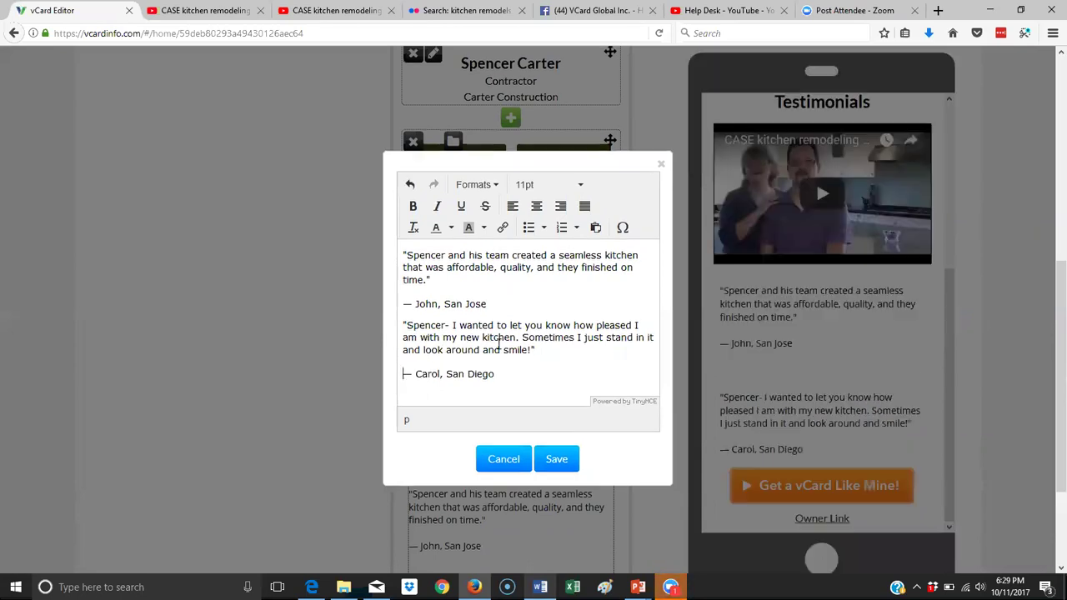
# Save the edited testimonials text block.
pyautogui.scroll(3, 498, 342)
pyautogui.scroll(-1, 513, 363)
pyautogui.scroll(-2, 525, 381)
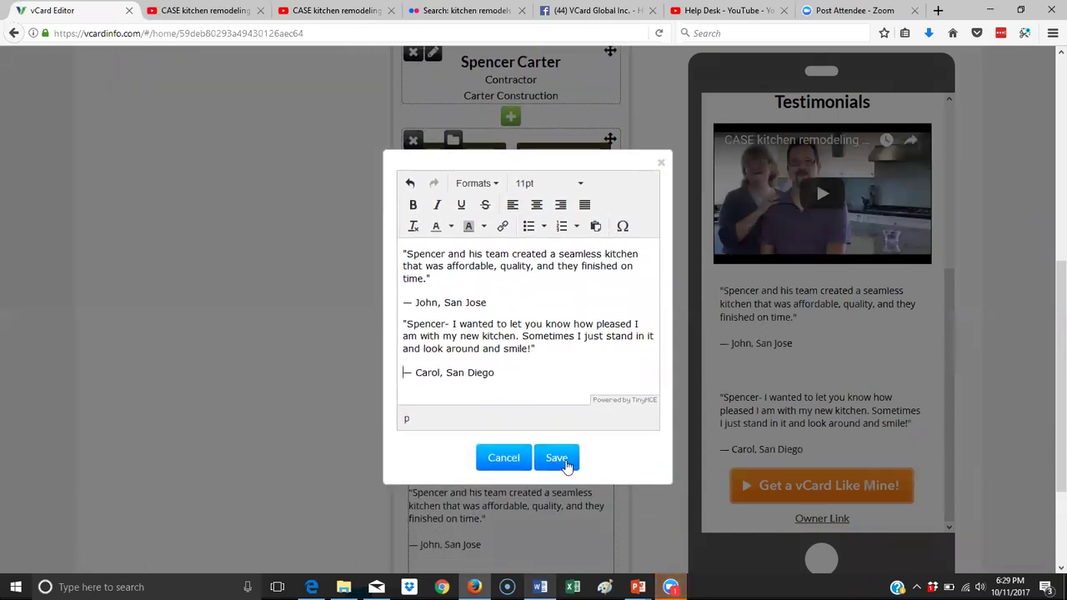
pyautogui.click(557, 459)
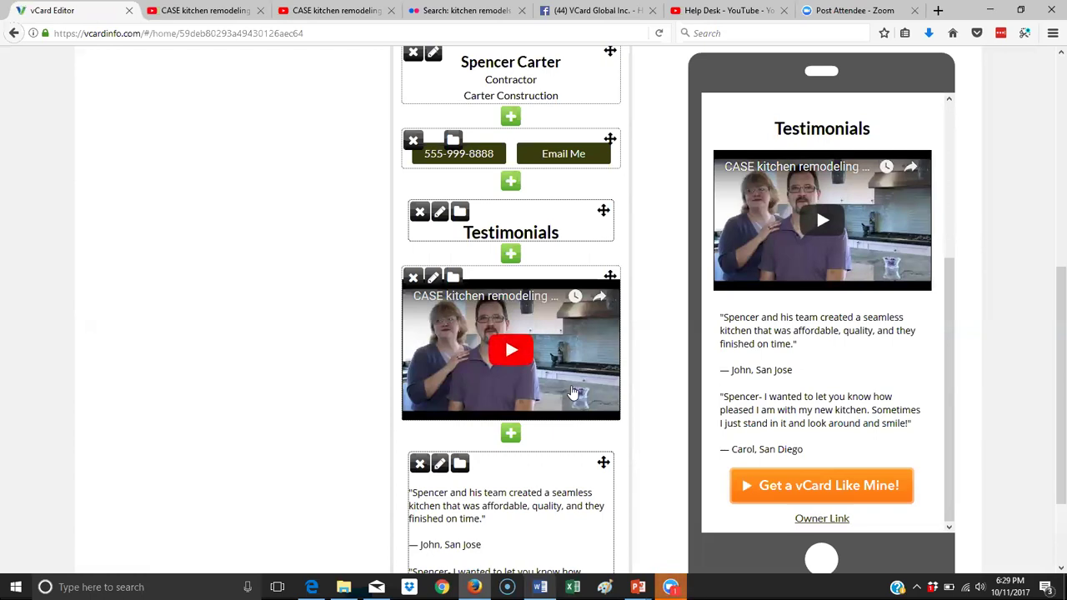
pyautogui.scroll(5, 572, 391)
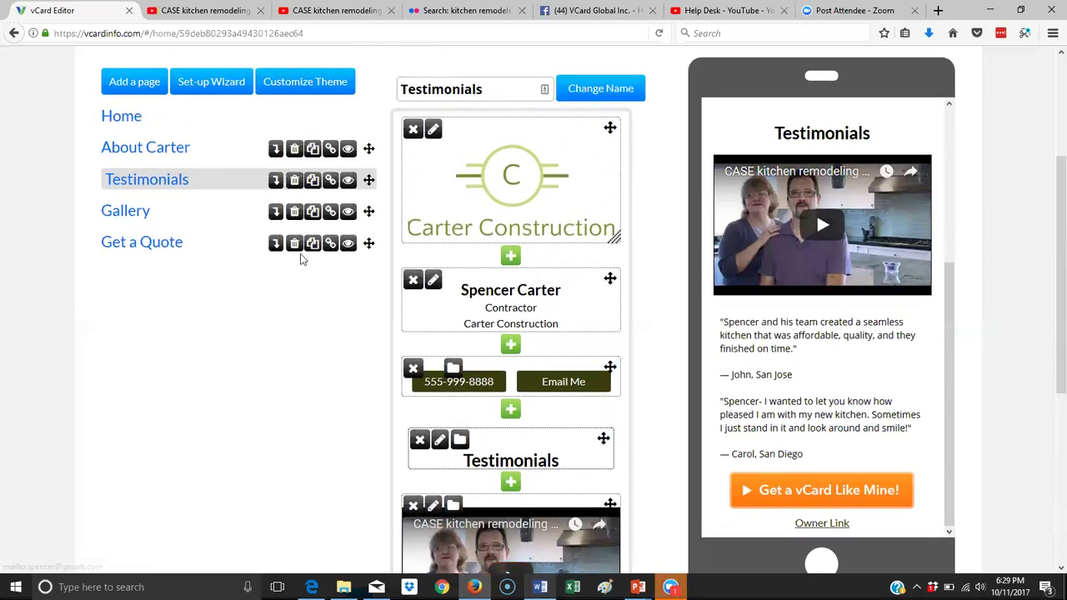
# On the Gallery page, upload a kitchen photo as a new image block, name it, and save.
pyautogui.click(138, 213)
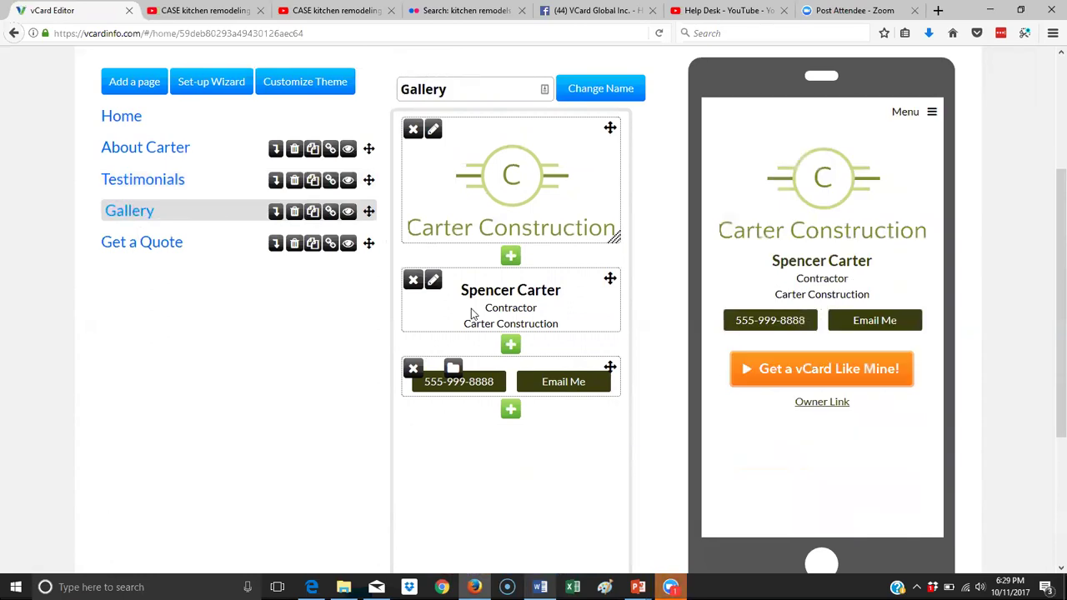
pyautogui.scroll(-3, 472, 311)
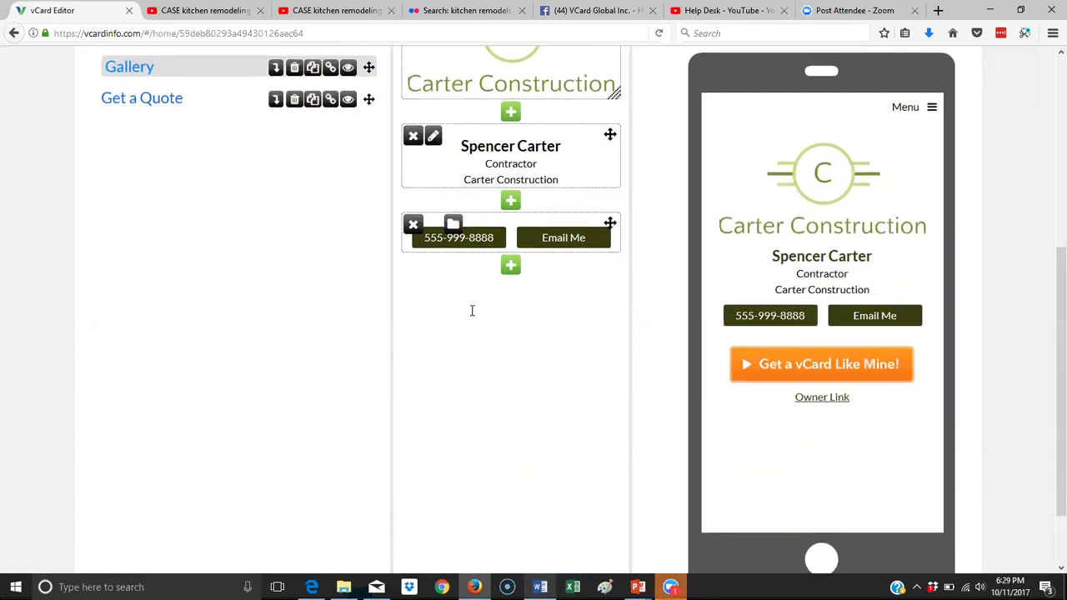
pyautogui.click(510, 260)
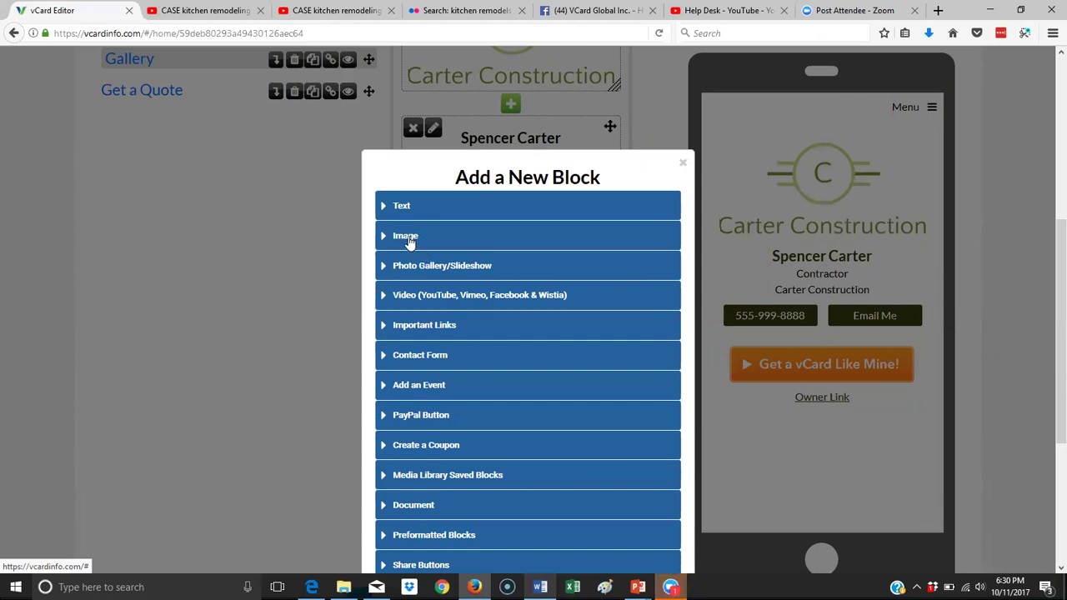
pyautogui.click(410, 237)
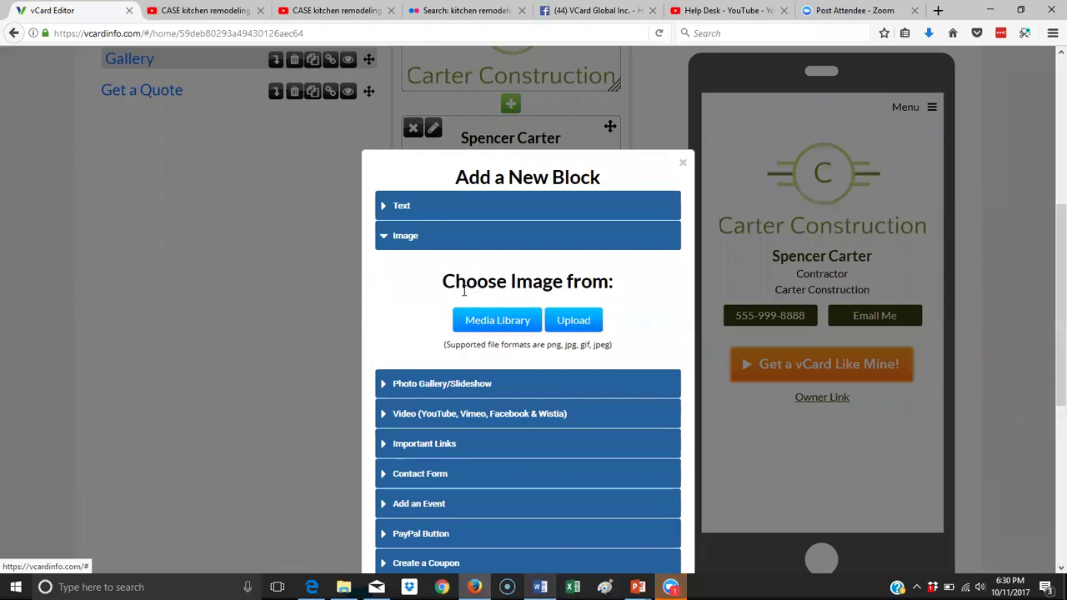
pyautogui.click(583, 326)
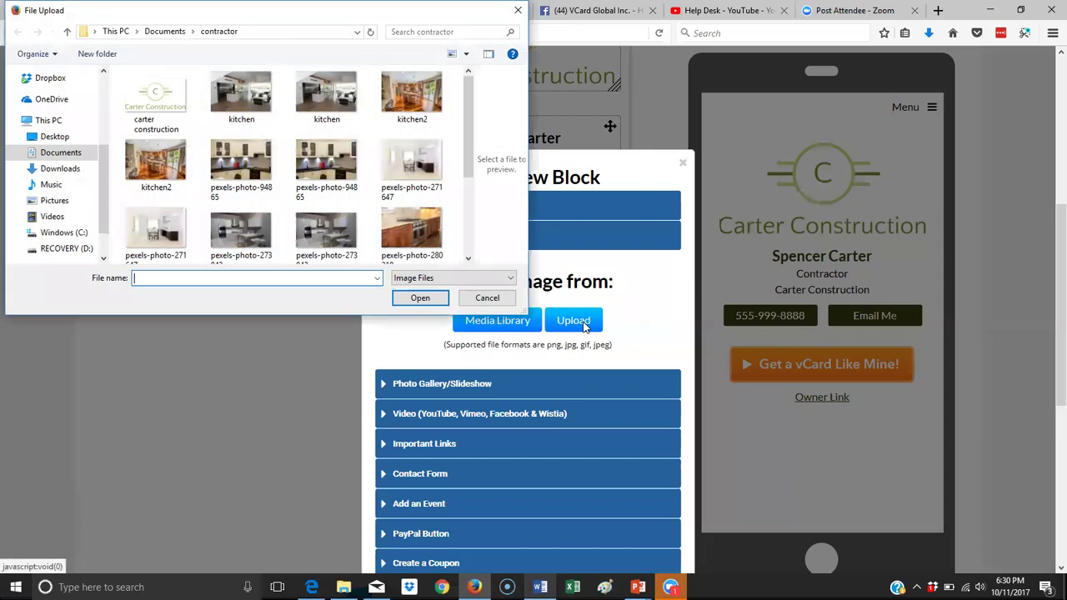
pyautogui.click(327, 93)
pyautogui.click(420, 298)
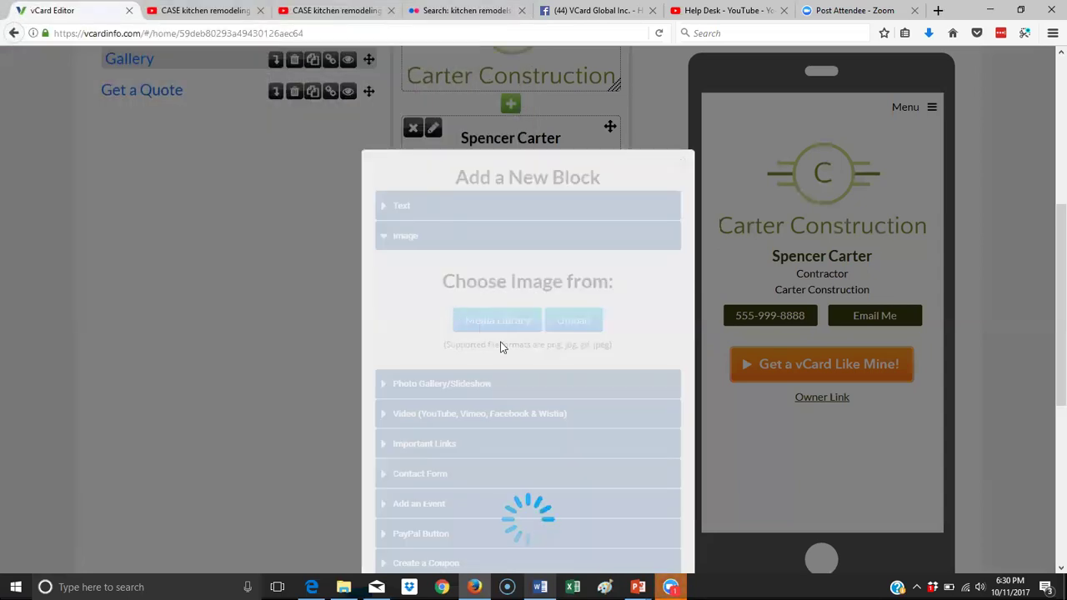
pyautogui.scroll(-5, 533, 440)
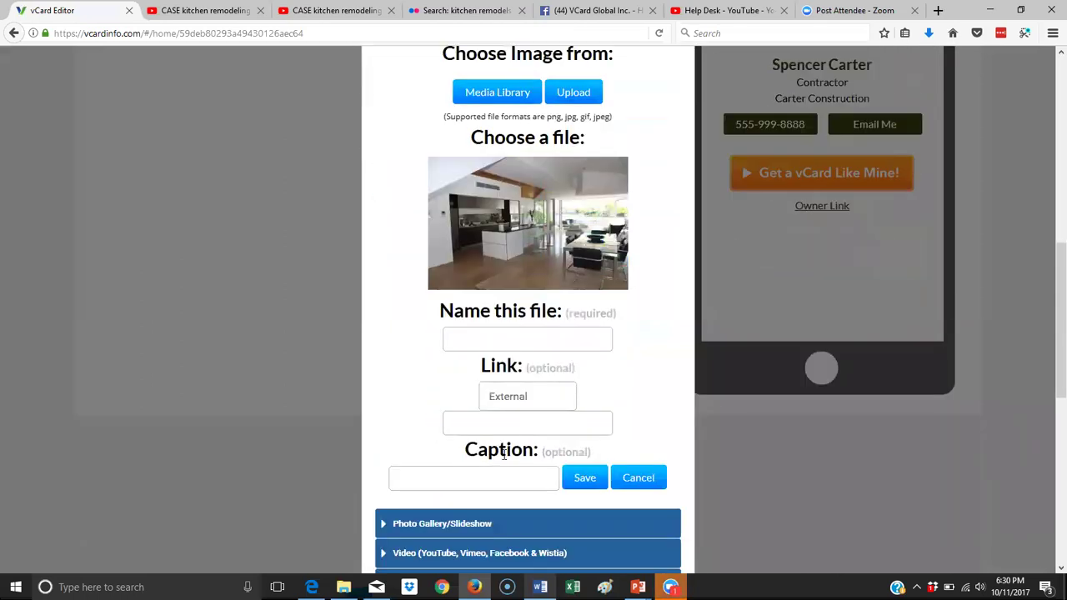
pyautogui.click(536, 339)
pyautogui.write('kitchen1')
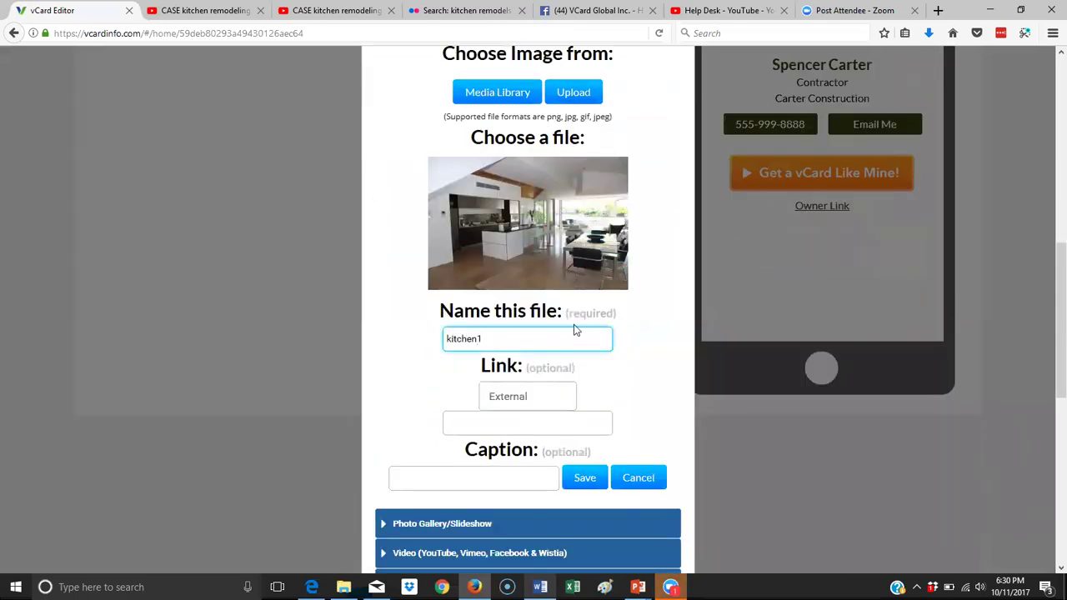
pyautogui.click(582, 481)
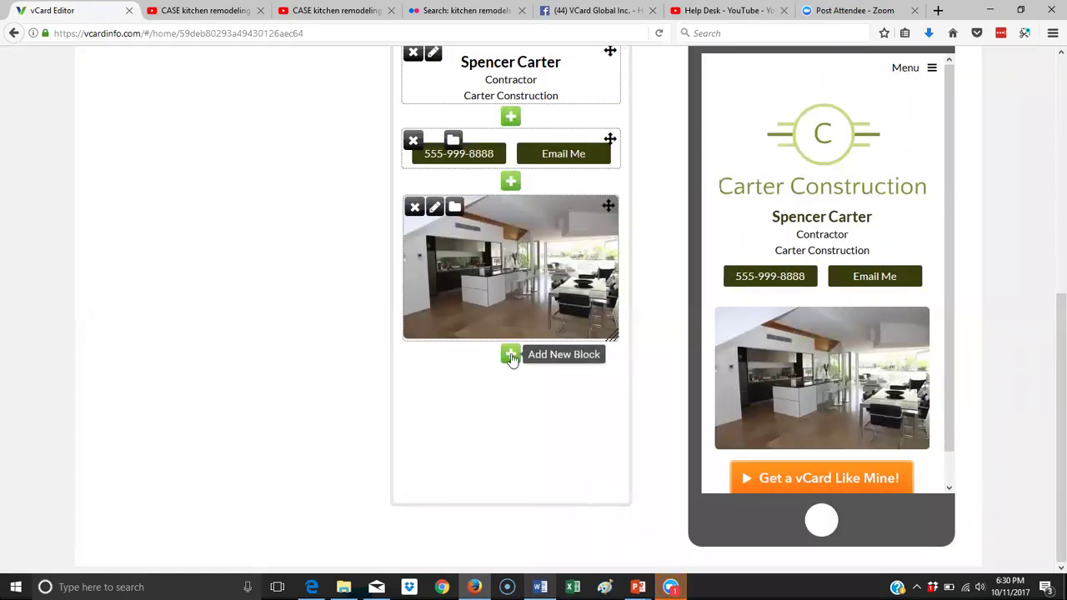
# Add another image block with the kitchen2 photo named 'kitchen'.
pyautogui.click(511, 355)
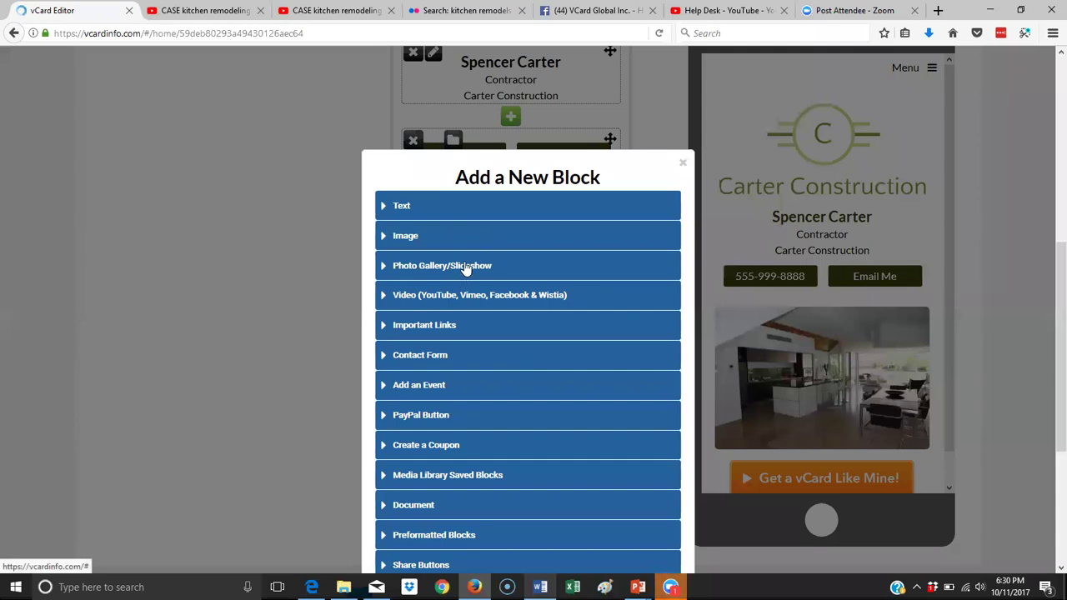
pyautogui.click(394, 241)
pyautogui.click(415, 243)
pyautogui.click(571, 326)
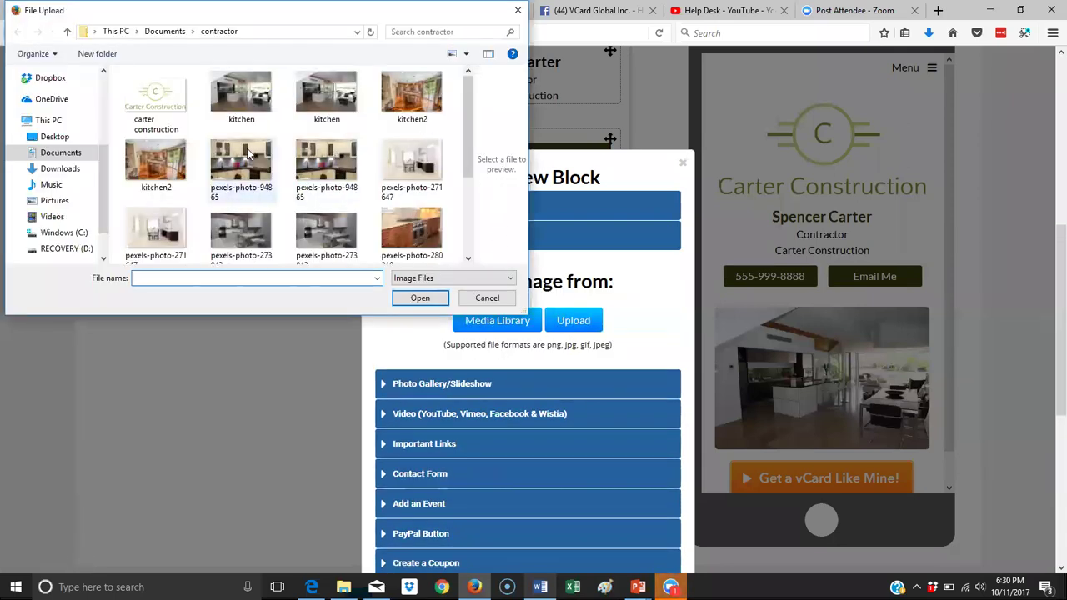
pyautogui.click(146, 154)
pyautogui.click(420, 297)
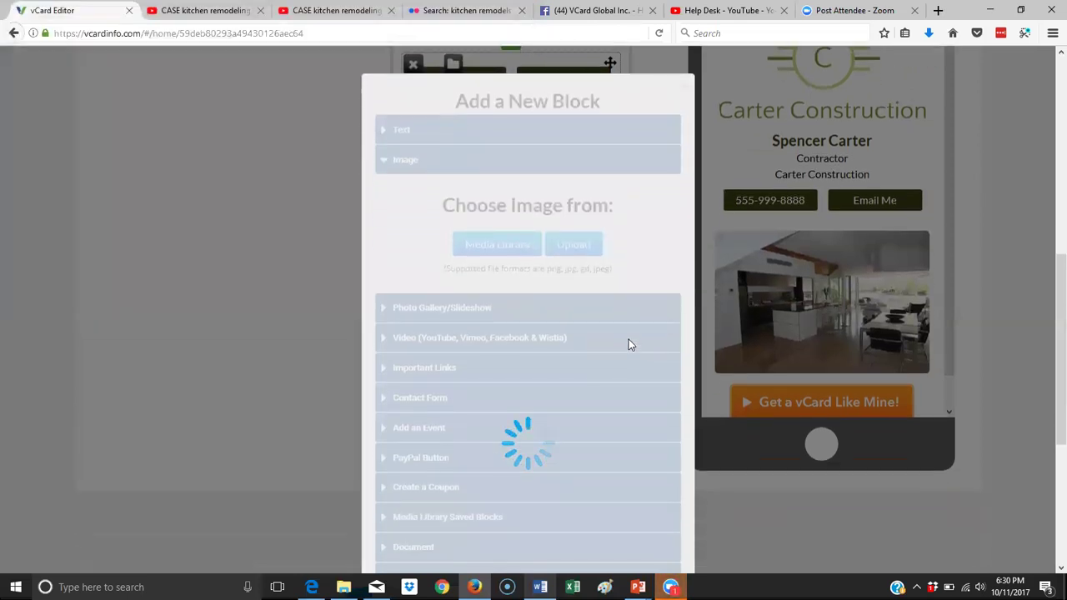
pyautogui.scroll(-3, 630, 341)
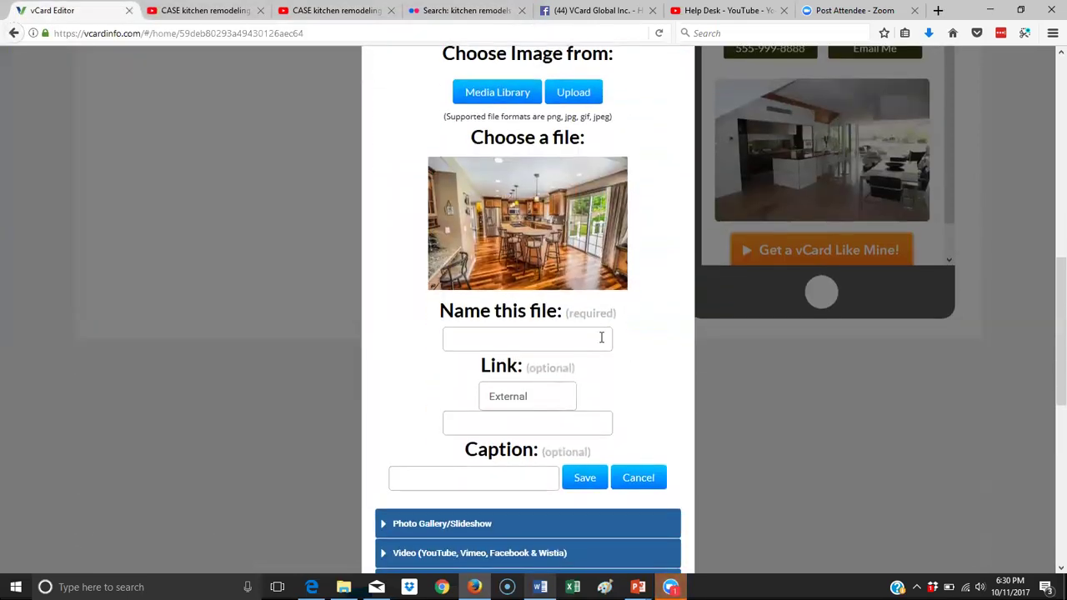
pyautogui.click(529, 340)
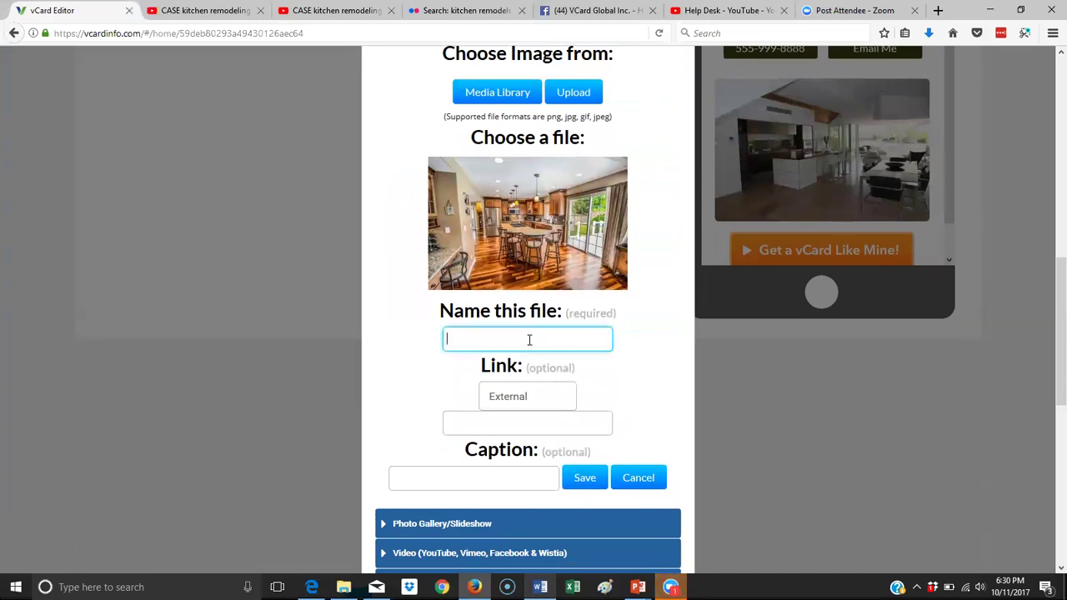
pyautogui.write('kitchen')
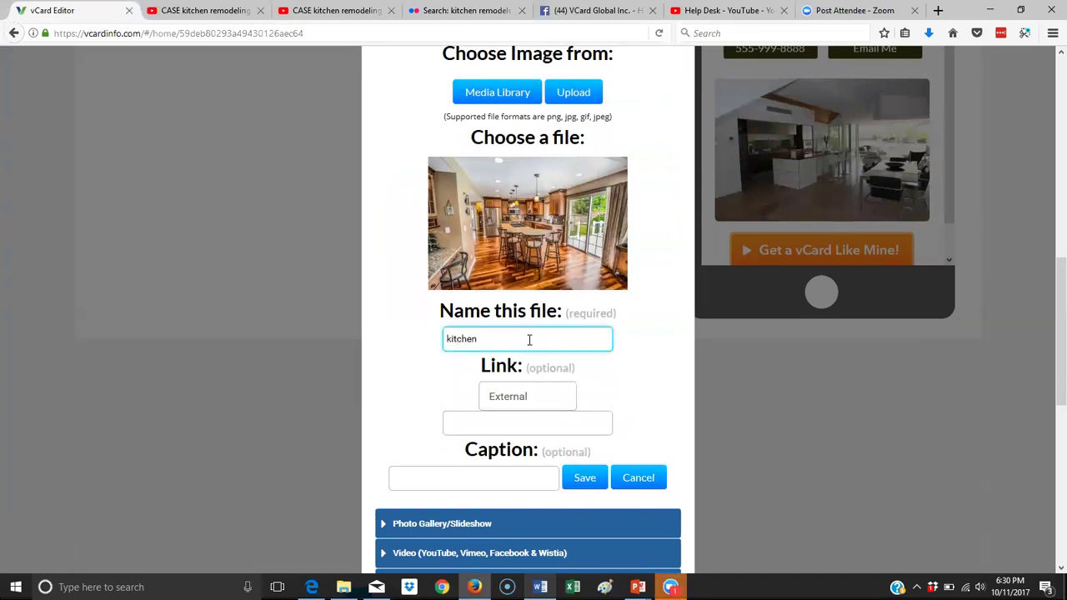
pyautogui.click(599, 474)
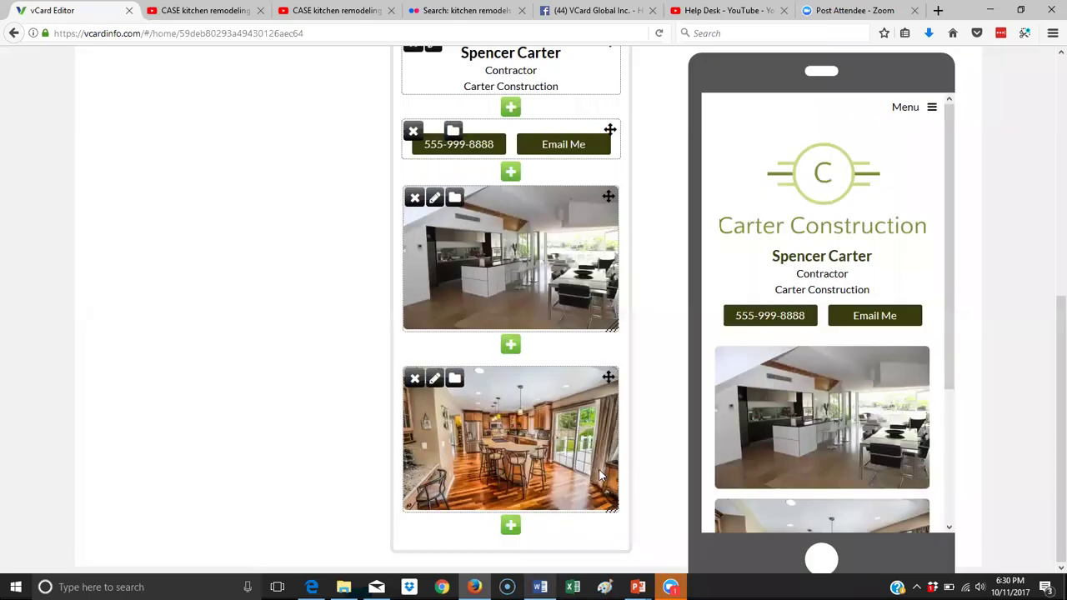
# Add an image block with the white-cabinet photo pexels-photo-94865, named 'kitchen'.
pyautogui.click(511, 524)
pyautogui.click(433, 240)
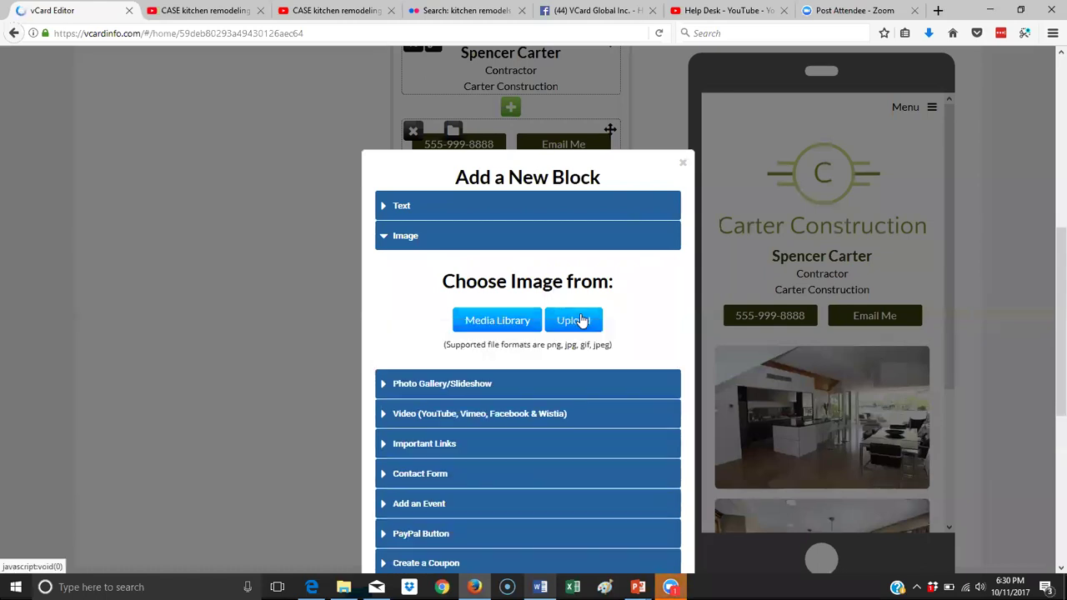
pyautogui.click(579, 320)
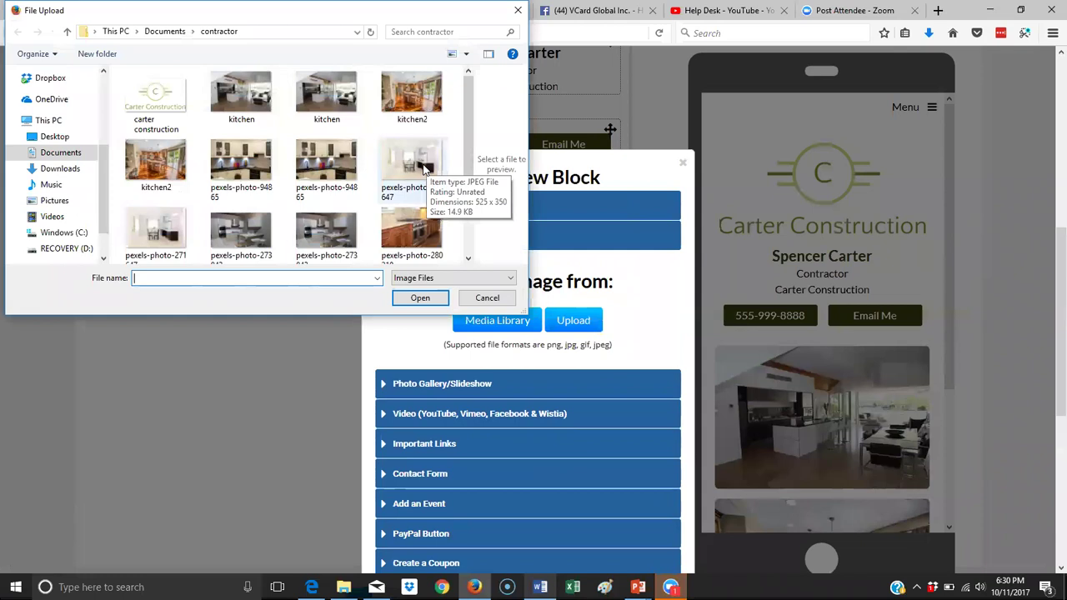
pyautogui.click(334, 166)
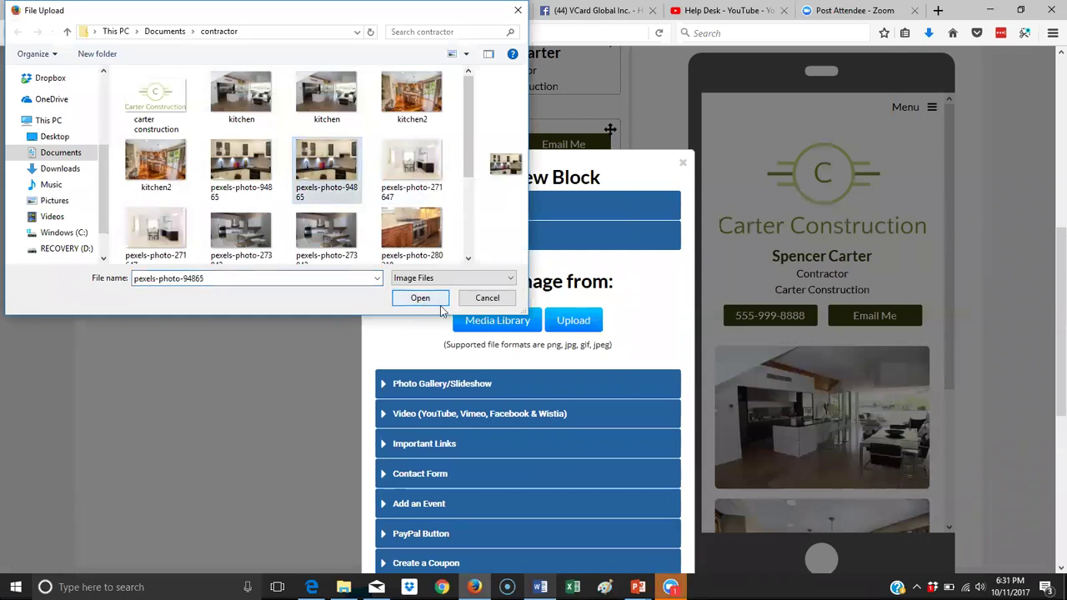
pyautogui.click(420, 298)
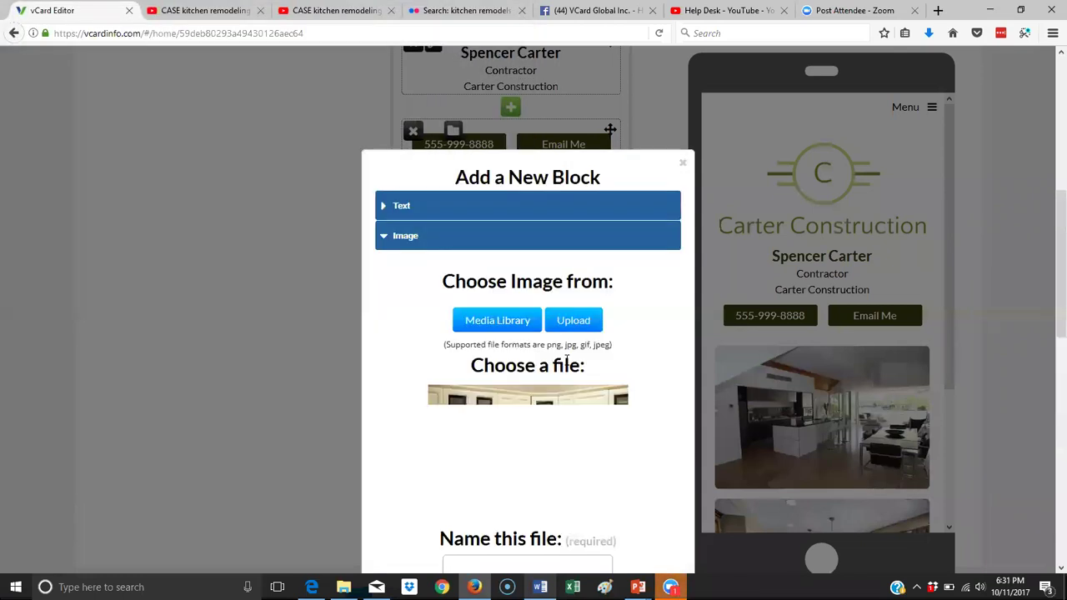
pyautogui.scroll(-3, 565, 367)
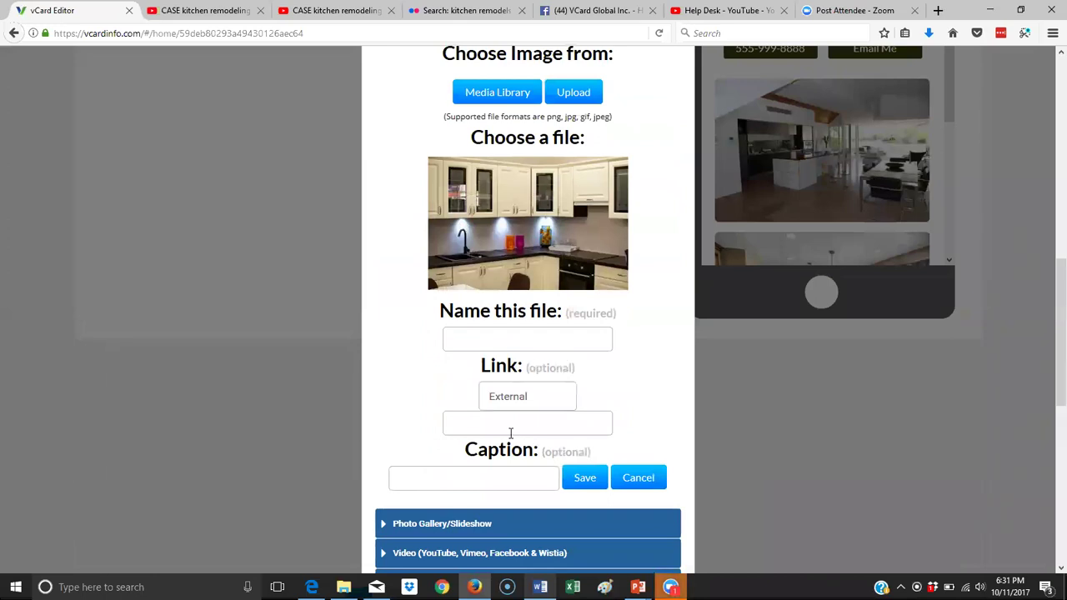
pyautogui.click(530, 342)
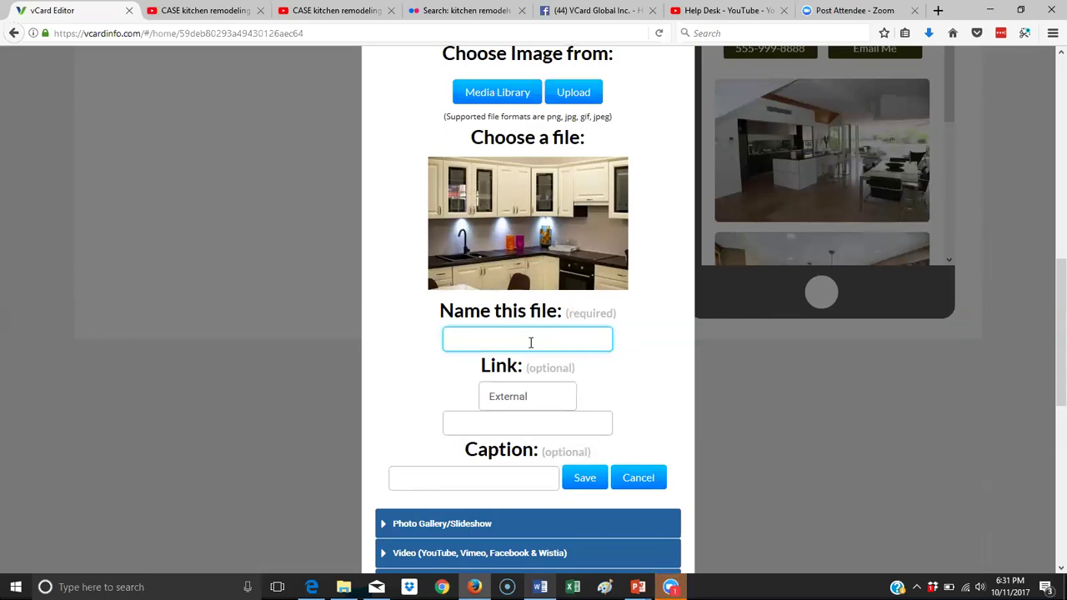
pyautogui.write('kitchen')
pyautogui.click(583, 477)
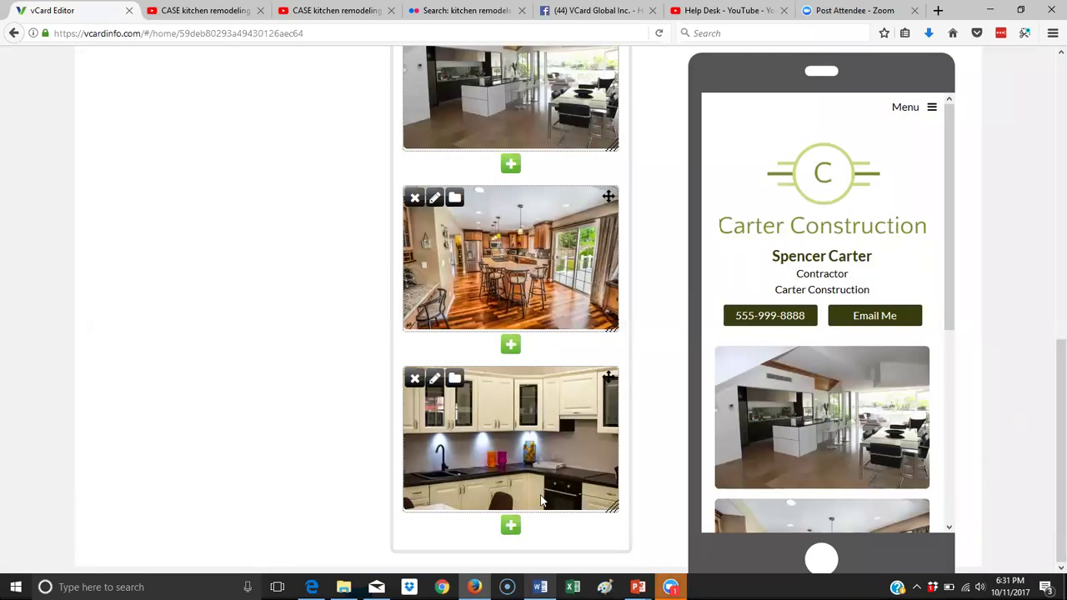
# Add an image block with the modern kitchen photo tokina-tiltshift-samyang-nikon-74204, named 'kitchen'.
pyautogui.click(511, 527)
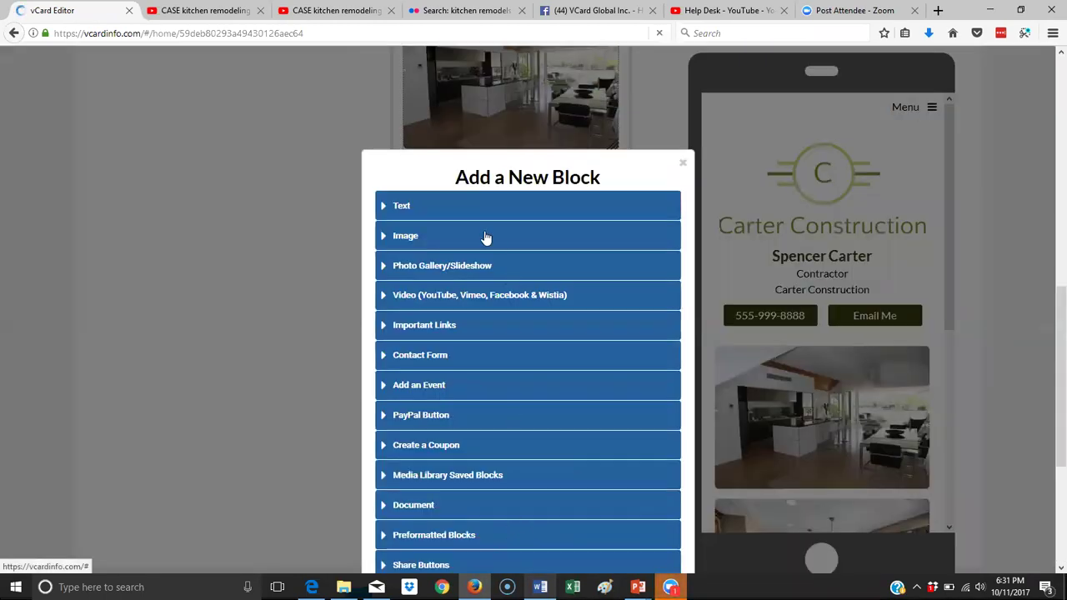
pyautogui.click(441, 250)
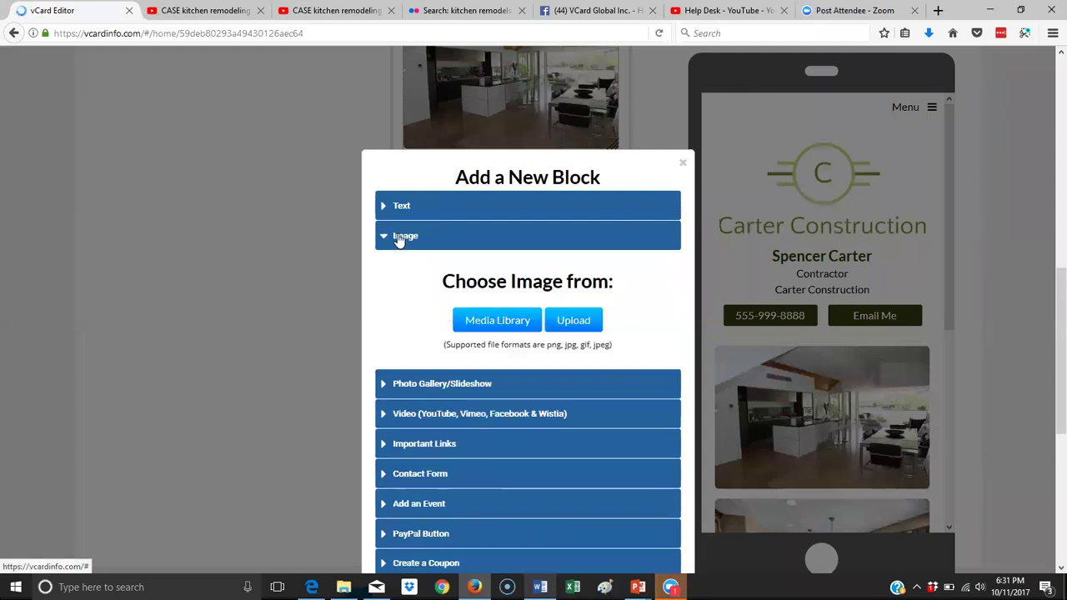
pyautogui.click(586, 320)
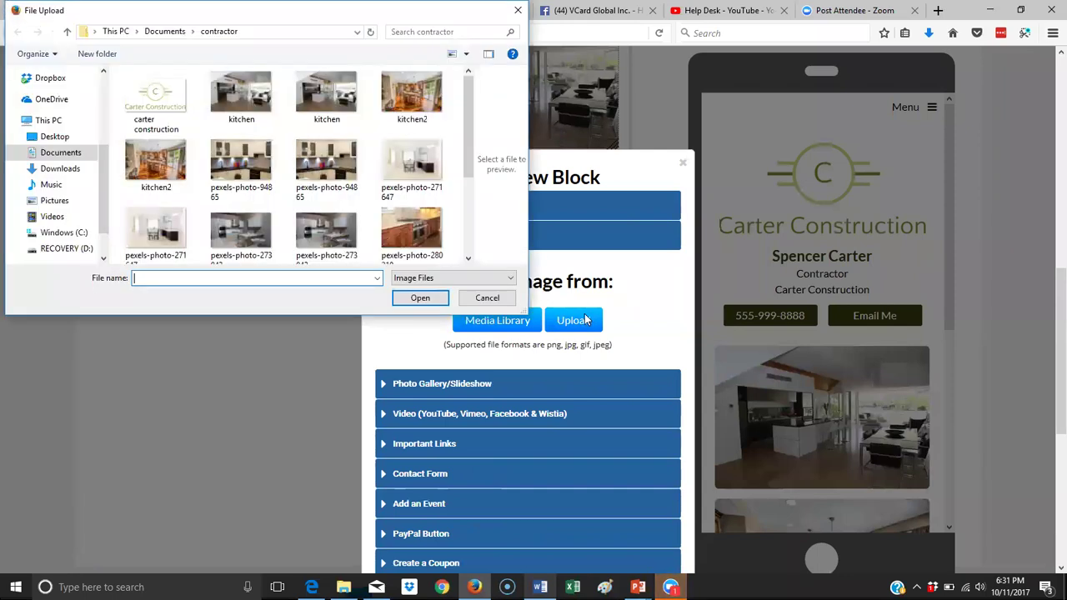
pyautogui.moveTo(469, 134); pyautogui.dragTo(469, 179)
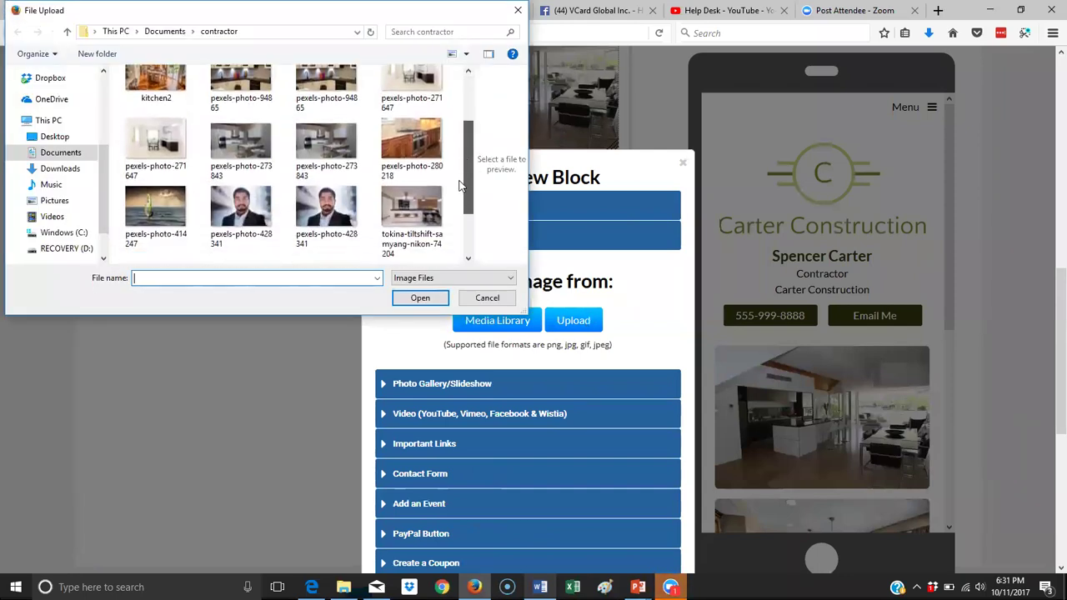
pyautogui.click(412, 208)
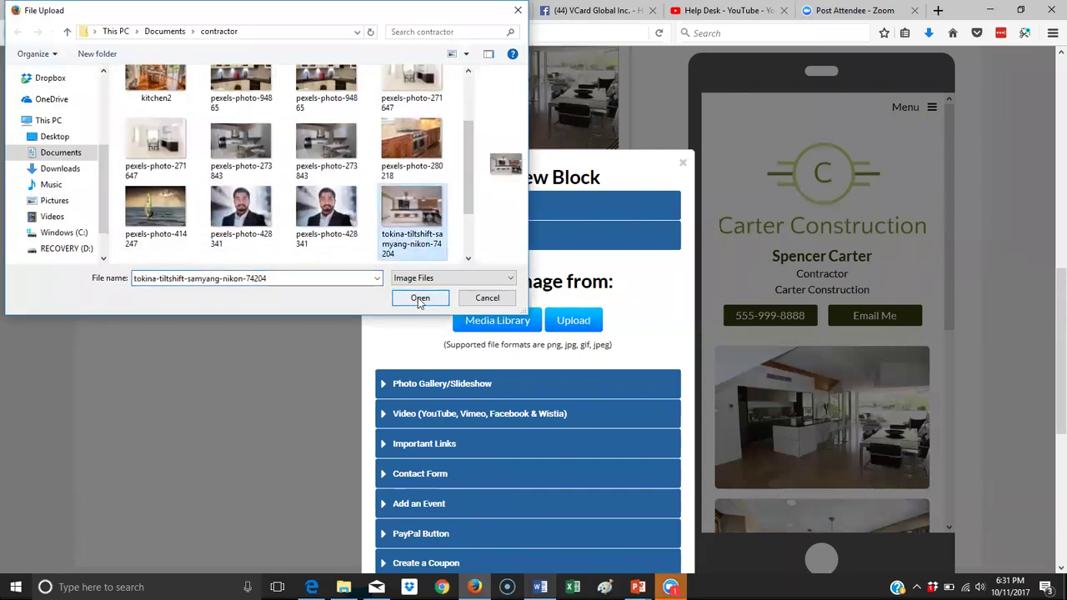
pyautogui.click(420, 297)
pyautogui.scroll(-5, 578, 345)
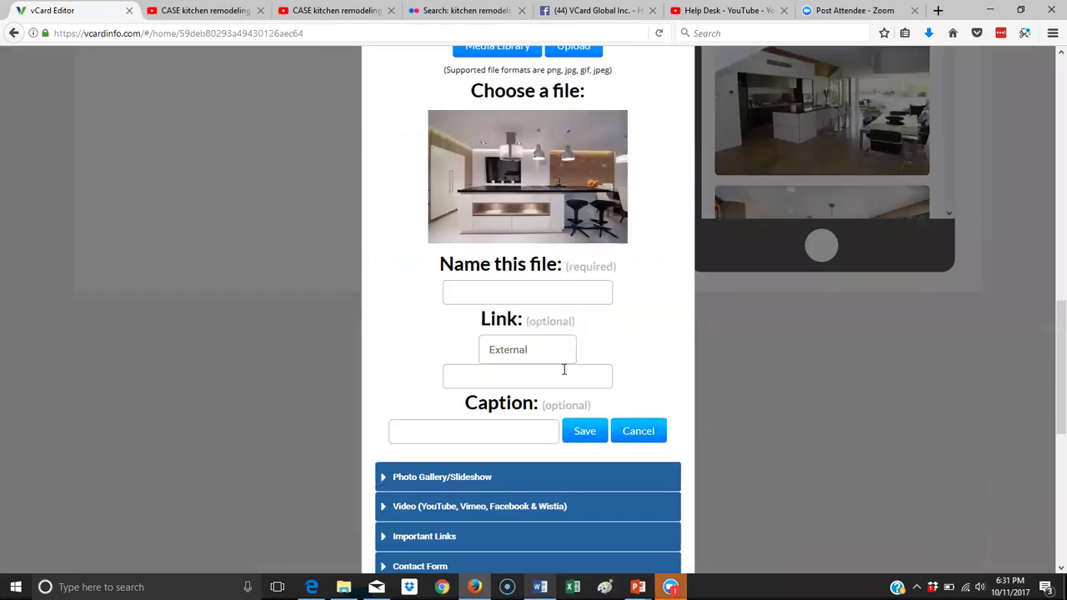
pyautogui.click(511, 265)
pyautogui.write('kitchen')
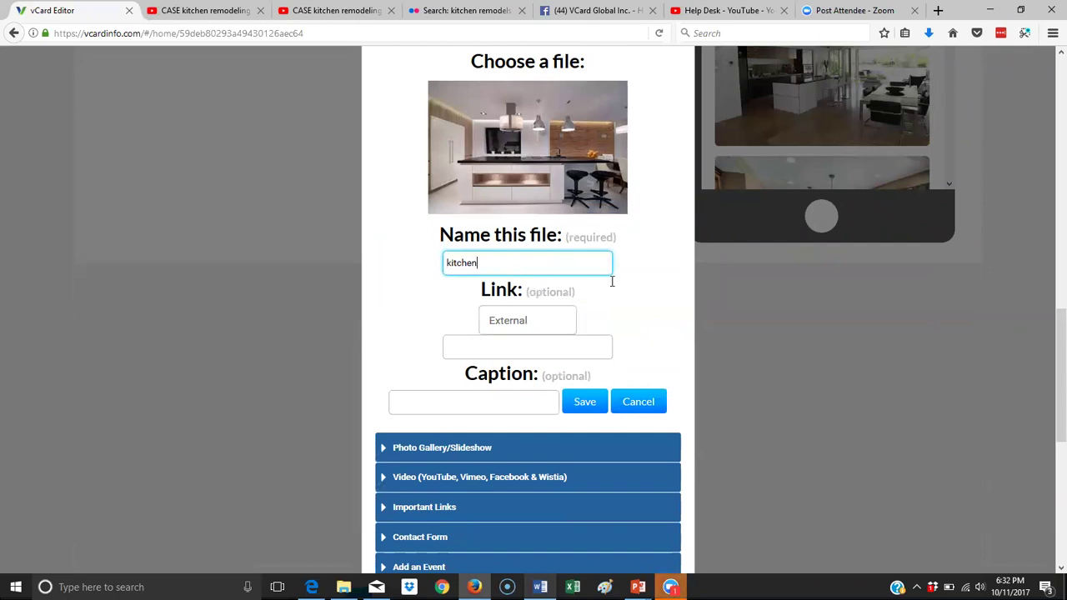
pyautogui.click(585, 402)
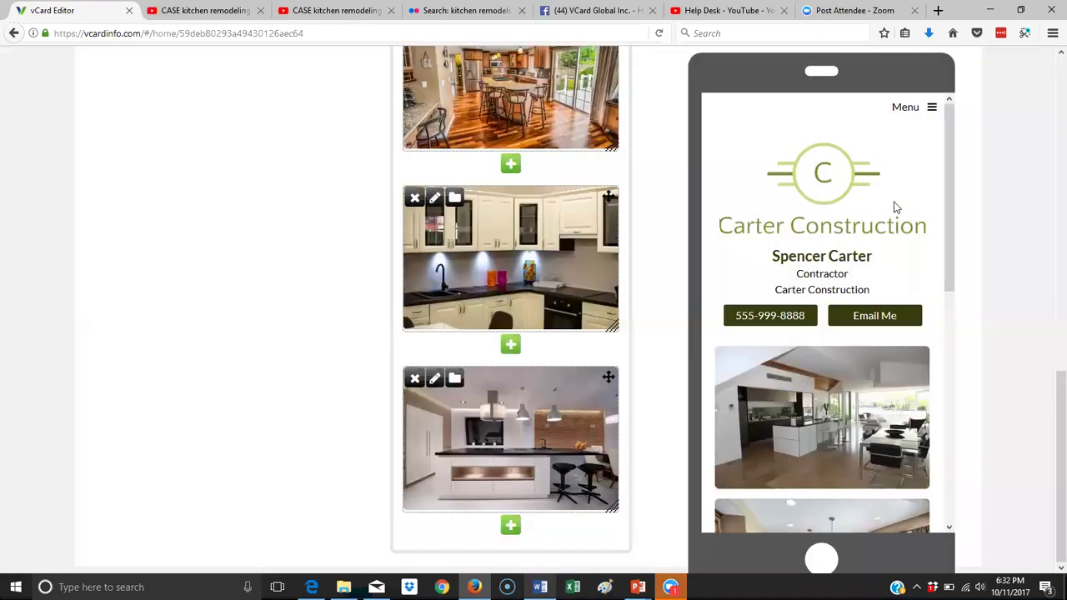
# Move the open-plan kitchen photo below the wooden-floored kitchen photo in the Gallery.
pyautogui.moveTo(949, 171); pyautogui.dragTo(983, 235)
pyautogui.scroll(3, 641, 255)
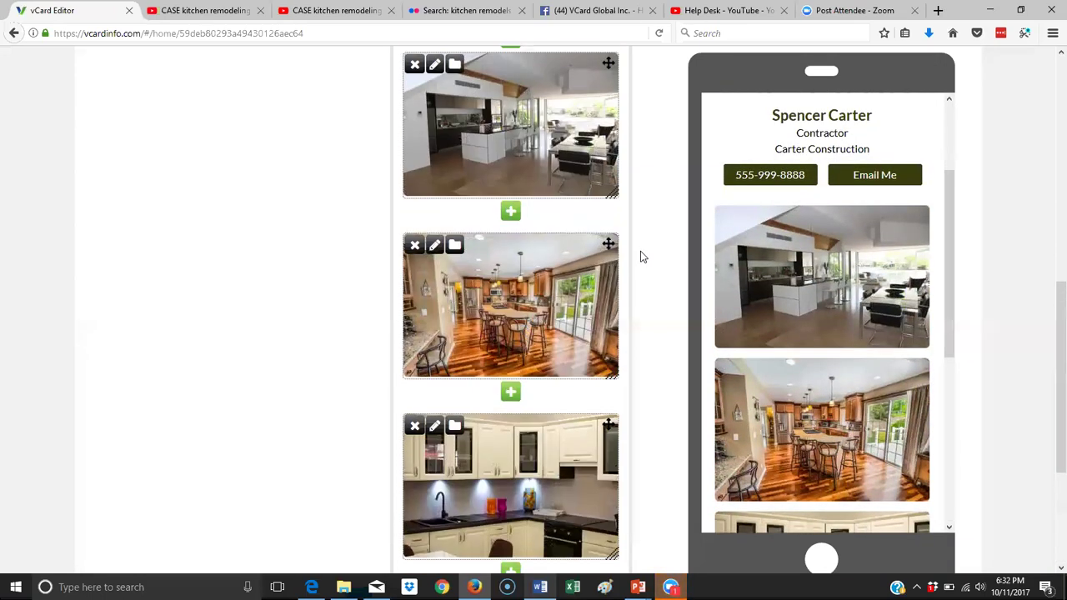
pyautogui.scroll(1, 610, 208)
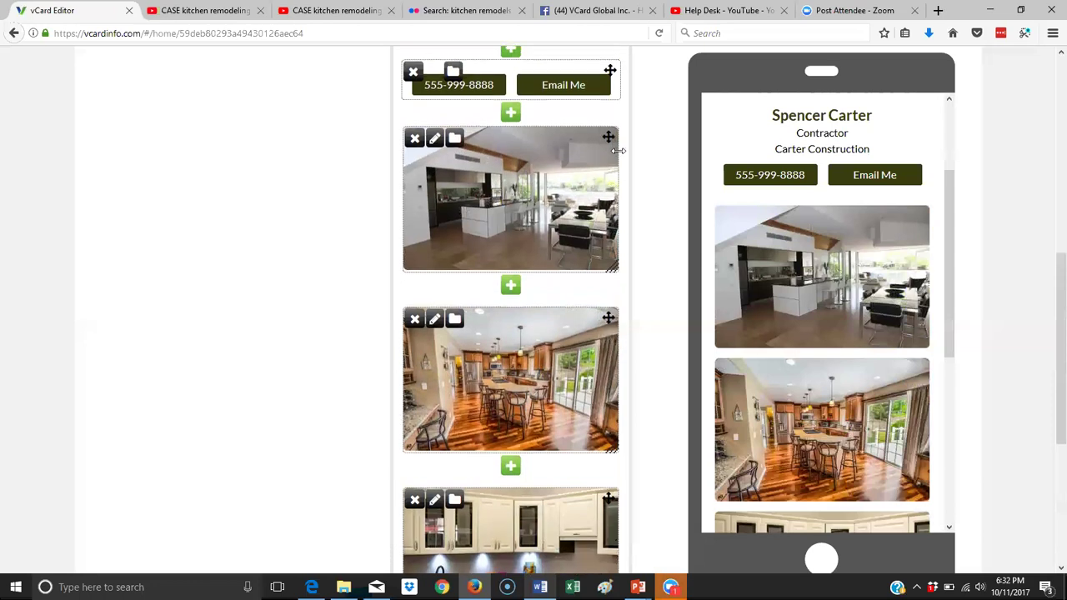
pyautogui.moveTo(607, 136); pyautogui.dragTo(602, 370)
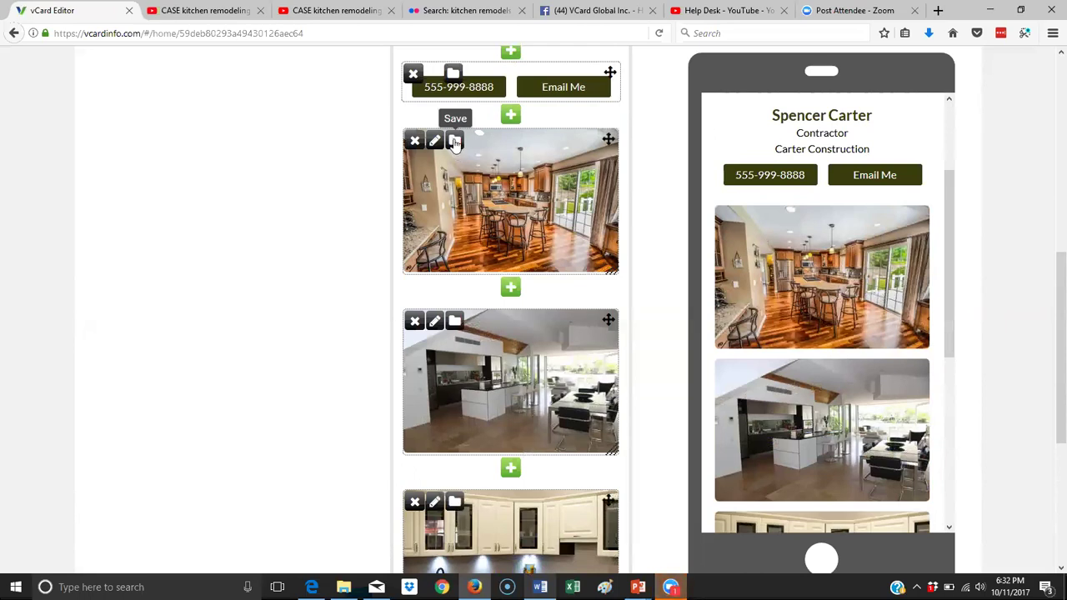
pyautogui.scroll(2, 455, 144)
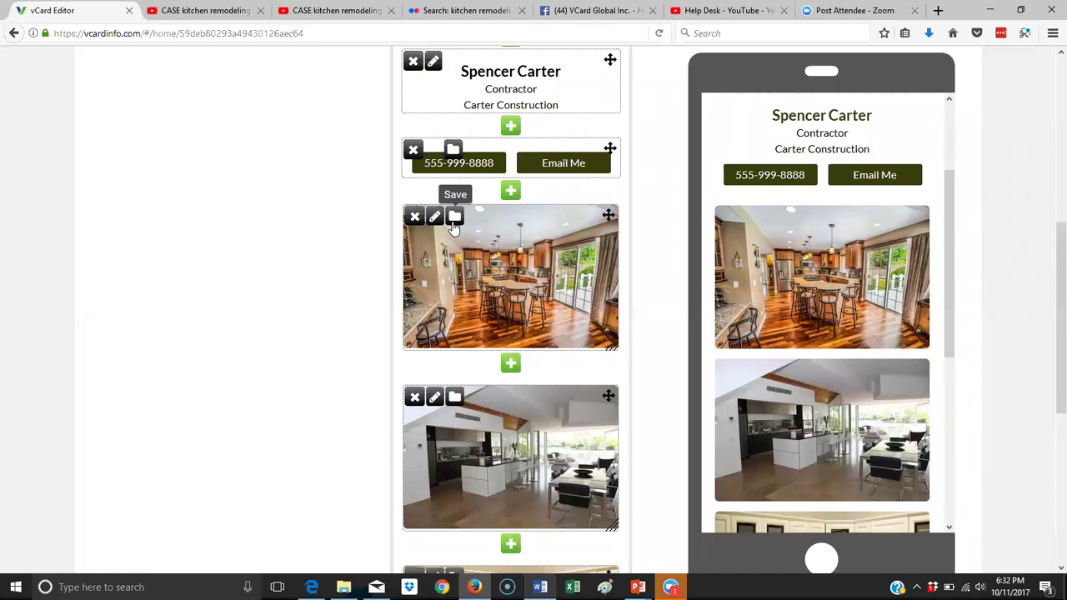
pyautogui.scroll(5, 454, 227)
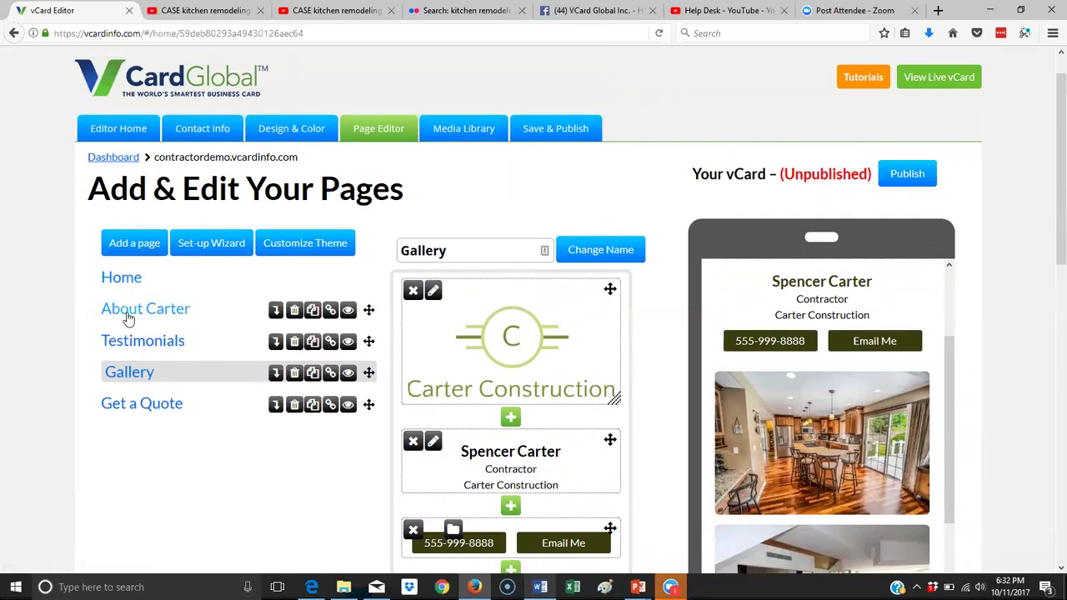
# Open the Get a Quote page and start a new contact form block.
pyautogui.click(146, 409)
pyautogui.scroll(-3, 428, 397)
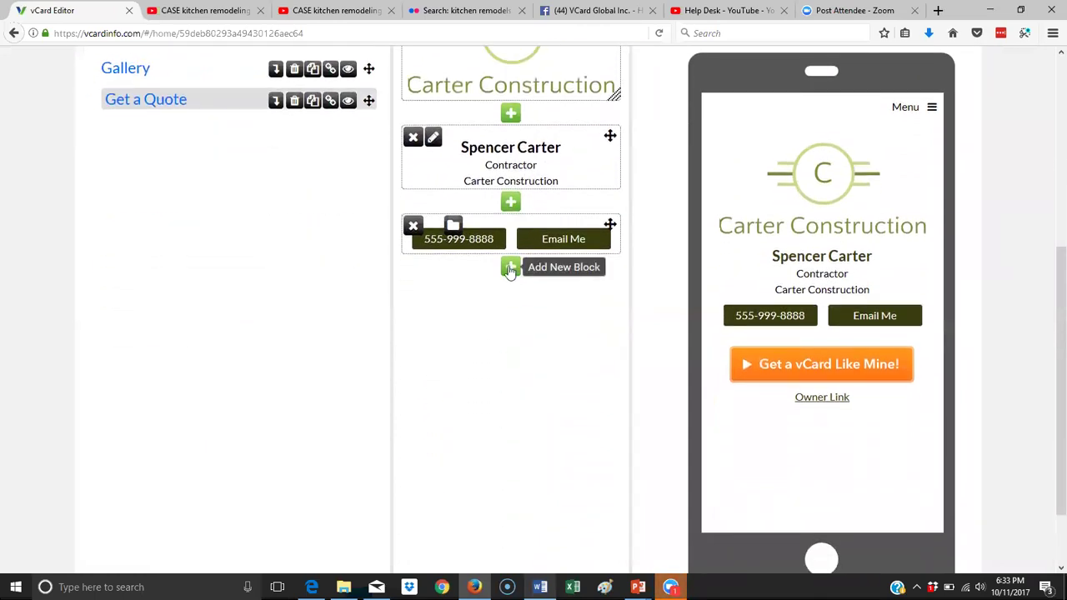
pyautogui.click(510, 268)
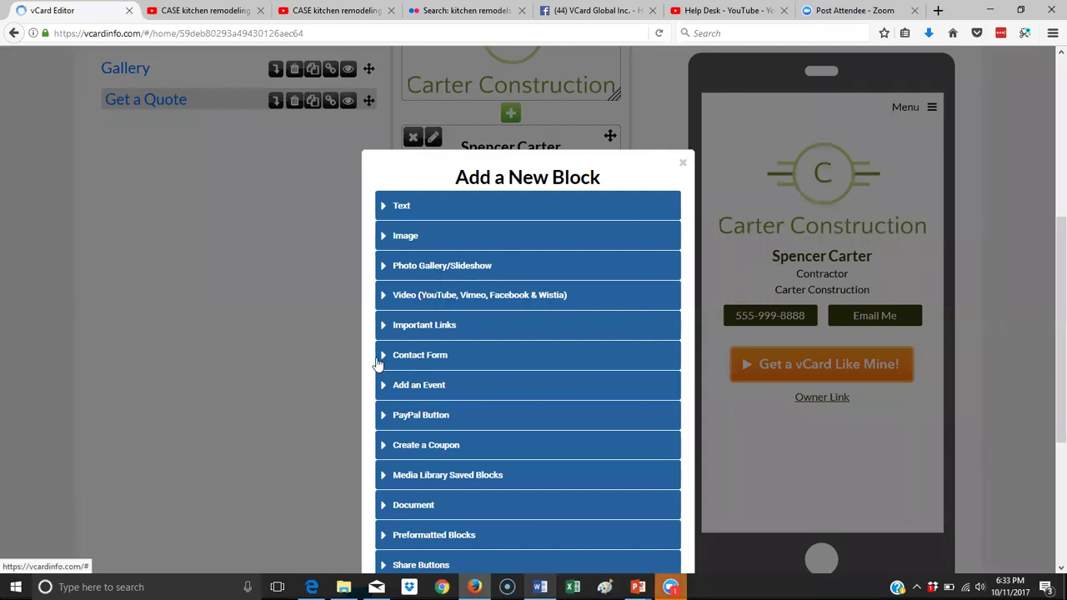
pyautogui.click(454, 361)
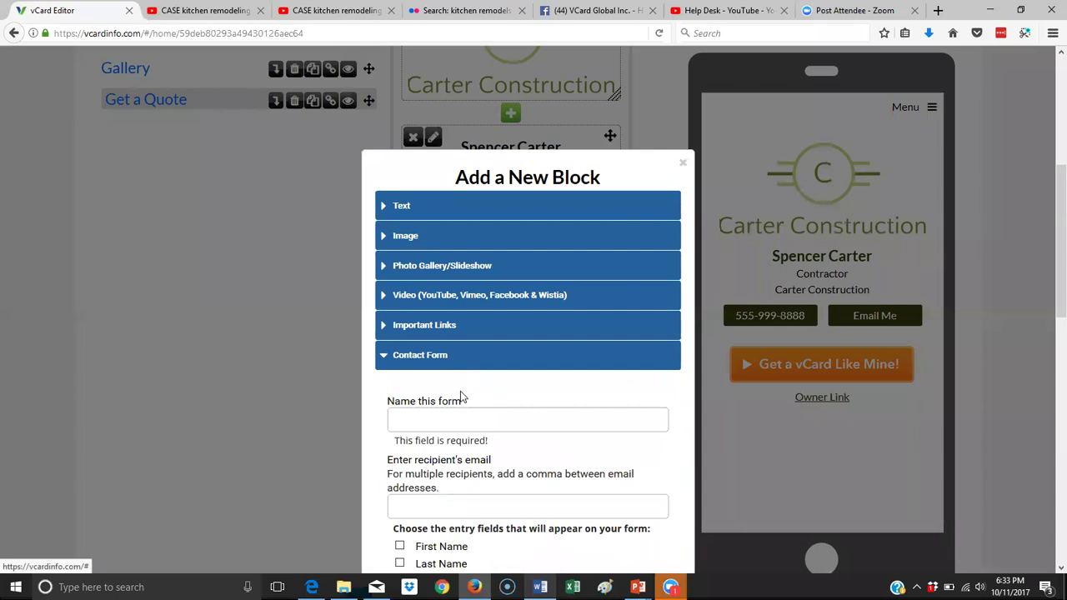
pyautogui.scroll(-5, 459, 388)
# Name the form 'get a quote' and enter the owner's e-mail as recipient.
pyautogui.click(490, 194)
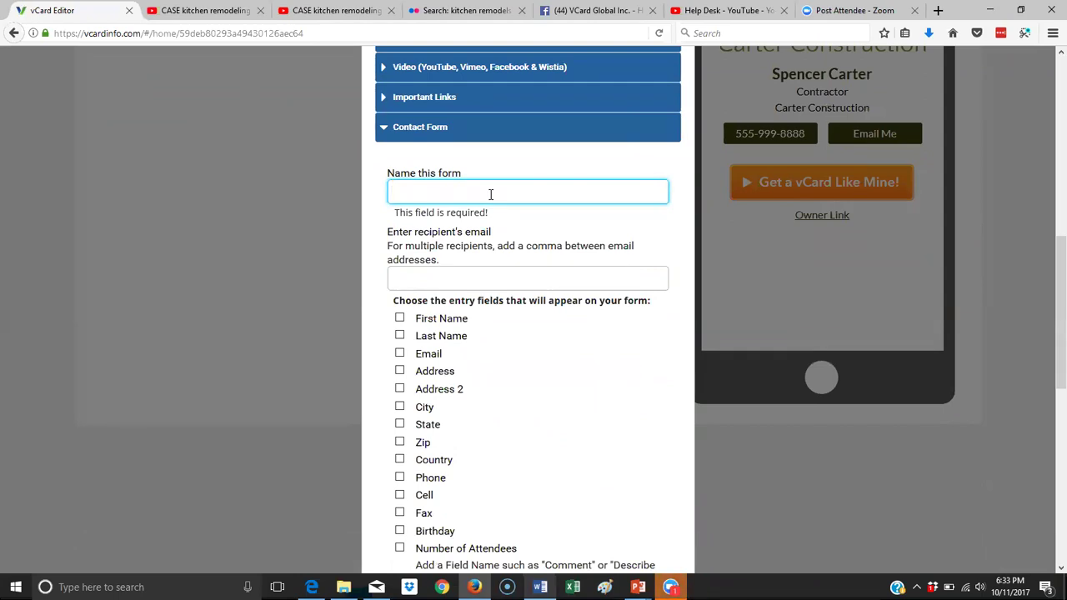
pyautogui.write('q')
pyautogui.press('BackSpace')
pyautogui.write('q')
pyautogui.press('BackSpace')
pyautogui.write('g')
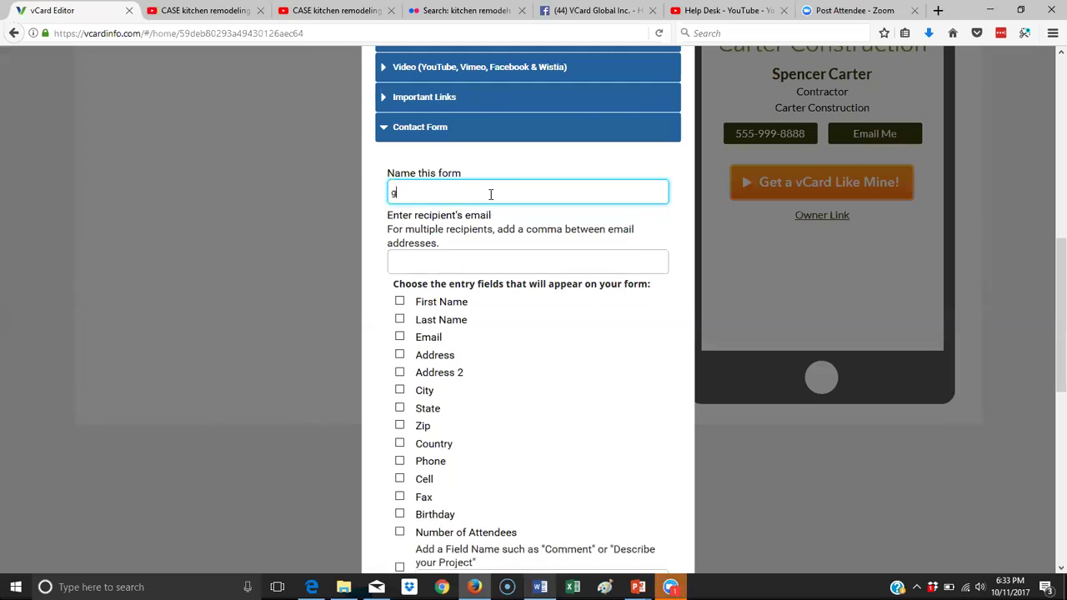
pyautogui.write('et a quote')
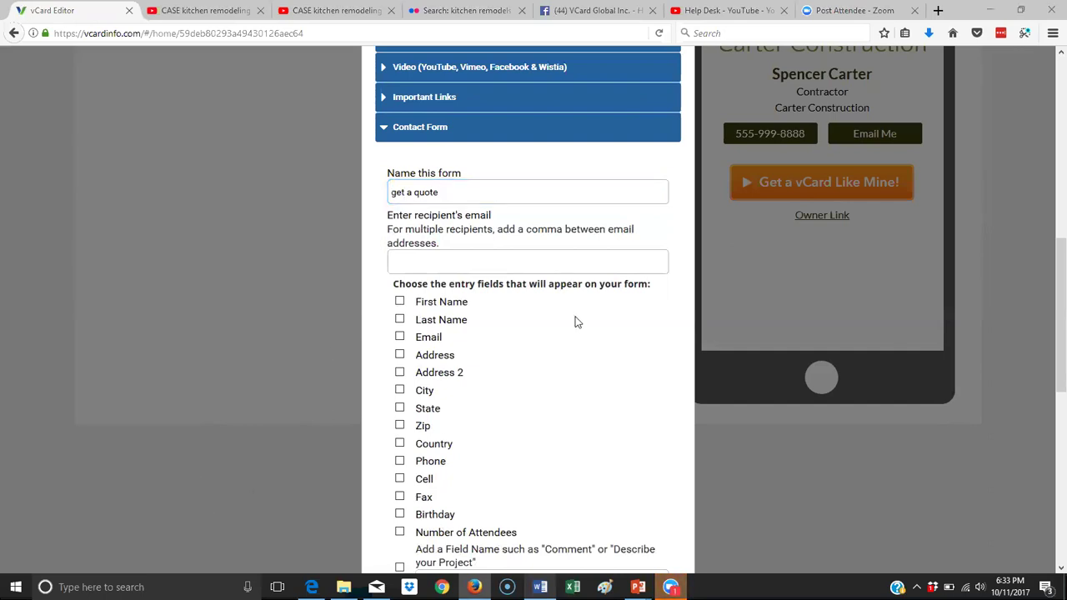
pyautogui.click(455, 258)
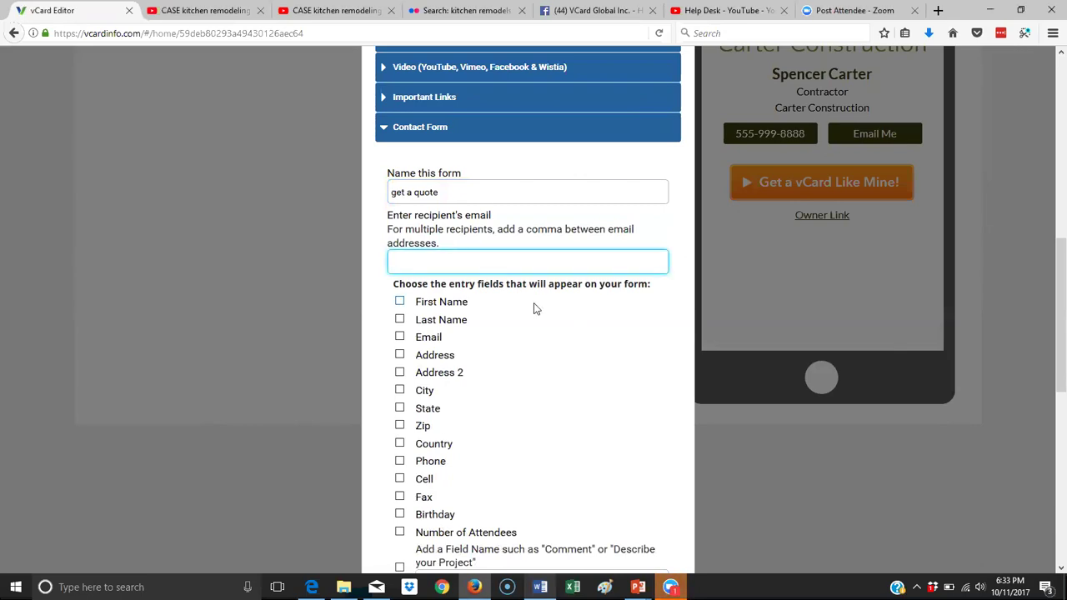
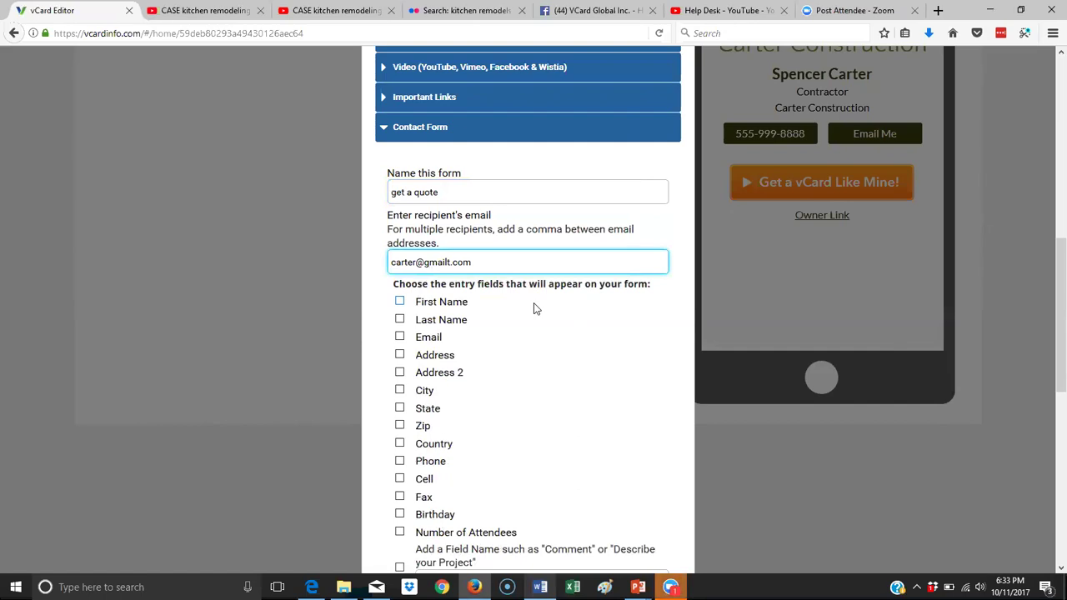
pyautogui.write(',')
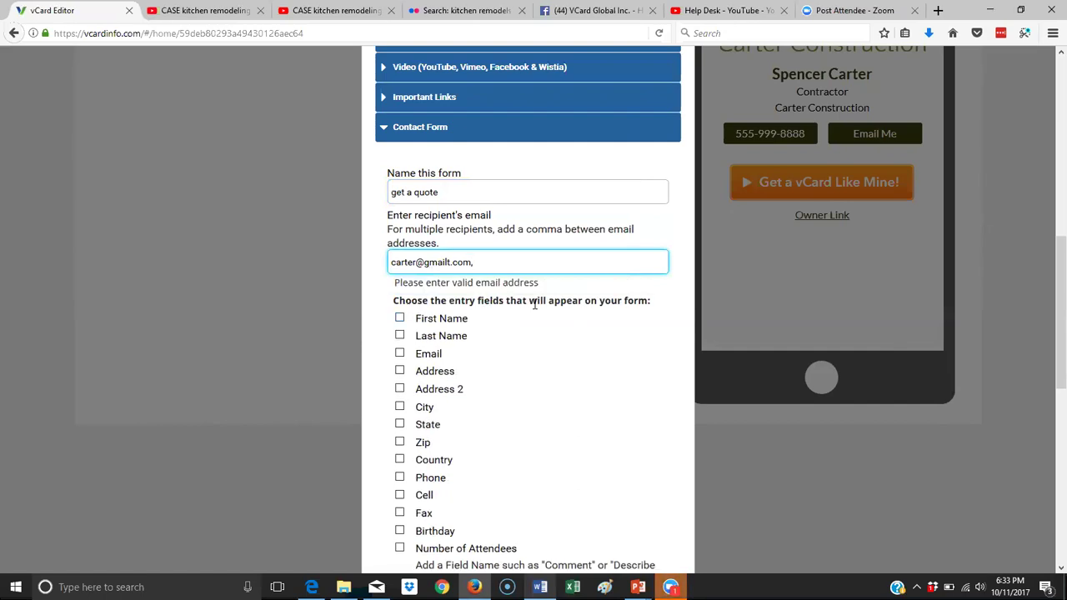
pyautogui.write('dfsdf')
pyautogui.press('BackSpace')
pyautogui.press('BackSpace')
pyautogui.press('BackSpace')
pyautogui.press('BackSpace')
pyautogui.press('BackSpace')
pyautogui.press('BackSpace')
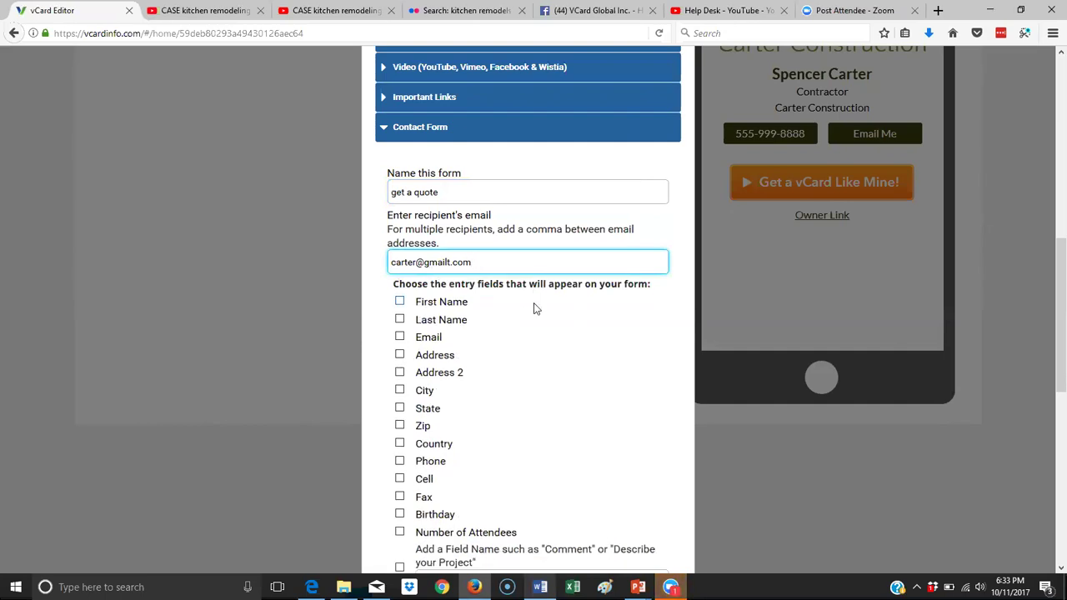
pyautogui.click(403, 309)
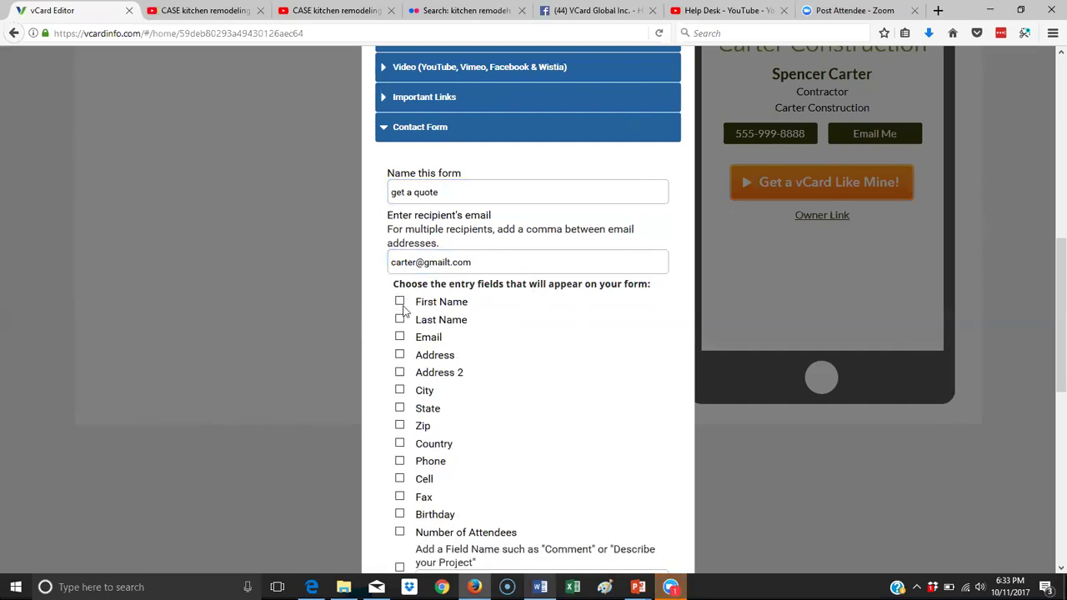
# Include First Name, Last Name, Email, Phone and a Comments custom field, then add the form.
pyautogui.click(399, 301)
pyautogui.click(399, 319)
pyautogui.click(400, 338)
pyautogui.scroll(-2, 472, 399)
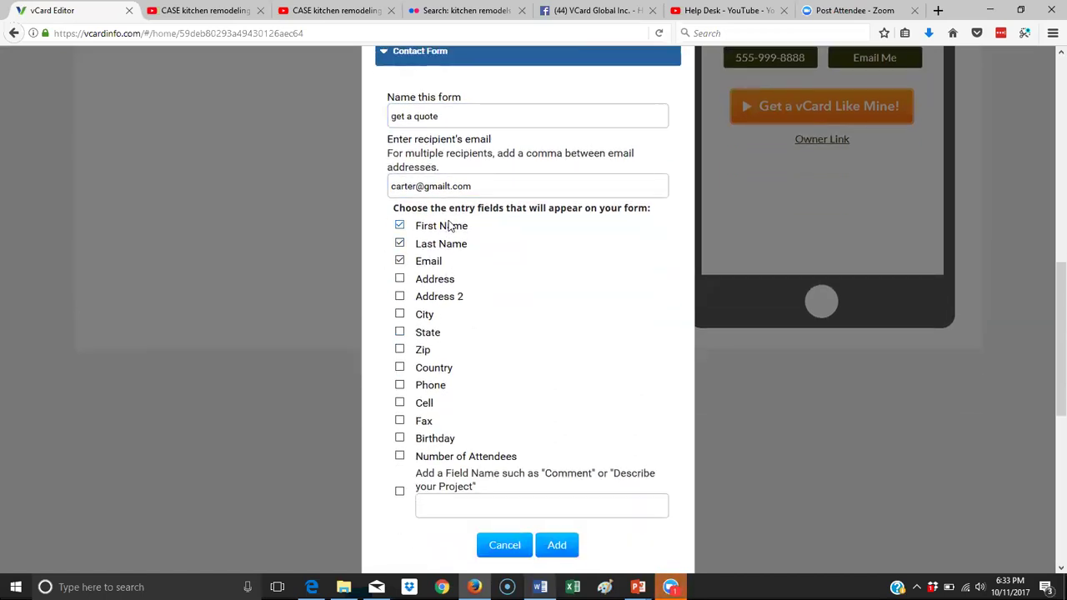
pyautogui.click(399, 385)
pyautogui.scroll(-4, 445, 493)
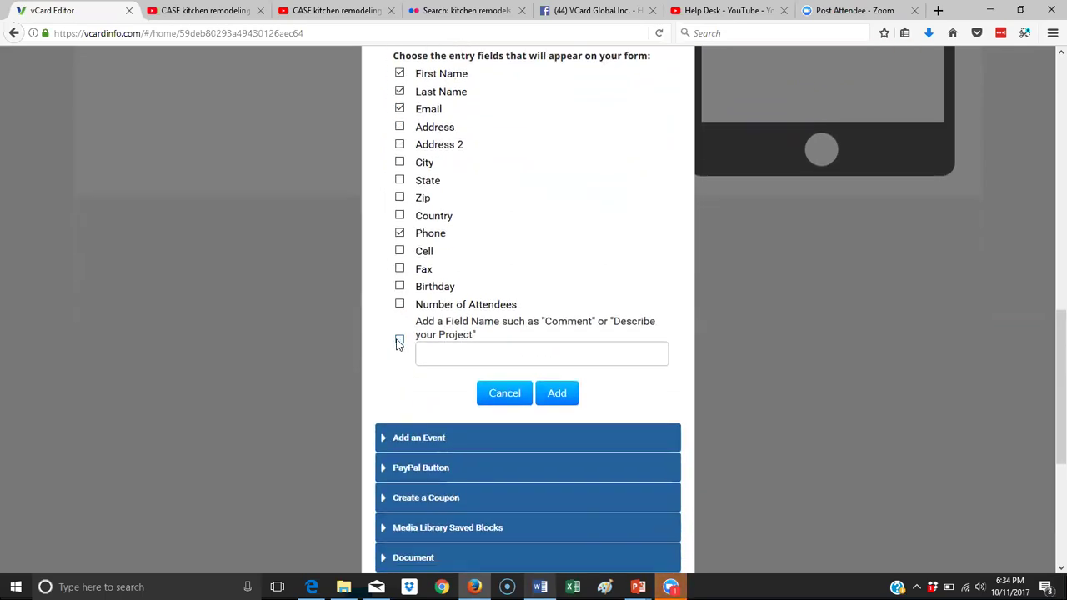
pyautogui.click(399, 340)
pyautogui.click(423, 351)
pyautogui.write('Comments')
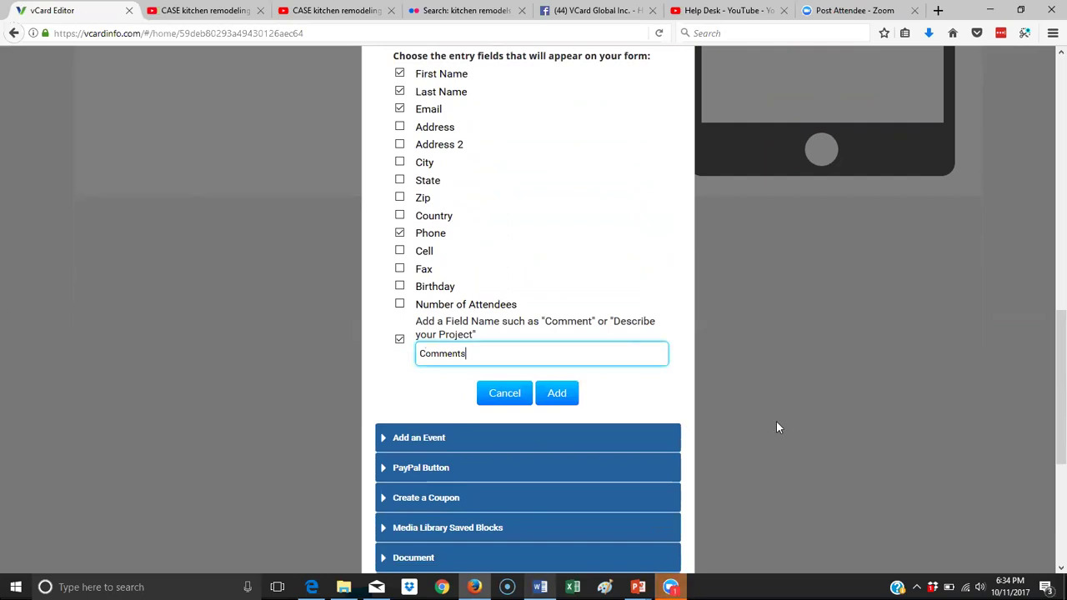
pyautogui.doubleClick(420, 353)
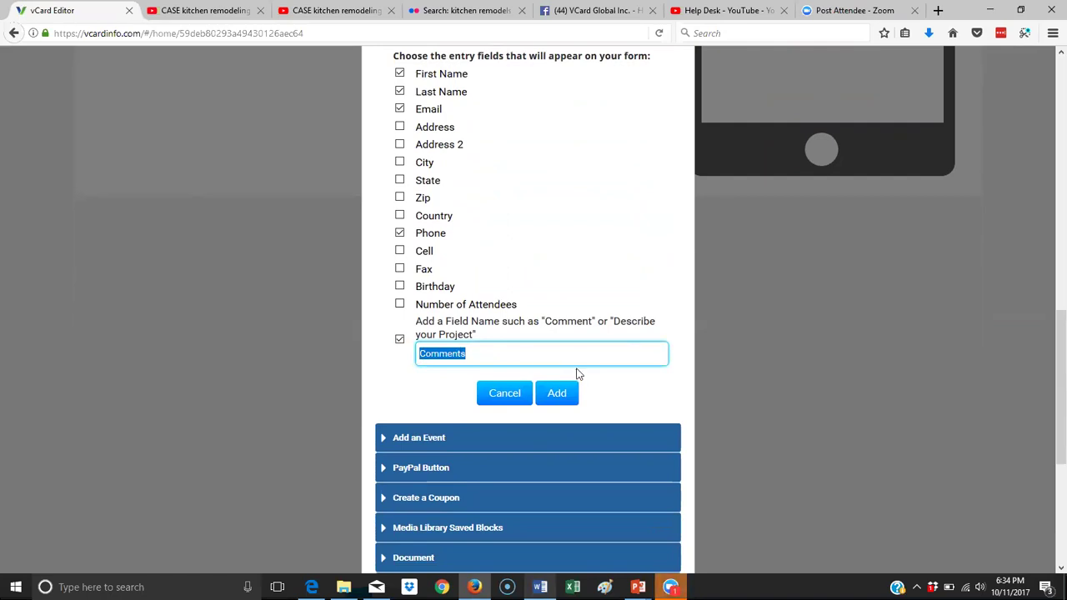
pyautogui.click(556, 394)
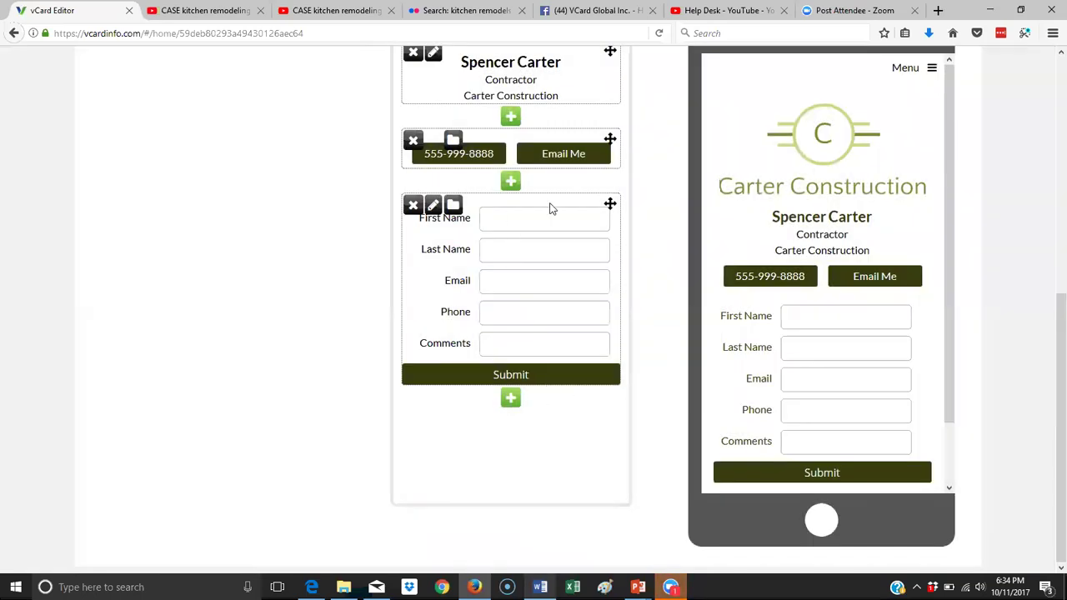
# Start a new block and expand its empty Text editor in the Add a New Block dialog.
pyautogui.click(509, 183)
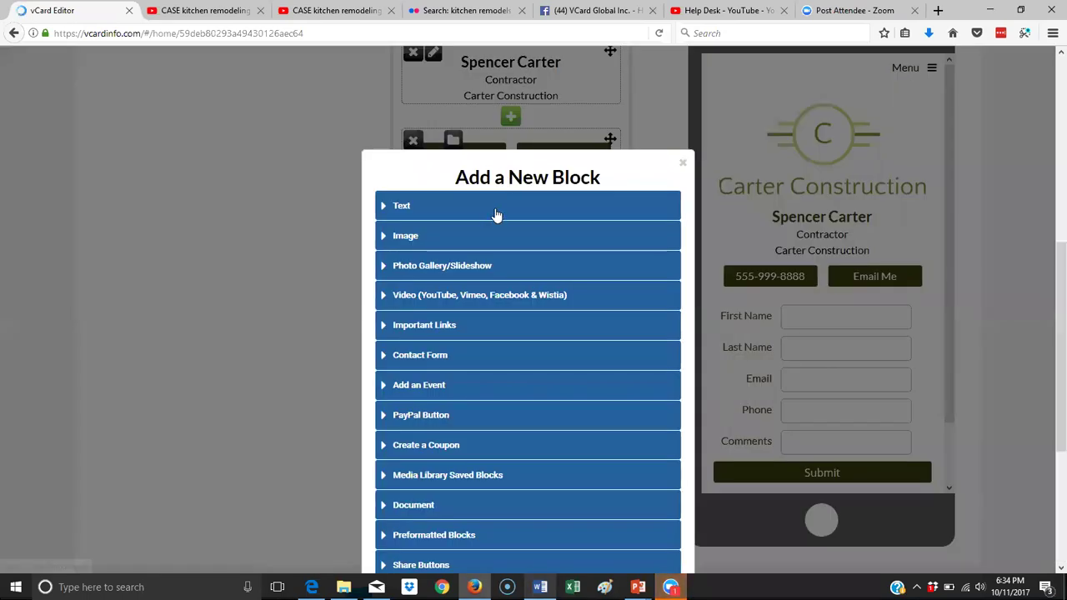
pyautogui.click(406, 215)
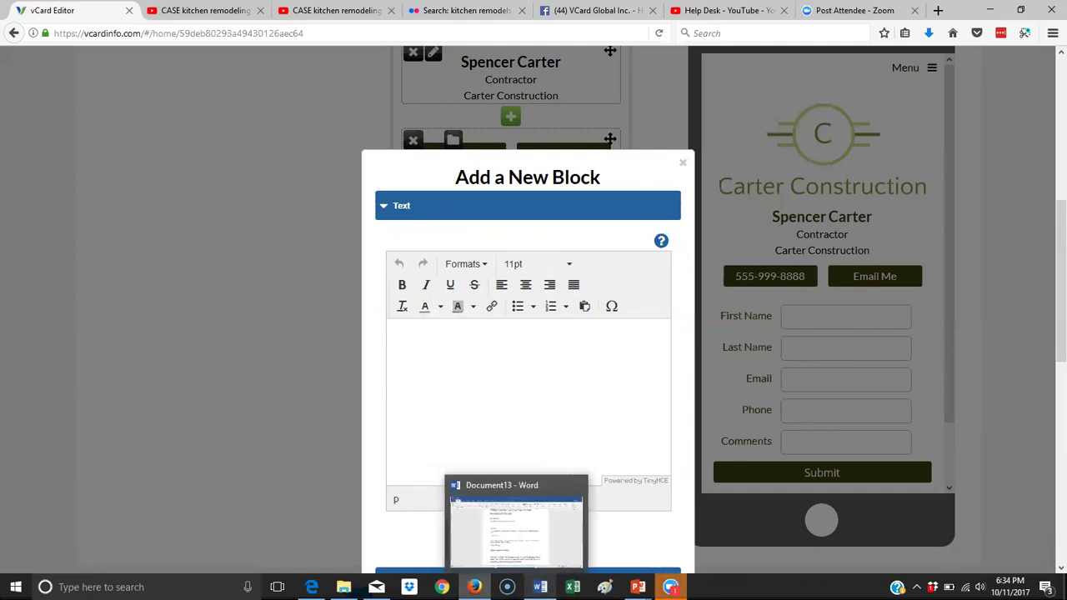
pyautogui.click(540, 587)
# Copy 'Get a Quote' and the Free Kitchen Remodel Estimate line from Word into the text block.
pyautogui.scroll(2, 471, 420)
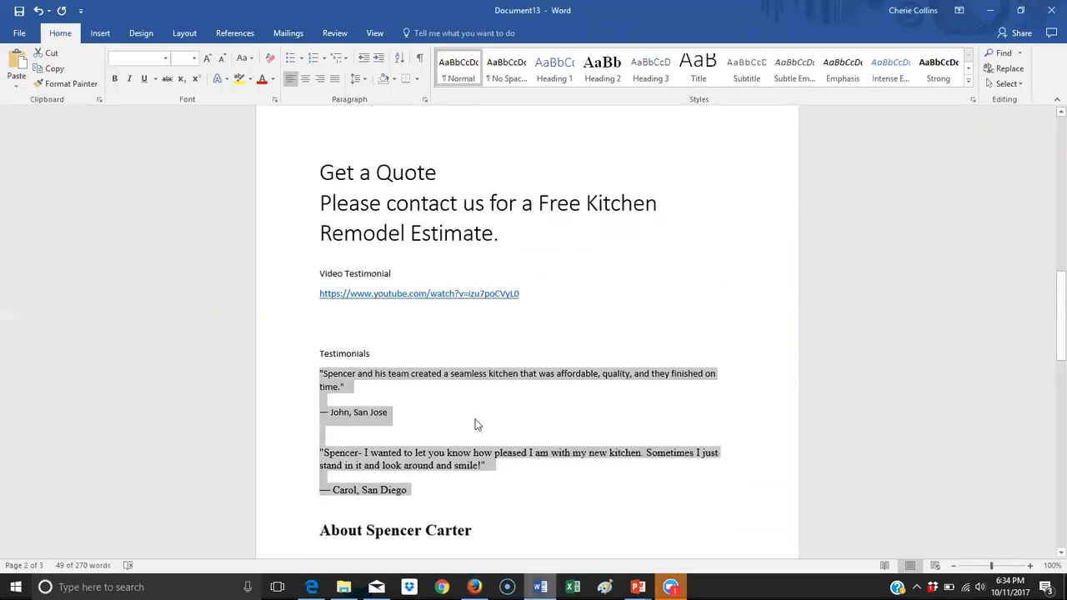
pyautogui.doubleClick(321, 175)
pyautogui.click(322, 175)
pyautogui.doubleClick(305, 174)
pyautogui.hotkey('ctrl', 'c')
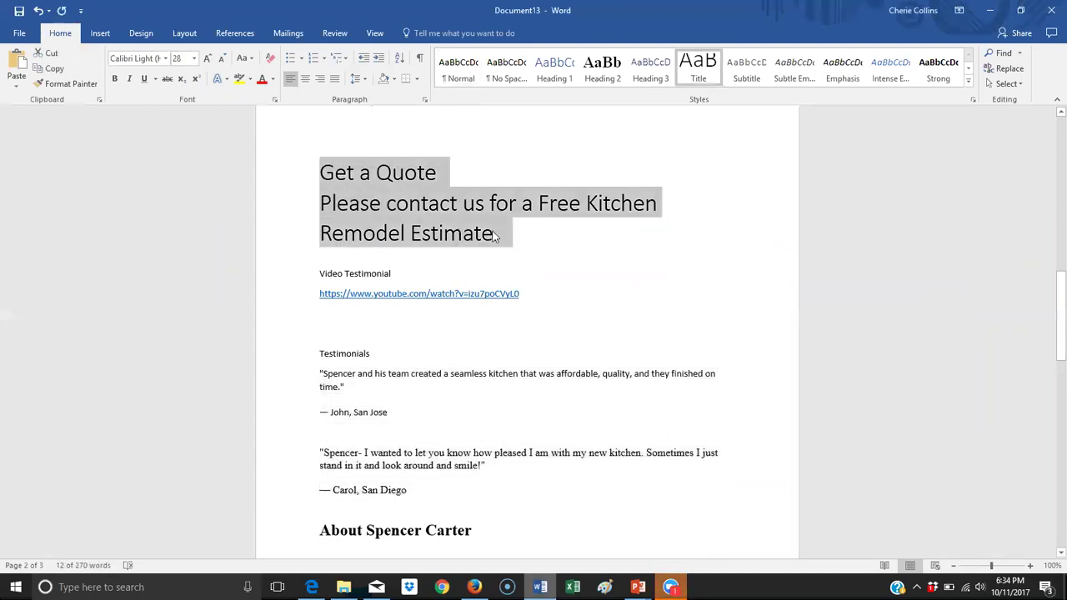
pyautogui.rightClick(429, 219)
pyautogui.click(464, 240)
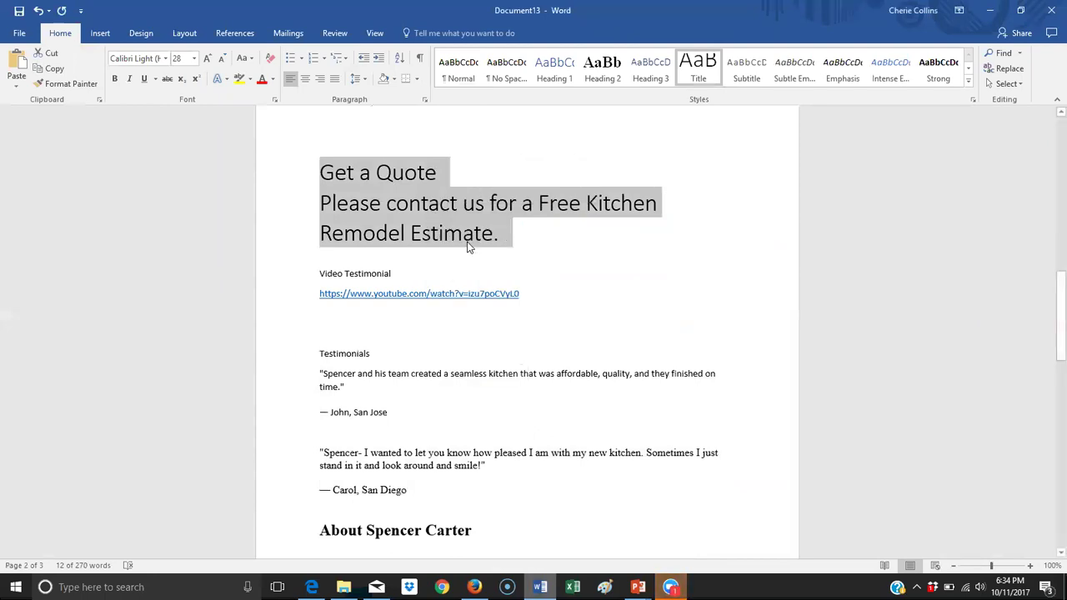
pyautogui.hotkey('alt', 'Tab')
pyautogui.hotkey('ctrl', 'v')
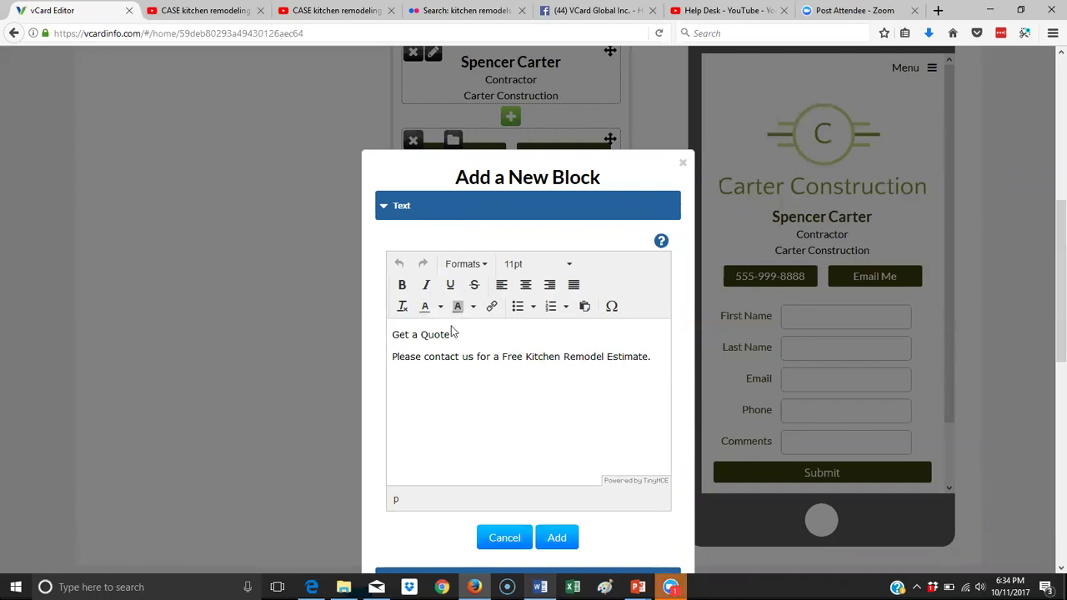
# Format the 'Get a Quote' line as a second-level heading.
pyautogui.moveTo(459, 333); pyautogui.dragTo(347, 330)
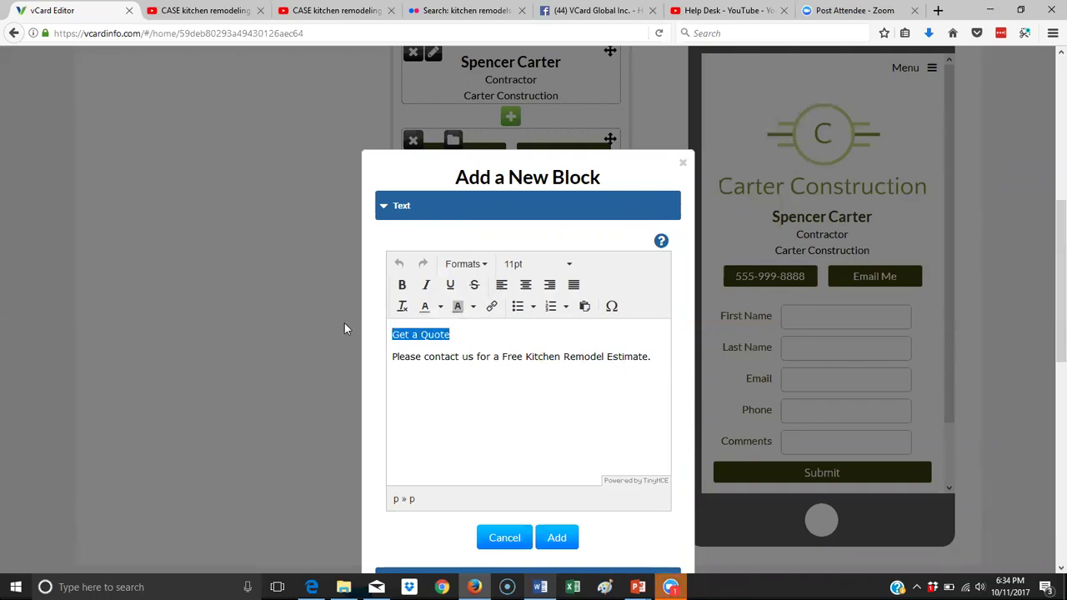
pyautogui.click(461, 263)
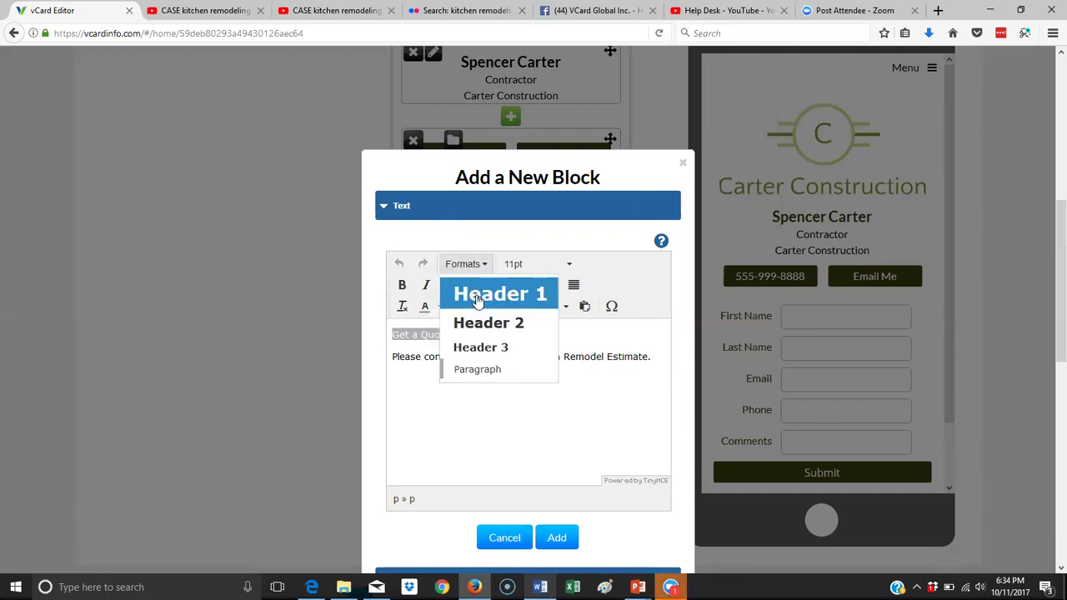
pyautogui.click(476, 300)
pyautogui.click(465, 264)
pyautogui.click(472, 296)
pyautogui.press('Right')
pyautogui.moveTo(657, 355); pyautogui.dragTo(329, 308)
pyautogui.click(402, 307)
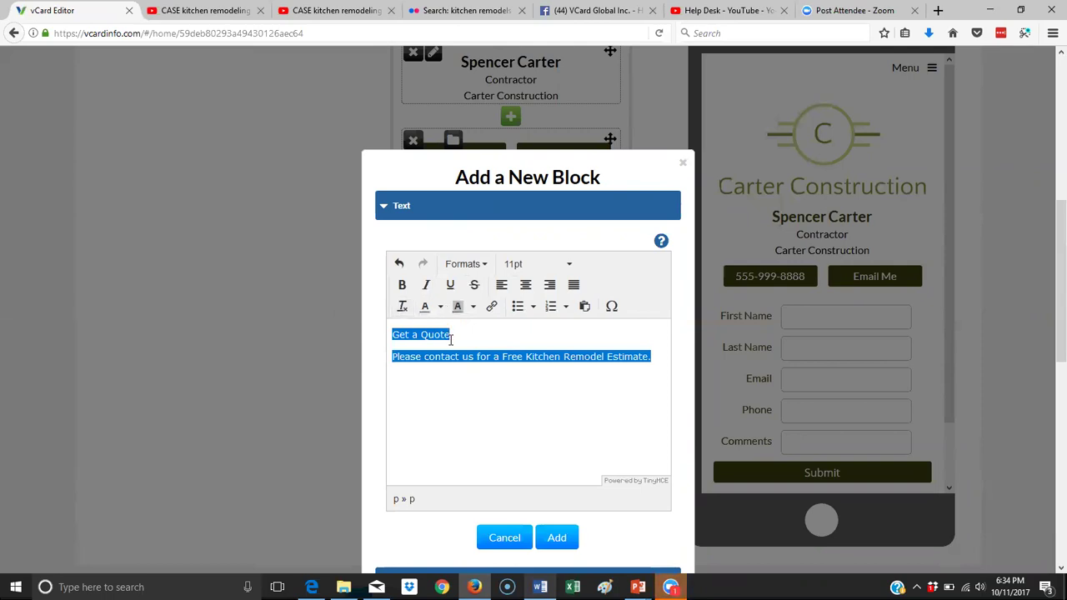
pyautogui.moveTo(467, 337); pyautogui.dragTo(367, 333)
pyautogui.click(469, 265)
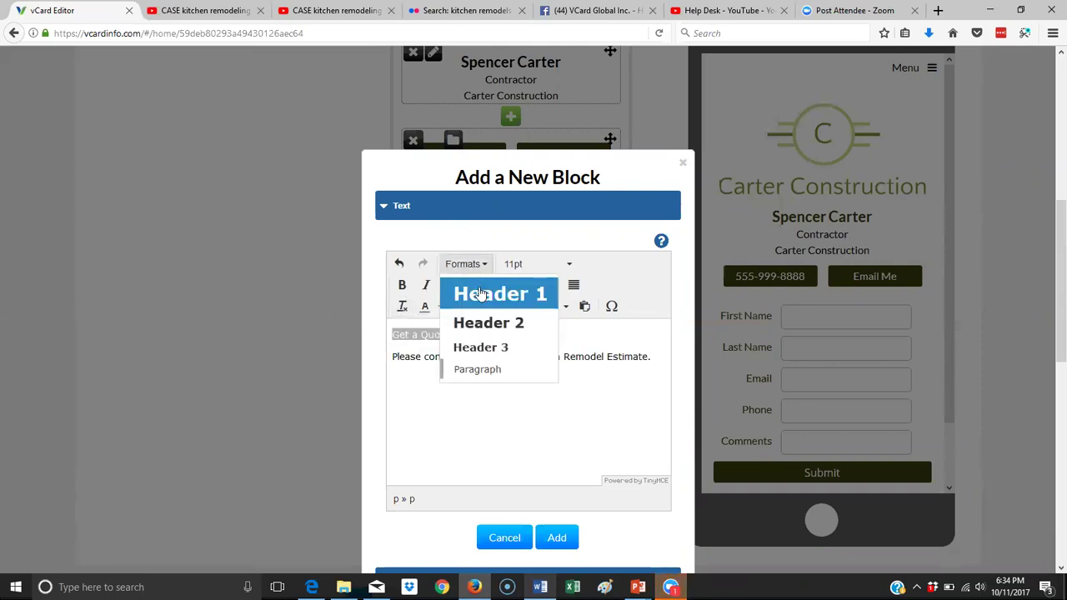
pyautogui.click(480, 294)
pyautogui.click(472, 266)
pyautogui.click(472, 326)
pyautogui.click(506, 349)
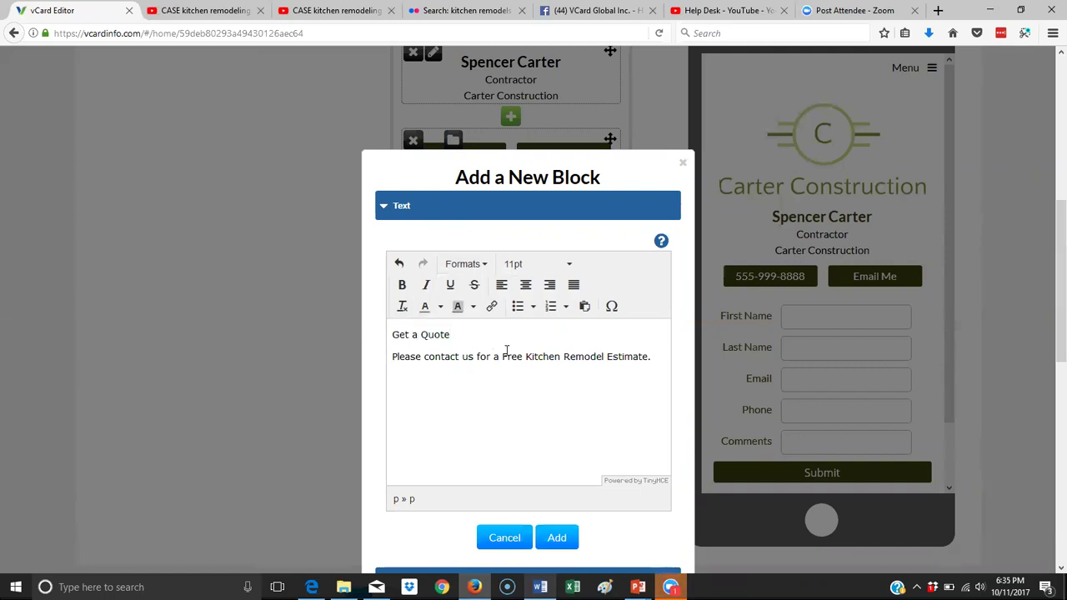
pyautogui.press('Return')
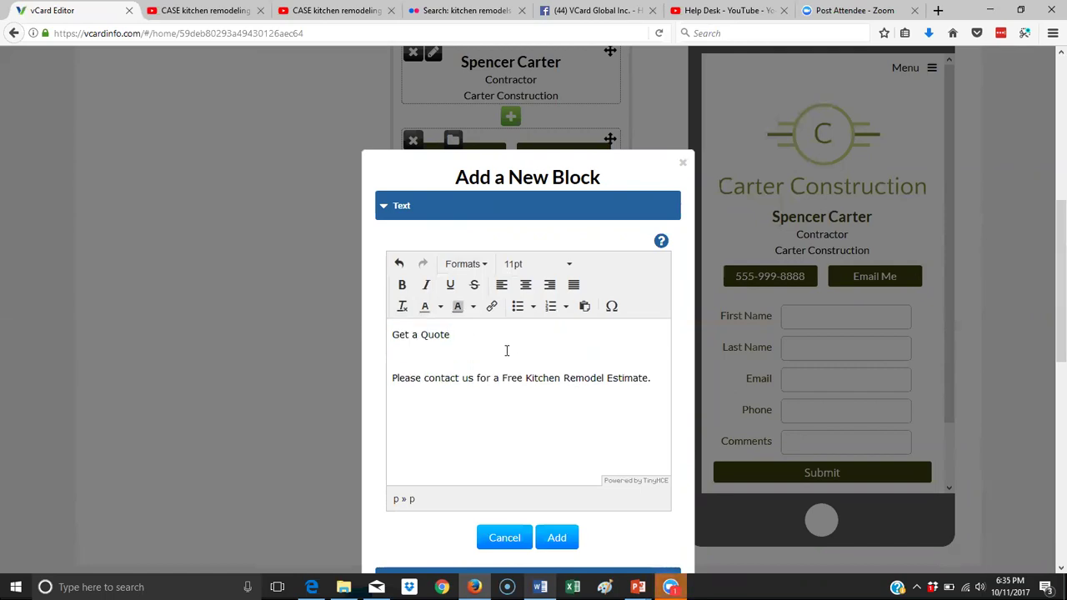
# Make 'Get a Quote' bold at 20pt and remove the blank line beneath it.
pyautogui.moveTo(475, 331); pyautogui.dragTo(349, 334)
pyautogui.click(402, 288)
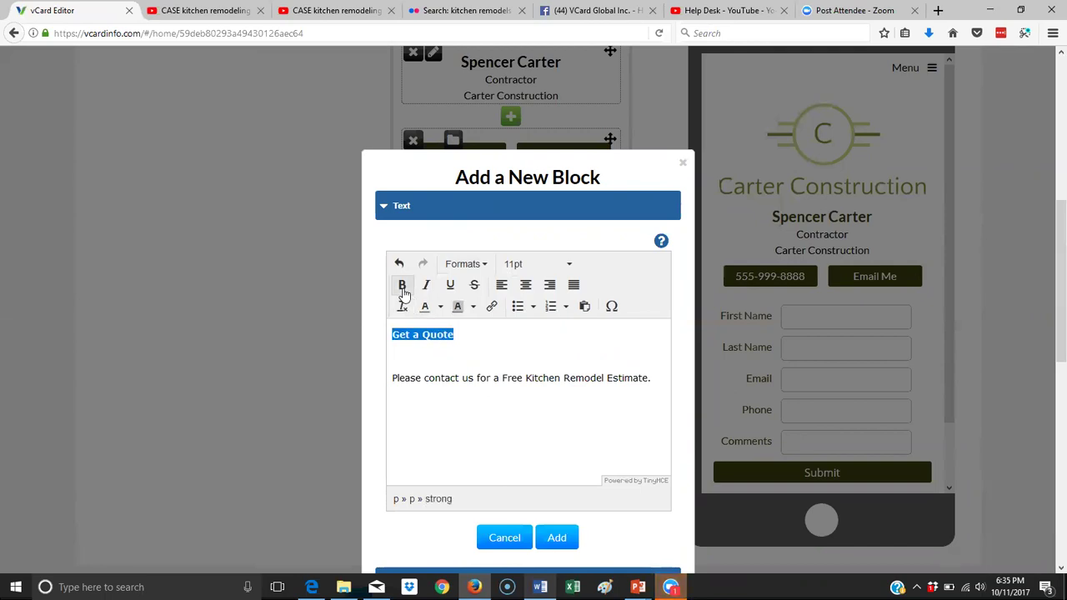
pyautogui.click(479, 265)
pyautogui.click(492, 302)
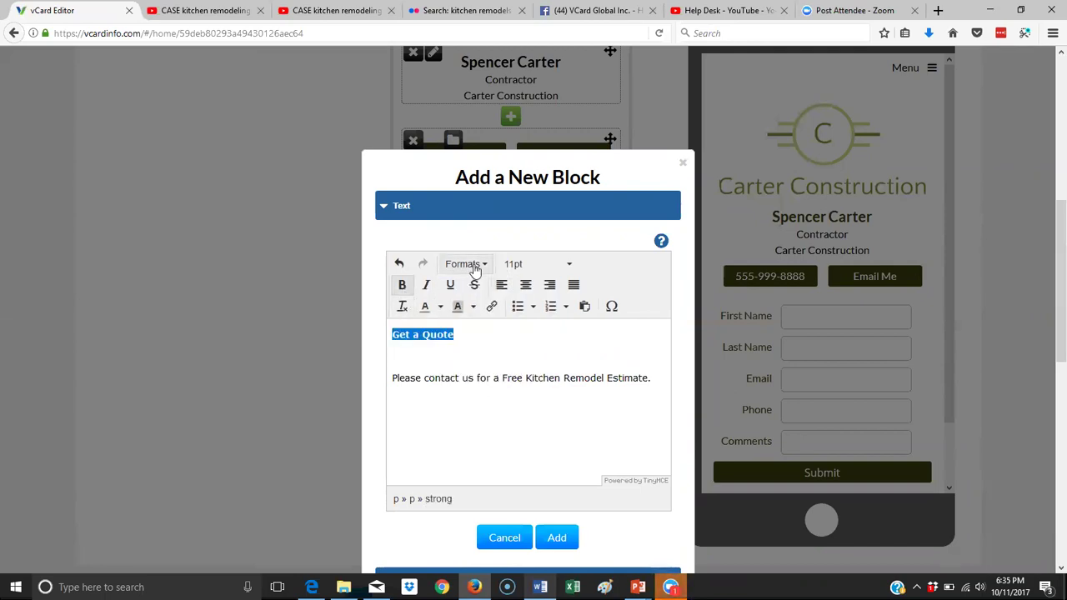
pyautogui.click(525, 269)
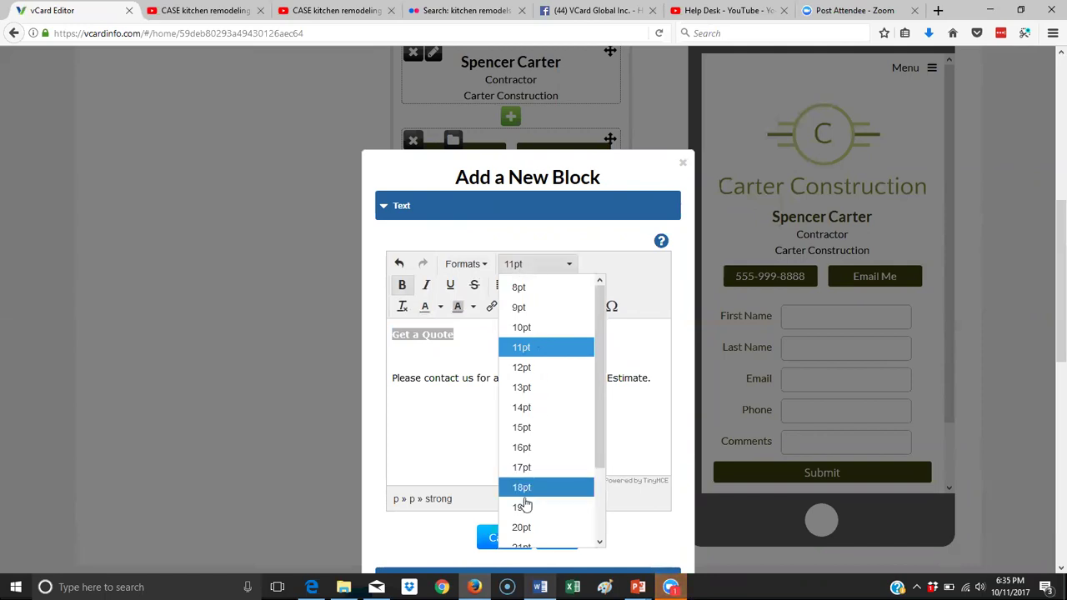
pyautogui.click(535, 528)
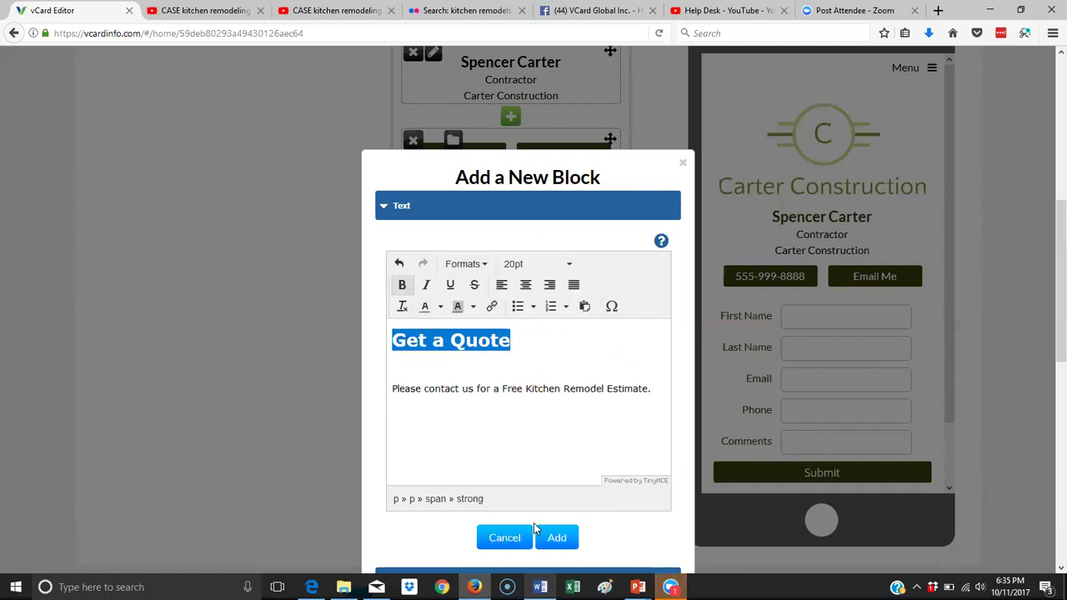
pyautogui.click(472, 367)
pyautogui.press('Delete')
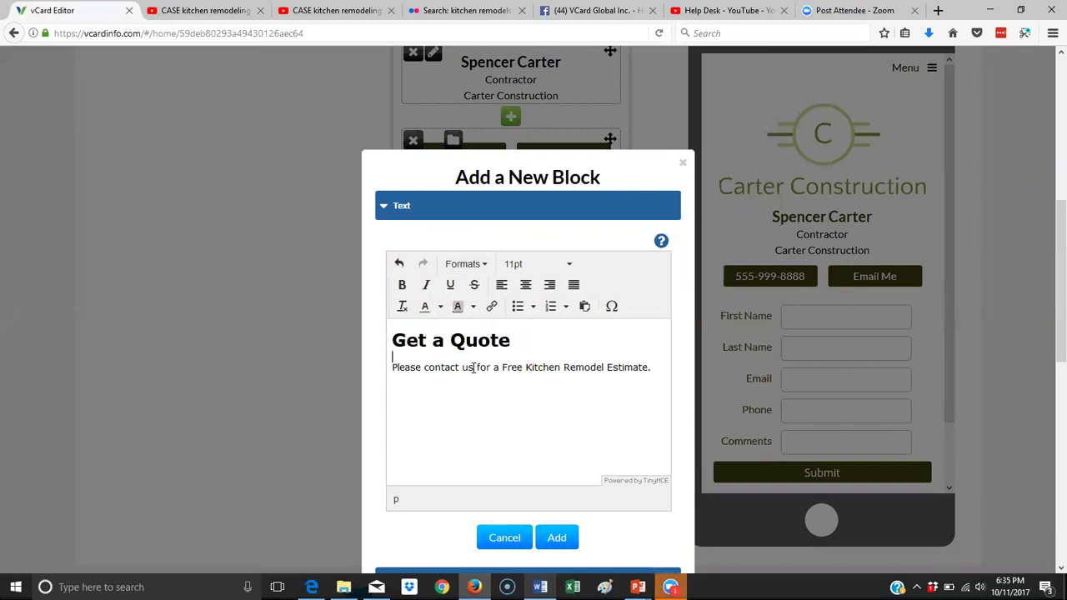
# Centre the 'Get a Quote' heading.
pyautogui.click(512, 340)
pyautogui.moveTo(511, 340); pyautogui.dragTo(328, 343)
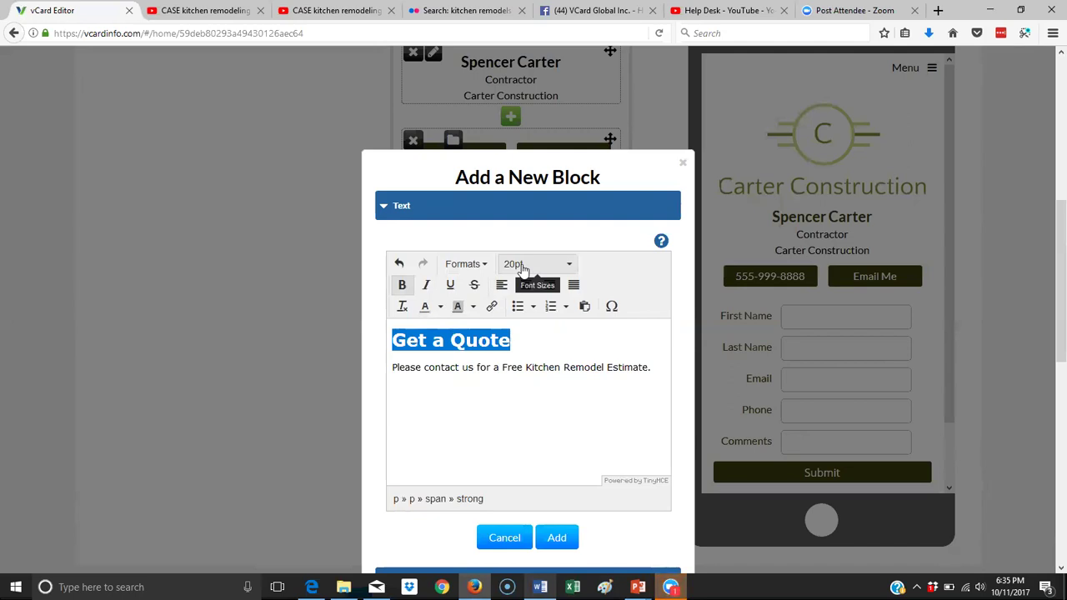
pyautogui.click(594, 346)
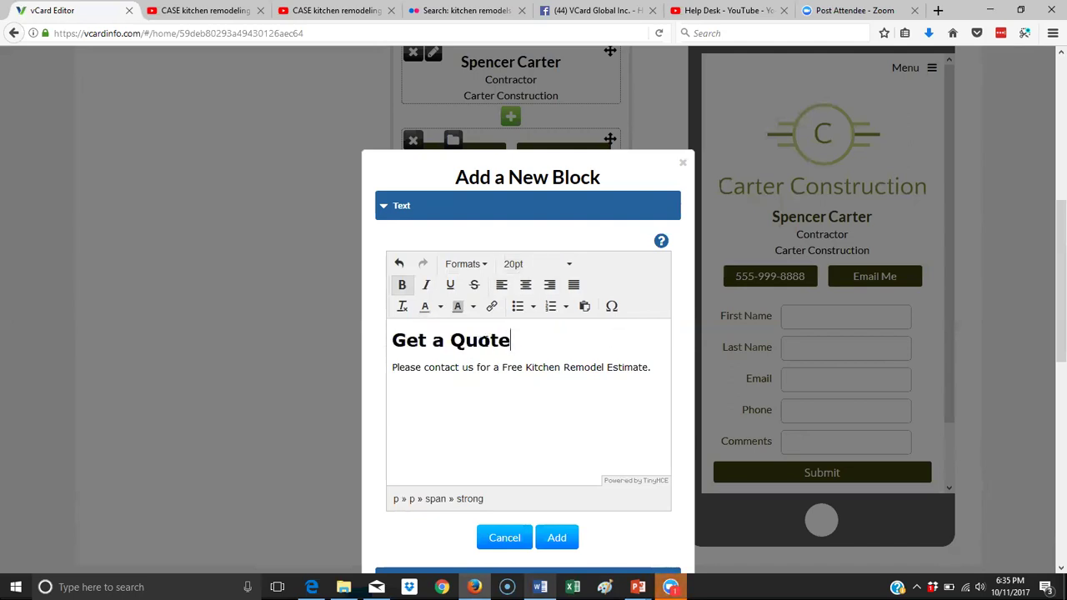
pyautogui.moveTo(536, 340); pyautogui.dragTo(362, 346)
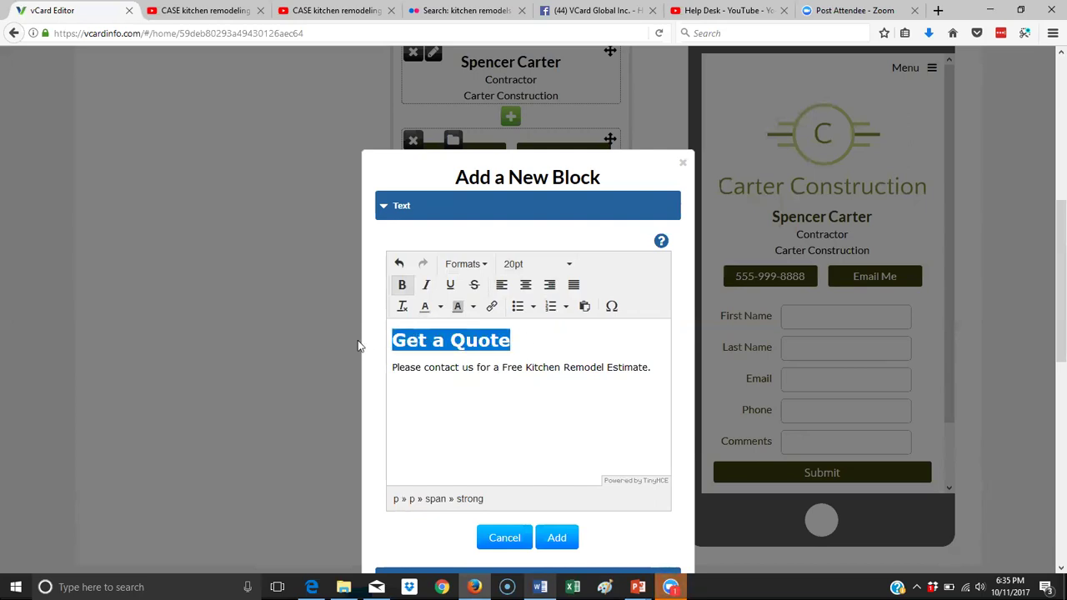
pyautogui.click(533, 287)
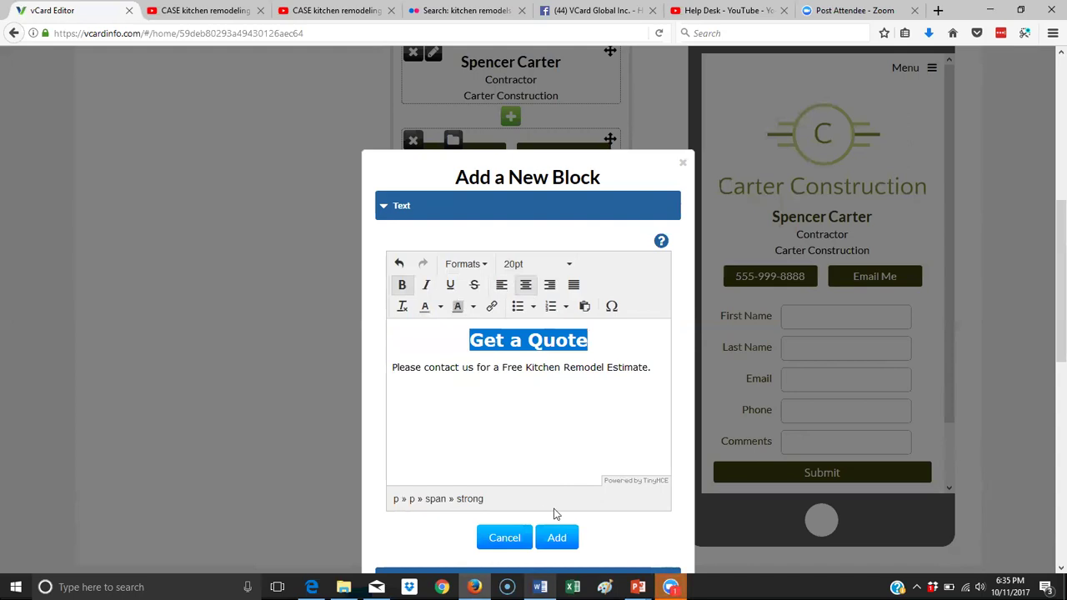
# Add the Get a Quote text block to the page and start a new image block.
pyautogui.click(557, 538)
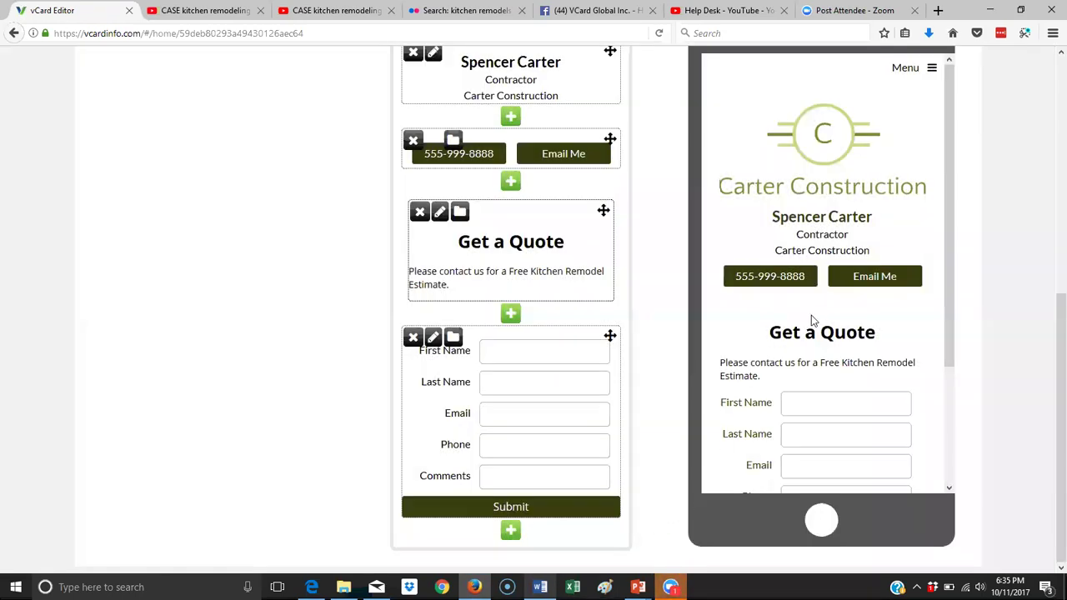
pyautogui.scroll(-4, 826, 359)
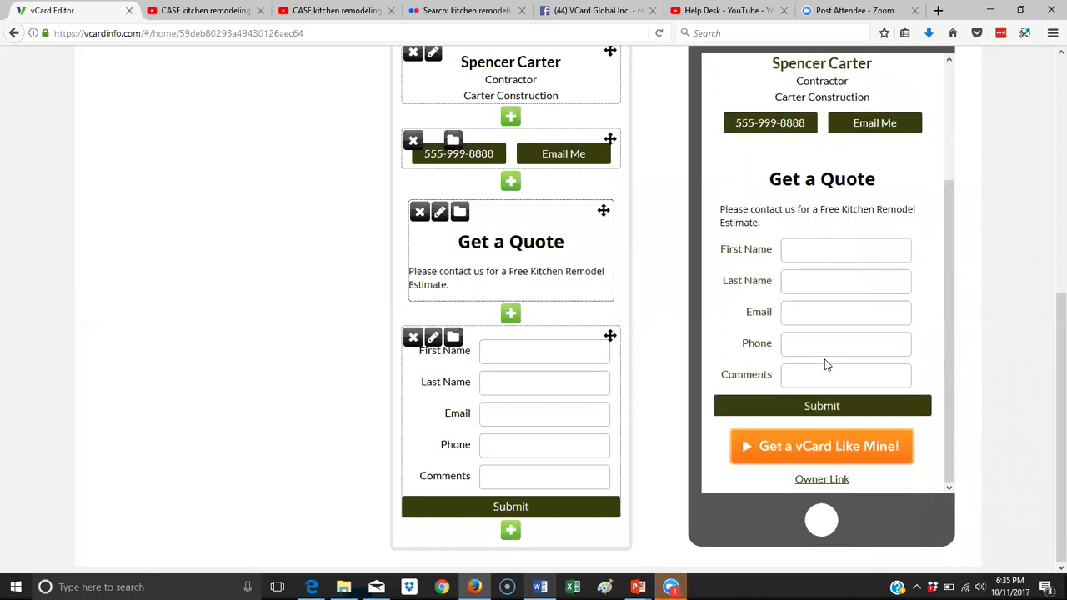
pyautogui.click(510, 533)
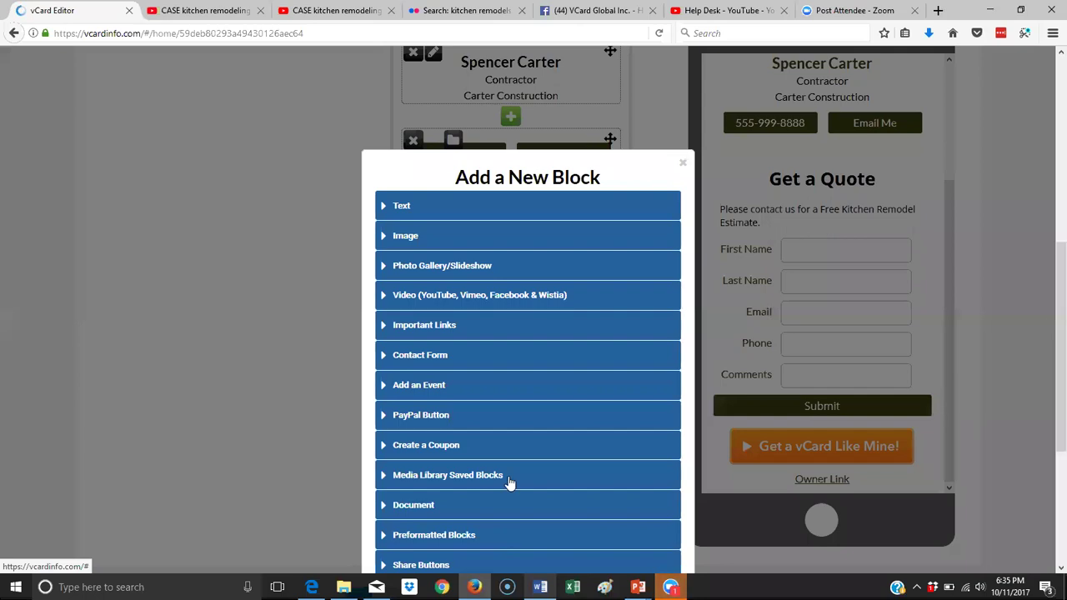
pyautogui.click(405, 237)
# Pick the home6 kitchen photo from the Media Library and insert it below the form.
pyautogui.click(502, 325)
pyautogui.moveTo(666, 382); pyautogui.dragTo(686, 445)
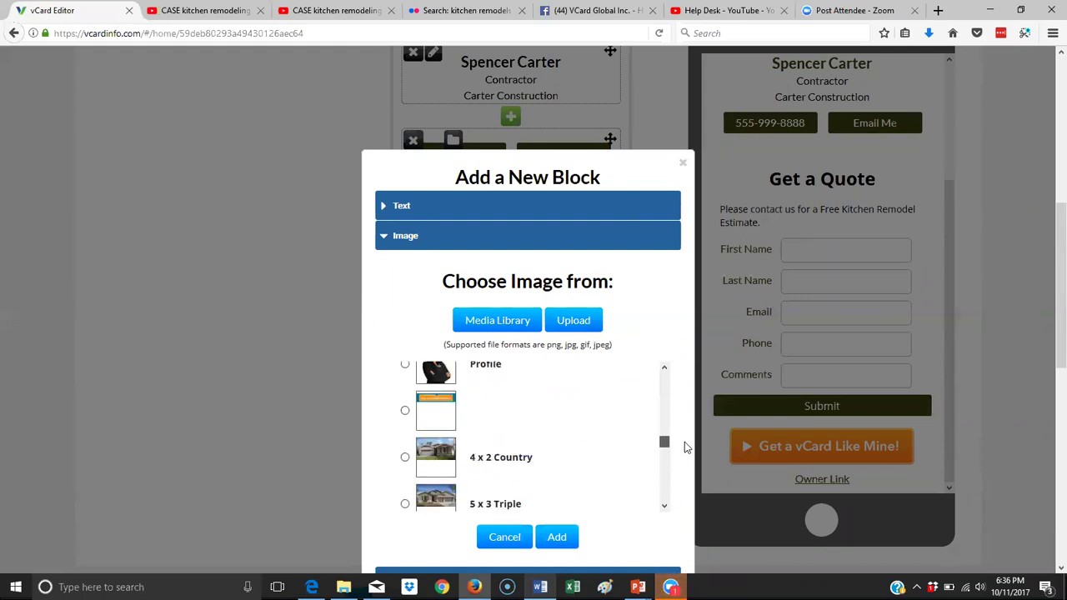
pyautogui.scroll(10, 576, 385)
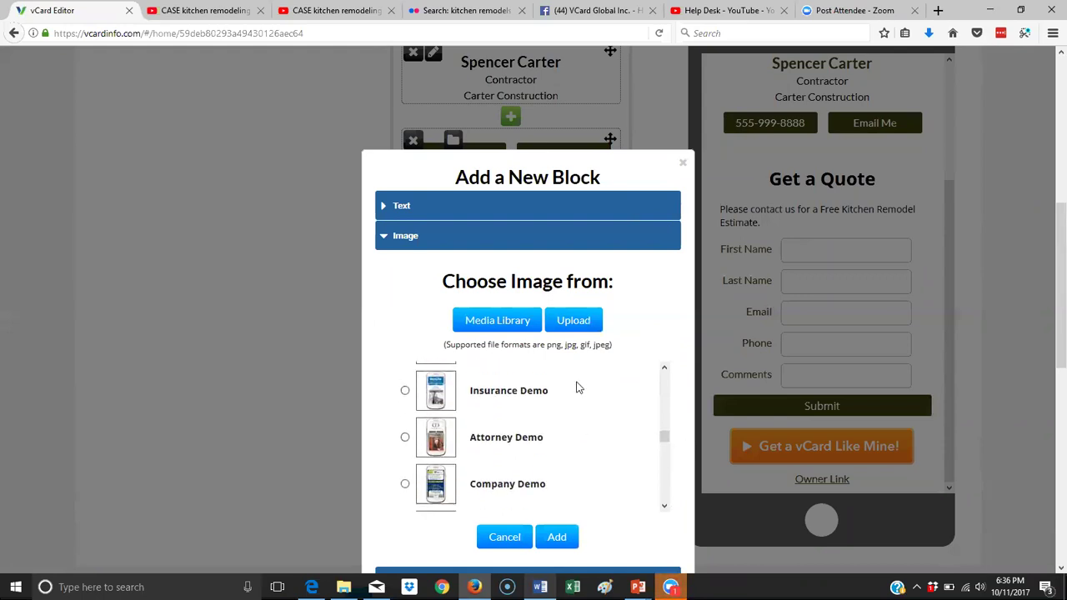
pyautogui.scroll(8, 578, 387)
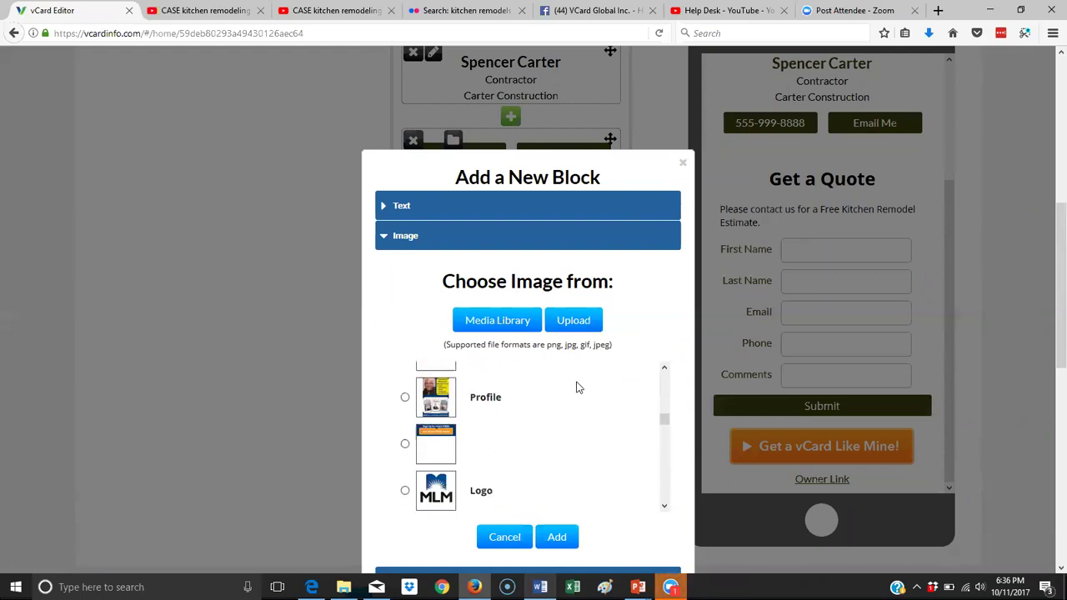
pyautogui.scroll(10, 578, 387)
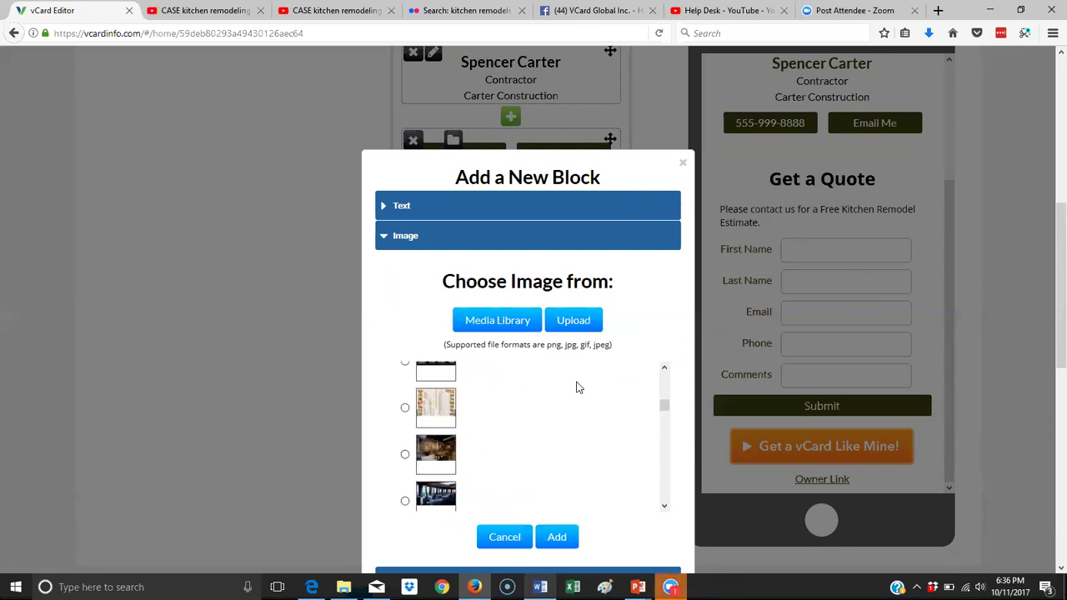
pyautogui.scroll(5, 578, 388)
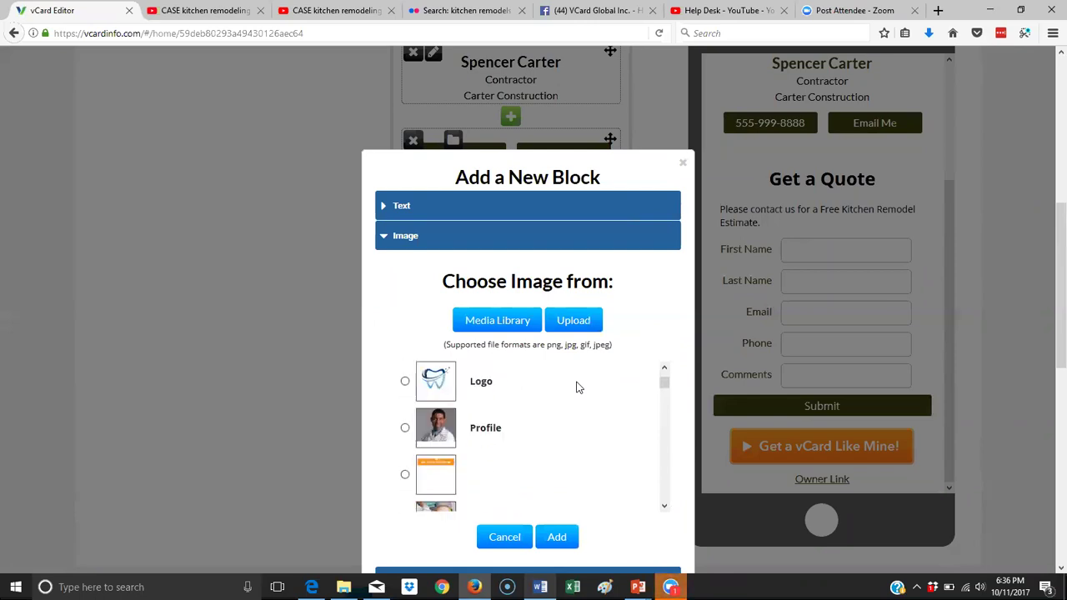
pyautogui.moveTo(666, 385); pyautogui.dragTo(671, 470)
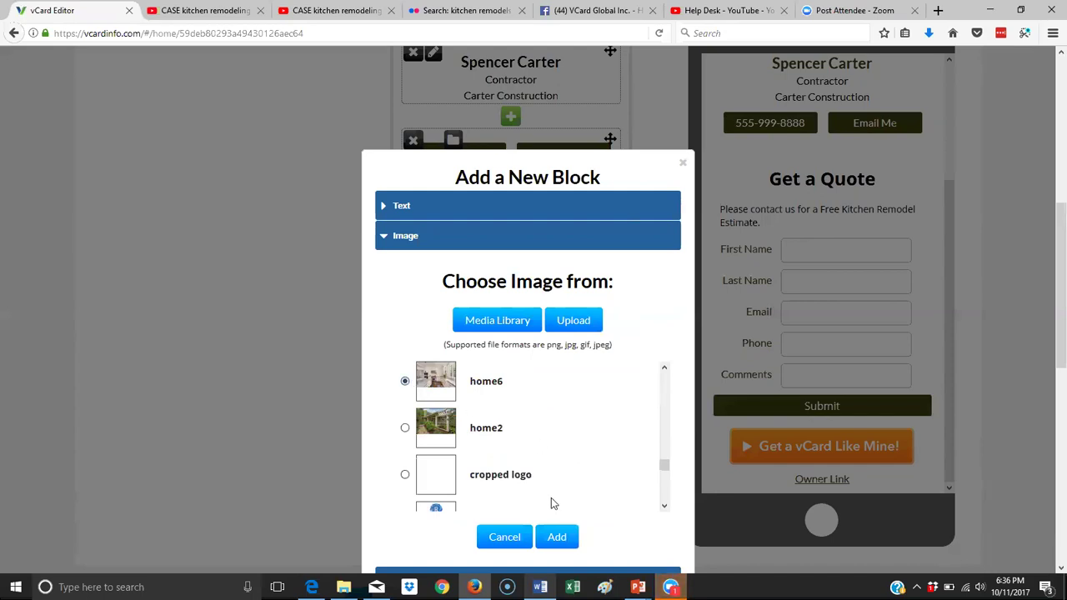
pyautogui.click(552, 535)
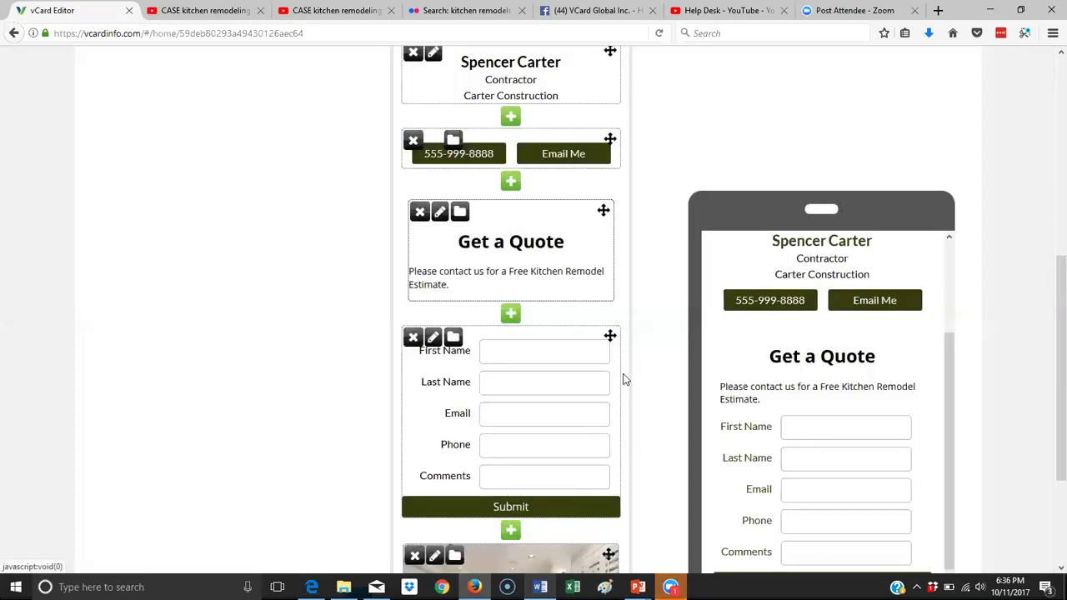
pyautogui.scroll(-4, 624, 355)
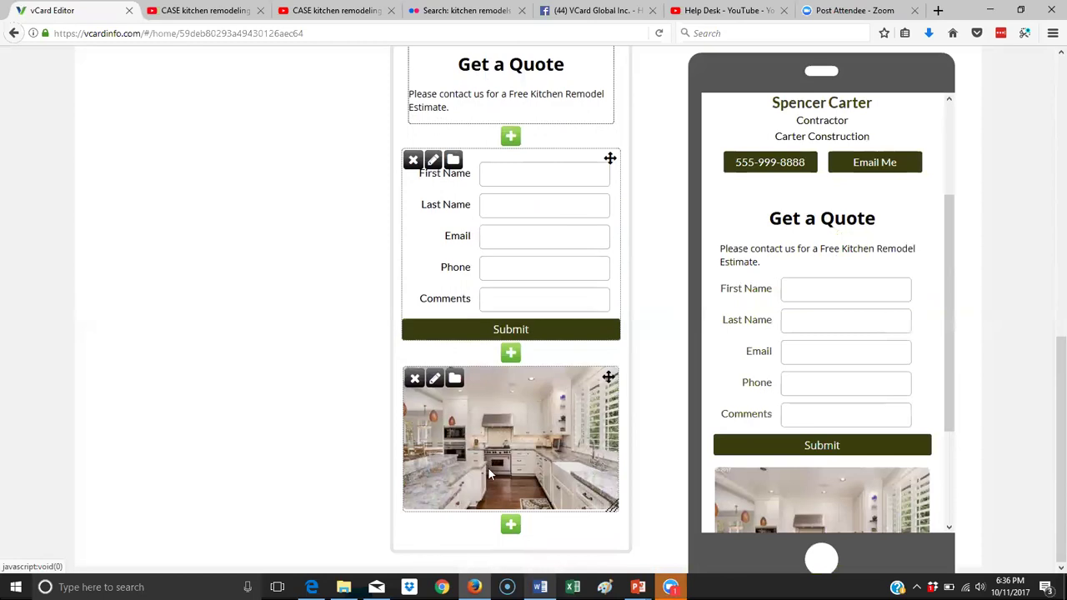
pyautogui.scroll(-3, 909, 246)
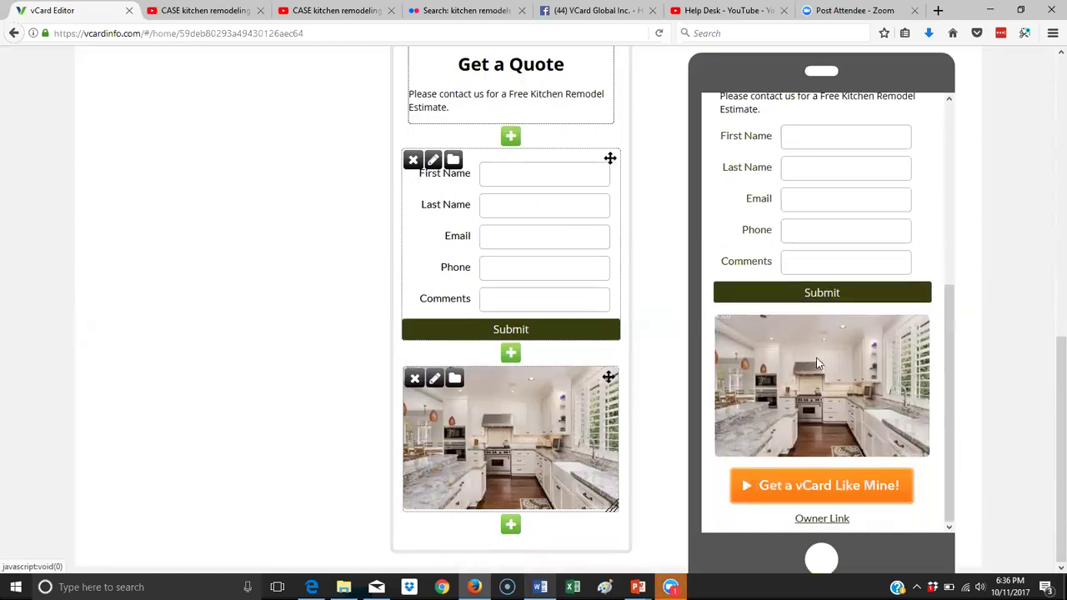
pyautogui.scroll(3, 848, 309)
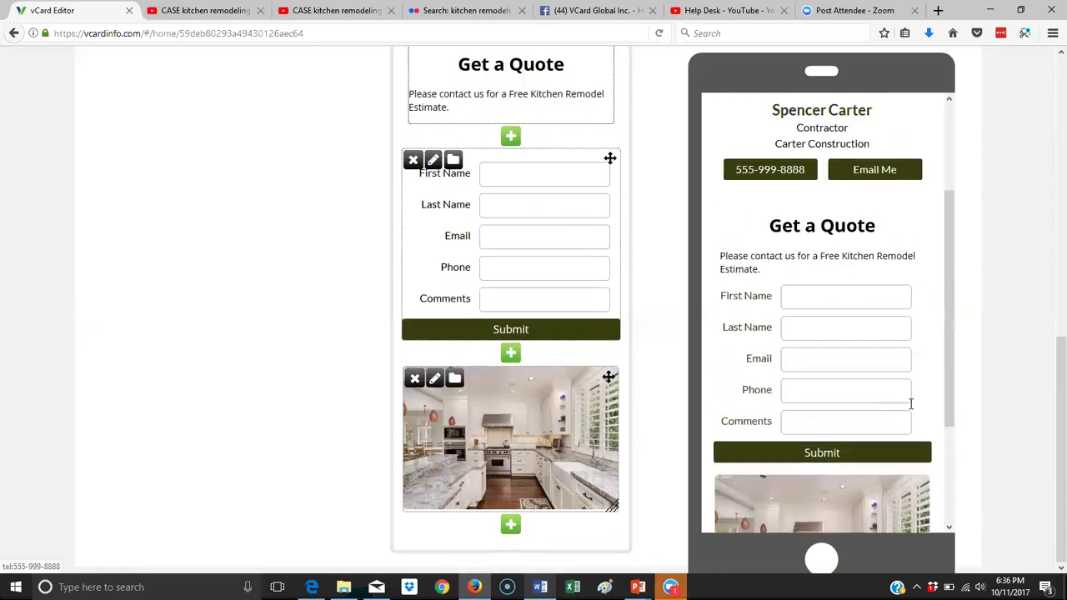
pyautogui.scroll(-3, 840, 400)
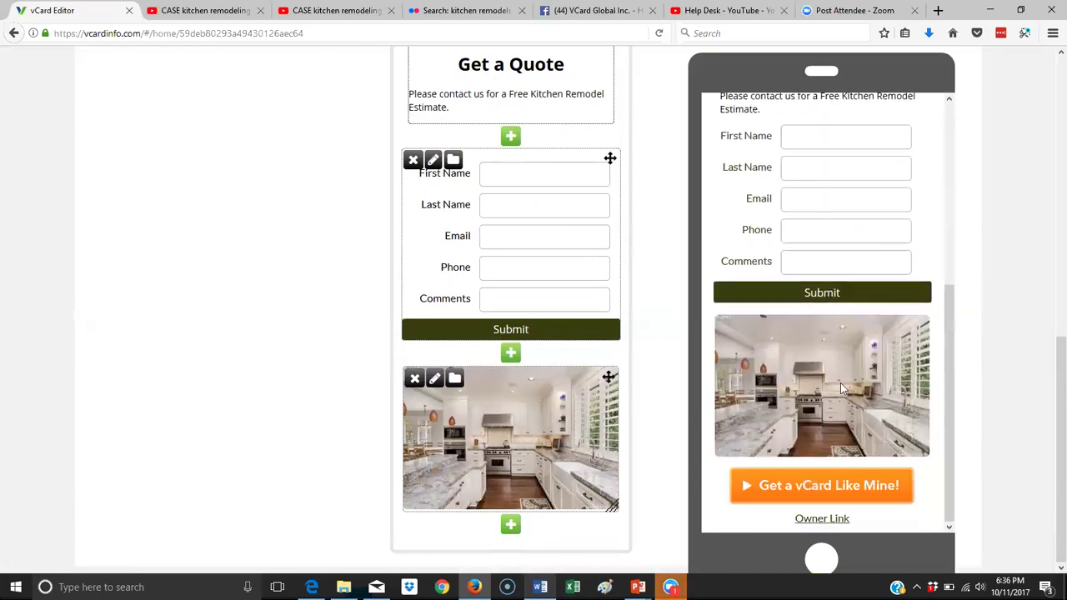
pyautogui.scroll(6, 354, 289)
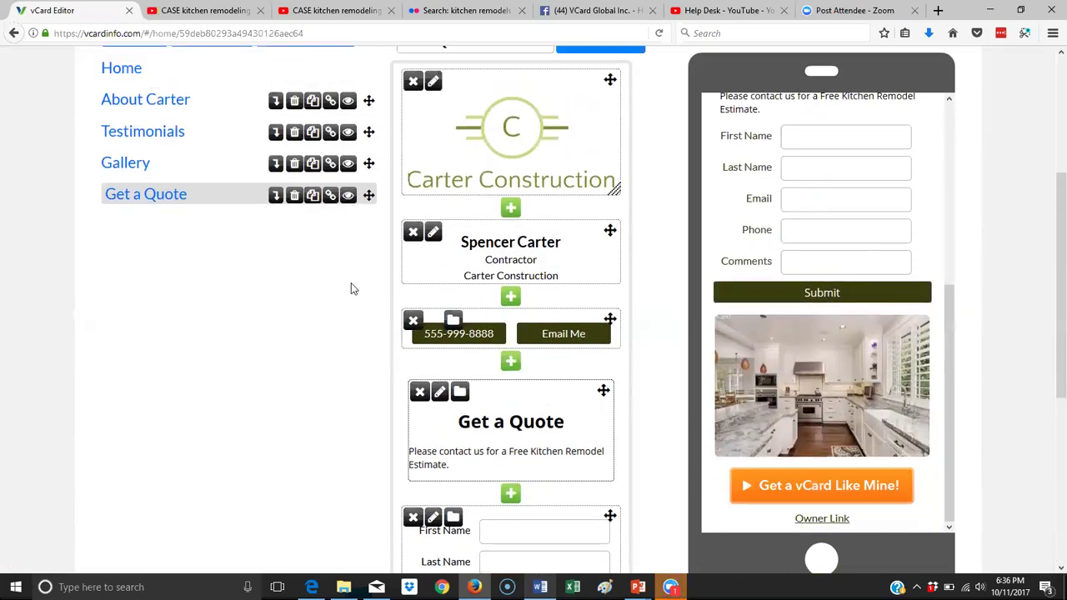
pyautogui.scroll(2, 295, 302)
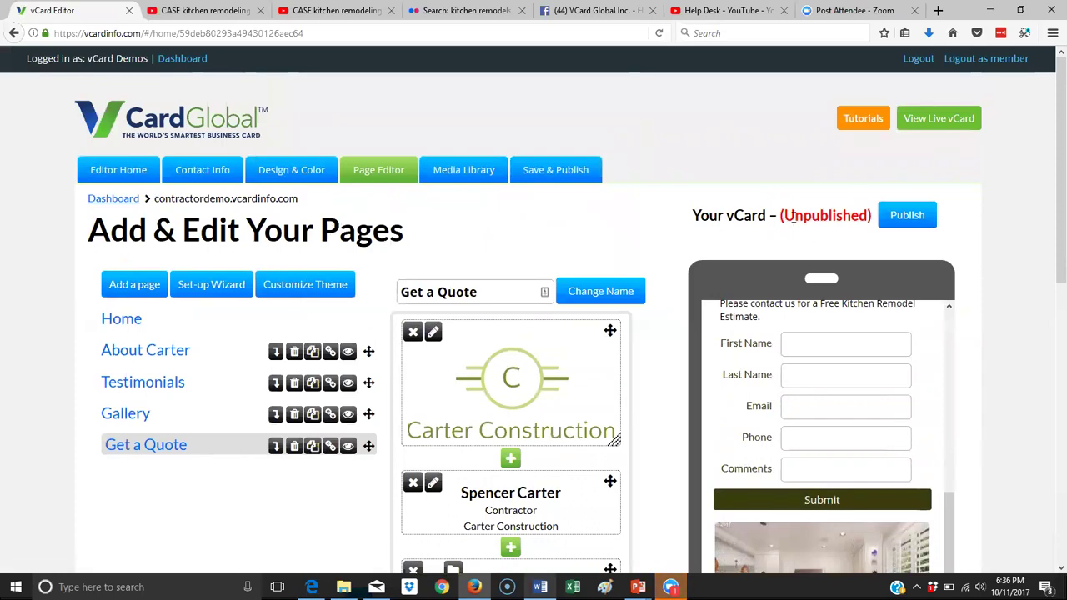
# Publish the Carter Construction vCard and view the live card in a new tab.
pyautogui.moveTo(786, 215); pyautogui.dragTo(879, 220)
pyautogui.click(858, 238)
pyautogui.click(908, 216)
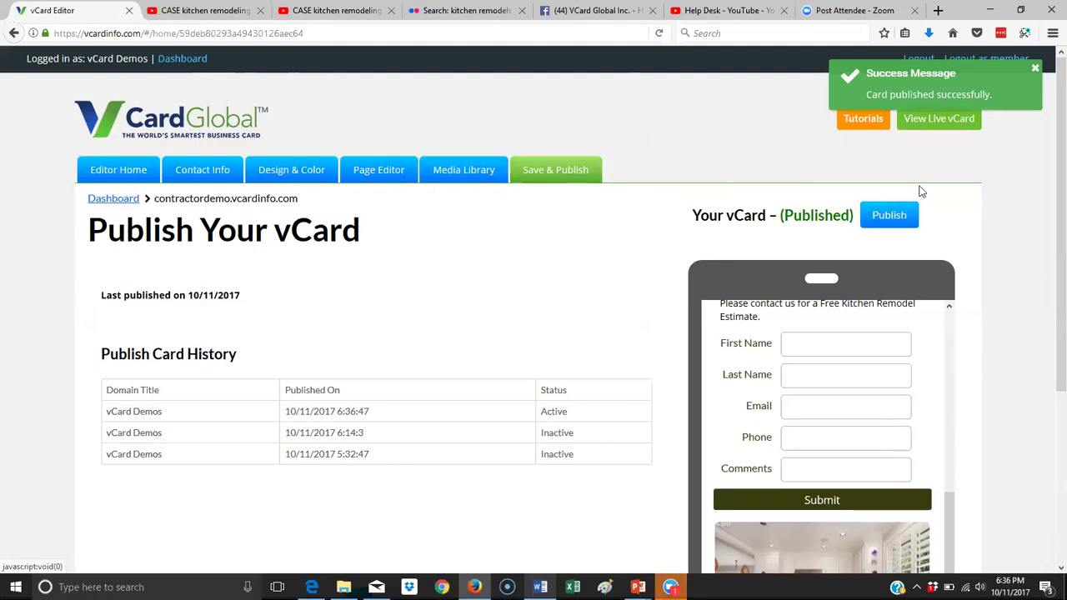
pyautogui.click(943, 128)
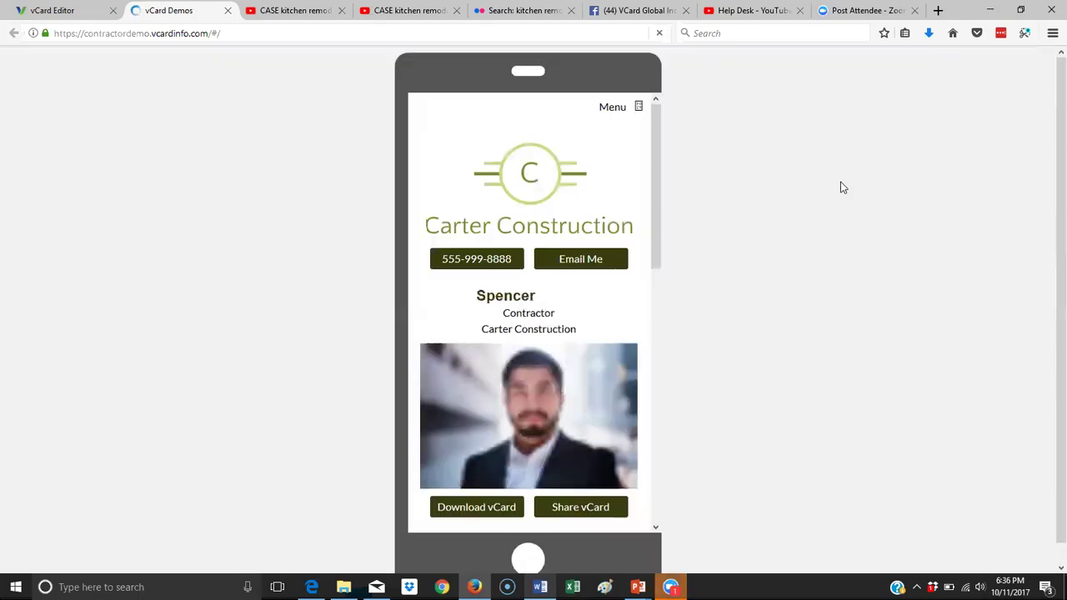
# On the live card, visit the About Carter and Testimonials pages through the menu.
pyautogui.moveTo(653, 145)
pyautogui.mouseDown()
pyautogui.moveTo(673, 419)
pyautogui.moveTo(673, 141)
pyautogui.mouseUp()
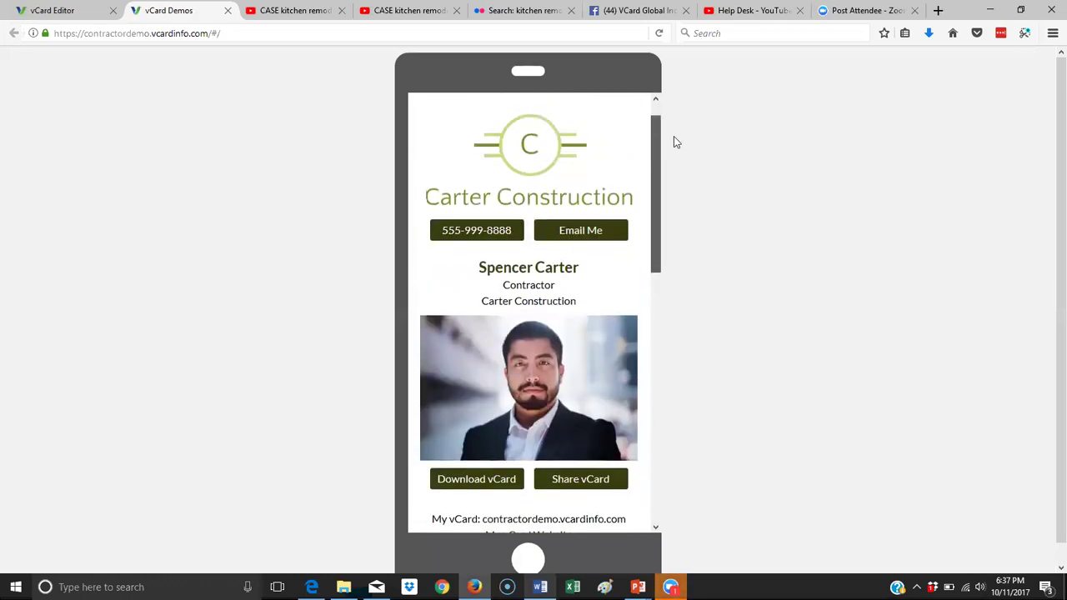
pyautogui.click(627, 108)
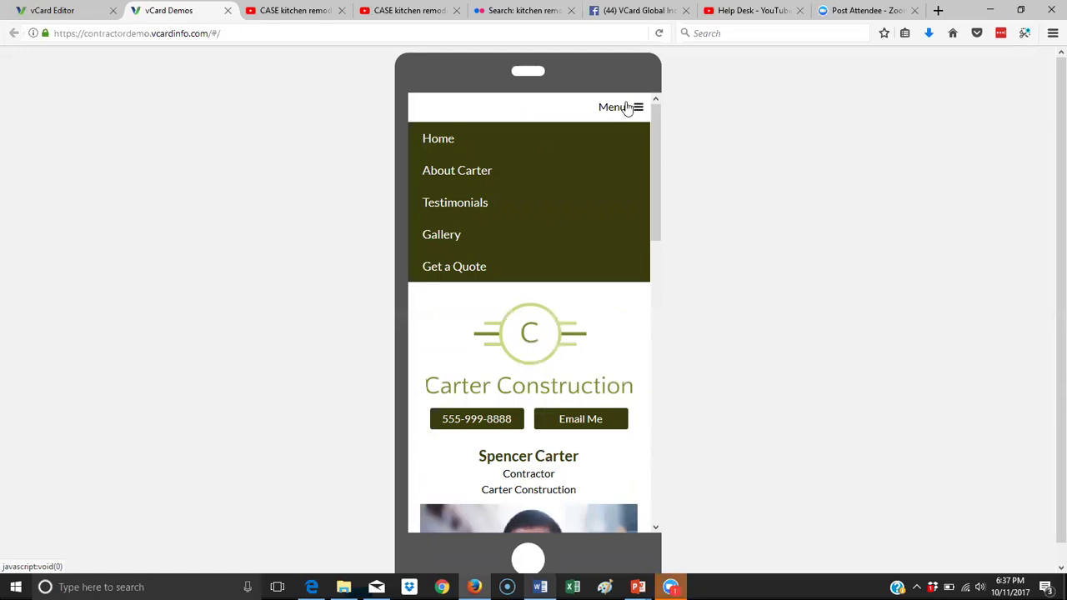
pyautogui.click(472, 172)
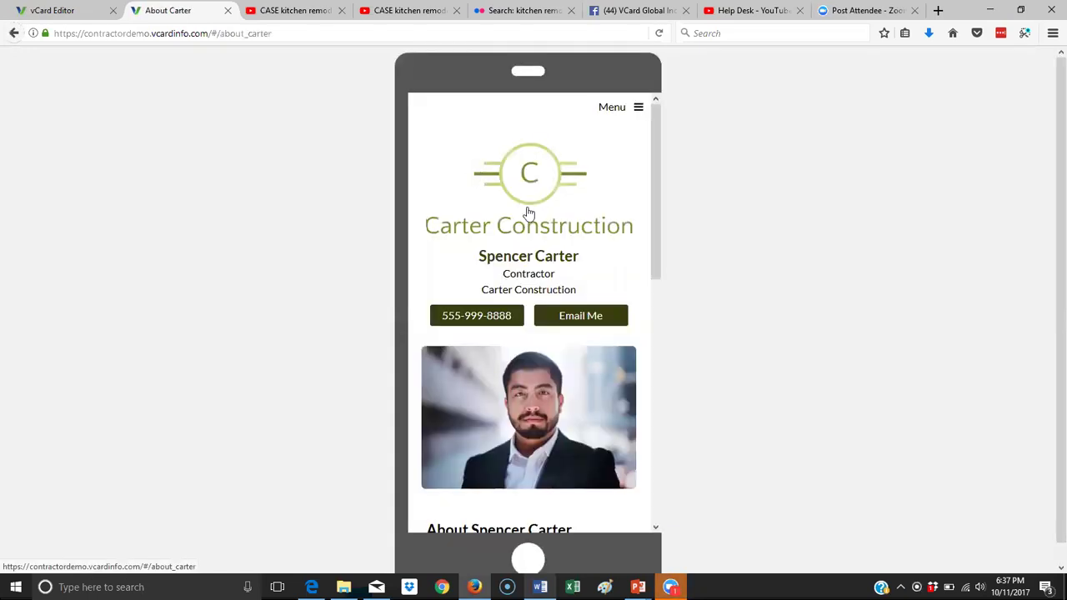
pyautogui.scroll(-5, 529, 215)
pyautogui.scroll(10, 528, 209)
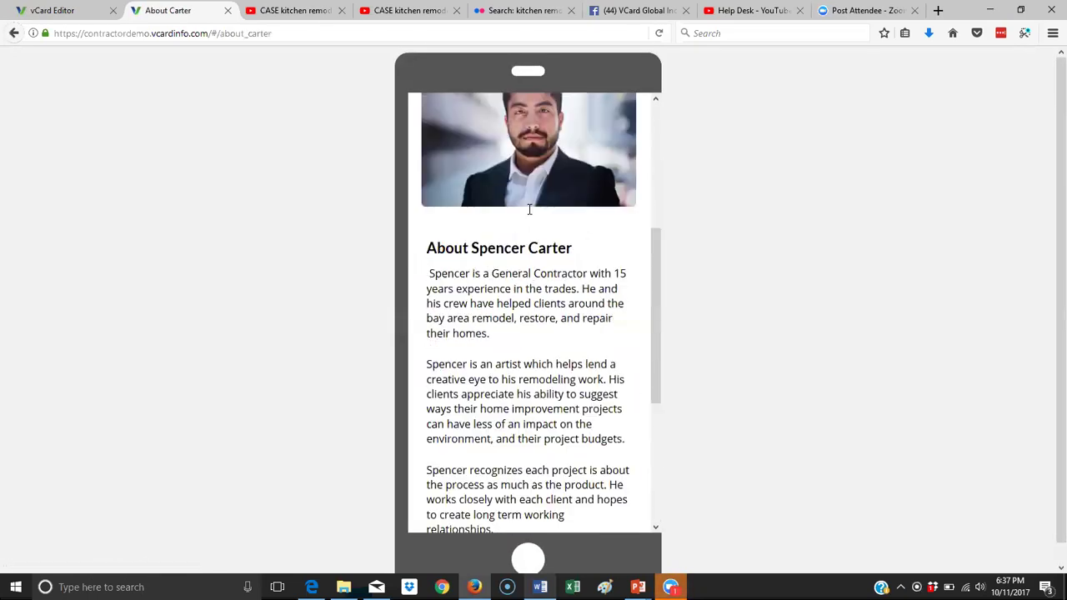
pyautogui.click(624, 112)
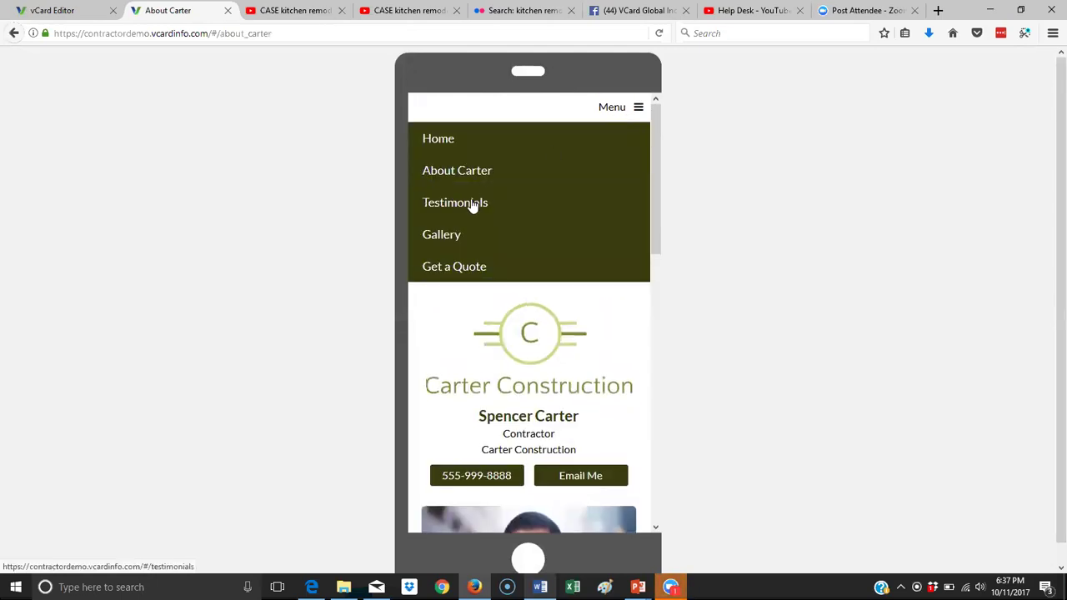
pyautogui.click(471, 204)
# Go to the Gallery page, then navigate to the Get a Quote page.
pyautogui.scroll(3, 576, 243)
pyautogui.click(619, 121)
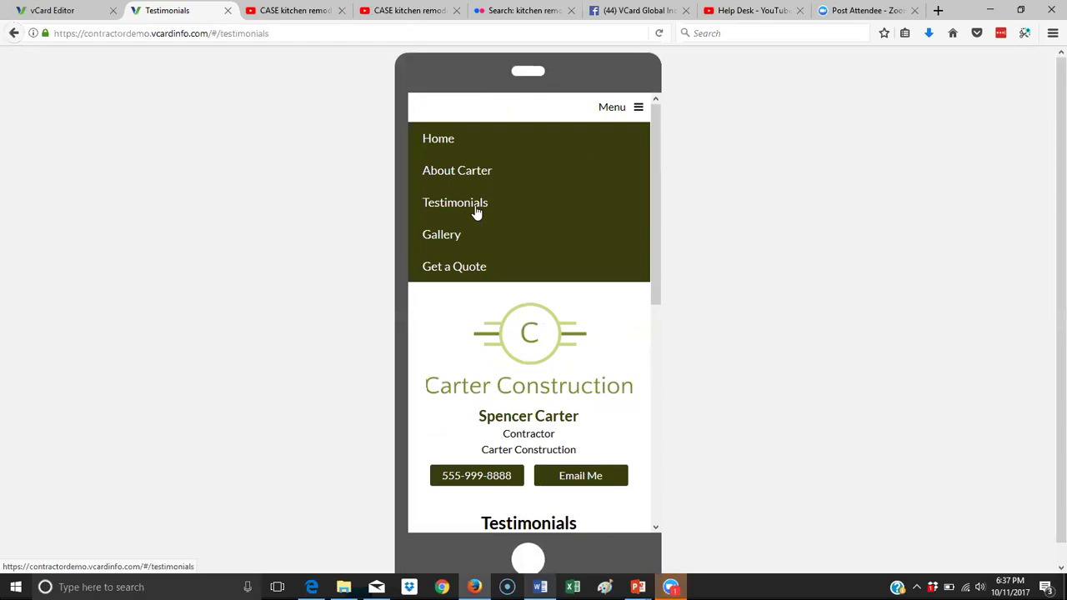
pyautogui.click(463, 238)
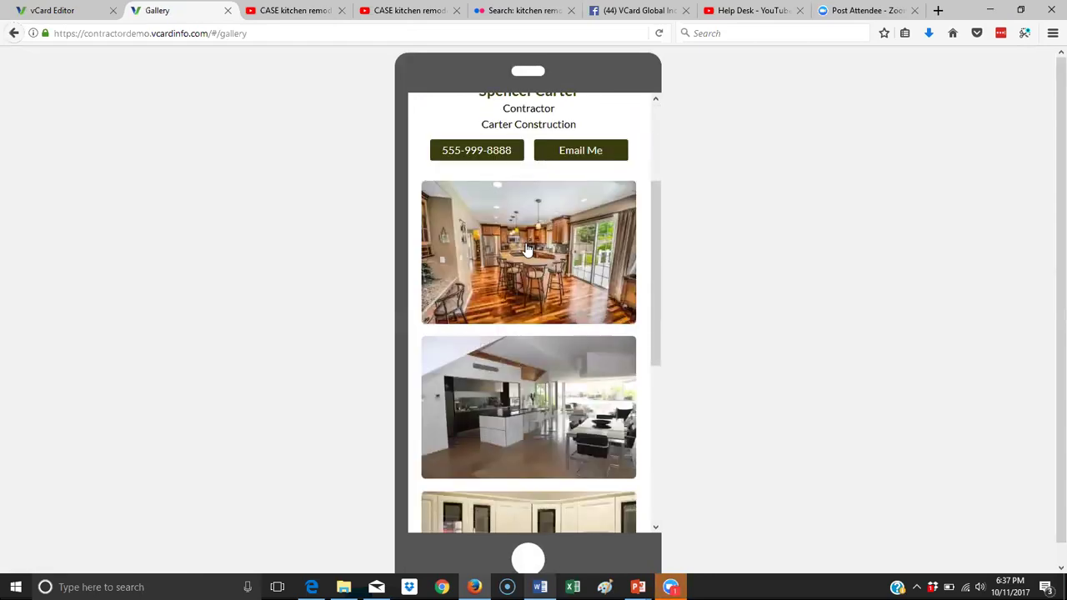
pyautogui.scroll(10, 526, 249)
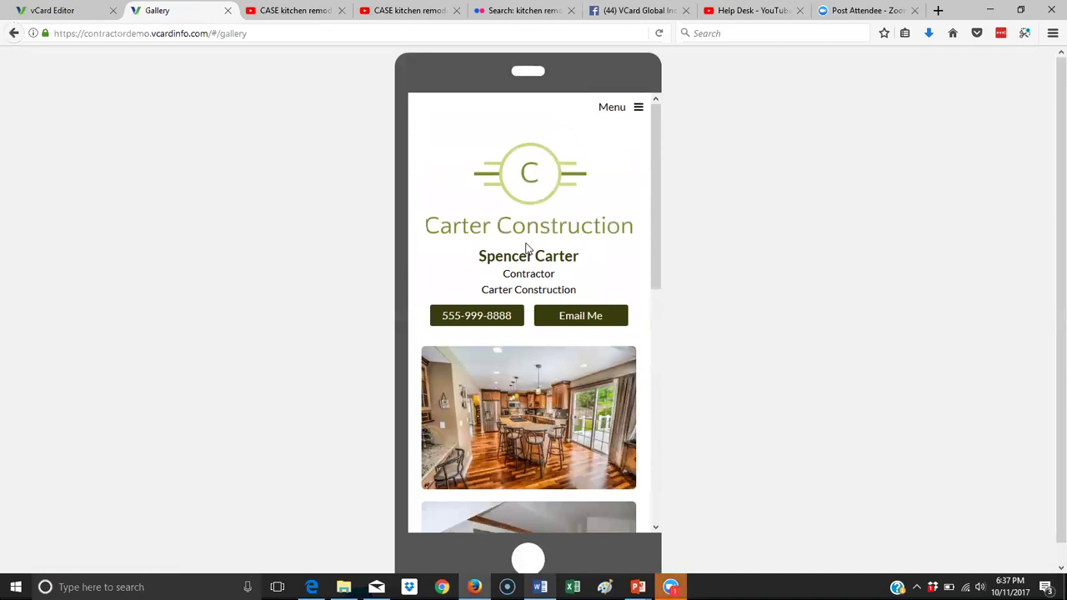
pyautogui.click(617, 110)
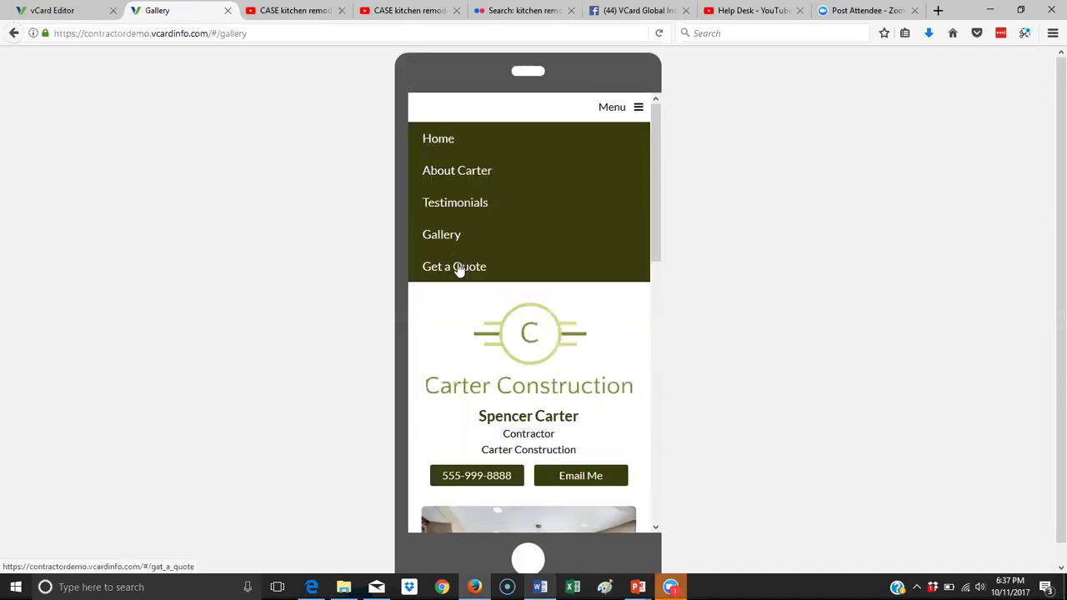
pyautogui.click(458, 266)
# Submit a test lead's first name, last name, e-mail and phone, then return to the editor.
pyautogui.scroll(2, 532, 204)
pyautogui.click(547, 211)
pyautogui.write('cherie')
pyautogui.press('Tab')
pyautogui.write('c')
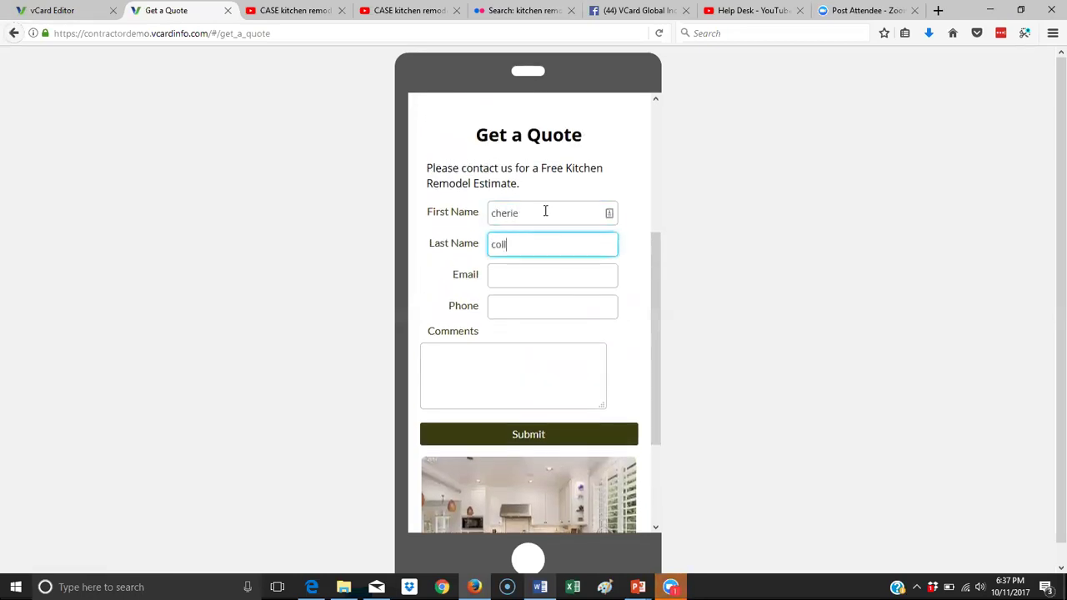
pyautogui.press('Tab')
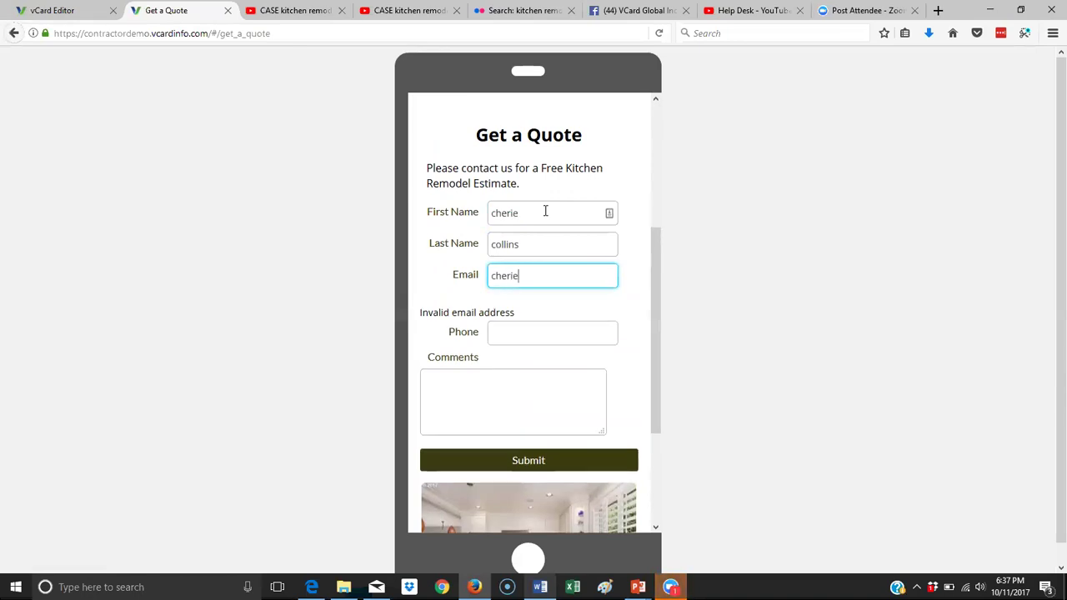
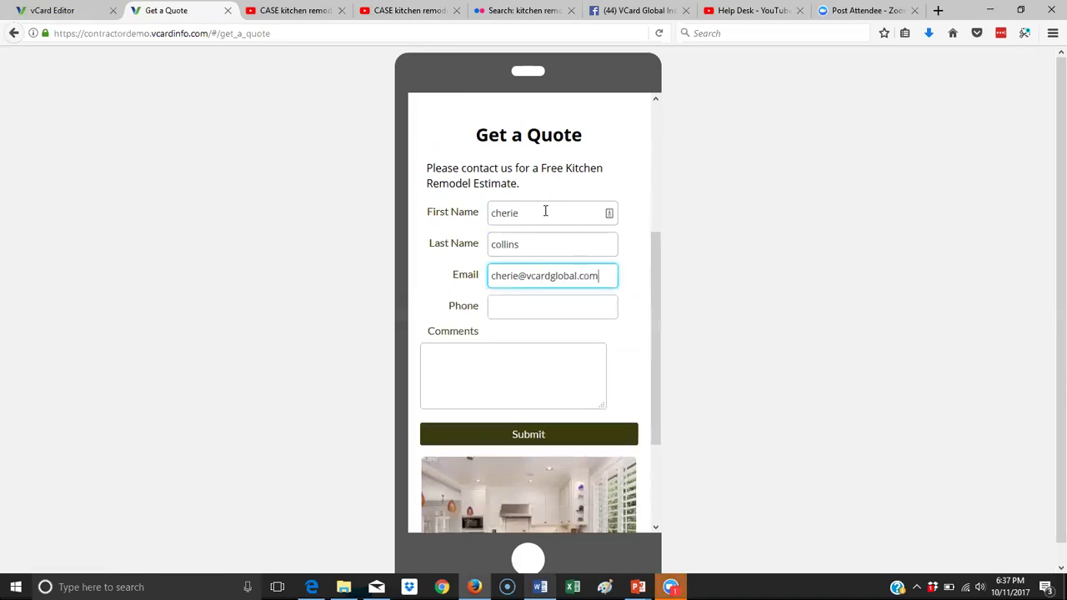
pyautogui.click(527, 309)
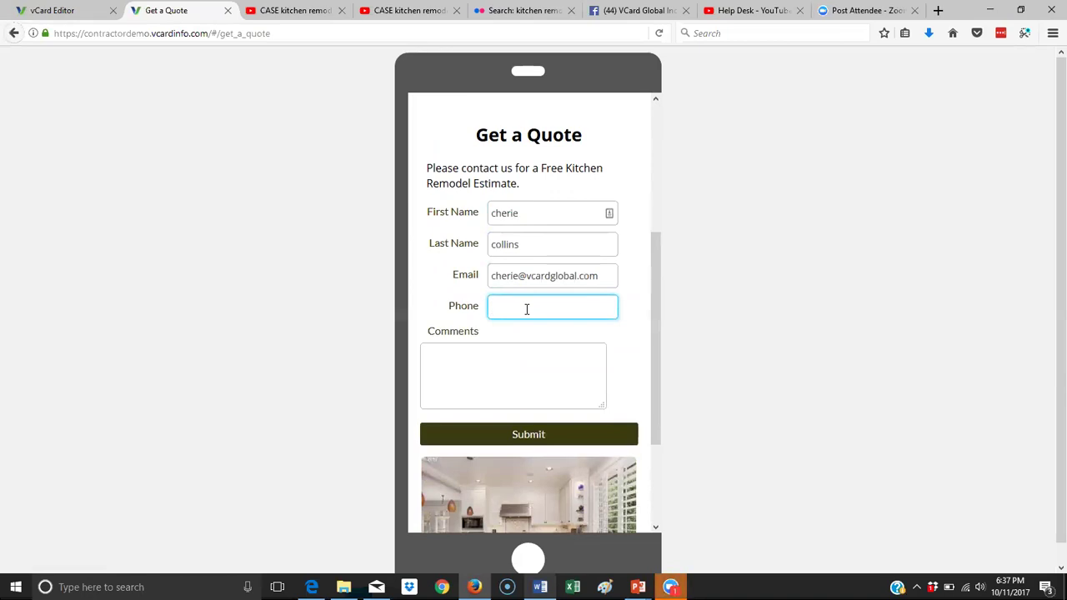
pyautogui.click(512, 436)
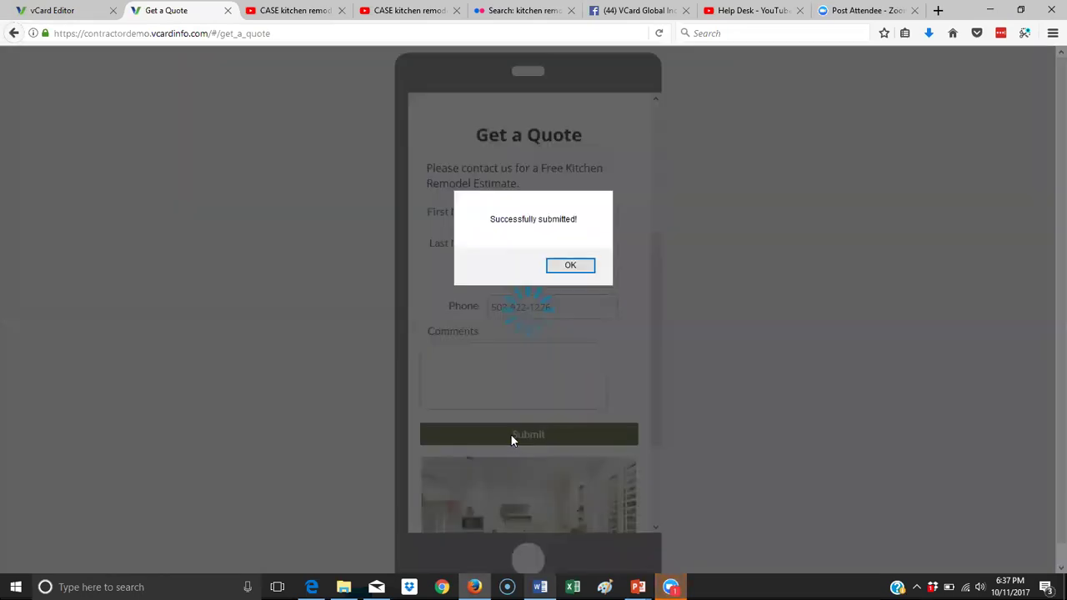
pyautogui.click(570, 267)
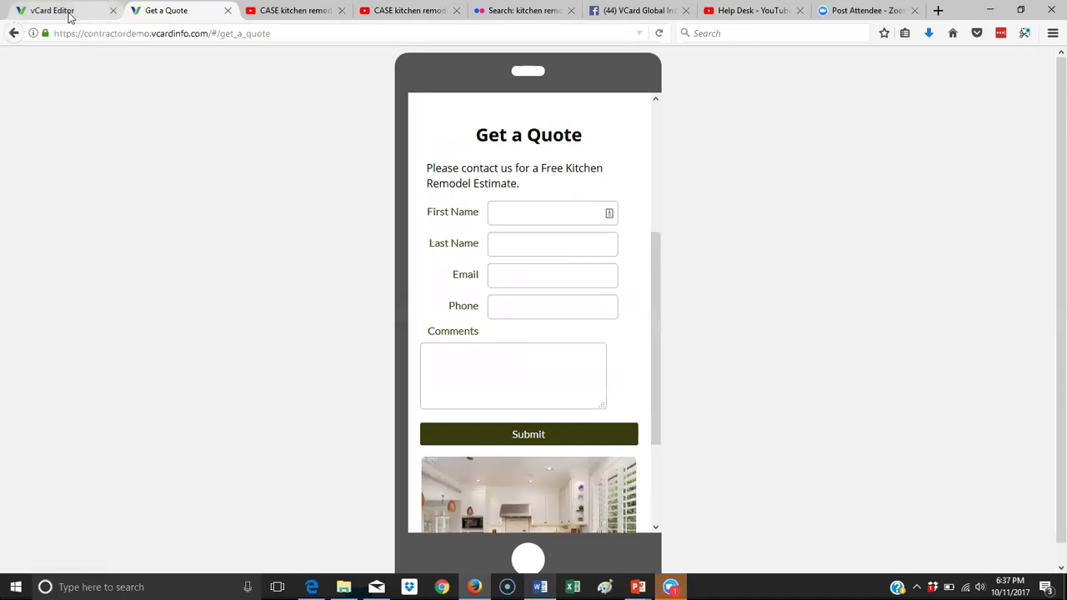
pyautogui.click(67, 11)
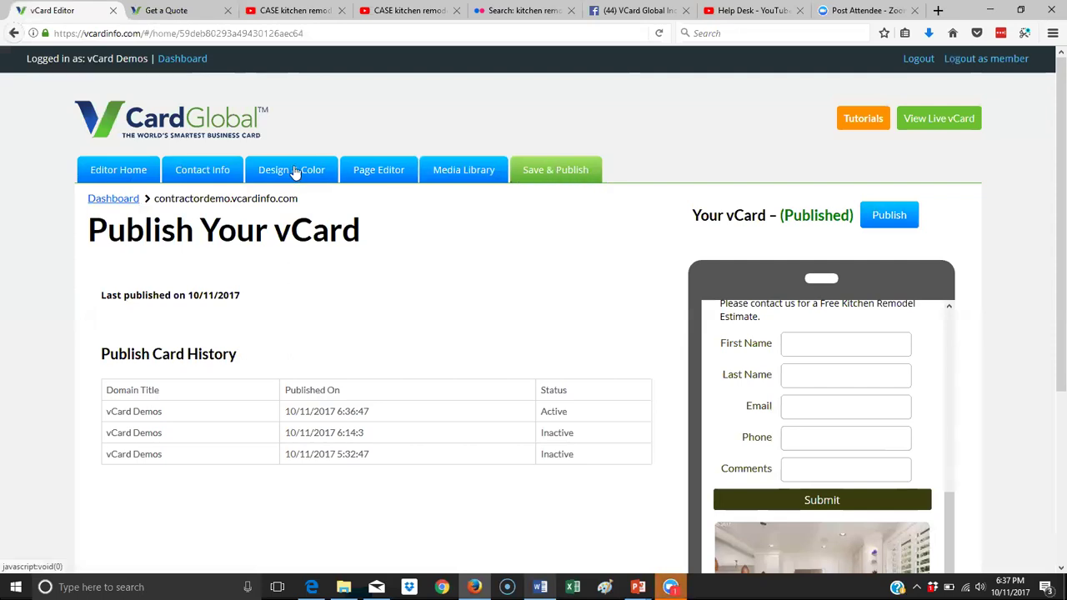
# Enable Show Footer Links on the editor home so the preview lists page links at the bottom.
pyautogui.click(104, 172)
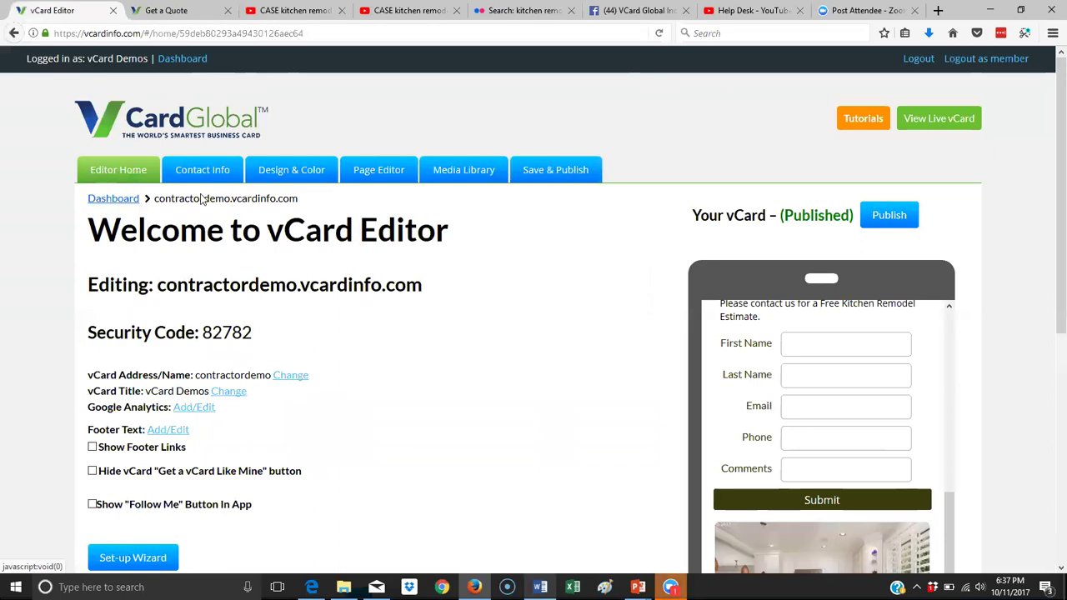
pyautogui.scroll(-2, 390, 277)
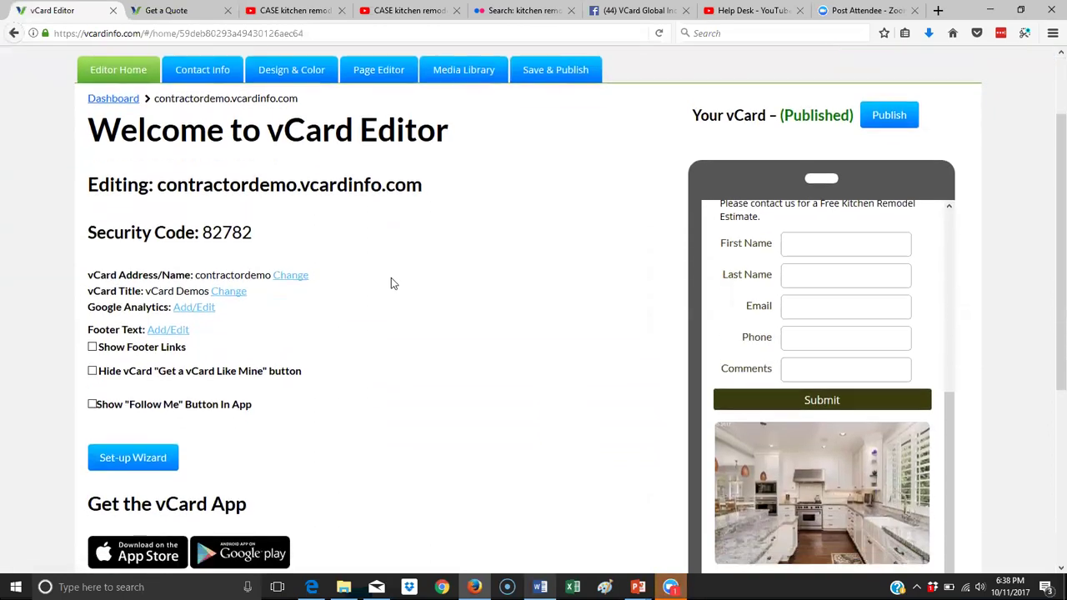
pyautogui.moveTo(948, 350); pyautogui.dragTo(954, 156)
pyautogui.click(916, 165)
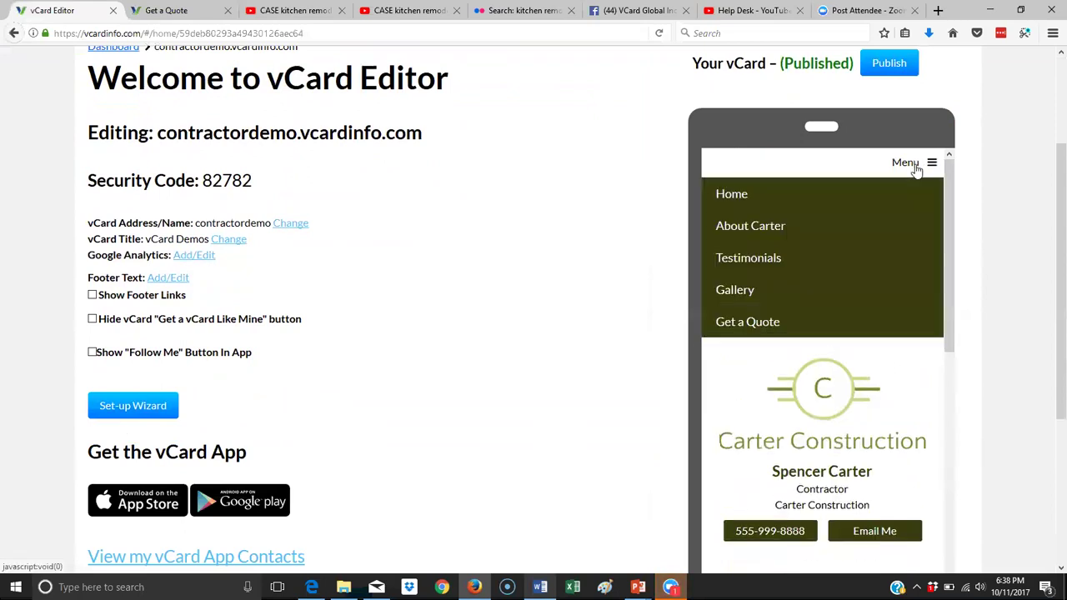
pyautogui.moveTo(957, 230); pyautogui.dragTo(957, 546)
pyautogui.scroll(-3, 372, 350)
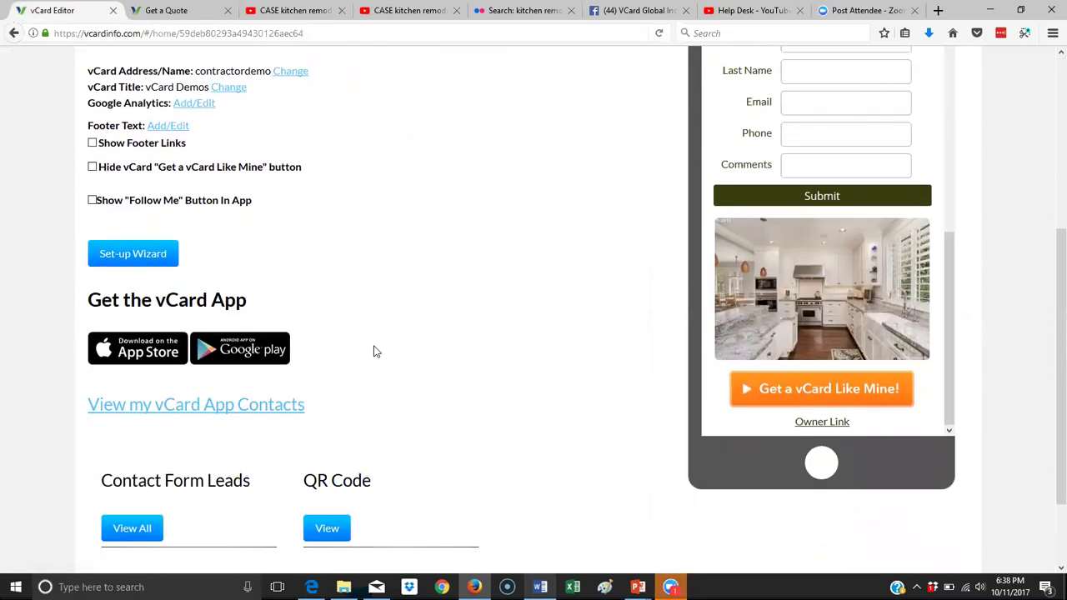
pyautogui.click(92, 144)
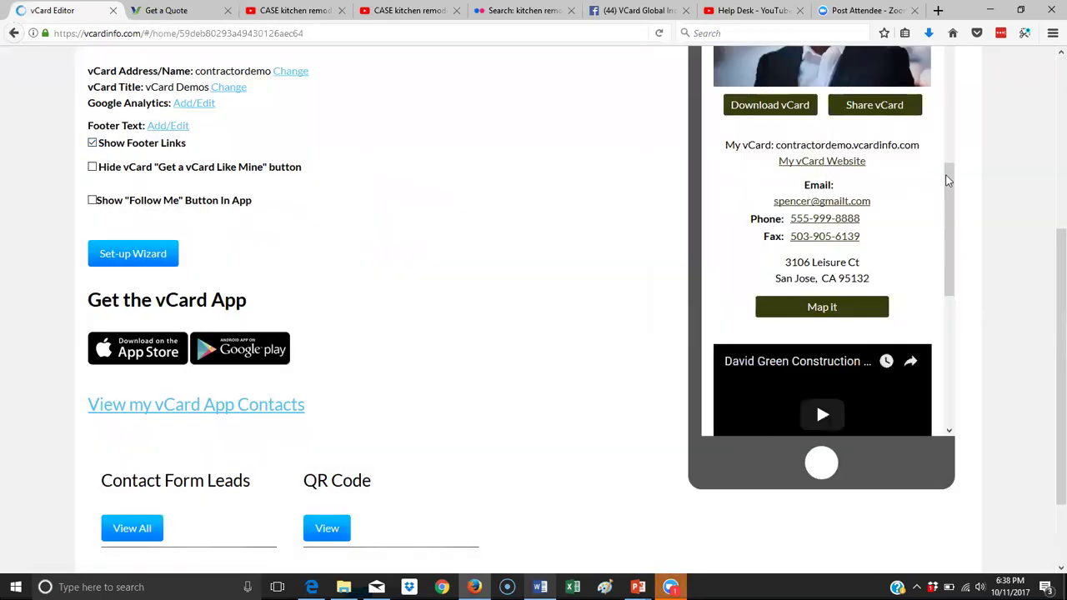
pyautogui.moveTo(947, 183); pyautogui.dragTo(991, 440)
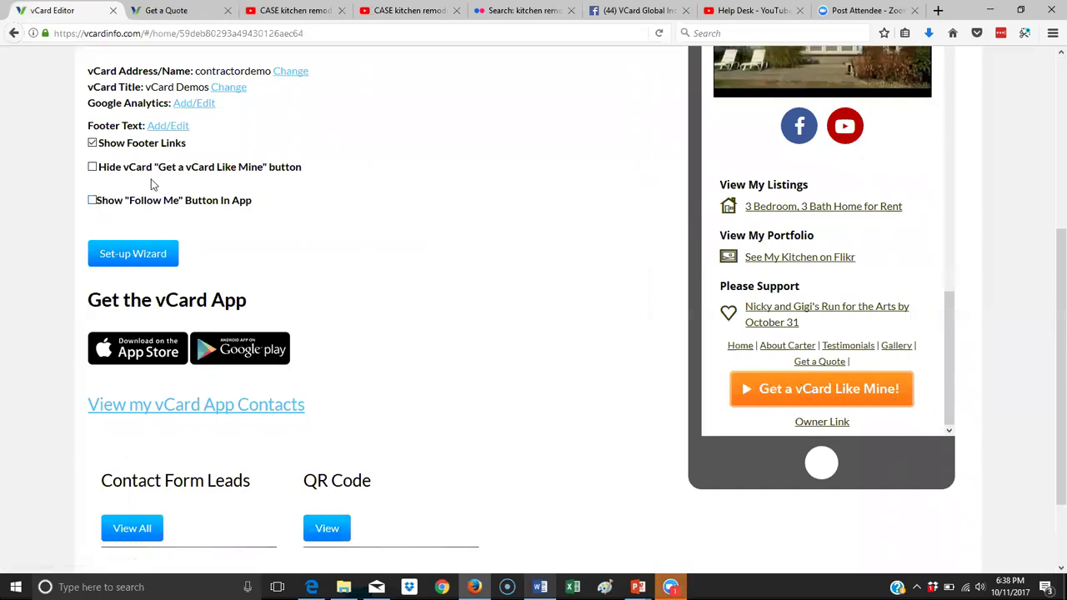
pyautogui.click(93, 168)
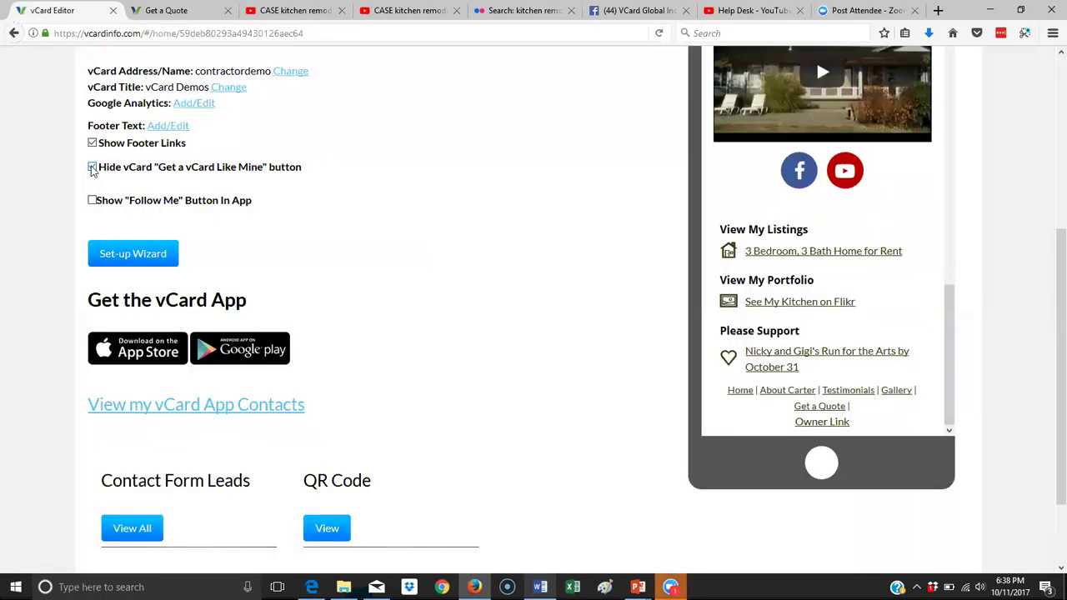
pyautogui.click(93, 168)
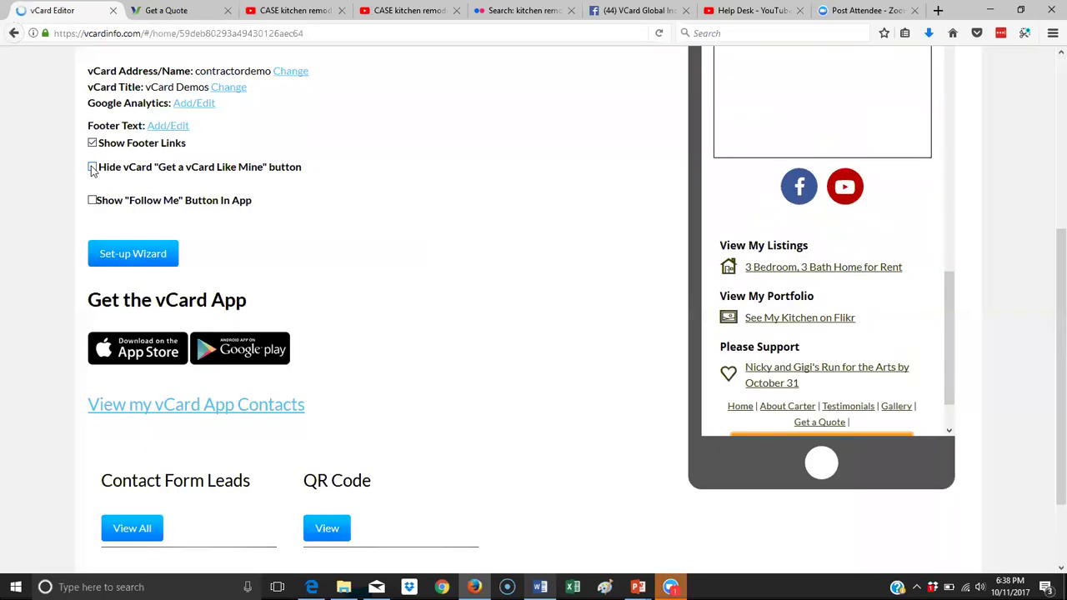
pyautogui.scroll(-3, 953, 376)
pyautogui.scroll(-2, 809, 172)
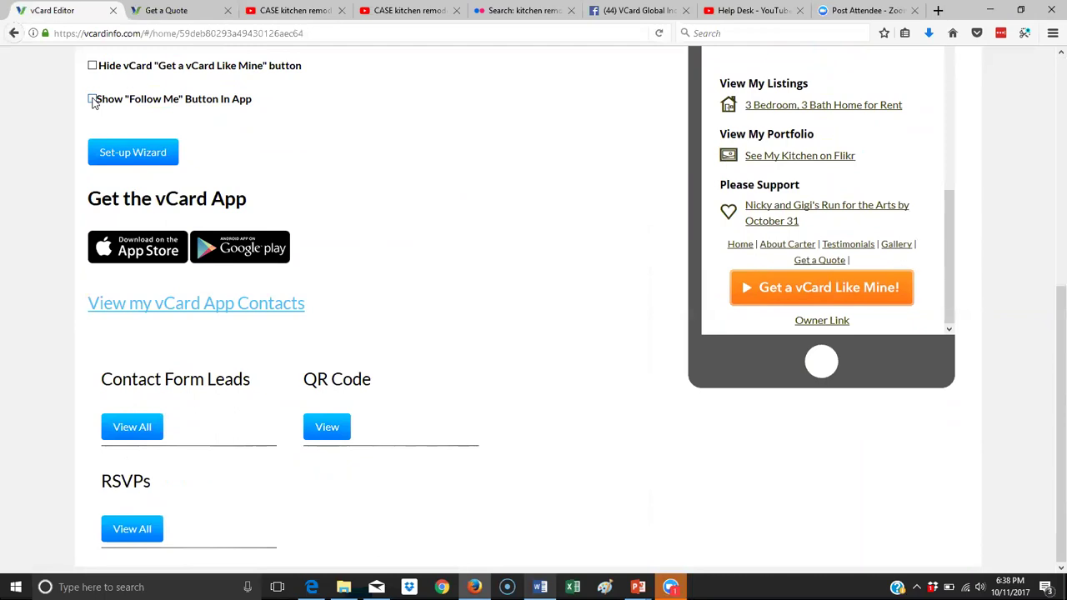
pyautogui.click(92, 99)
pyautogui.click(93, 98)
pyautogui.moveTo(112, 380); pyautogui.dragTo(246, 401)
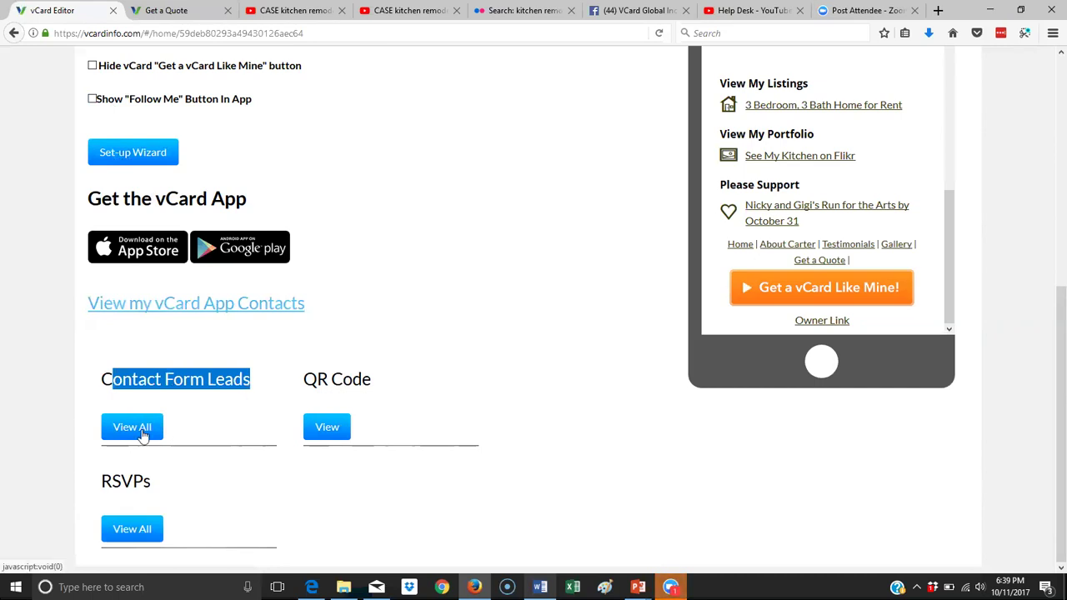
# Open all Contact Form Leads, filtered to the 'get a quote' form, showing the 10/11/17 submission.
pyautogui.click(142, 429)
pyautogui.click(232, 366)
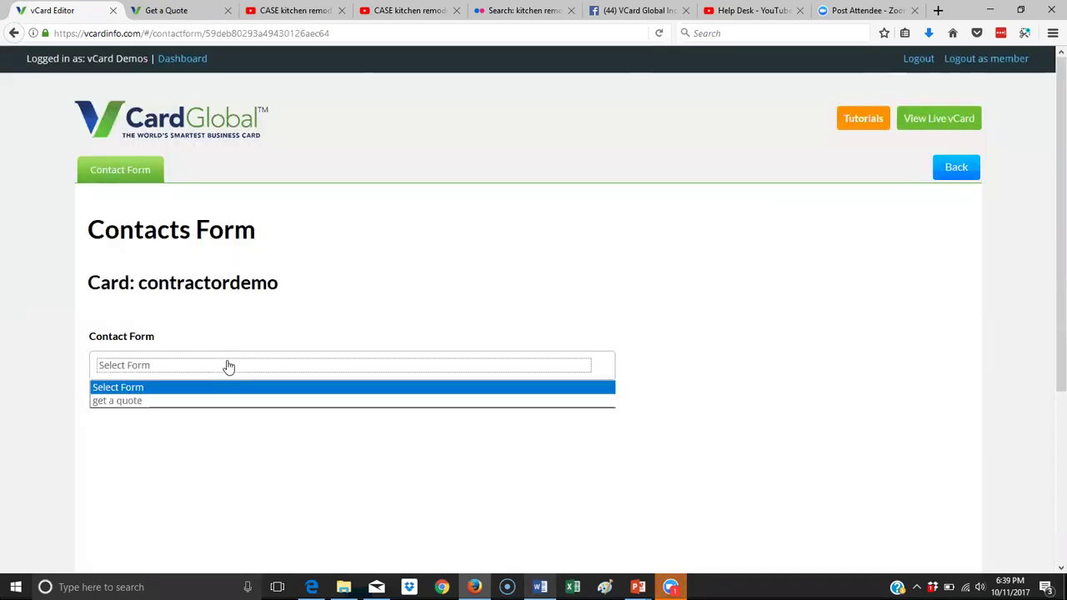
pyautogui.click(144, 402)
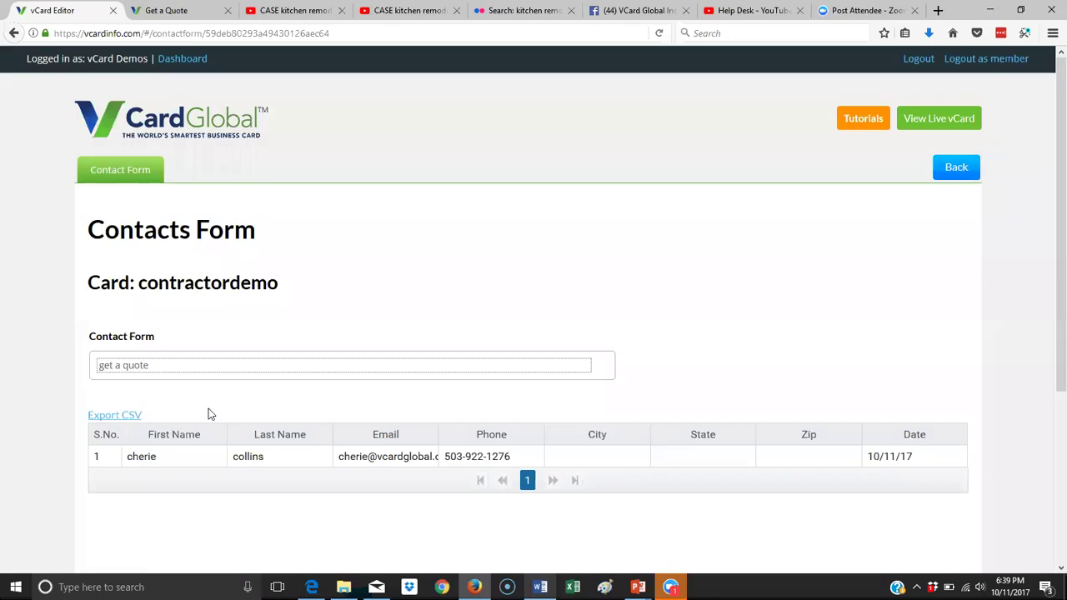
pyautogui.scroll(-3, 250, 338)
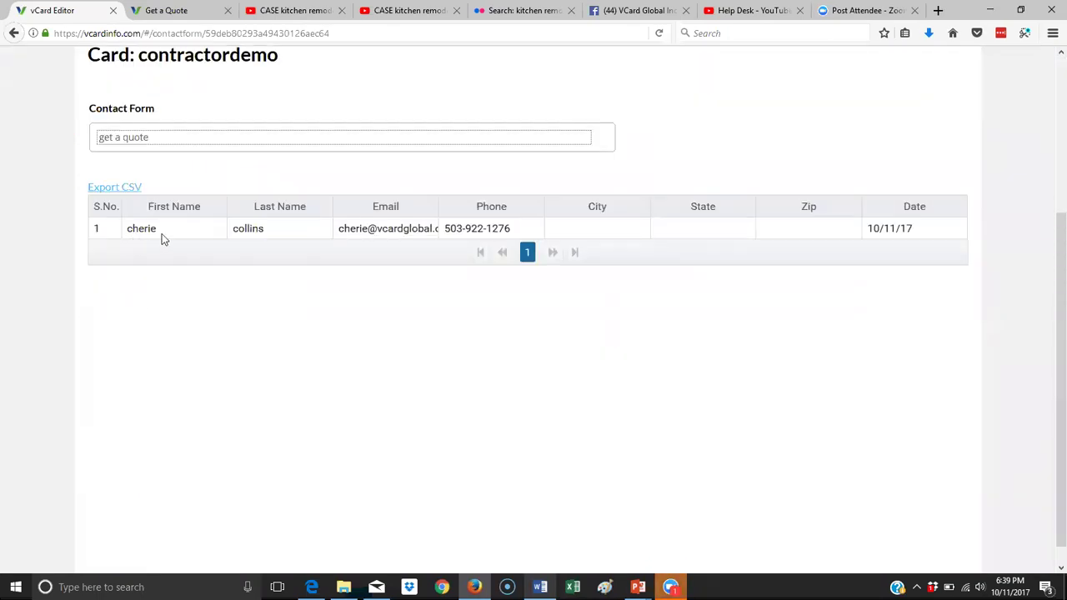